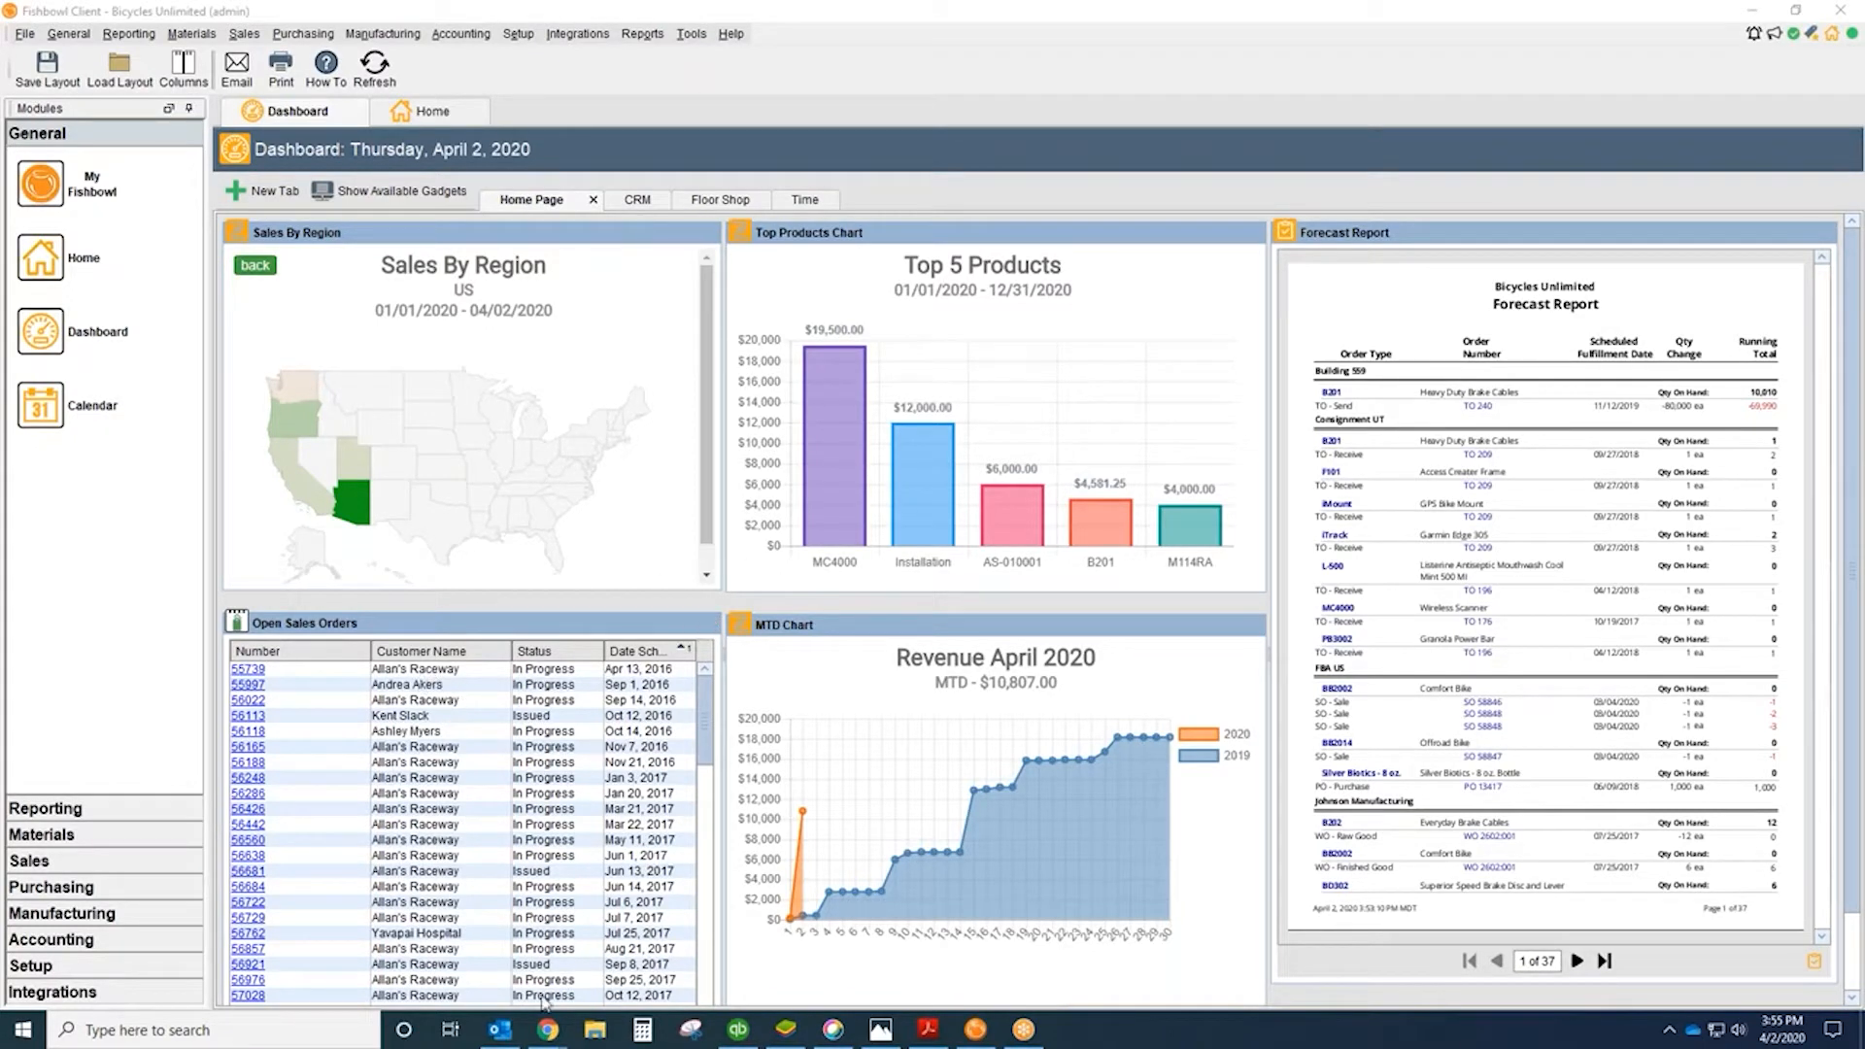
Step: Switch to the browser and look through the industries listed on the Fishbowl Industries page, from Aerospace & Defense to Wire & Cable
mouse_move(547, 1029)
click(613, 961)
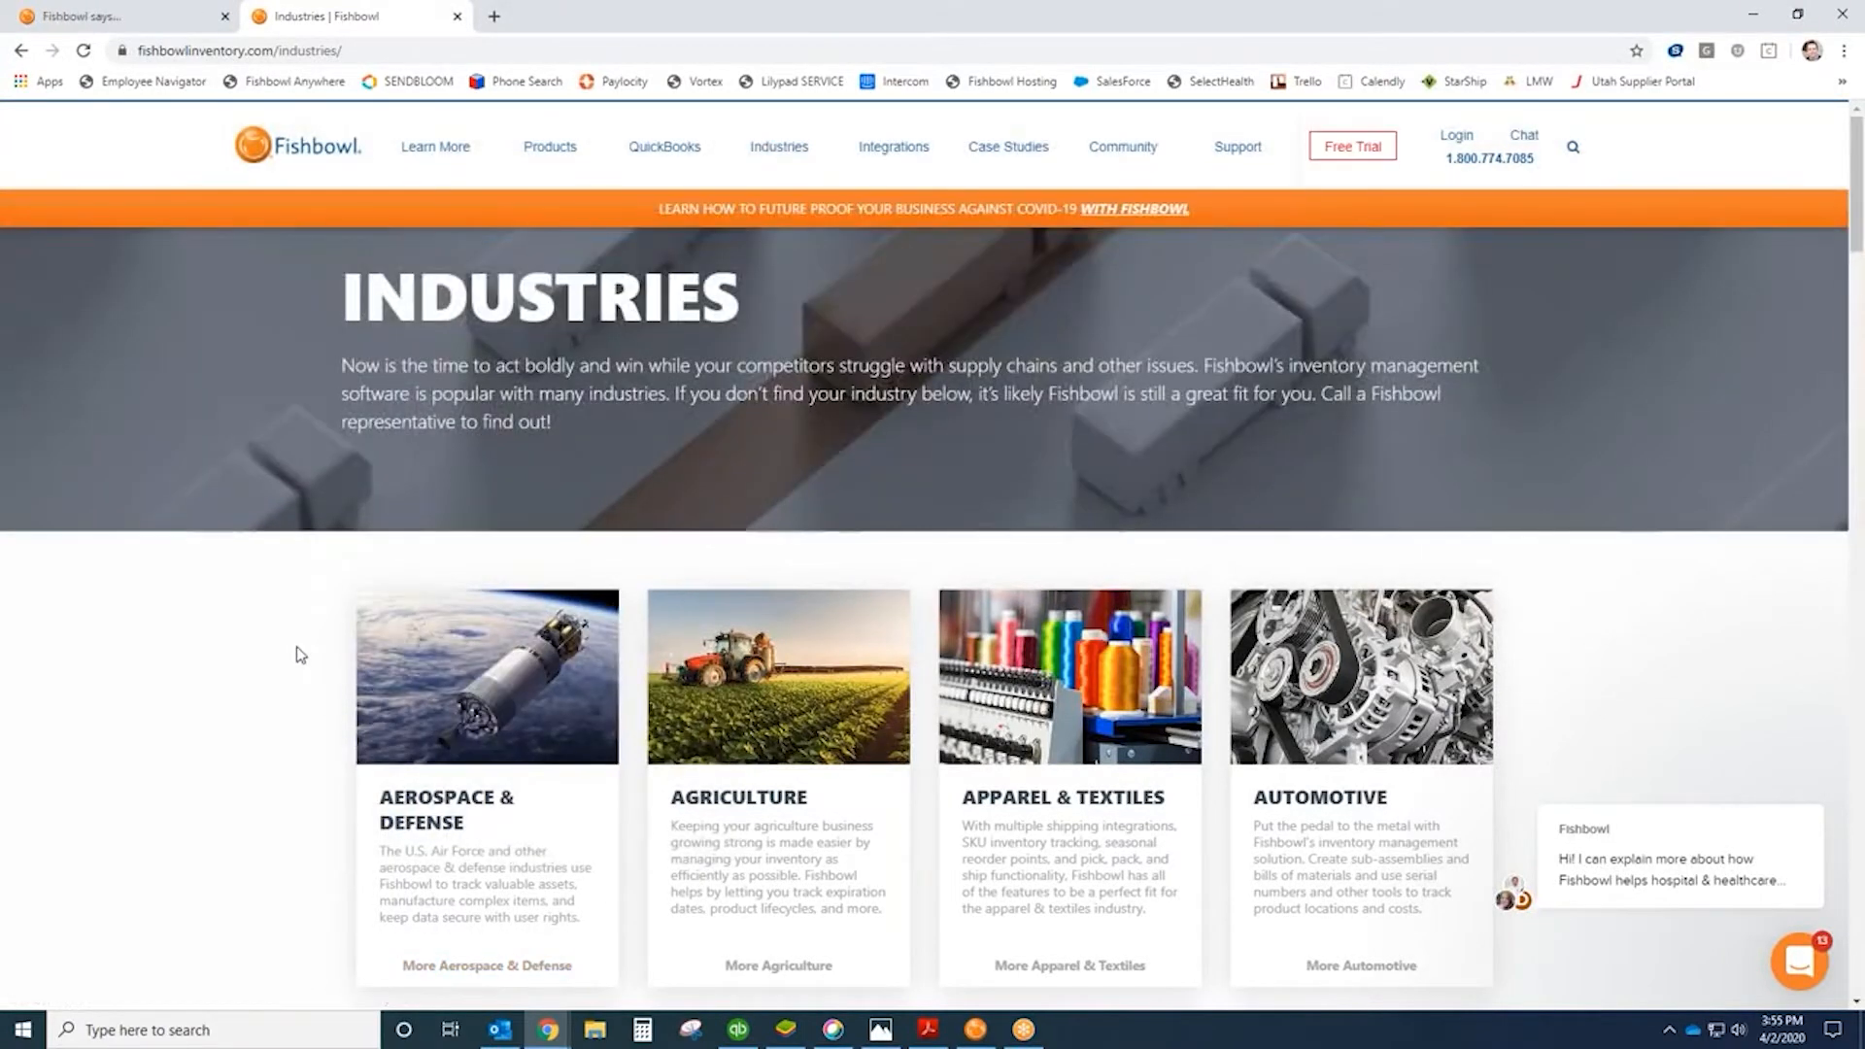
scroll(235, 741, down, 2)
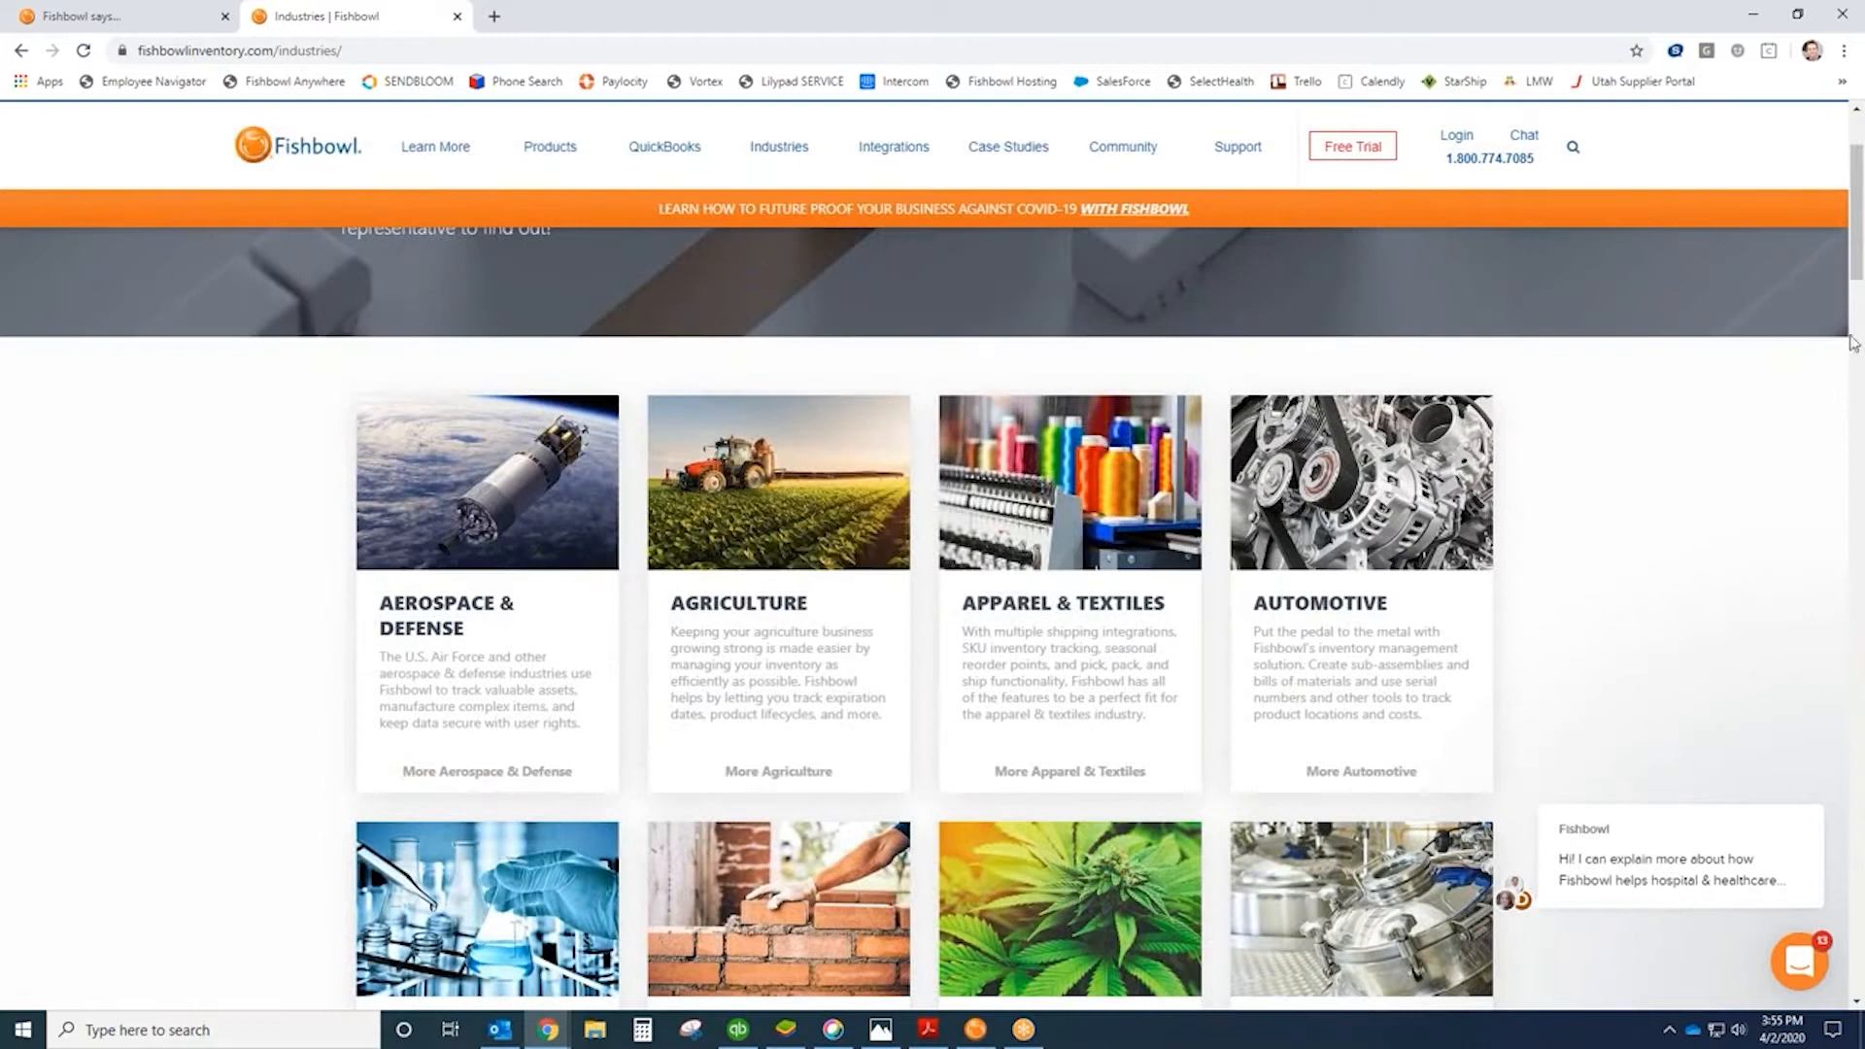
drag(1859, 279, 1858, 366)
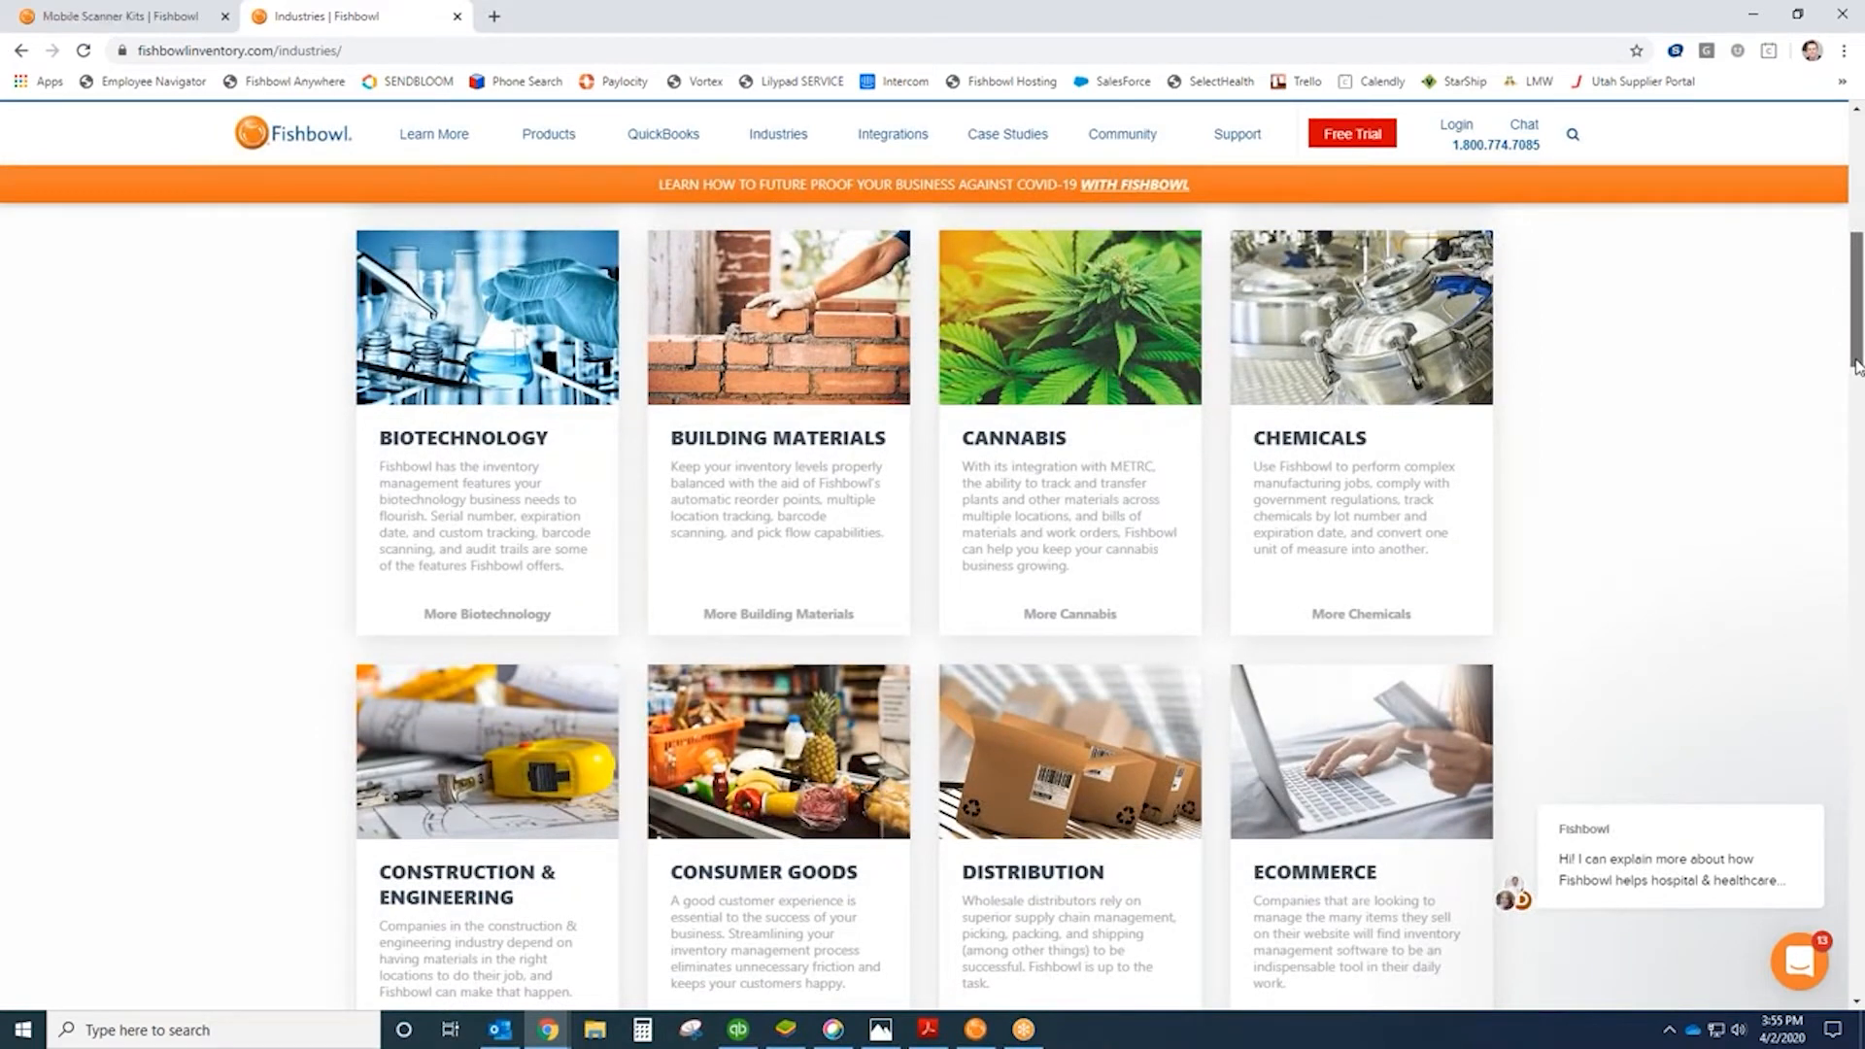
drag(1856, 366, 1856, 481)
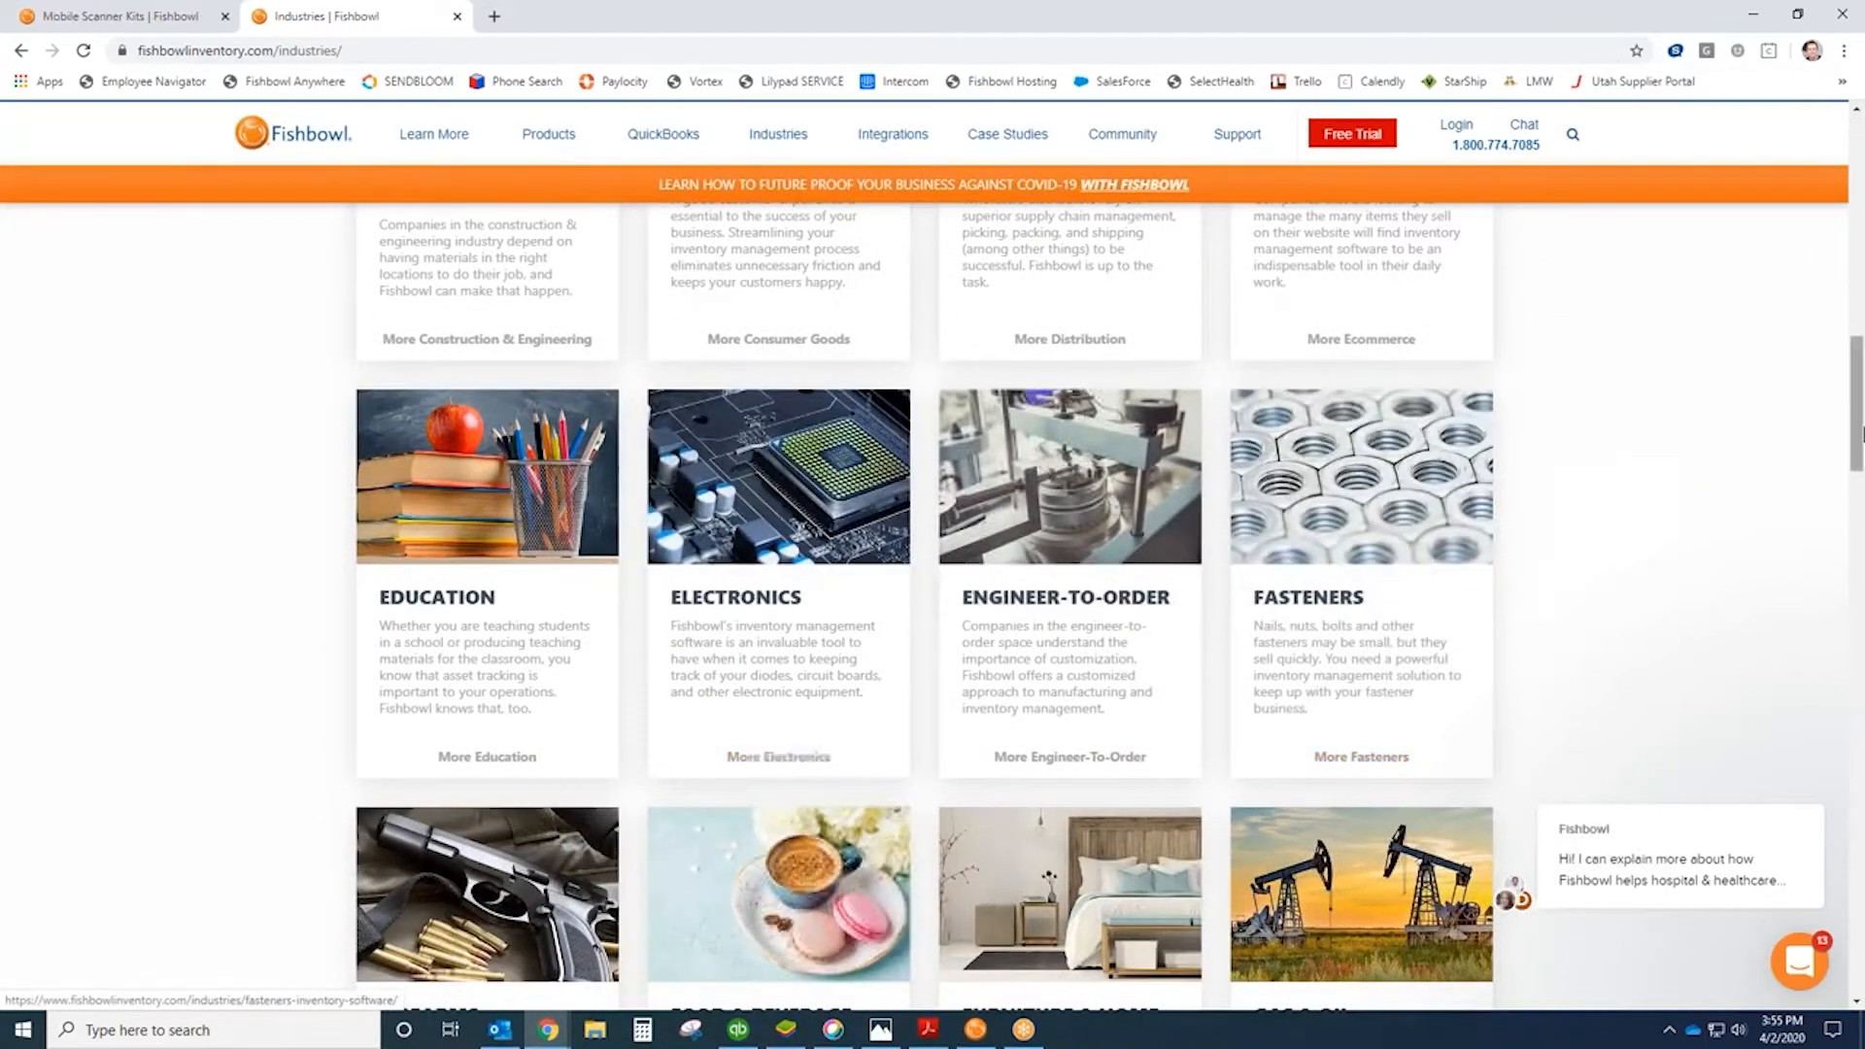
scroll(774, 535, down, 4)
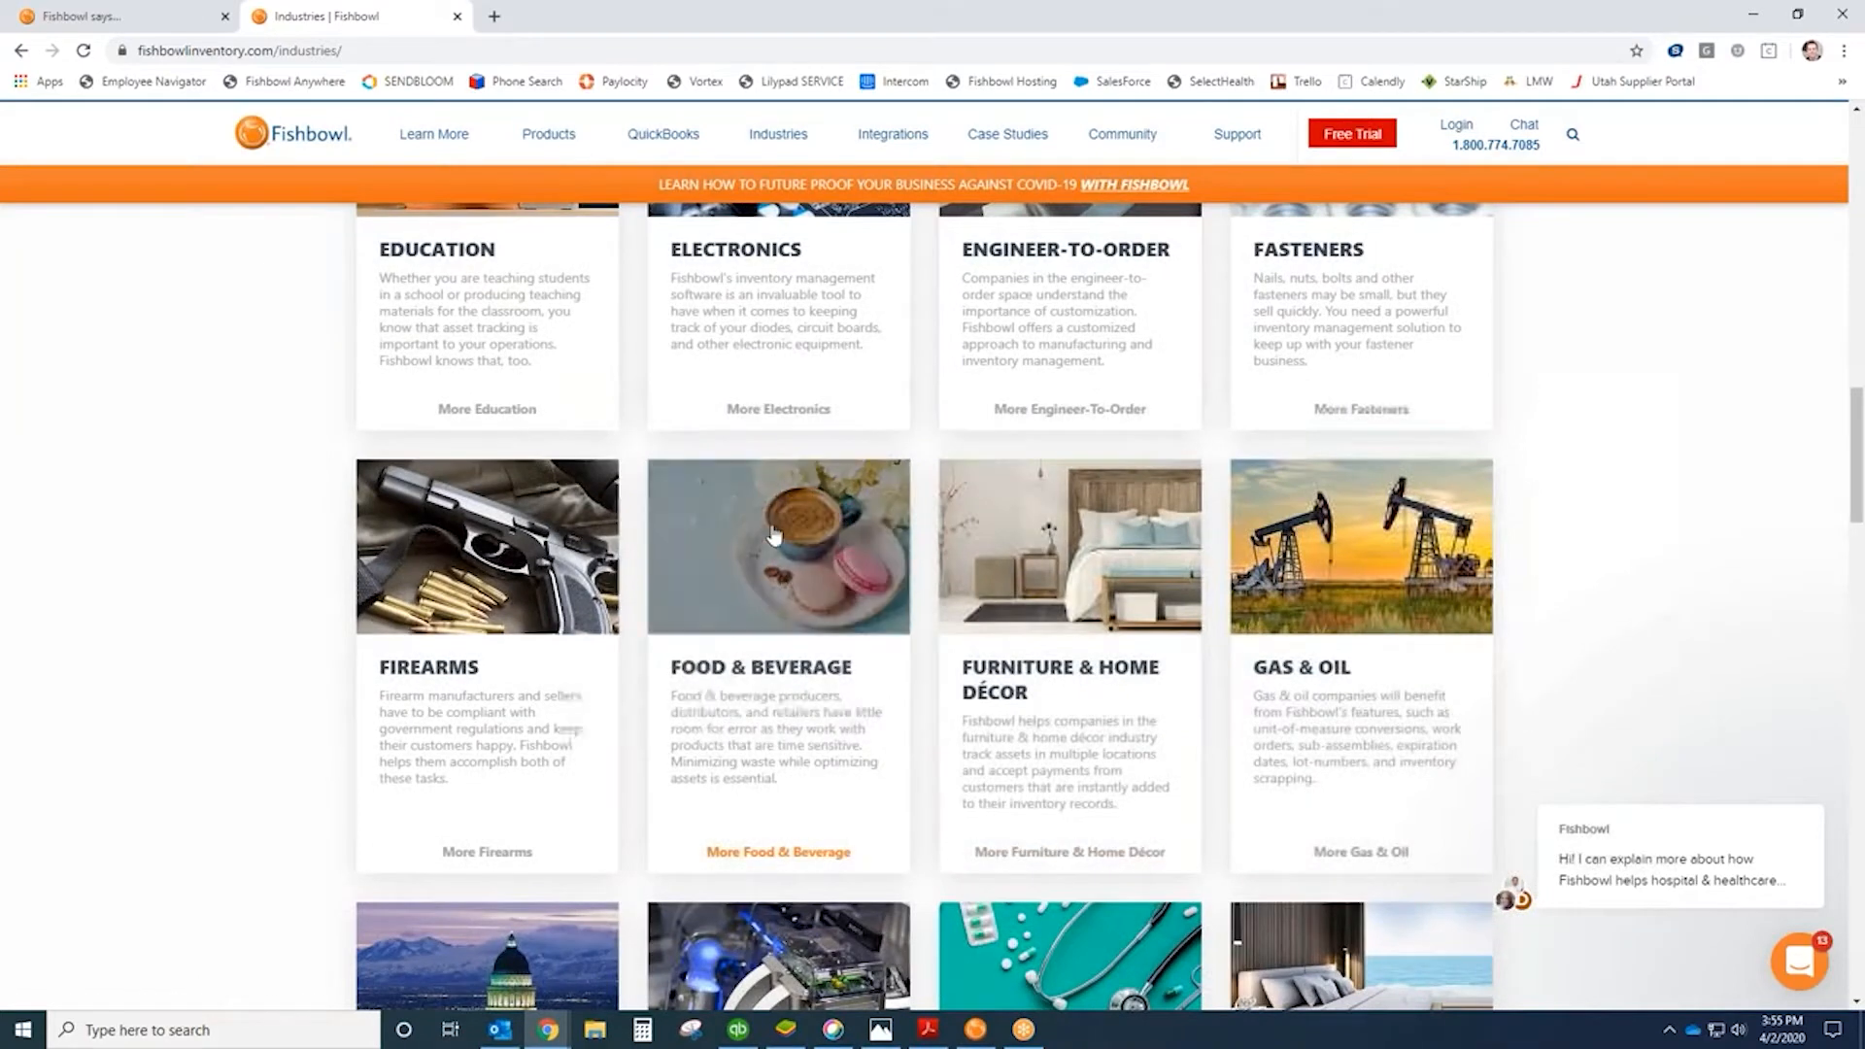
drag(1856, 521, 1856, 604)
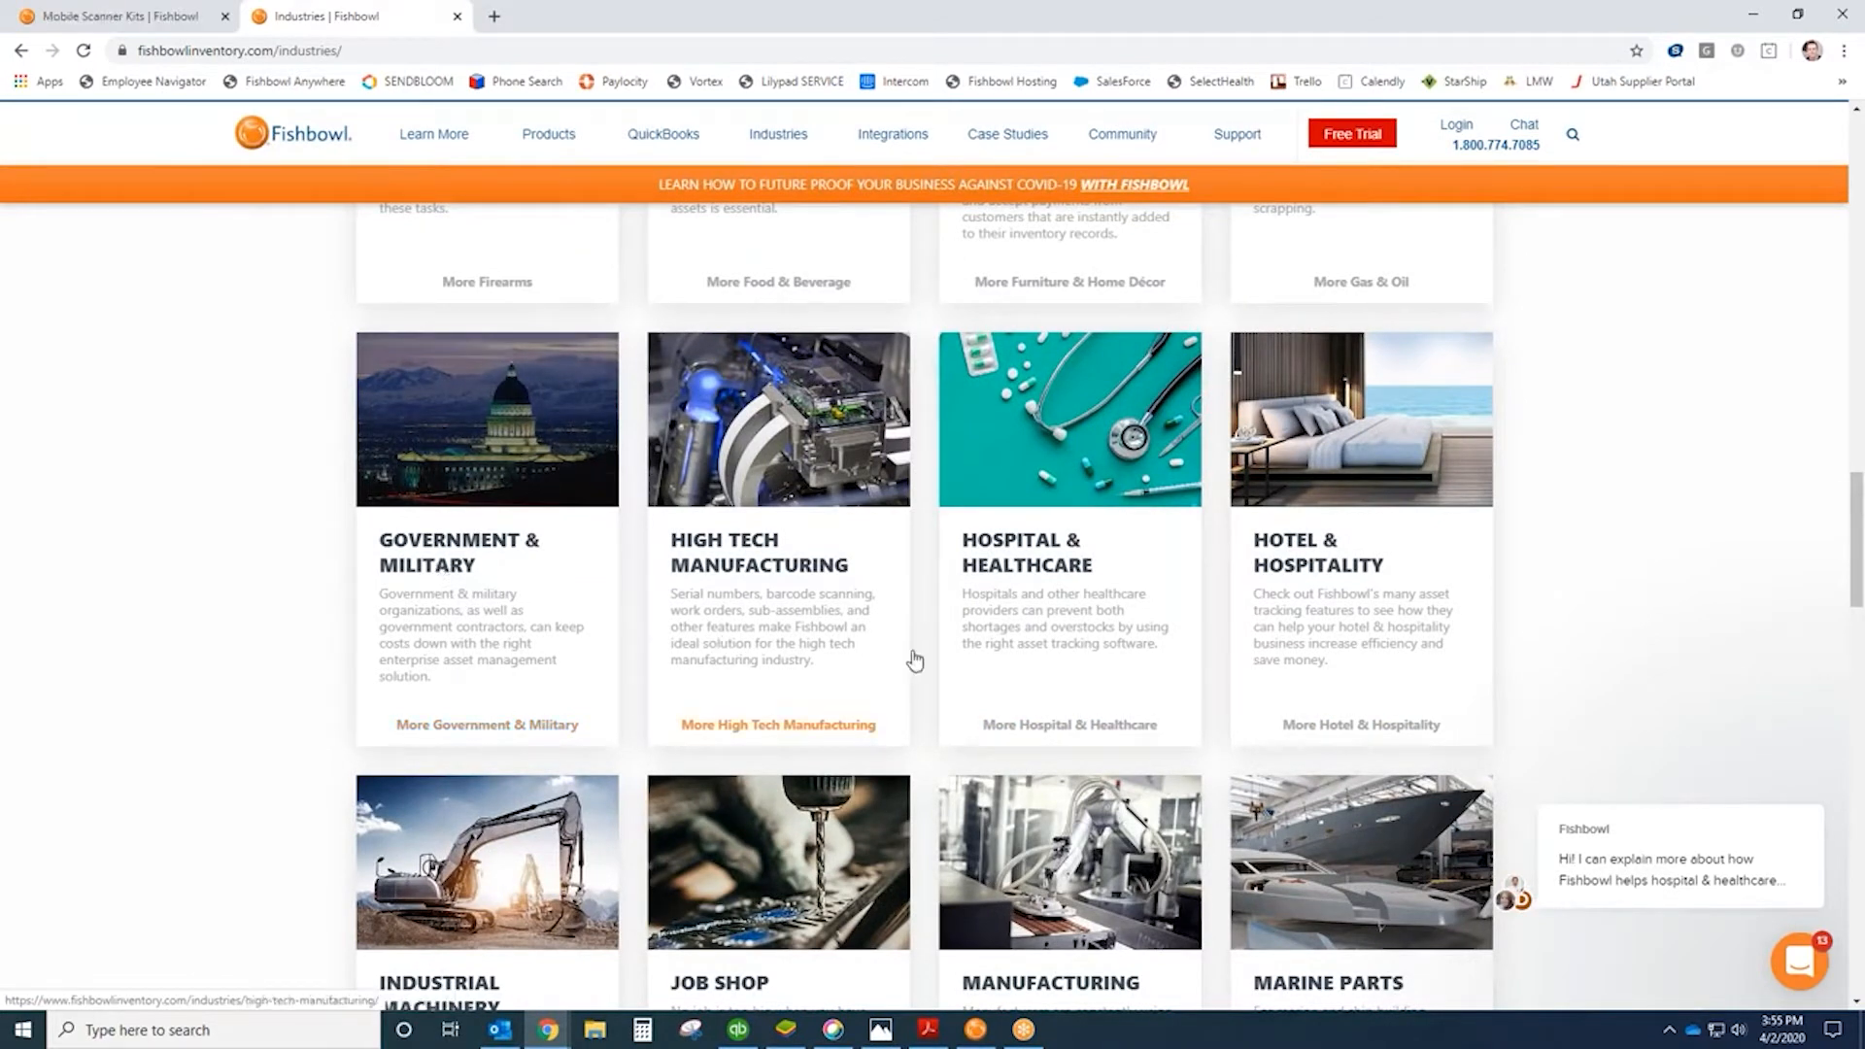
drag(1855, 533, 1855, 602)
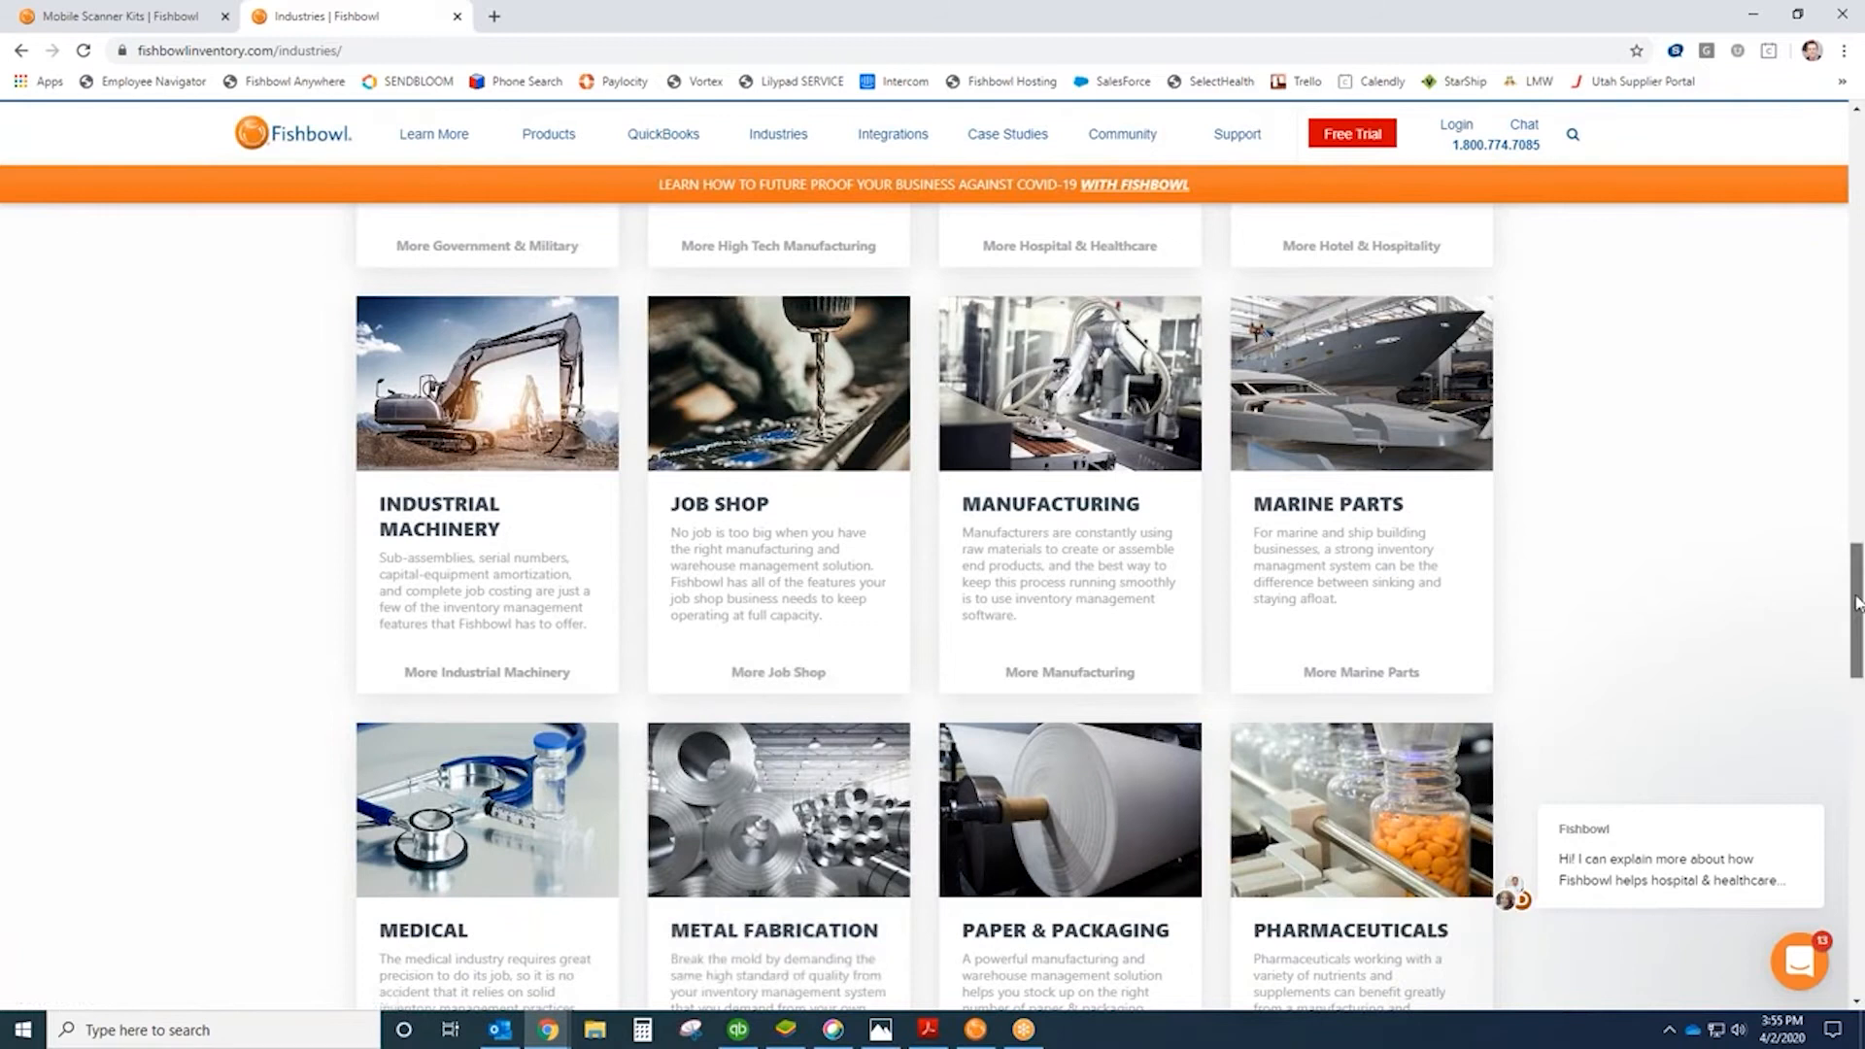
drag(1855, 605, 1845, 765)
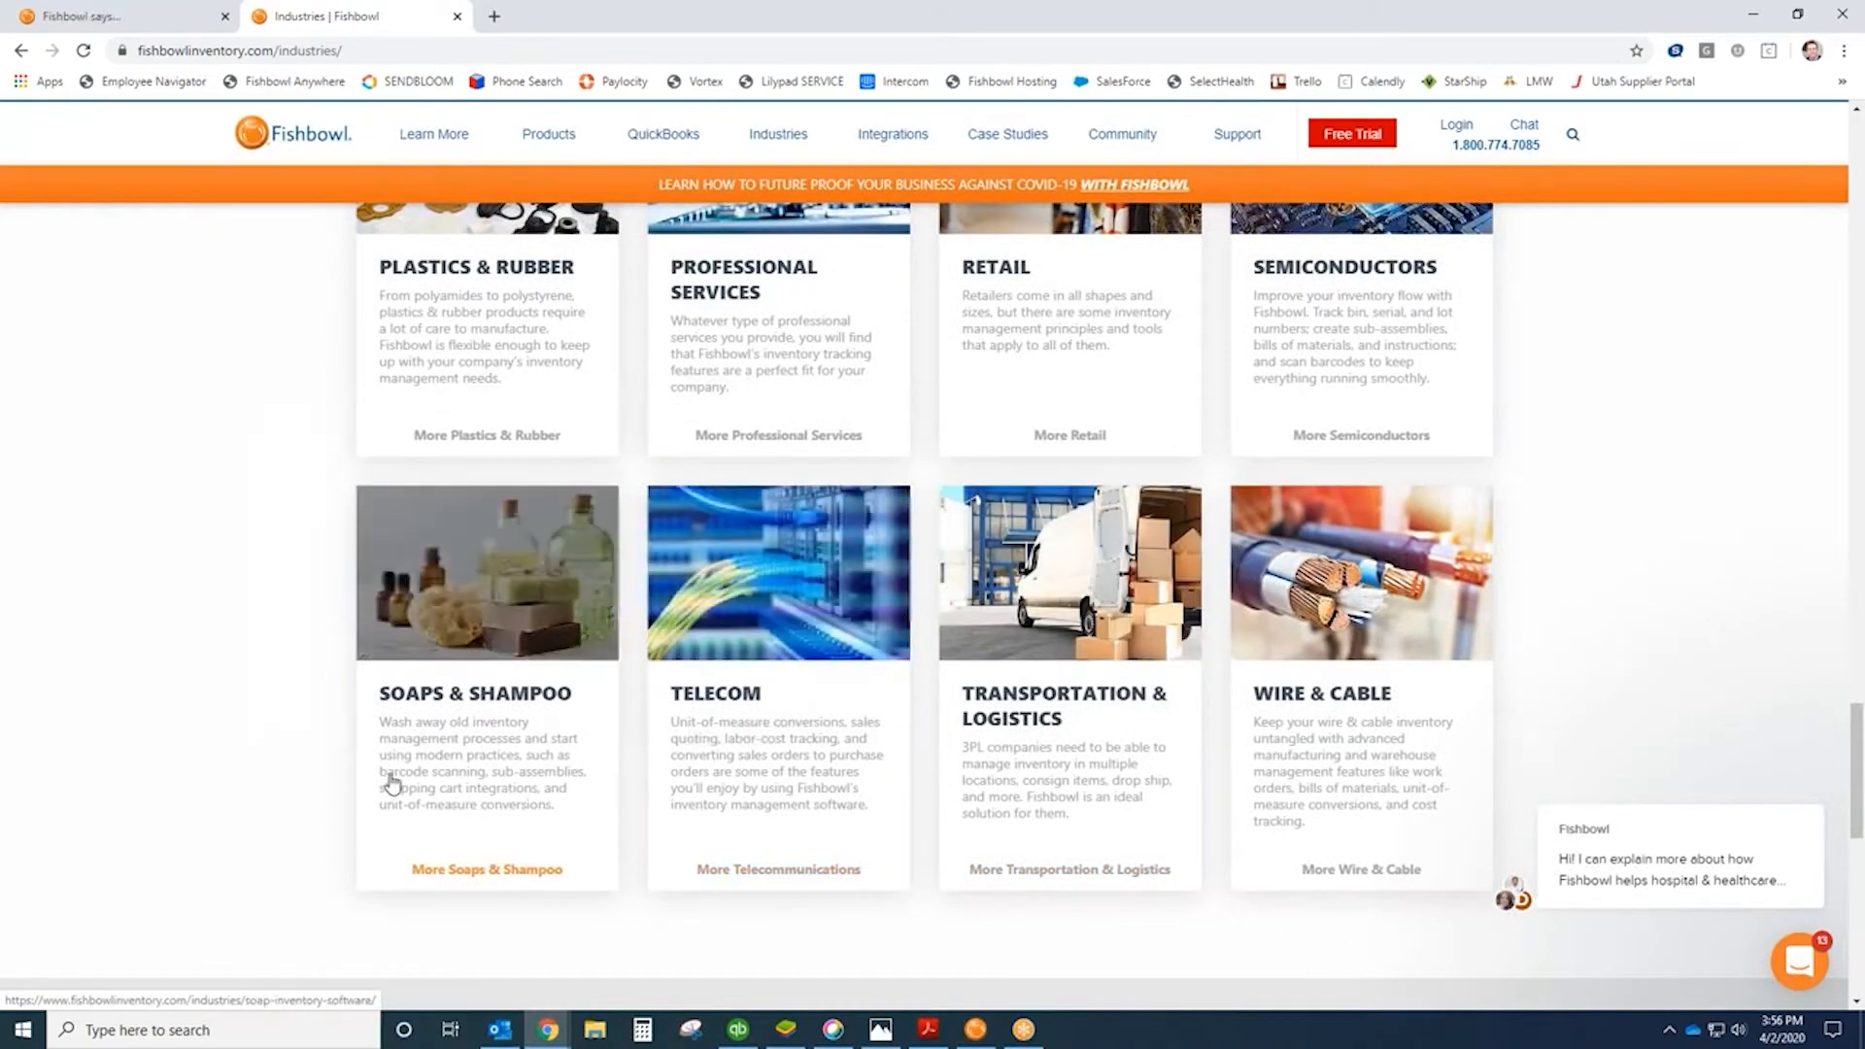
Step: Switch back to the Fishbowl Client and view the Accounting Integration configuration for QuickBooks, QuickBooks Online and Xero
click(975, 1028)
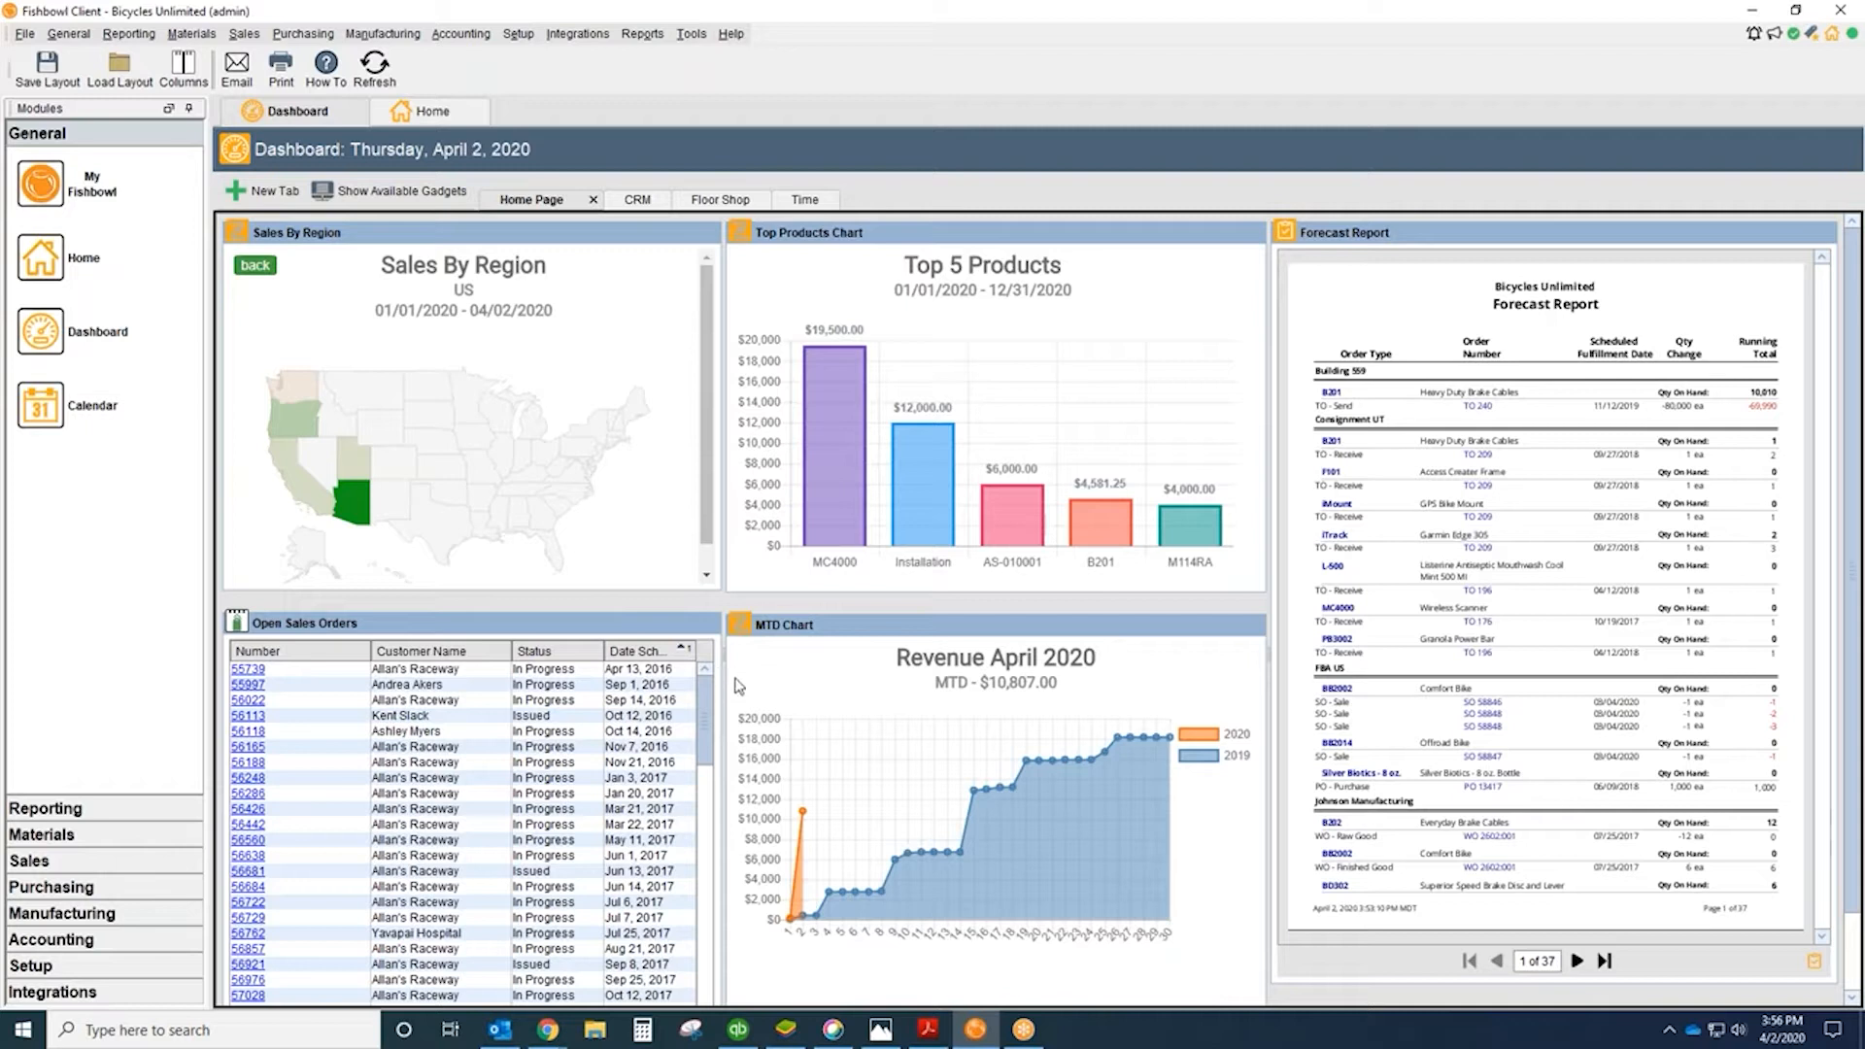
click(136, 945)
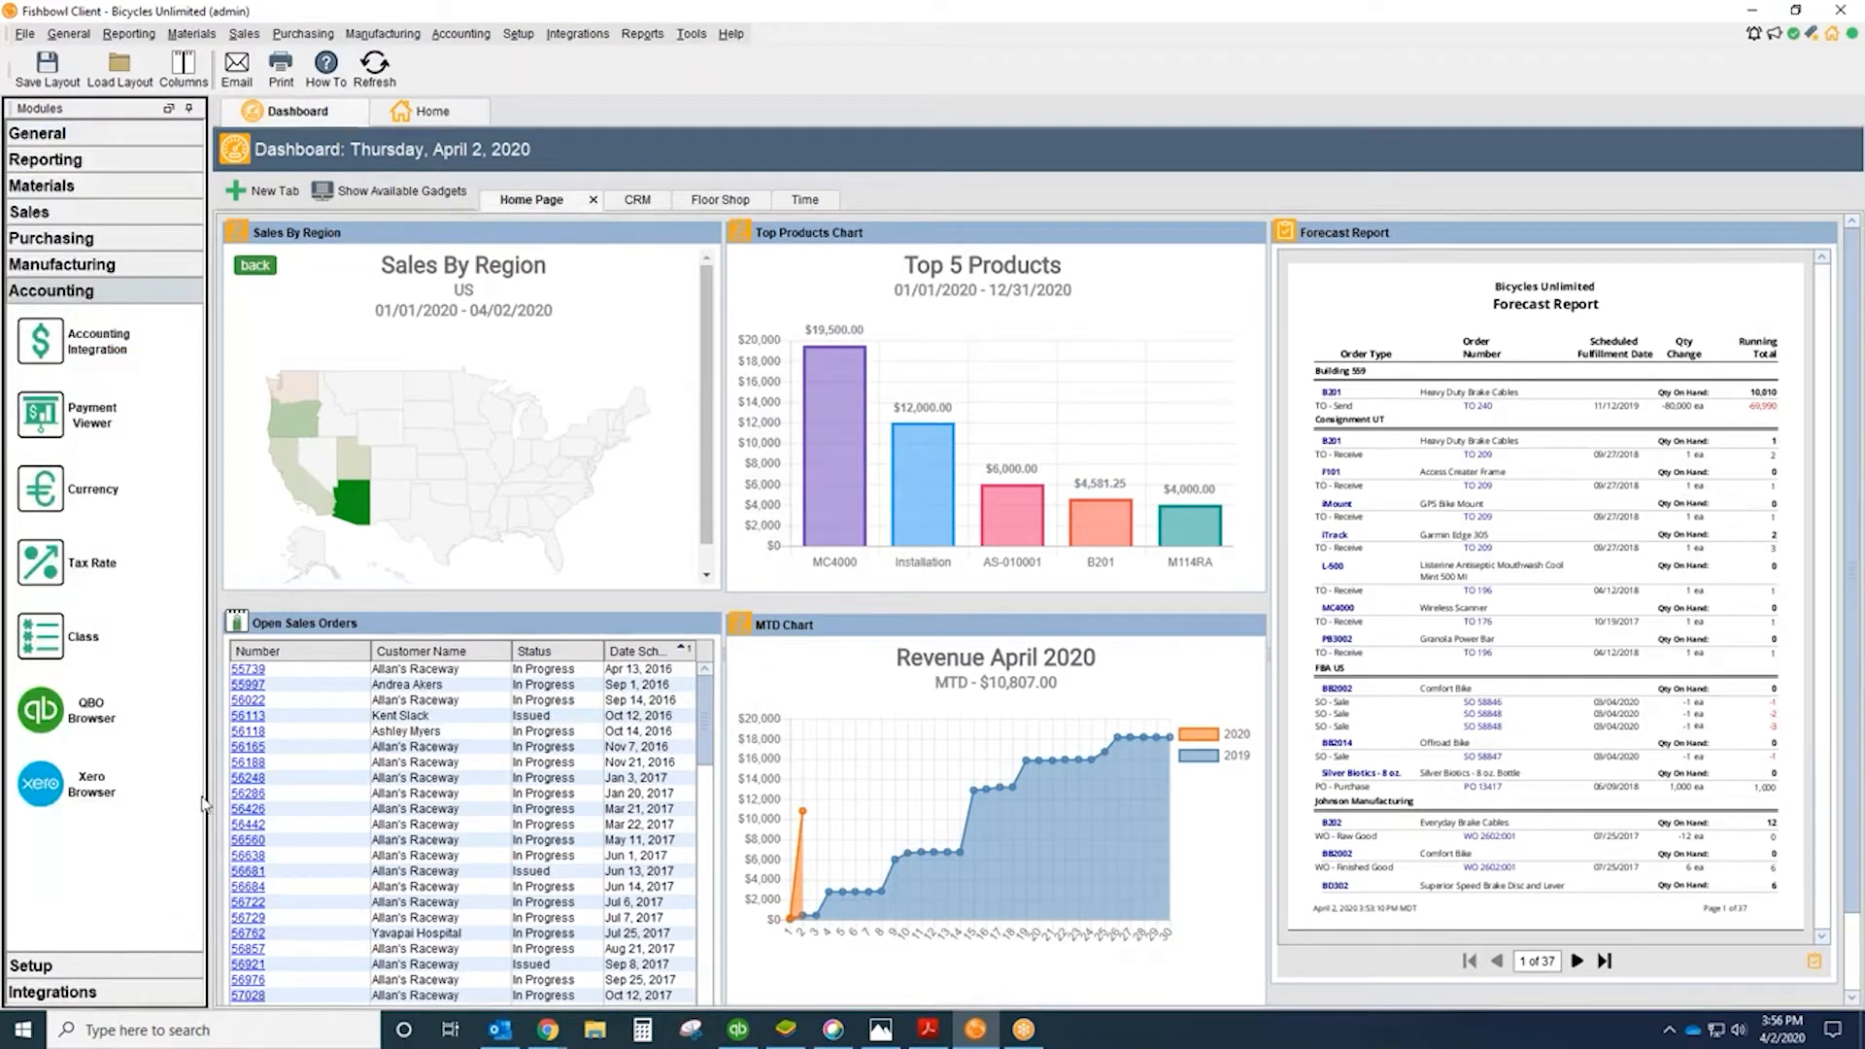
click(104, 352)
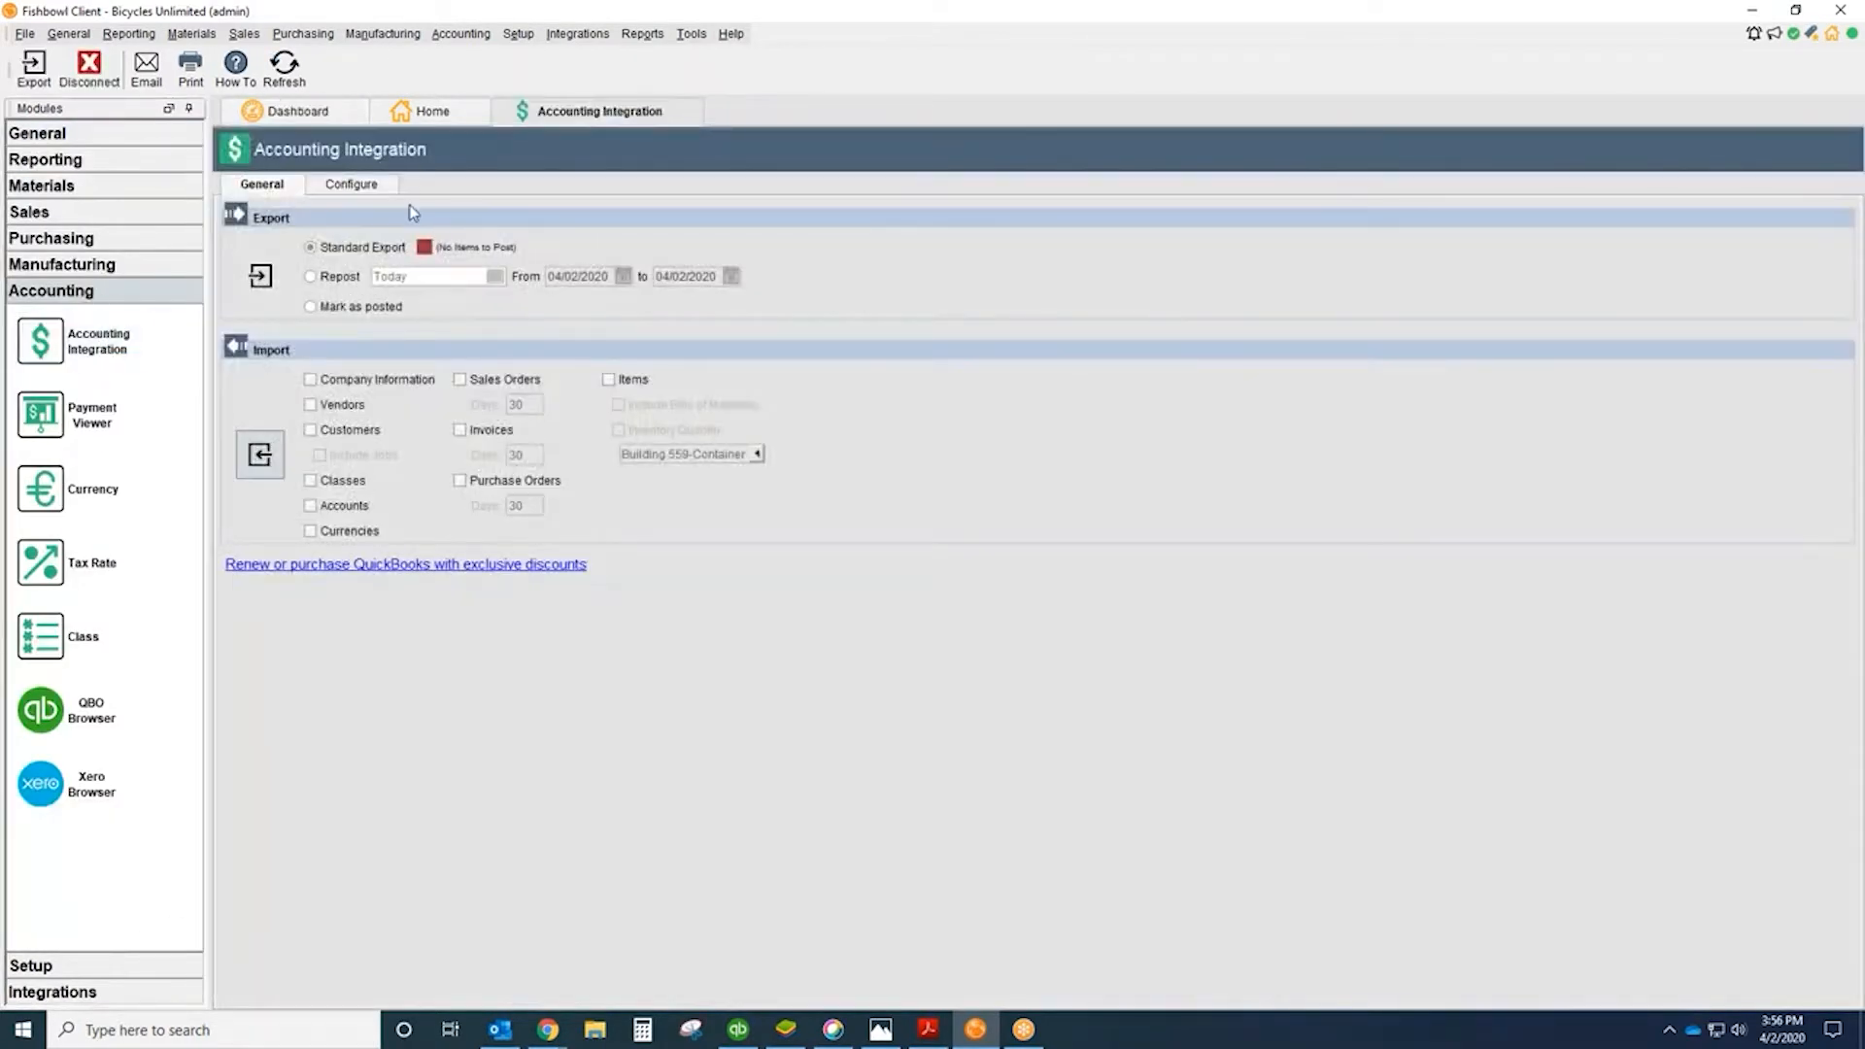
click(361, 186)
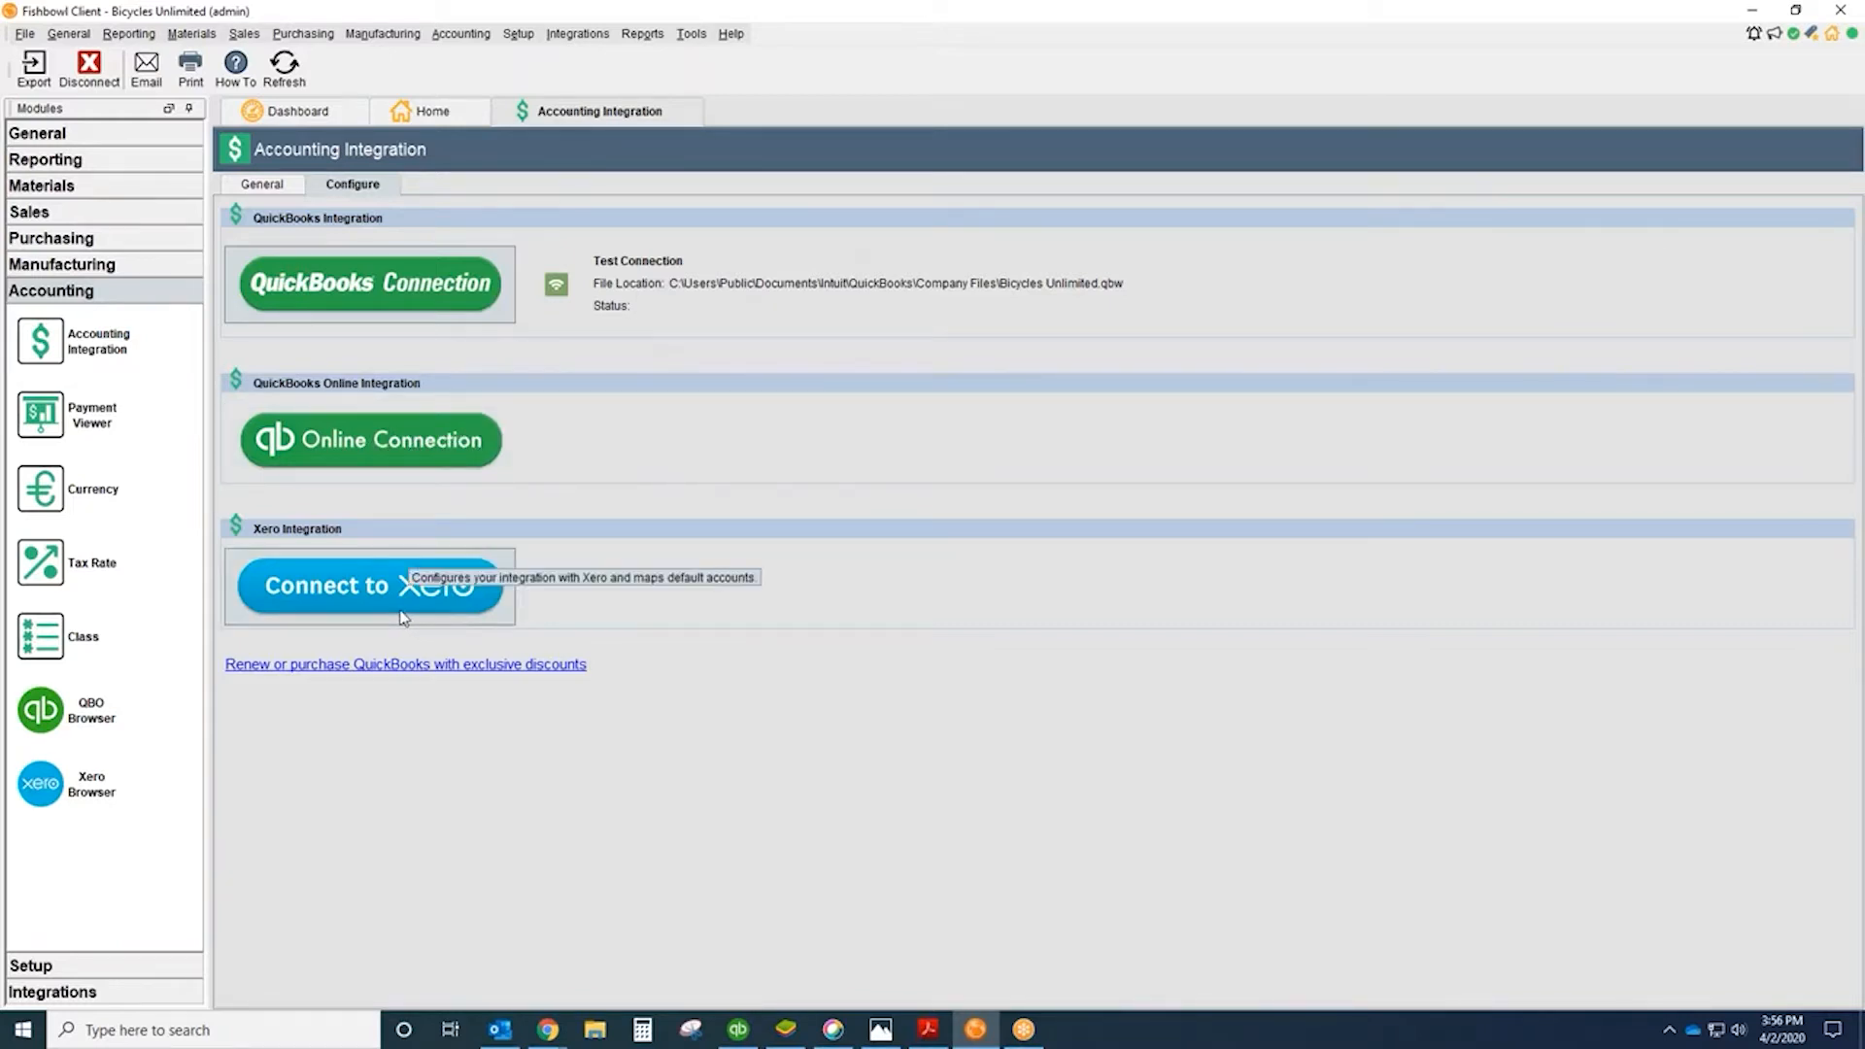
Step: Show the Home workflow diagram and list the Materials modules
click(443, 118)
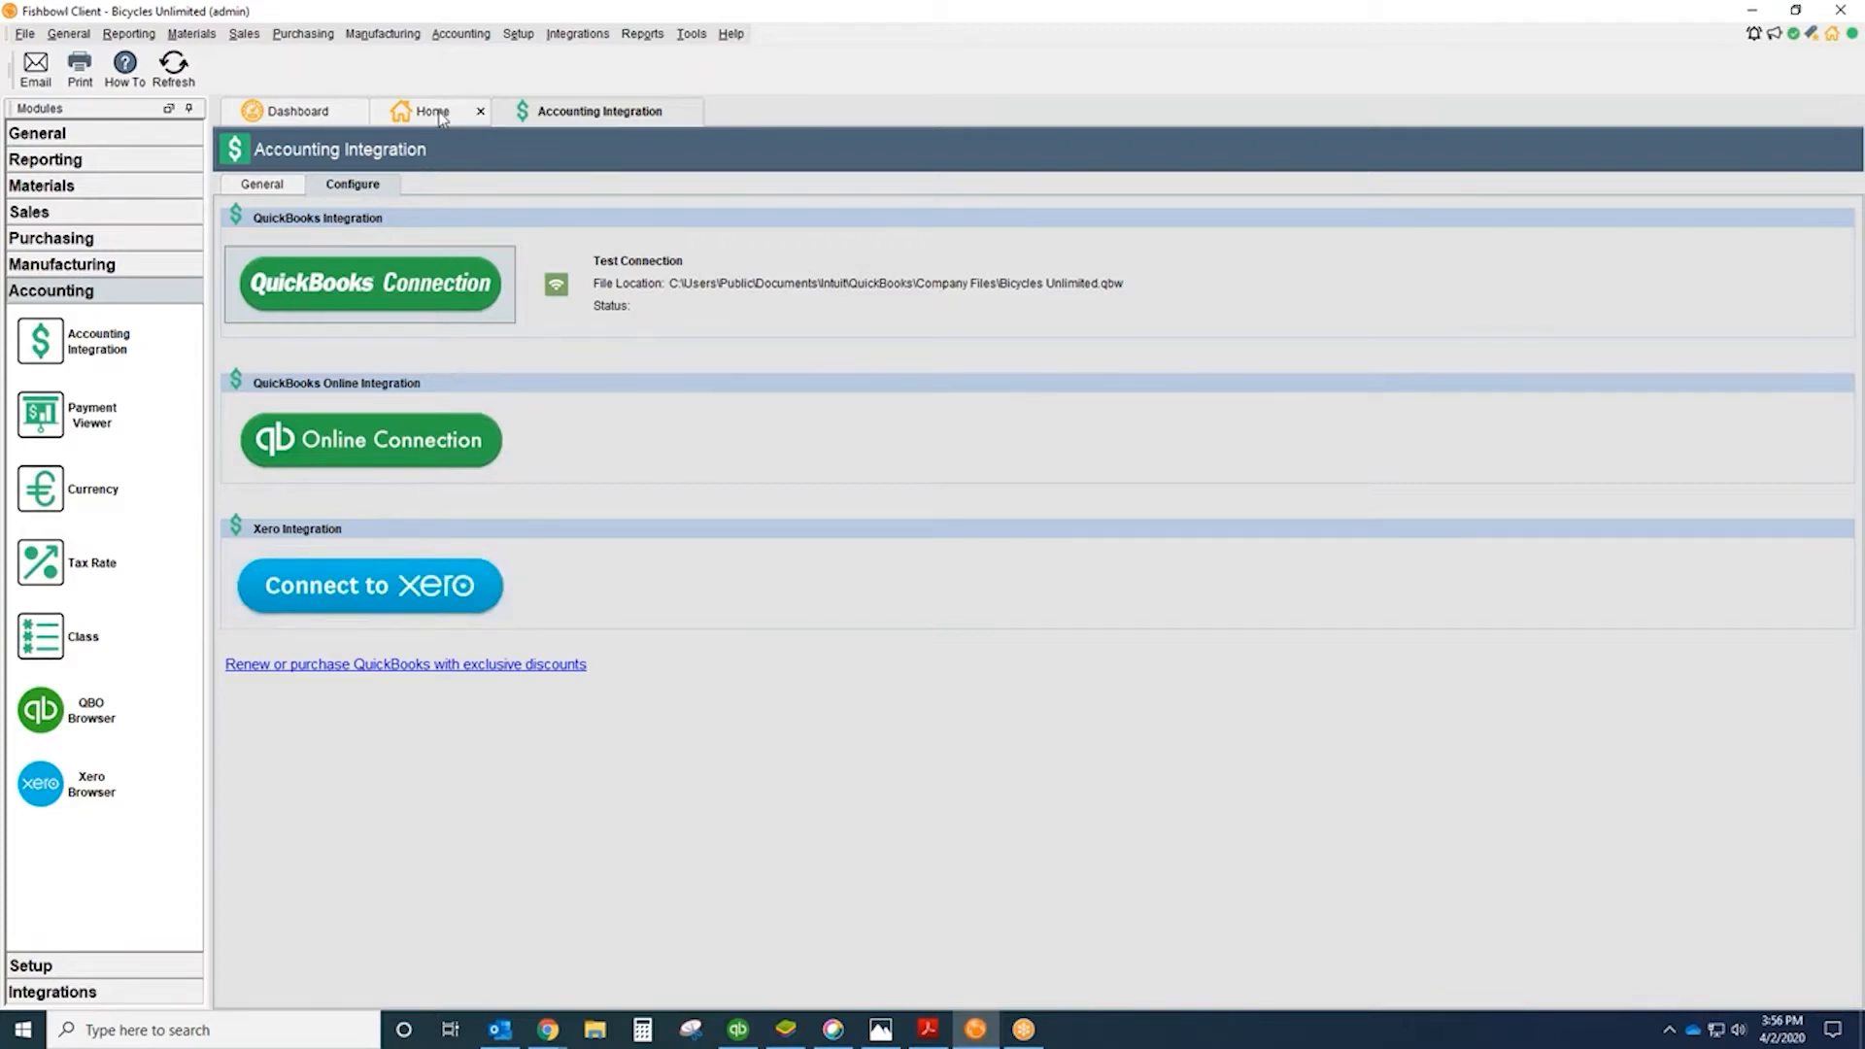
click(58, 184)
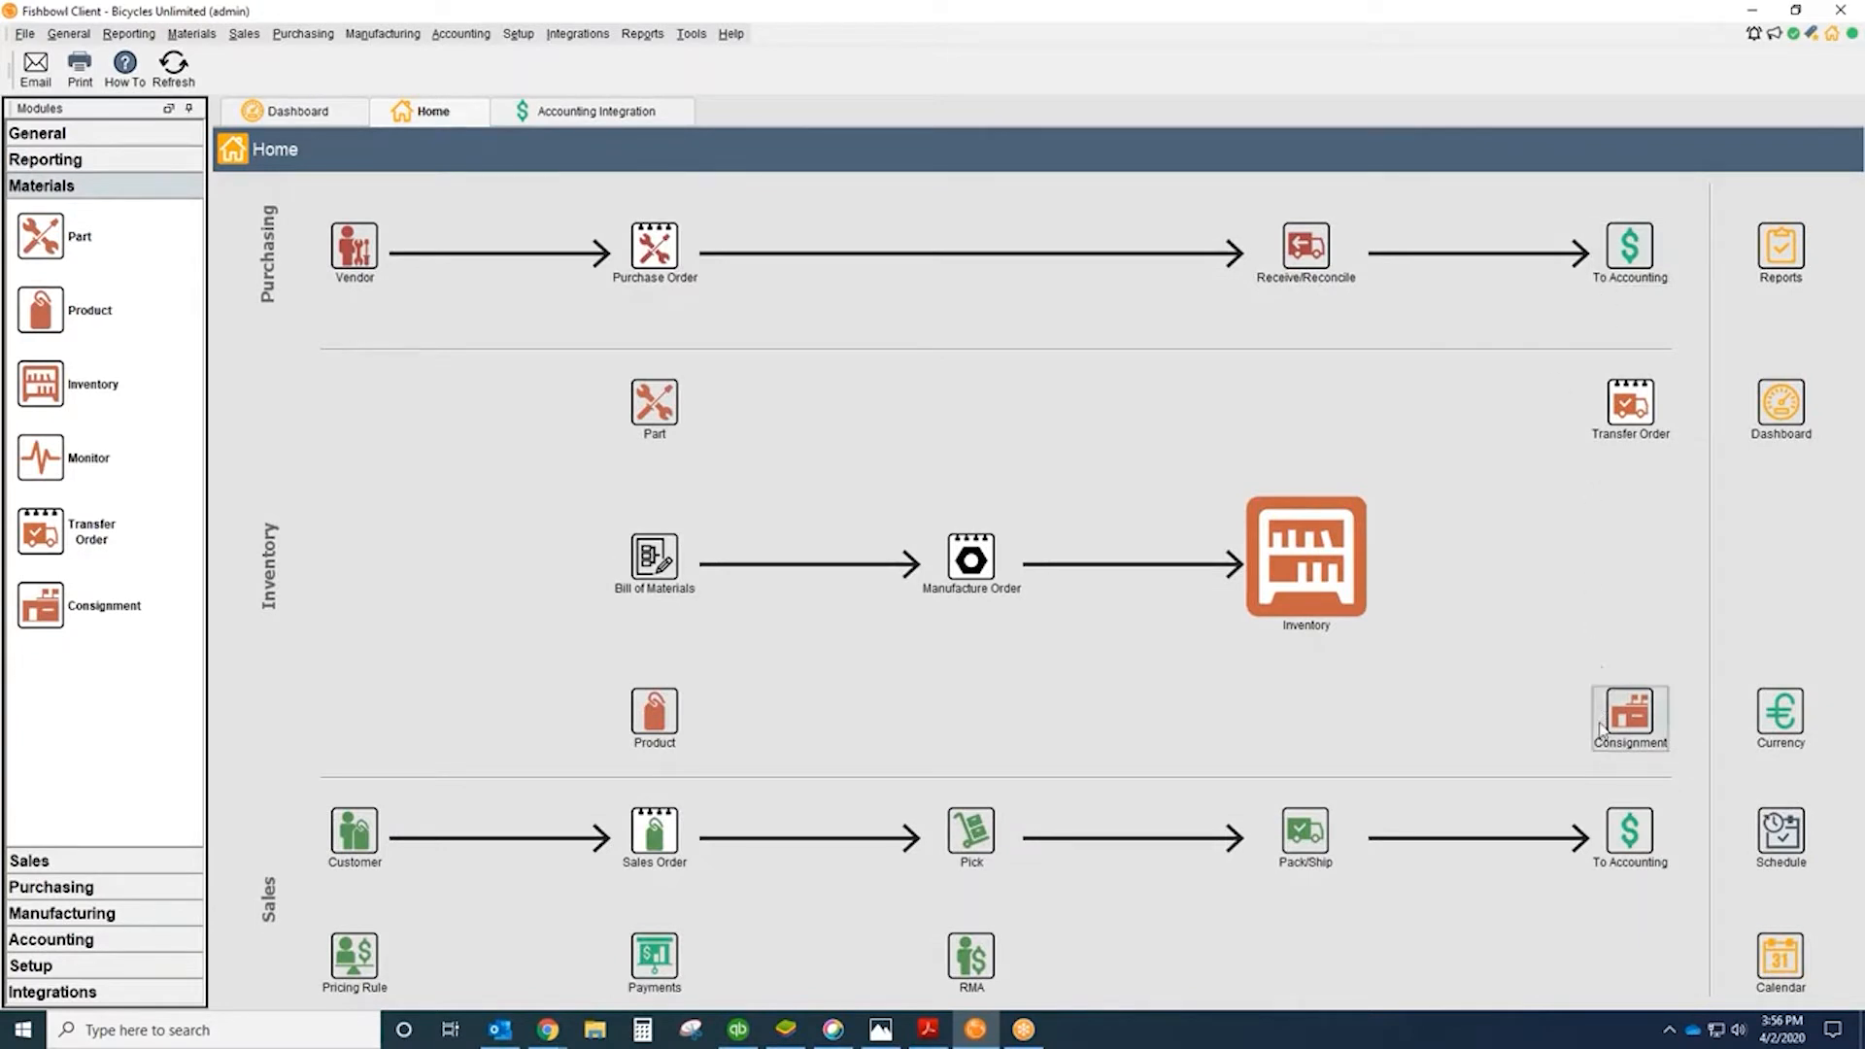
Step: Highlight the purchasing flow from Purchase Order through Receive/Reconcile to To Accounting, and clear the markings
click(12, 824)
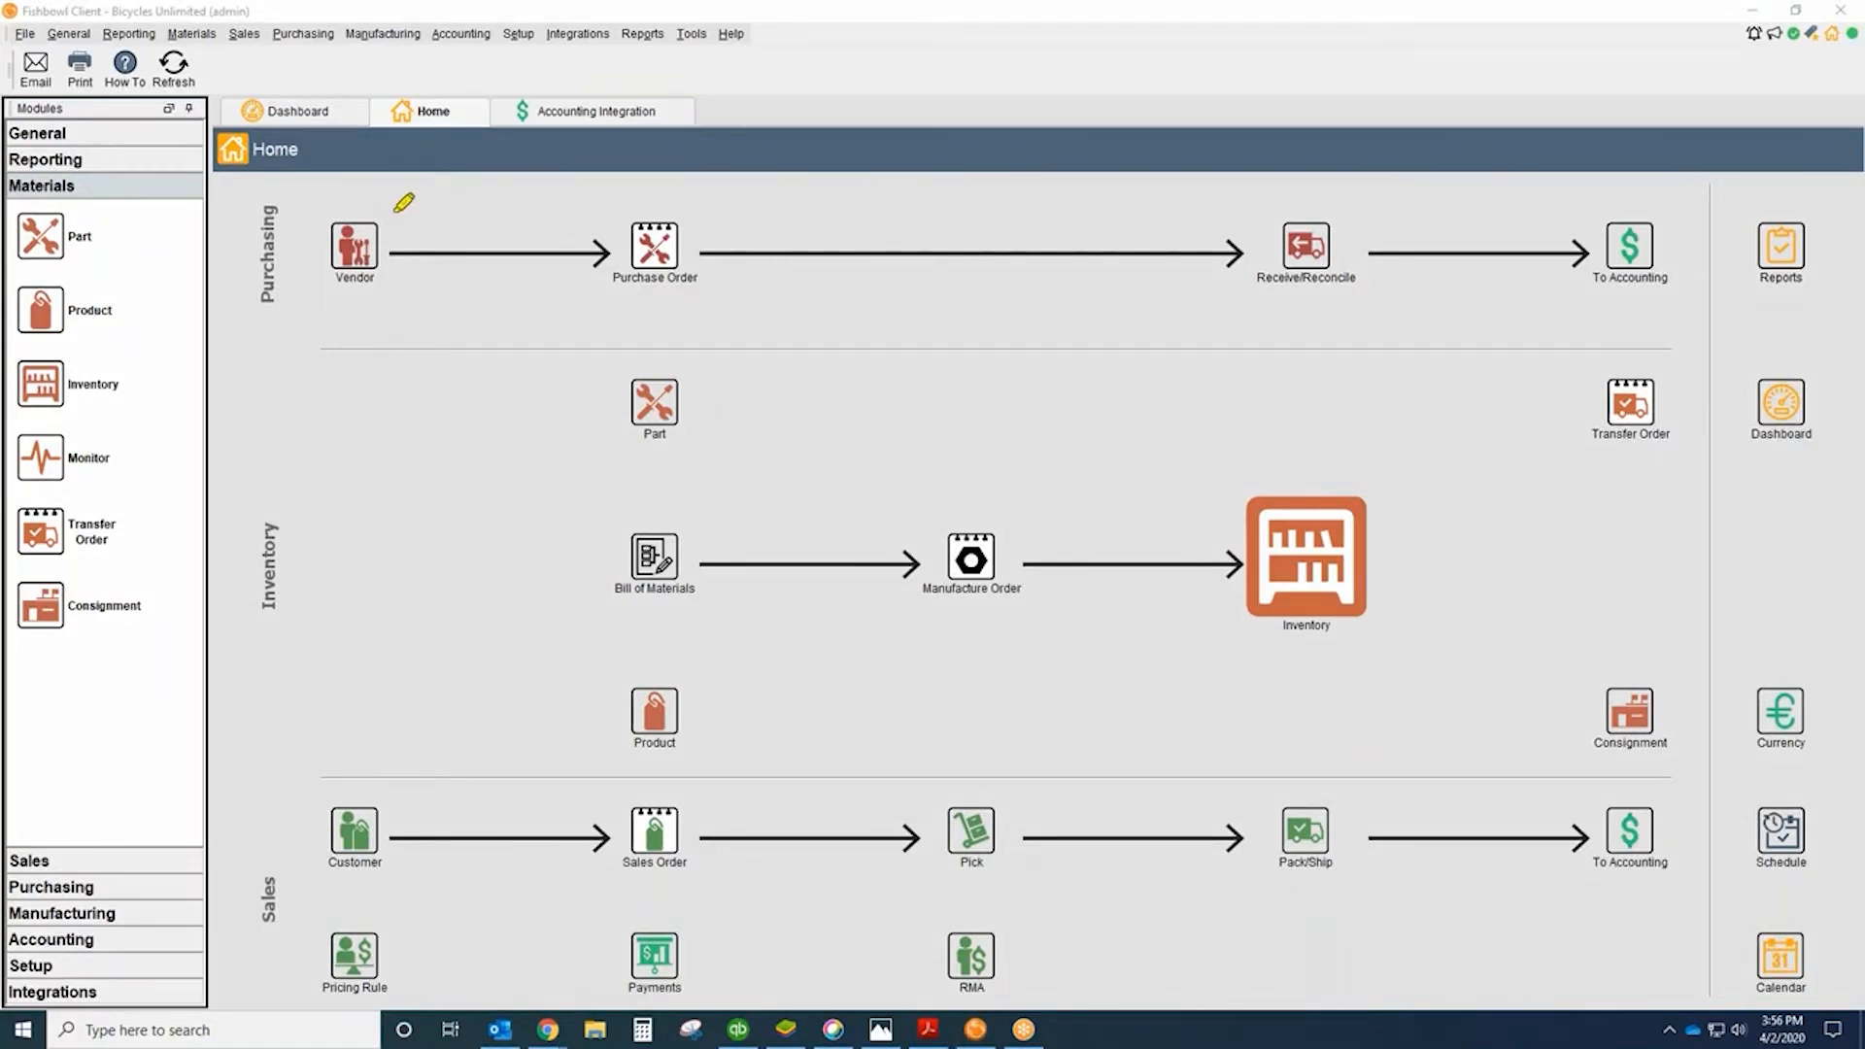
mouse_move(649, 202)
mouse_down()
mouse_move(620, 262)
mouse_move(717, 233)
mouse_move(664, 213)
mouse_up()
drag(1142, 251, 1253, 252)
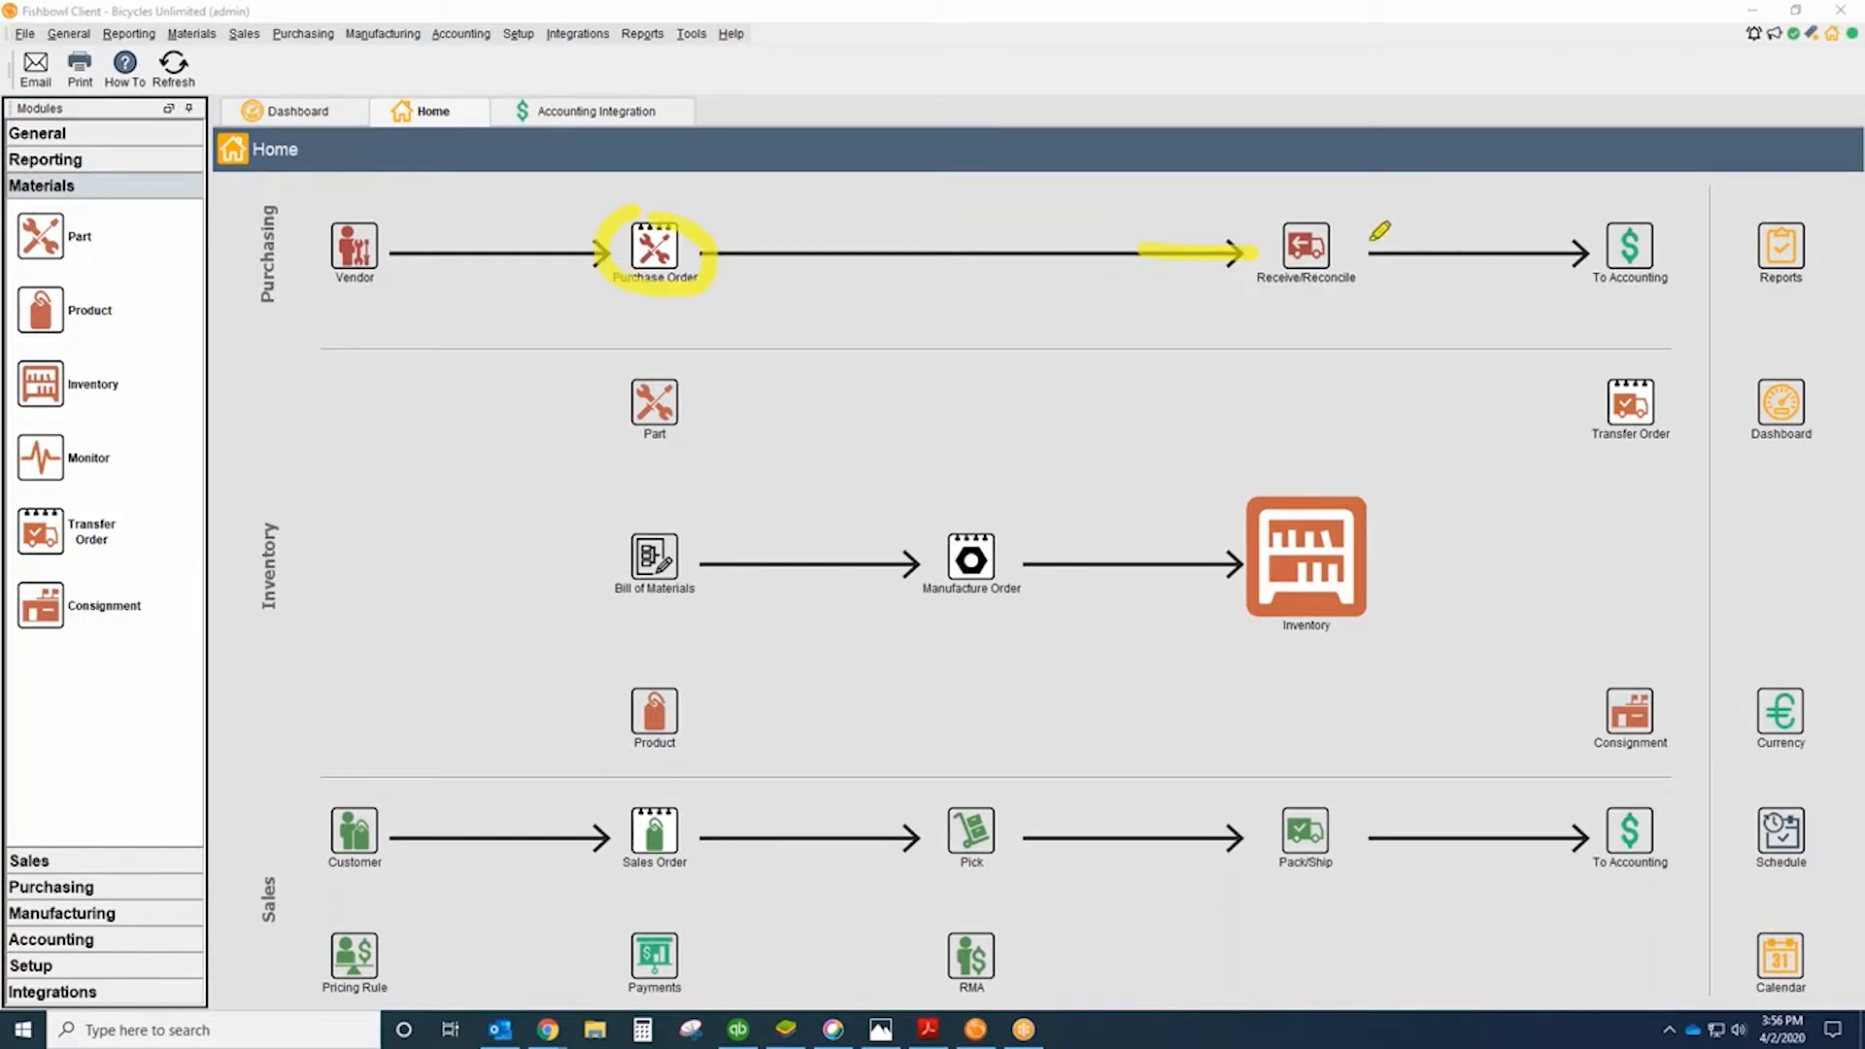
drag(1362, 243, 1615, 216)
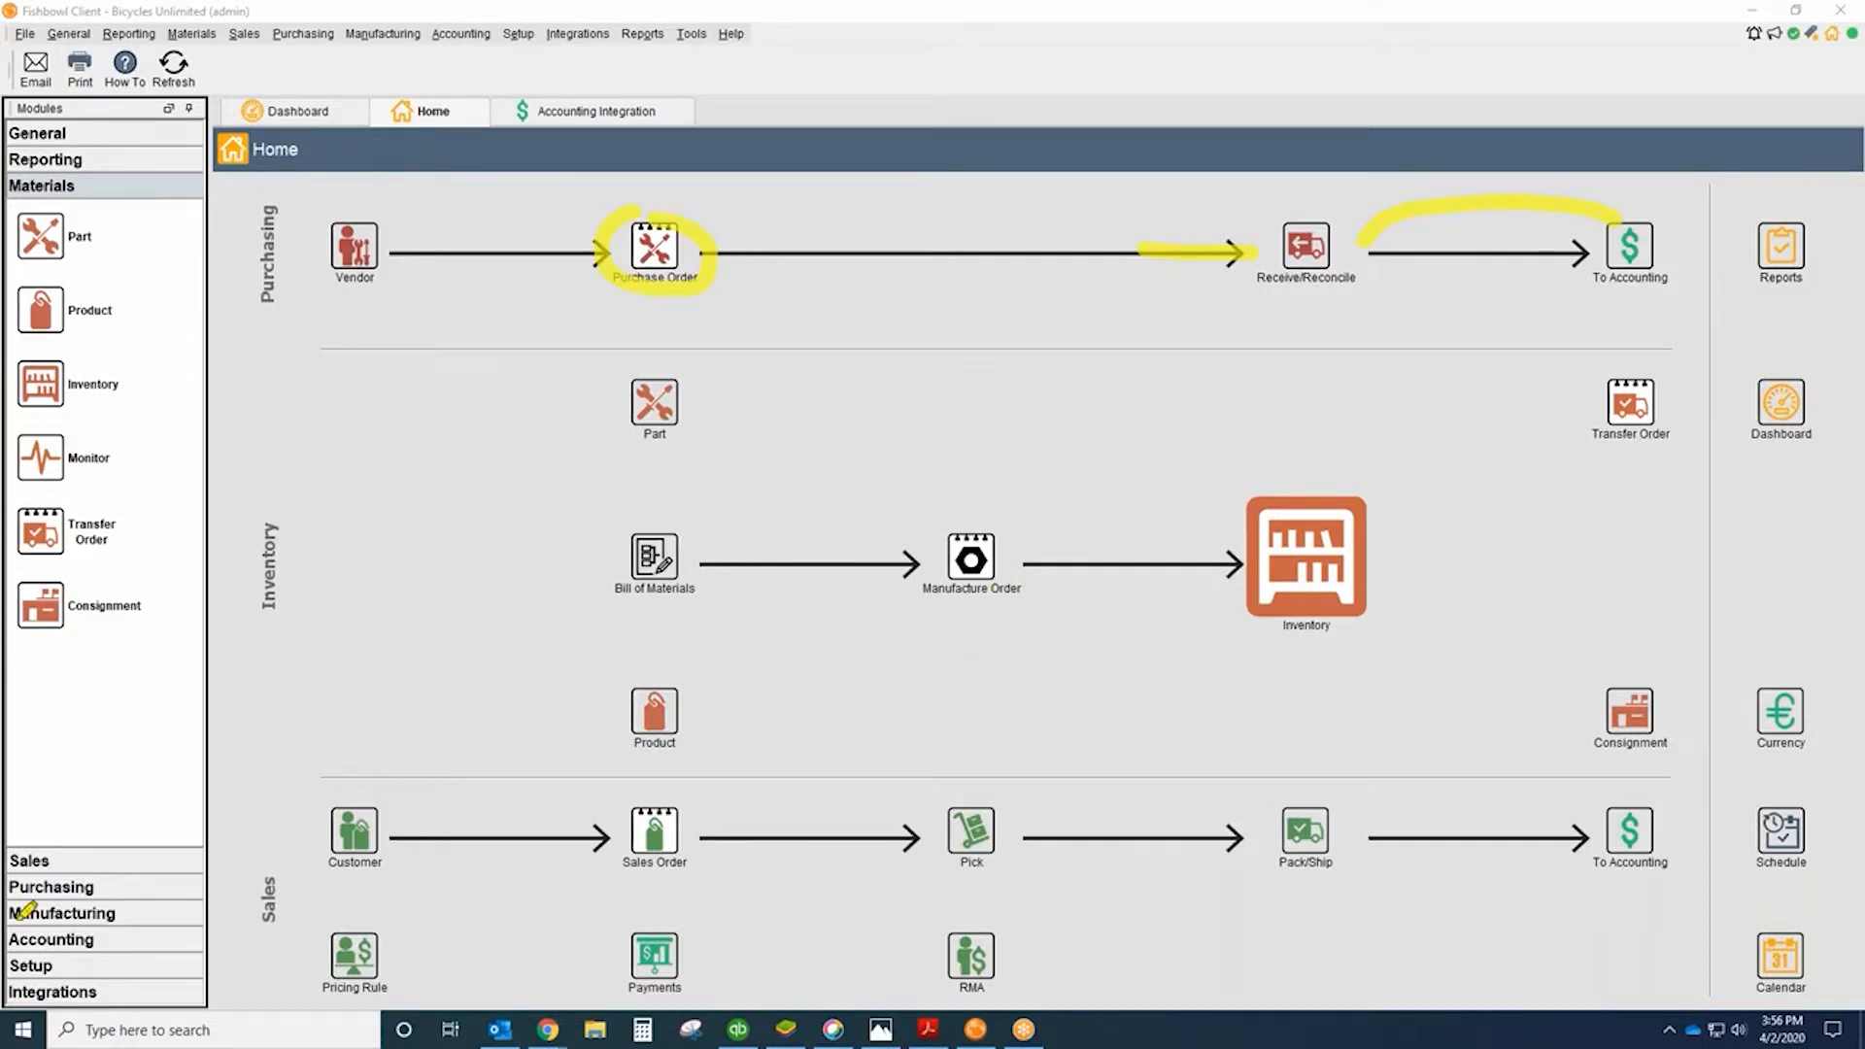
key(e)
Step: Highlight the sales flow from Customer and Sales Order through Pick and Pack/Ship to To Accounting, and clear the markings
mouse_move(374, 791)
mouse_down()
mouse_move(324, 818)
mouse_move(387, 857)
mouse_move(389, 804)
mouse_up()
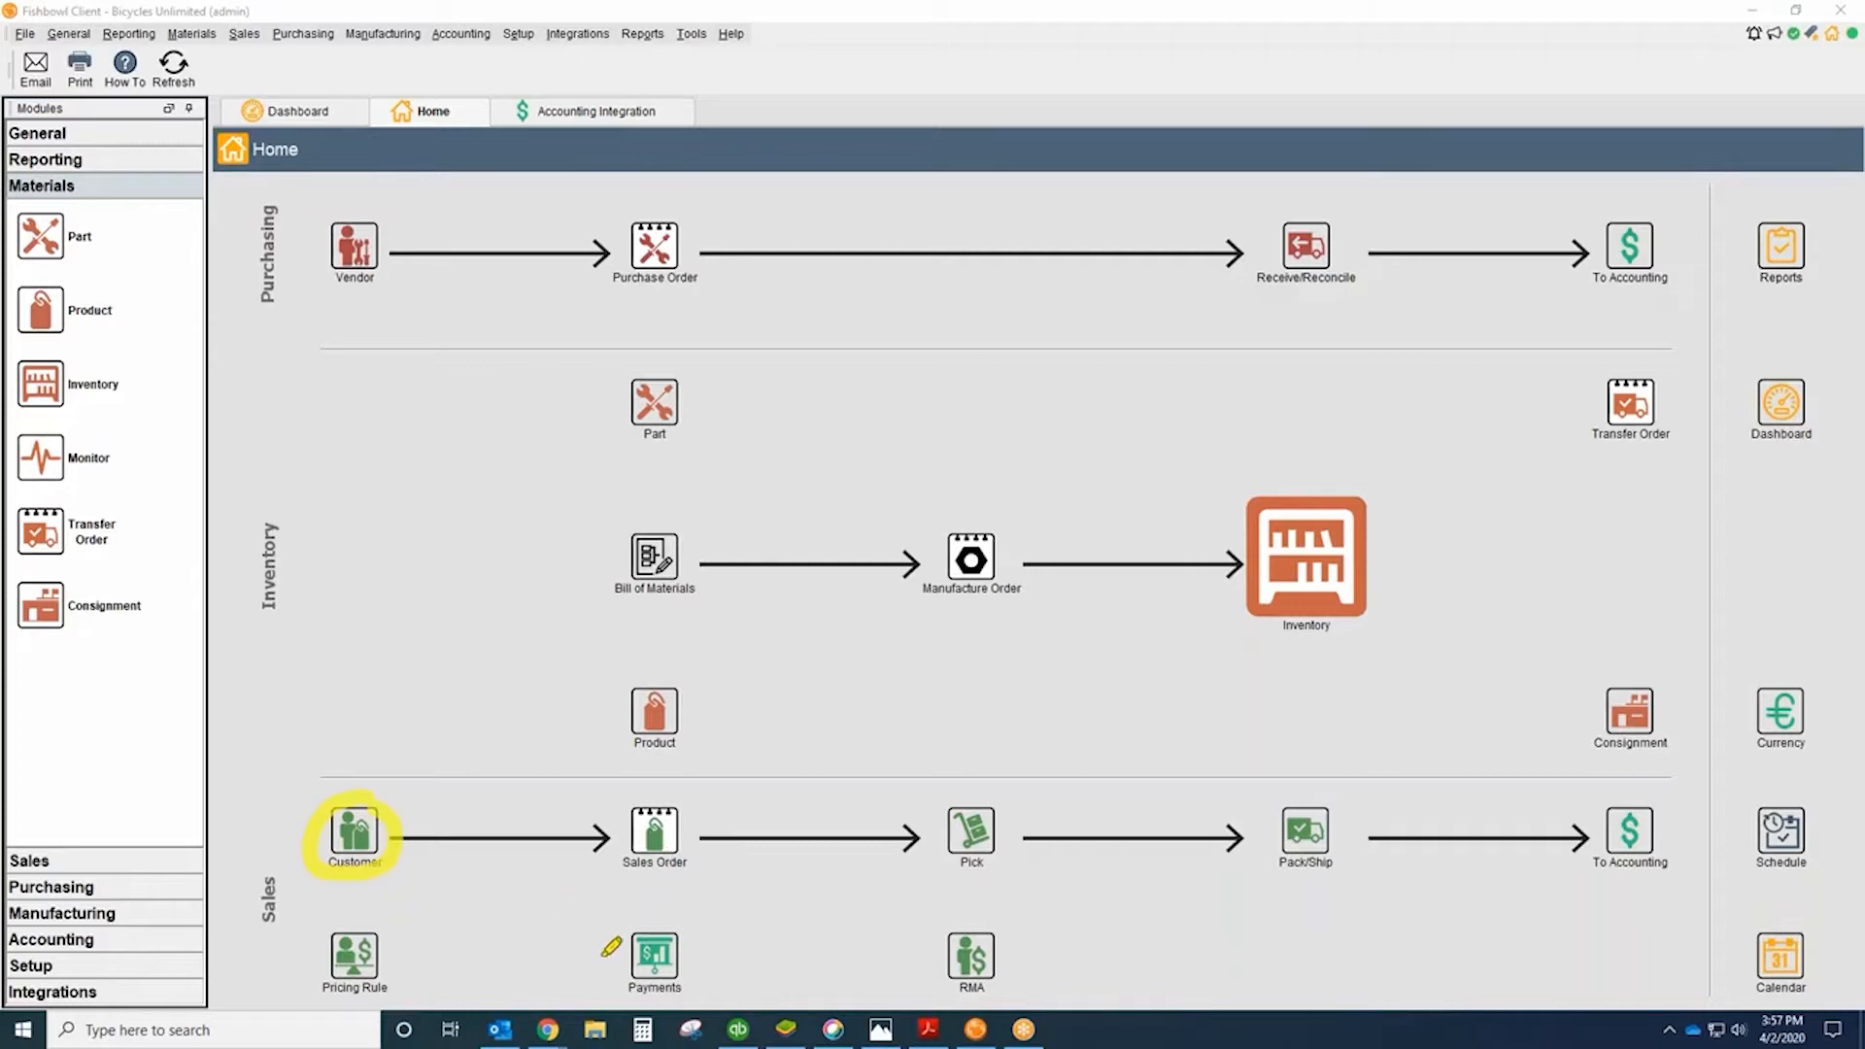
mouse_move(670, 794)
mouse_down()
mouse_move(623, 817)
mouse_move(682, 857)
mouse_move(686, 792)
mouse_move(663, 802)
mouse_up()
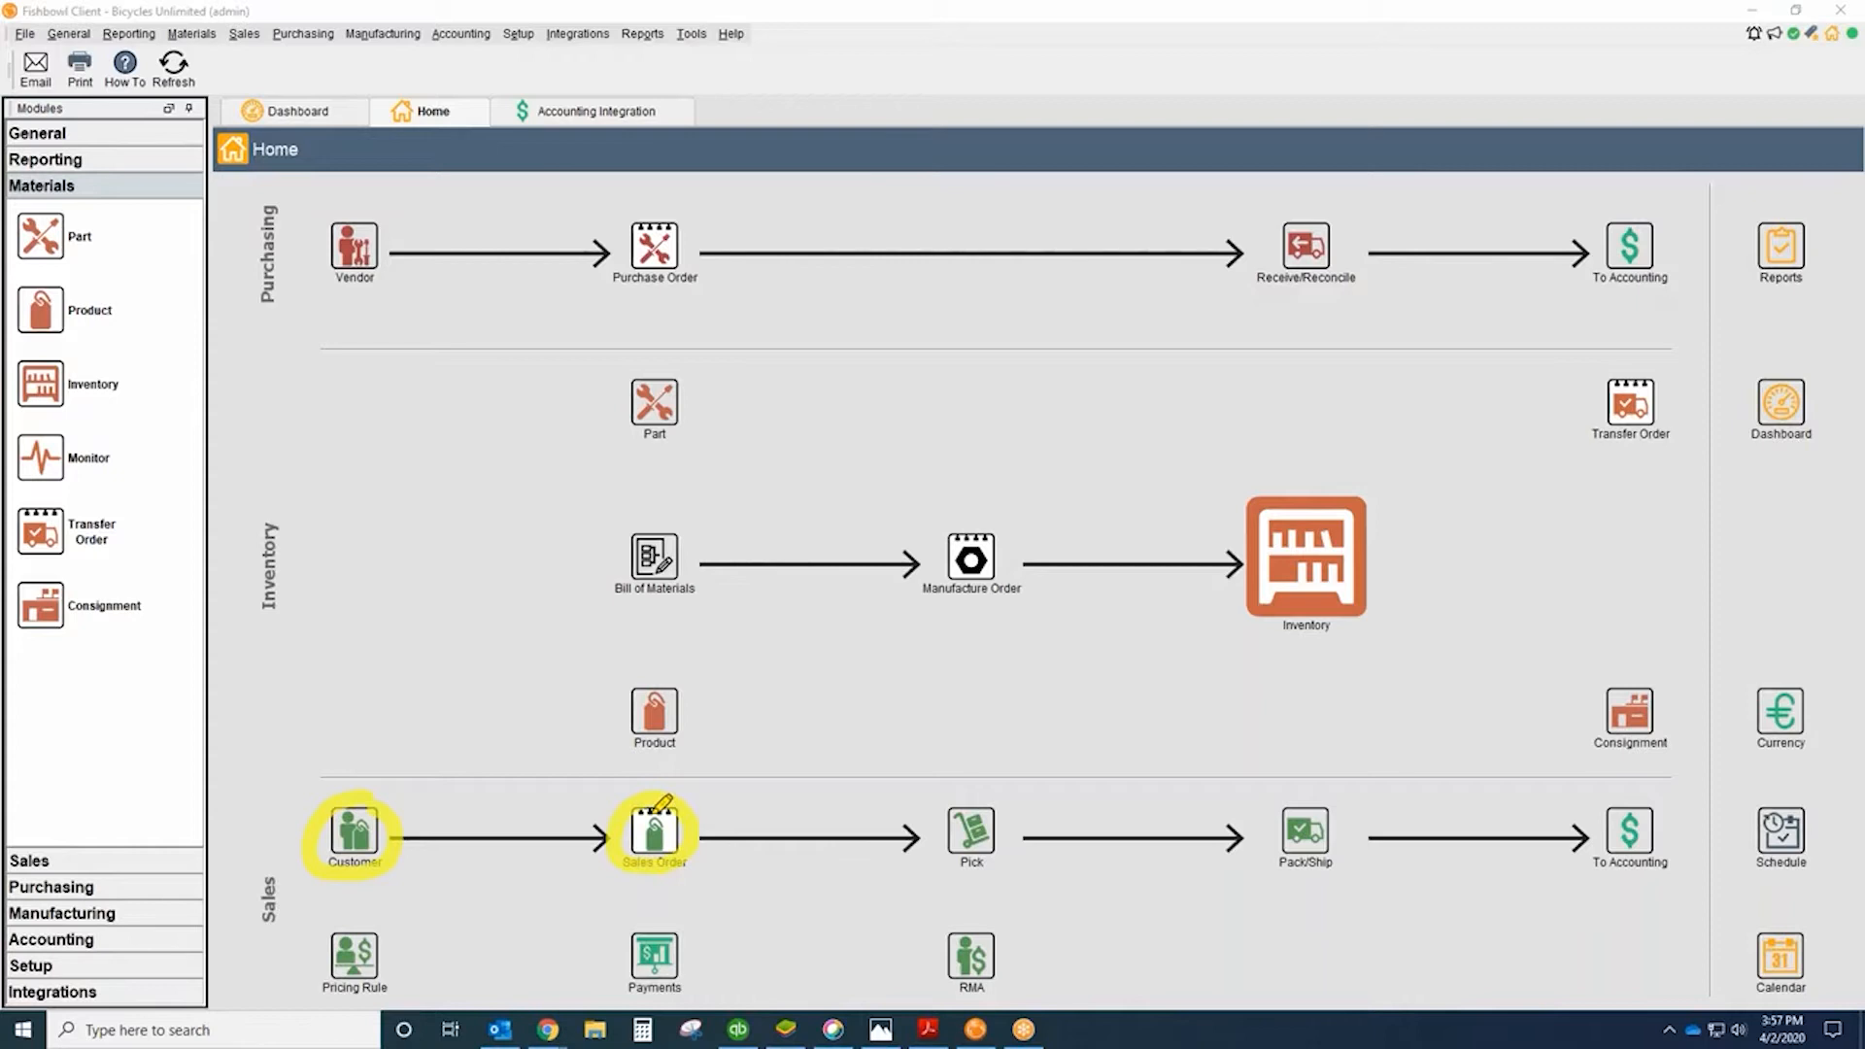
drag(770, 820, 923, 823)
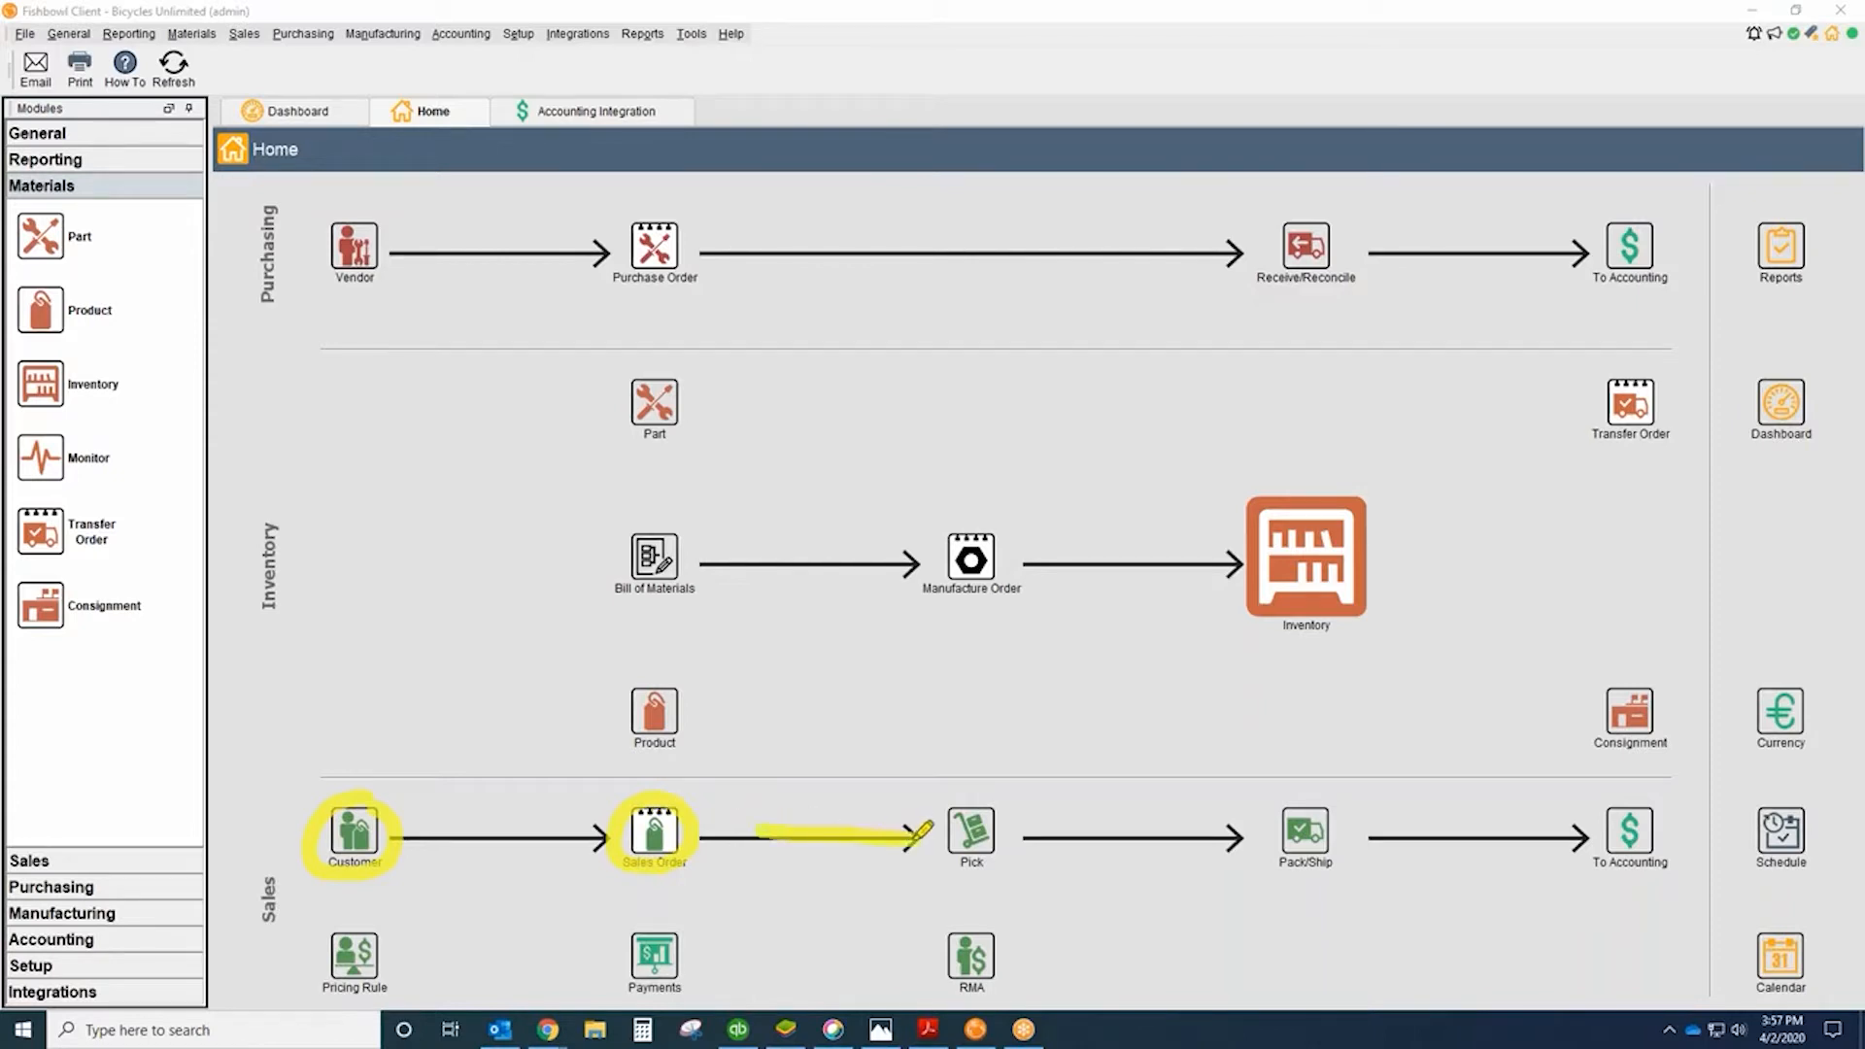
mouse_move(1057, 827)
mouse_down()
mouse_move(1263, 838)
mouse_move(1579, 816)
mouse_up()
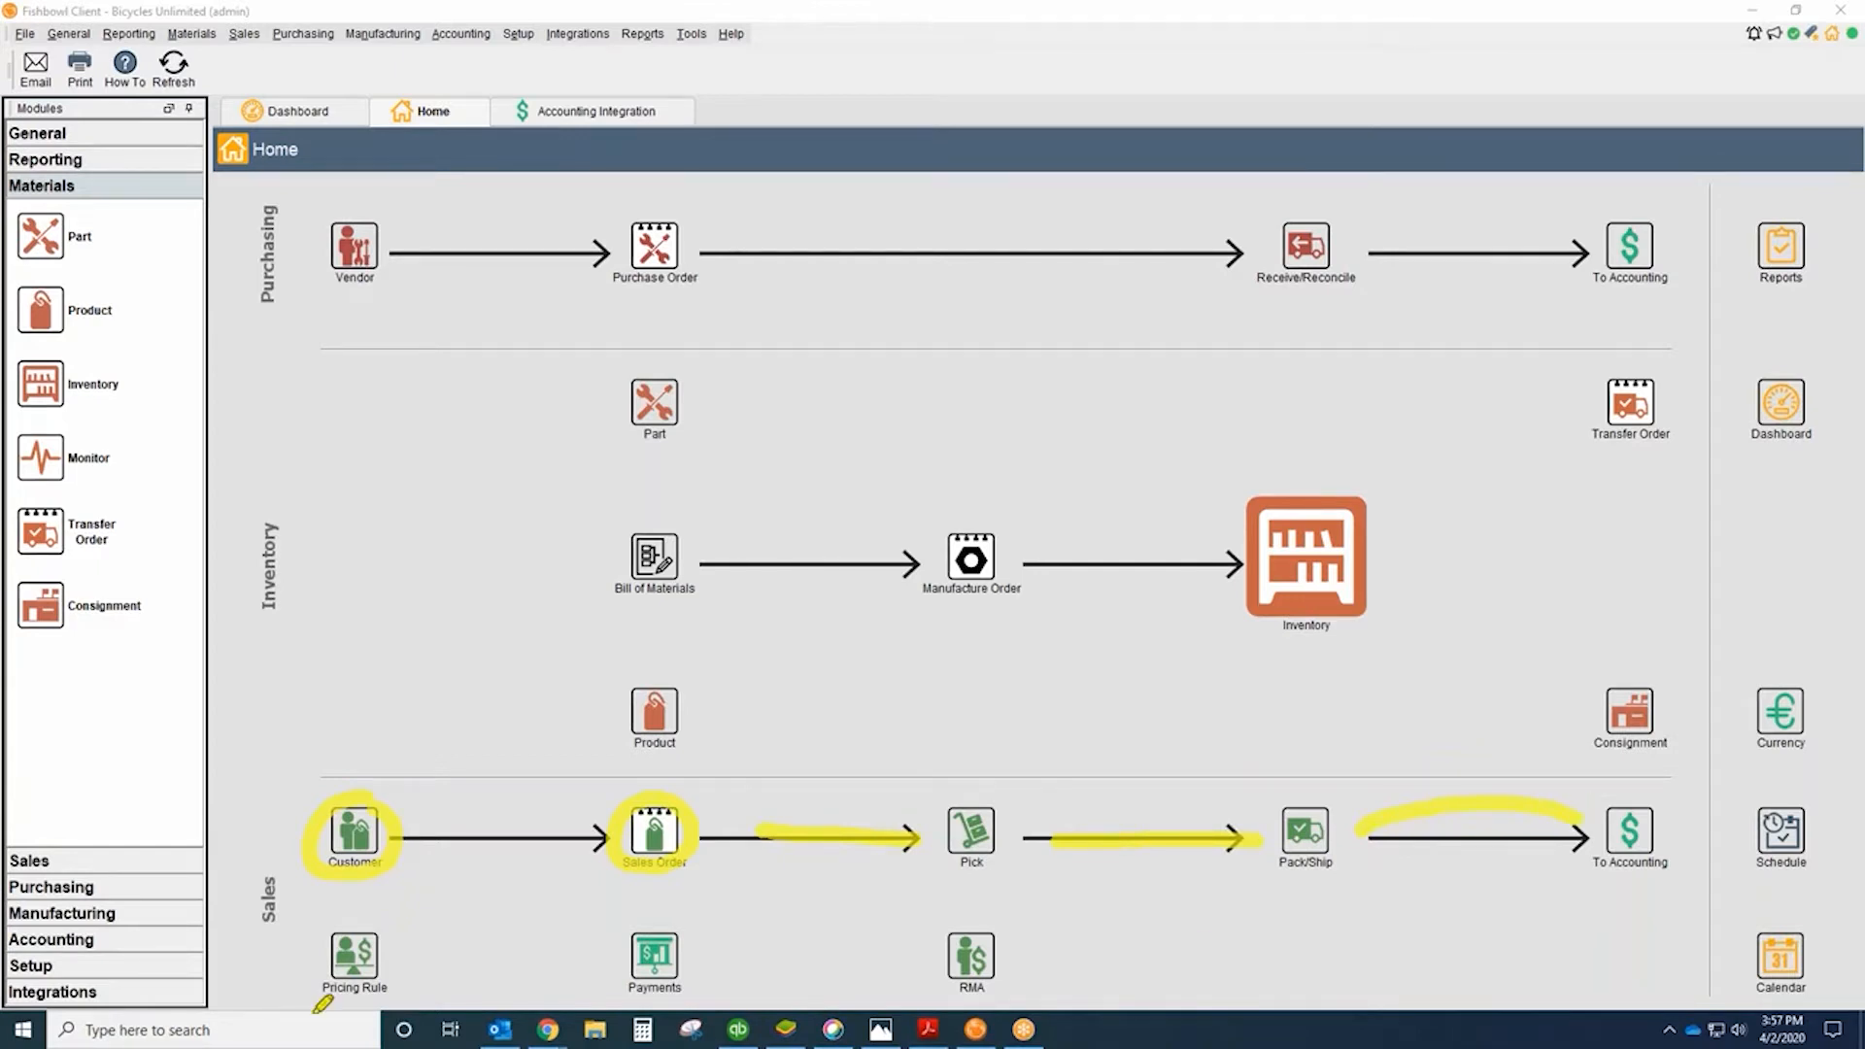
key(Escape)
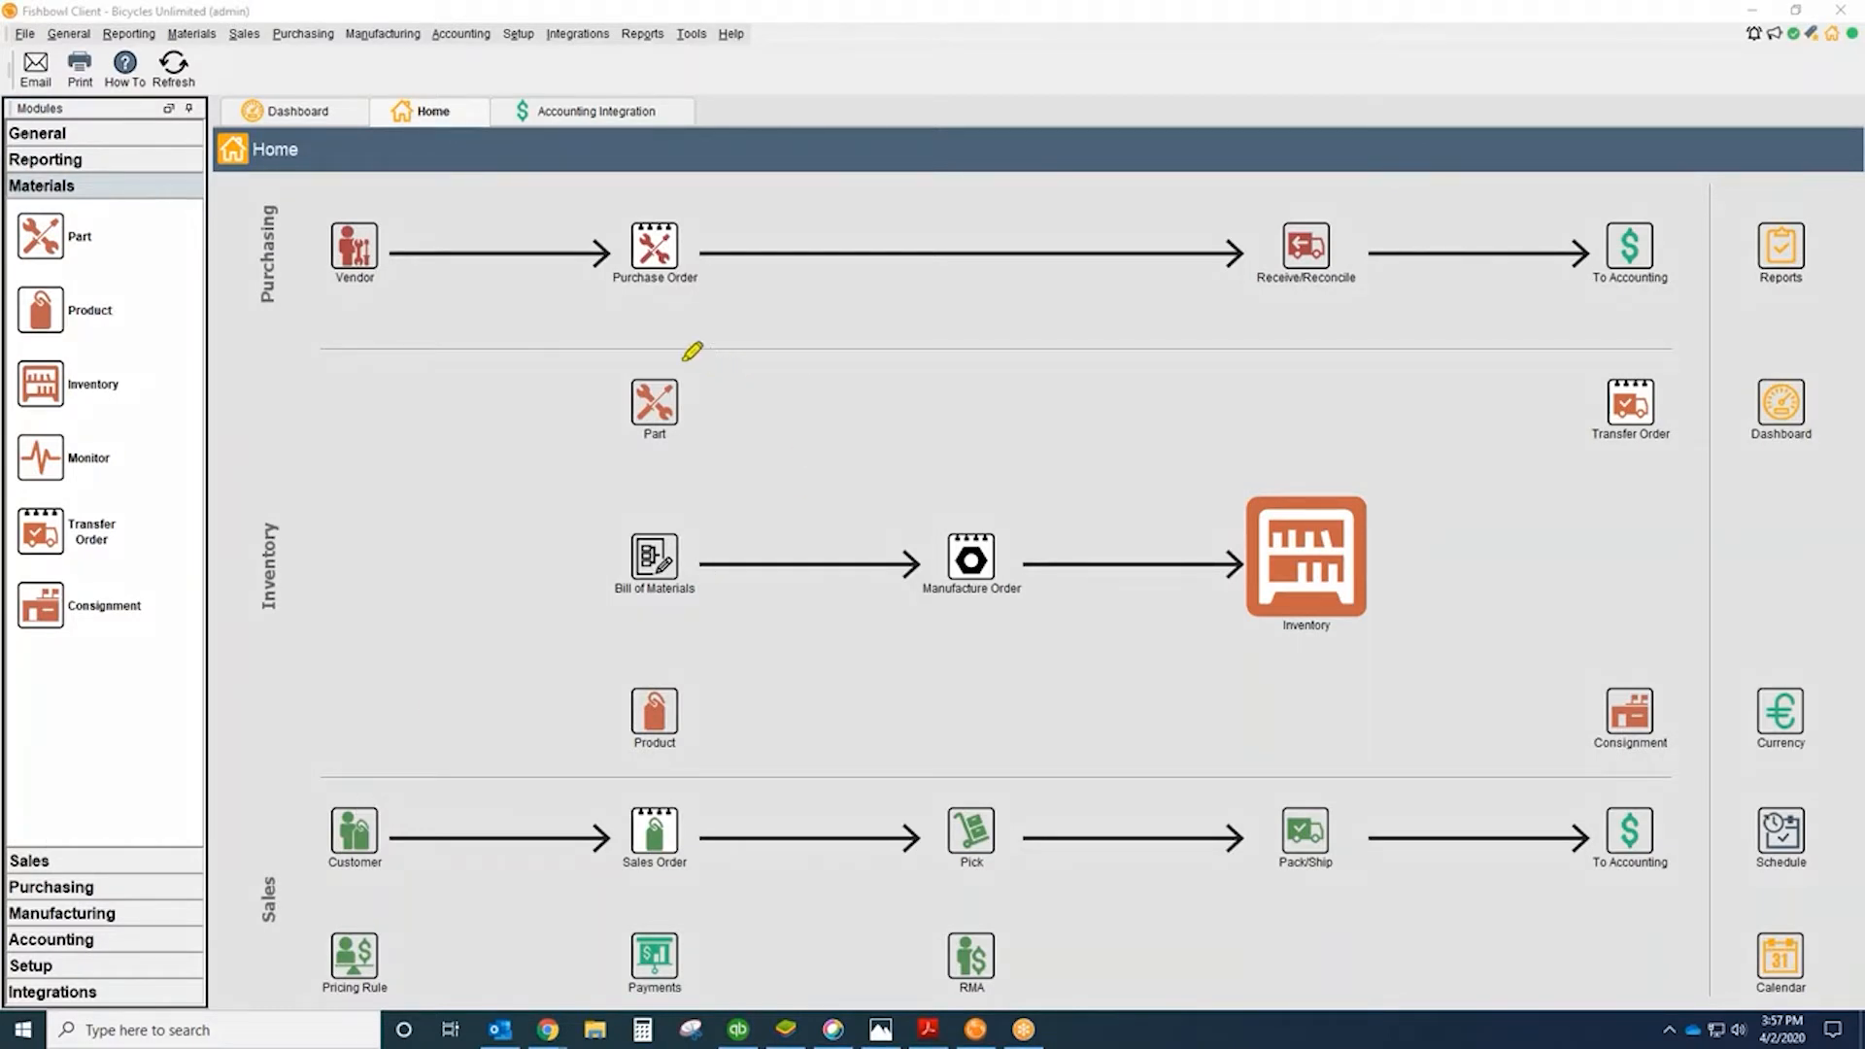
Step: Highlight Part and the flow from Bill of Materials through Manufacture Order to Inventory, clearing the annotations after each
mouse_move(685, 359)
mouse_down()
mouse_move(604, 402)
mouse_move(717, 437)
mouse_move(694, 360)
mouse_up()
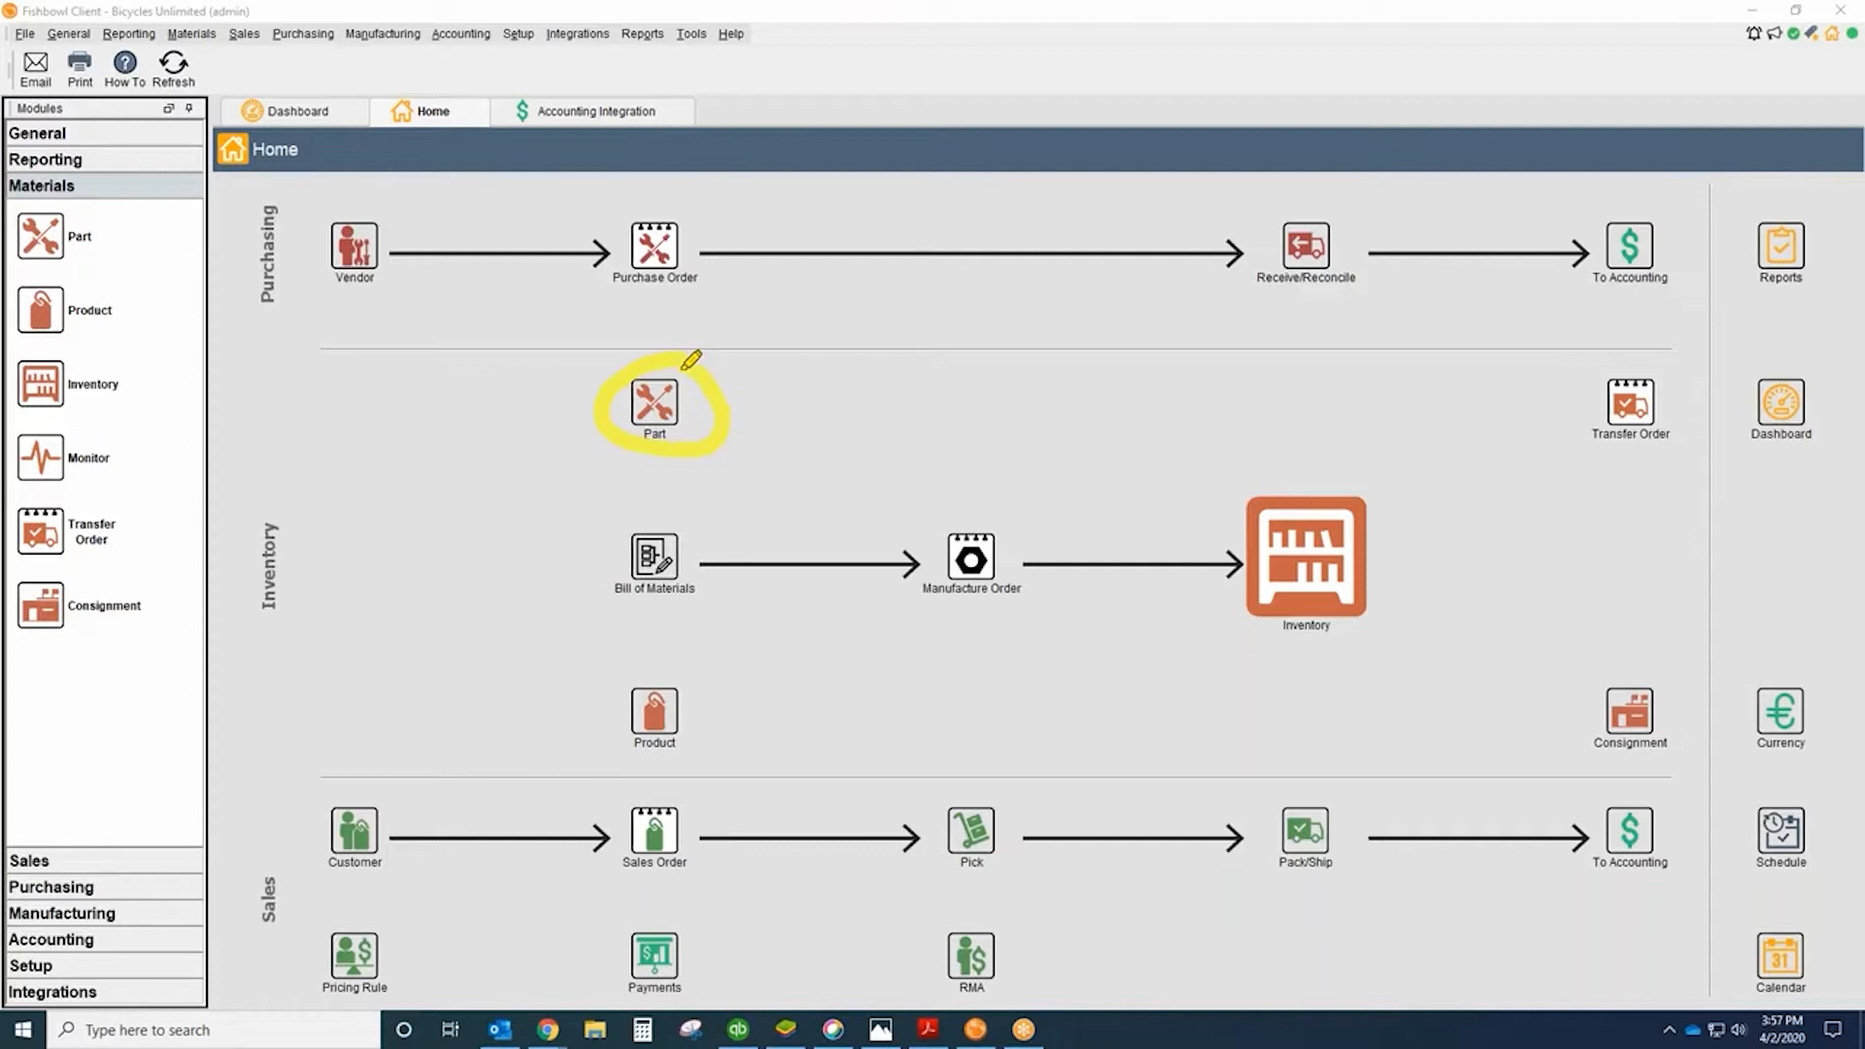
click(51, 763)
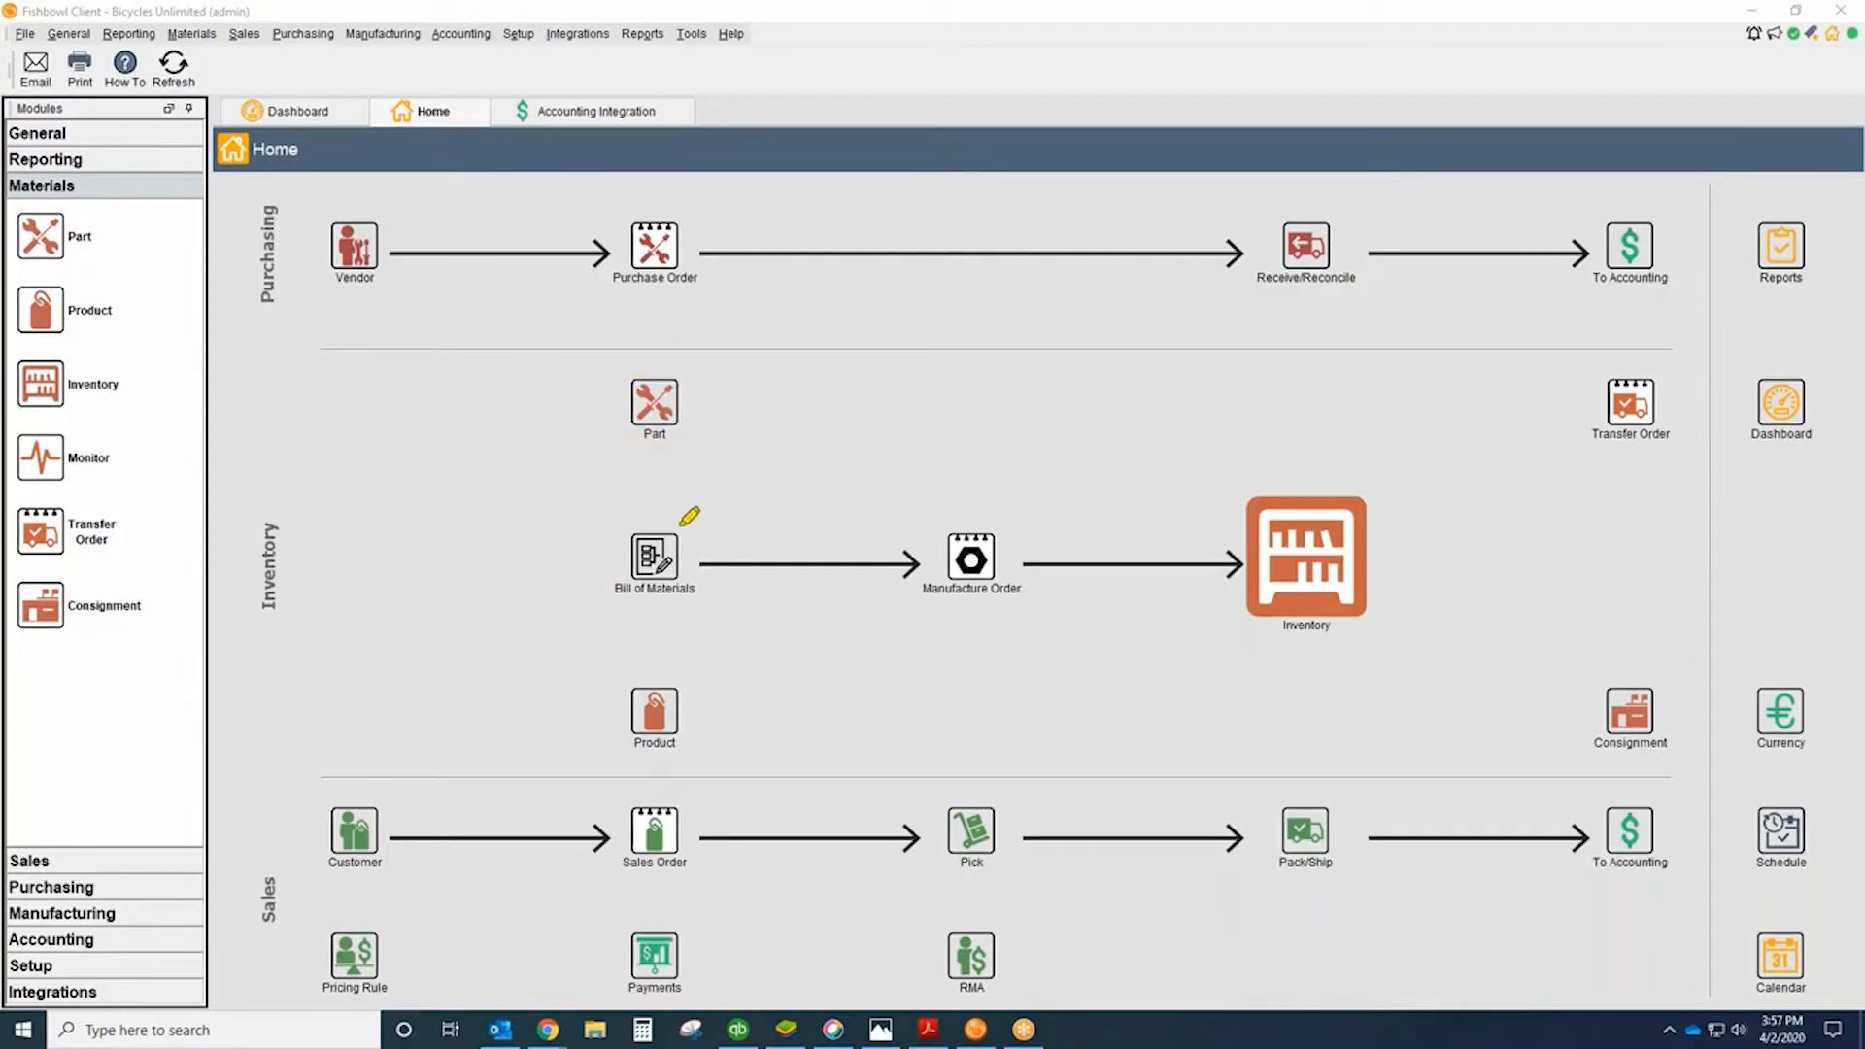
mouse_move(671, 525)
mouse_down()
mouse_move(660, 588)
mouse_move(693, 516)
mouse_move(661, 519)
mouse_up()
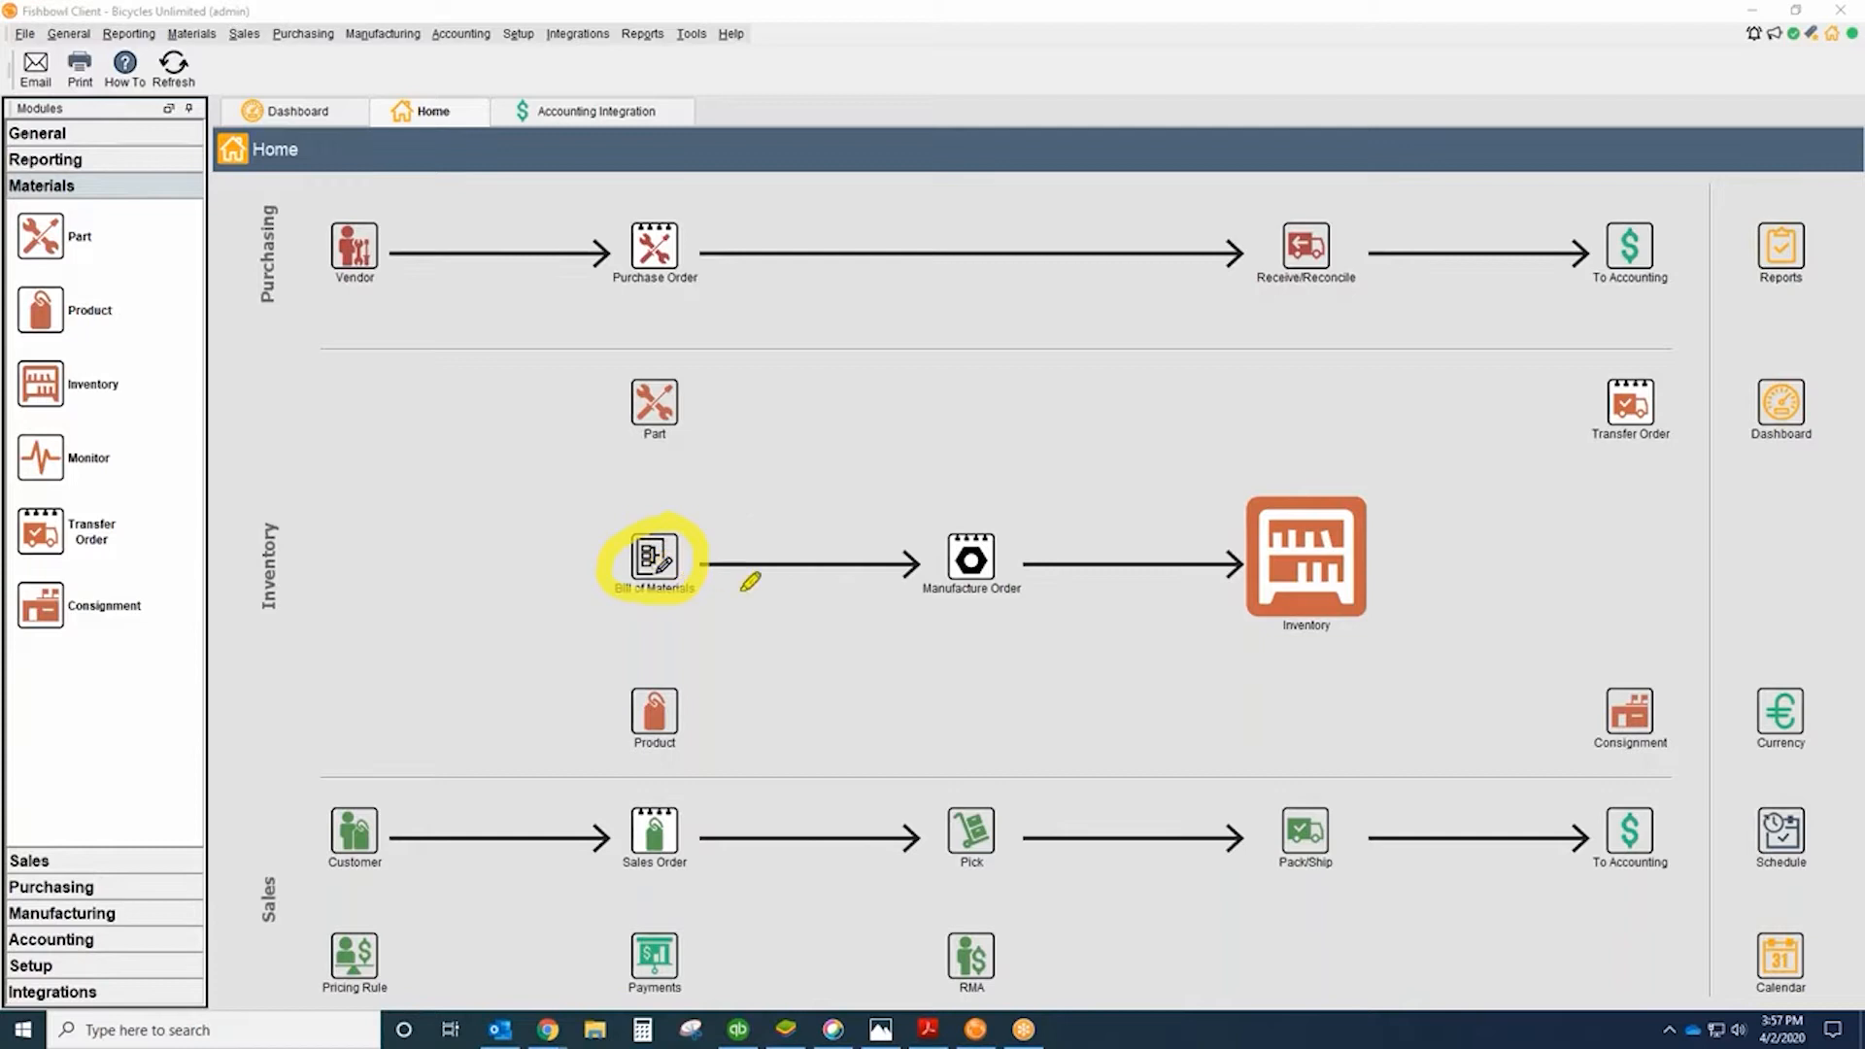
drag(731, 575, 896, 577)
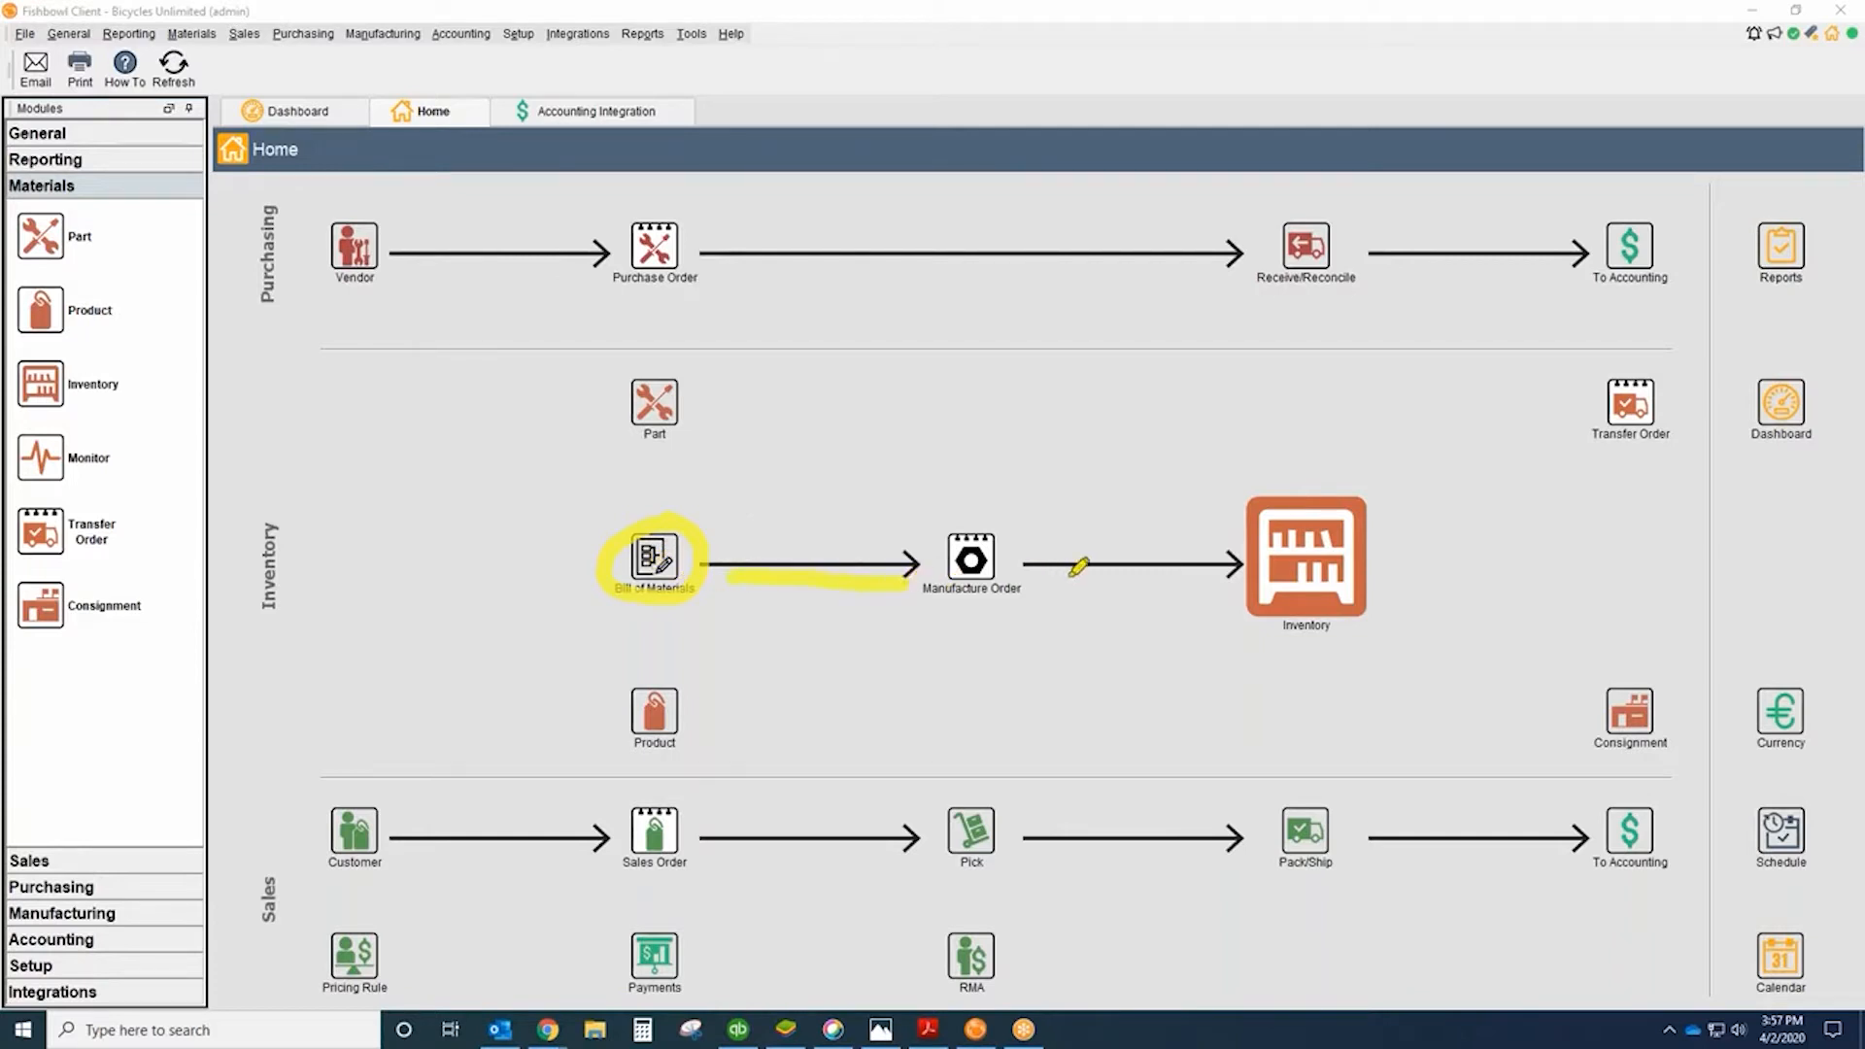
drag(1066, 576, 1247, 561)
key(Escape)
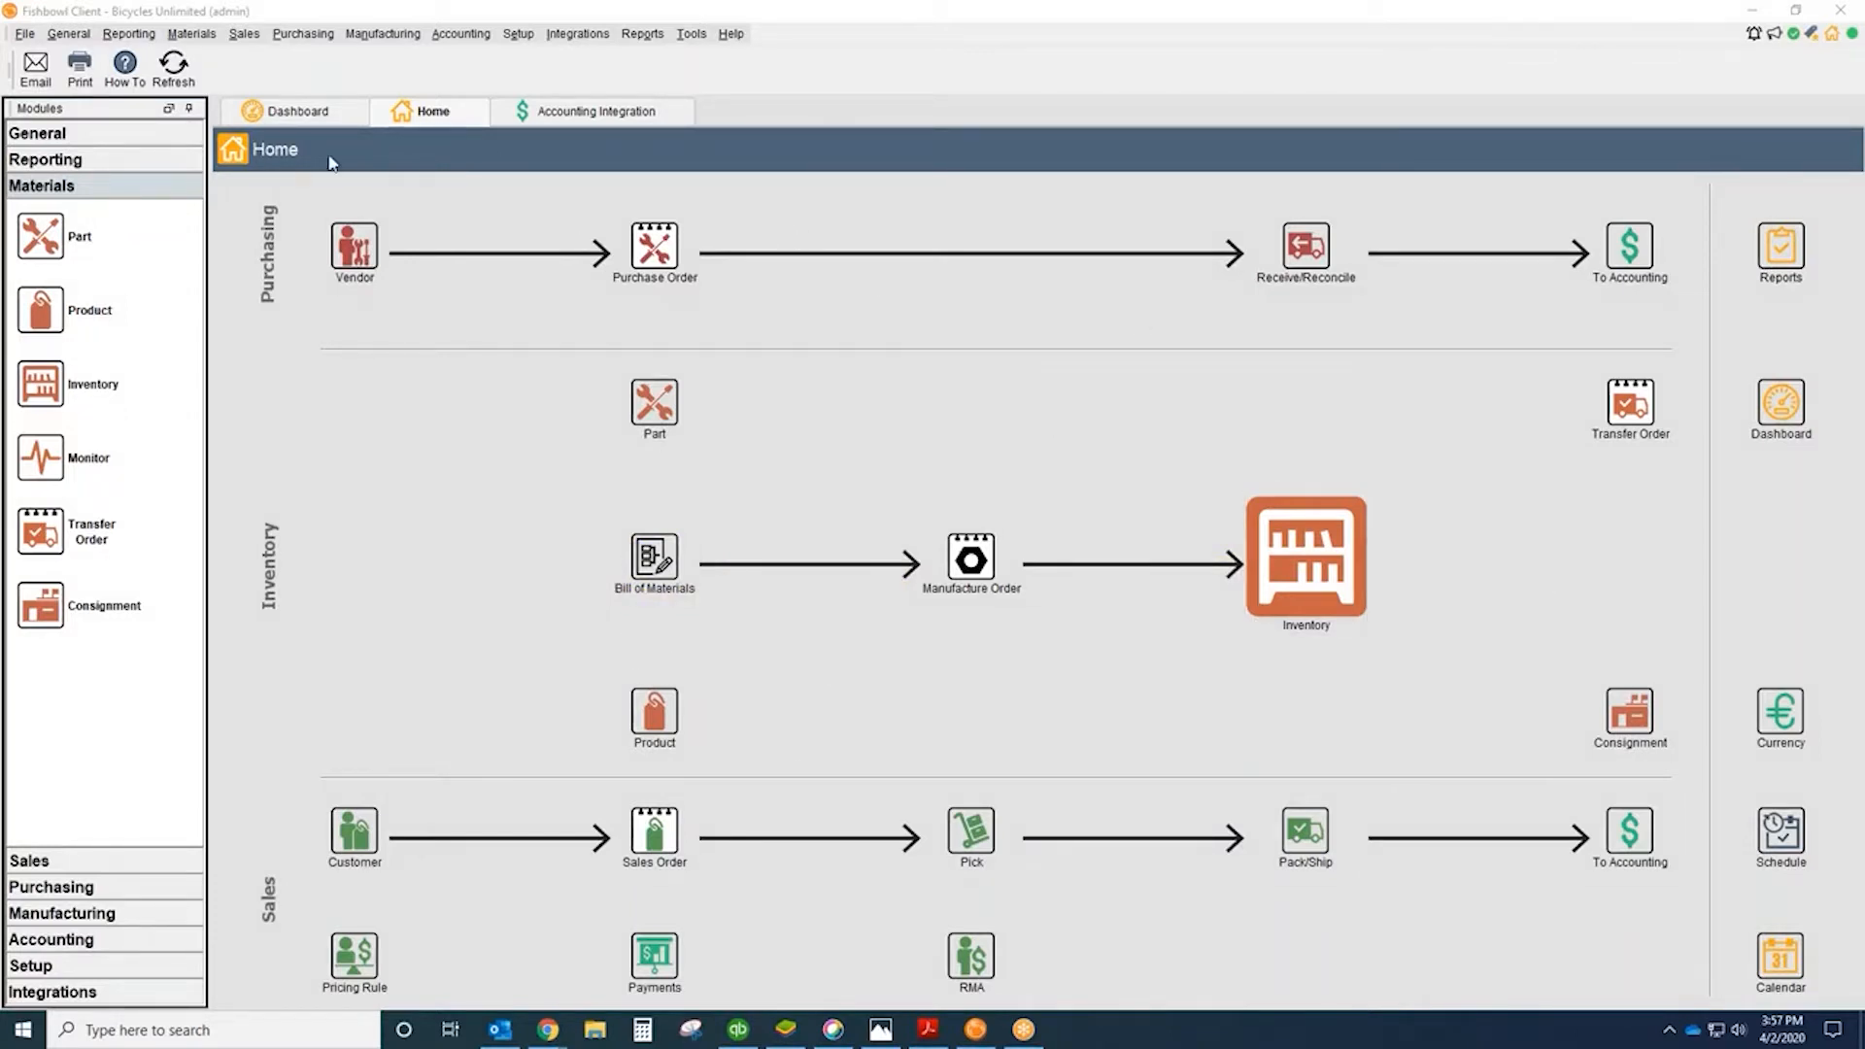
Step: Search the Part module for part numbers containing "b2" and show the details of part B202, Everyday Brake Cables
click(101, 237)
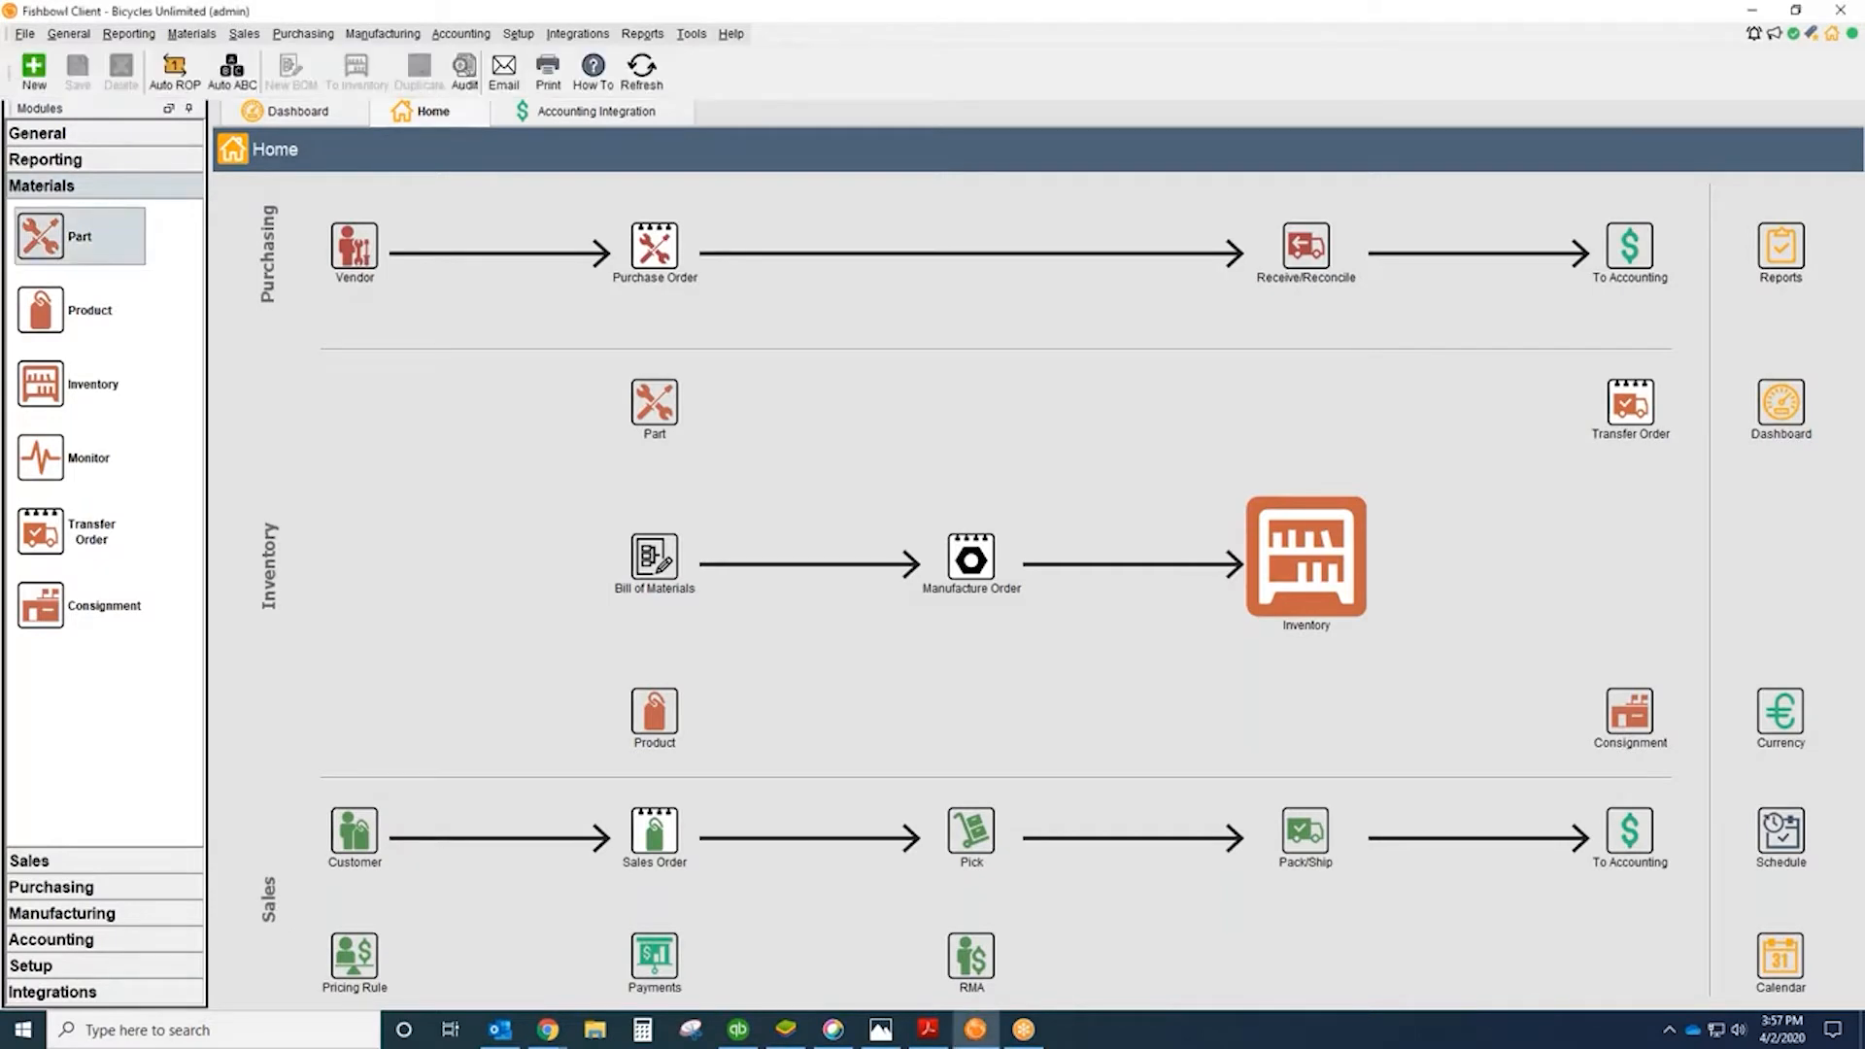
click(323, 185)
text(b2)
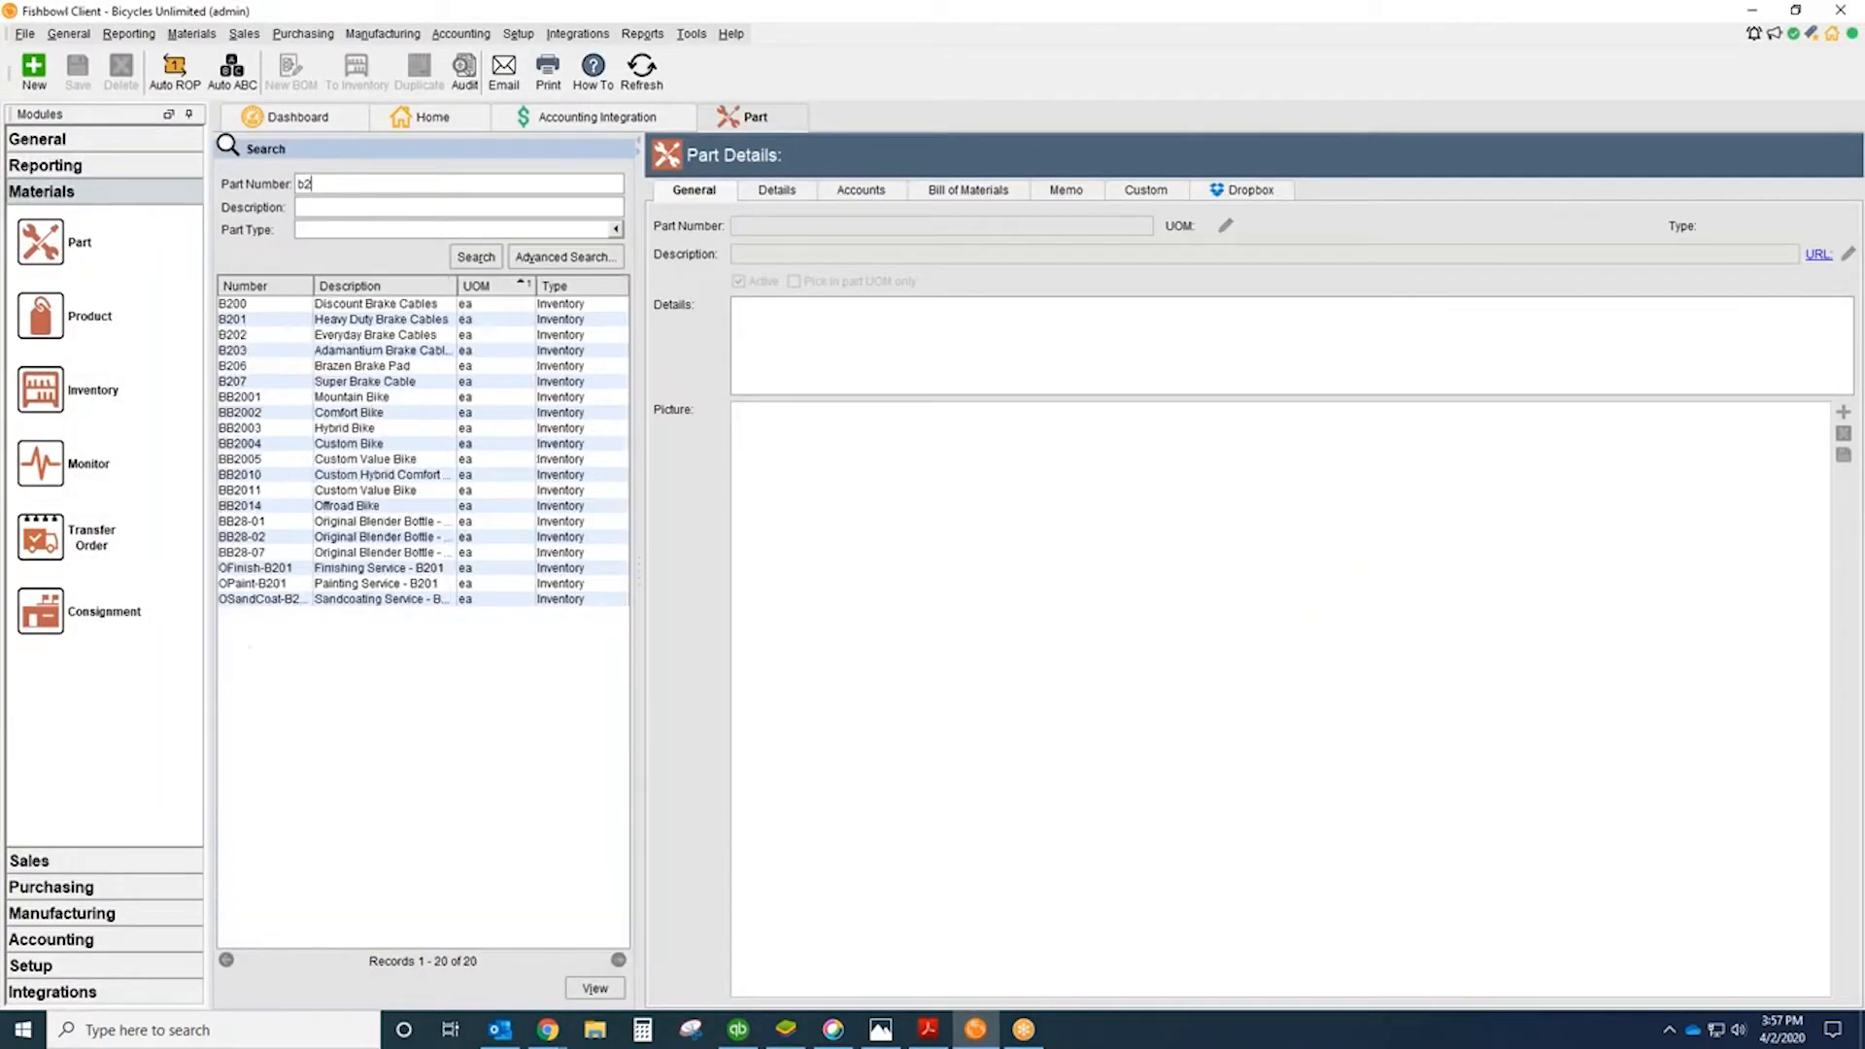
click(274, 336)
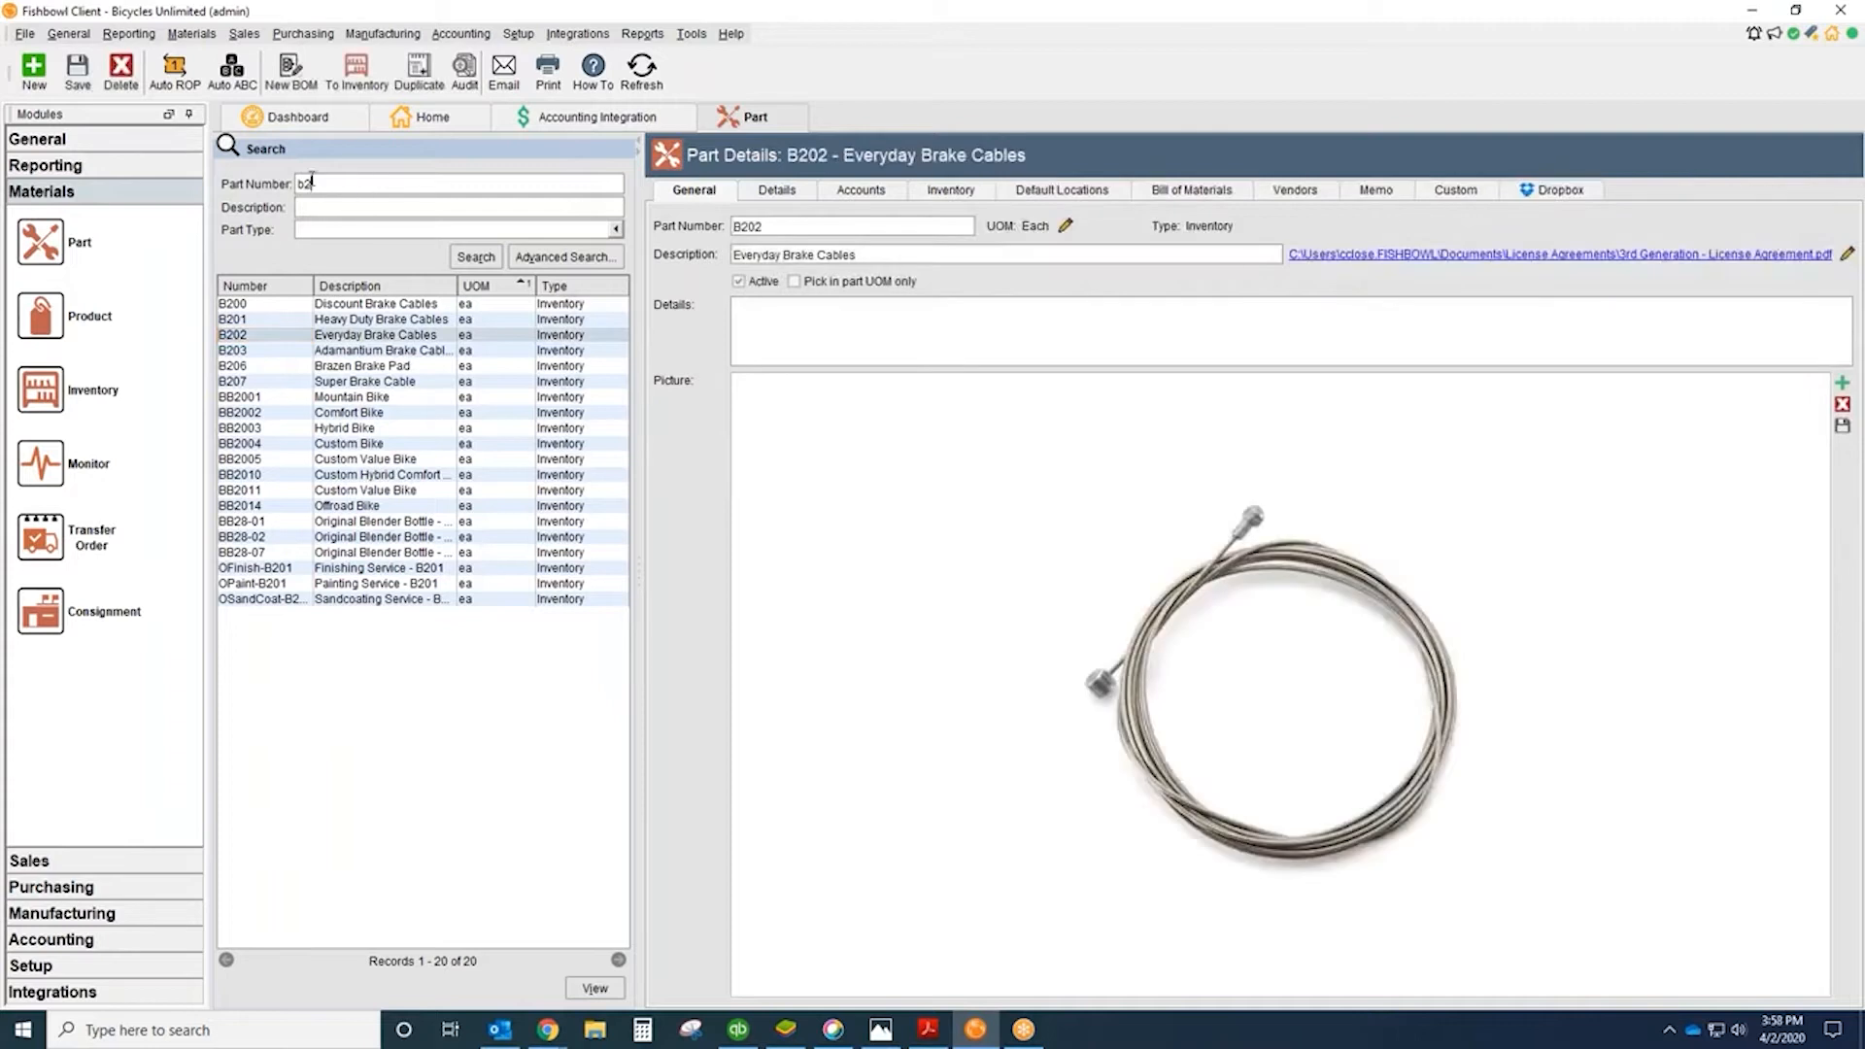
Step: Clear the part number filter and rerun the search to list all parts
drag(369, 184, 265, 194)
key(BackSpace)
click(476, 257)
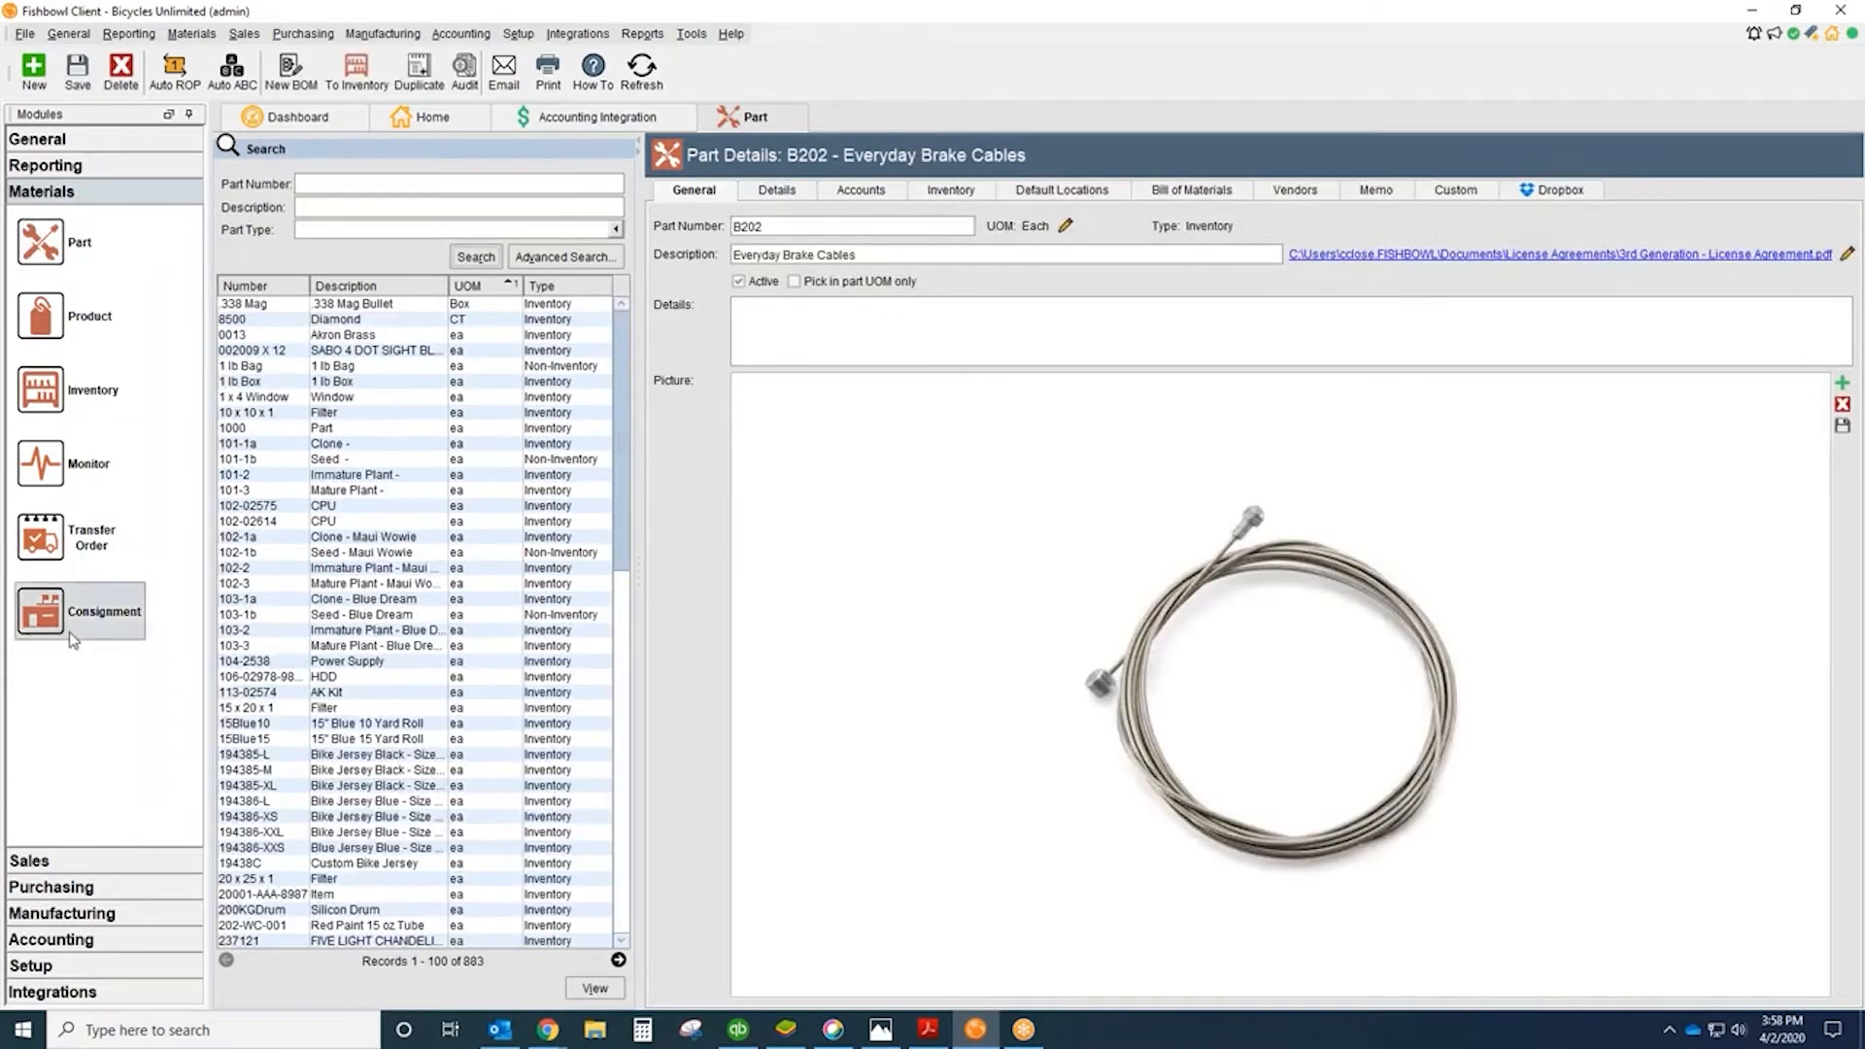
Step: Look over the Sales and Purchasing modules, and open Accounting Integration from the Accounting modules
click(107, 863)
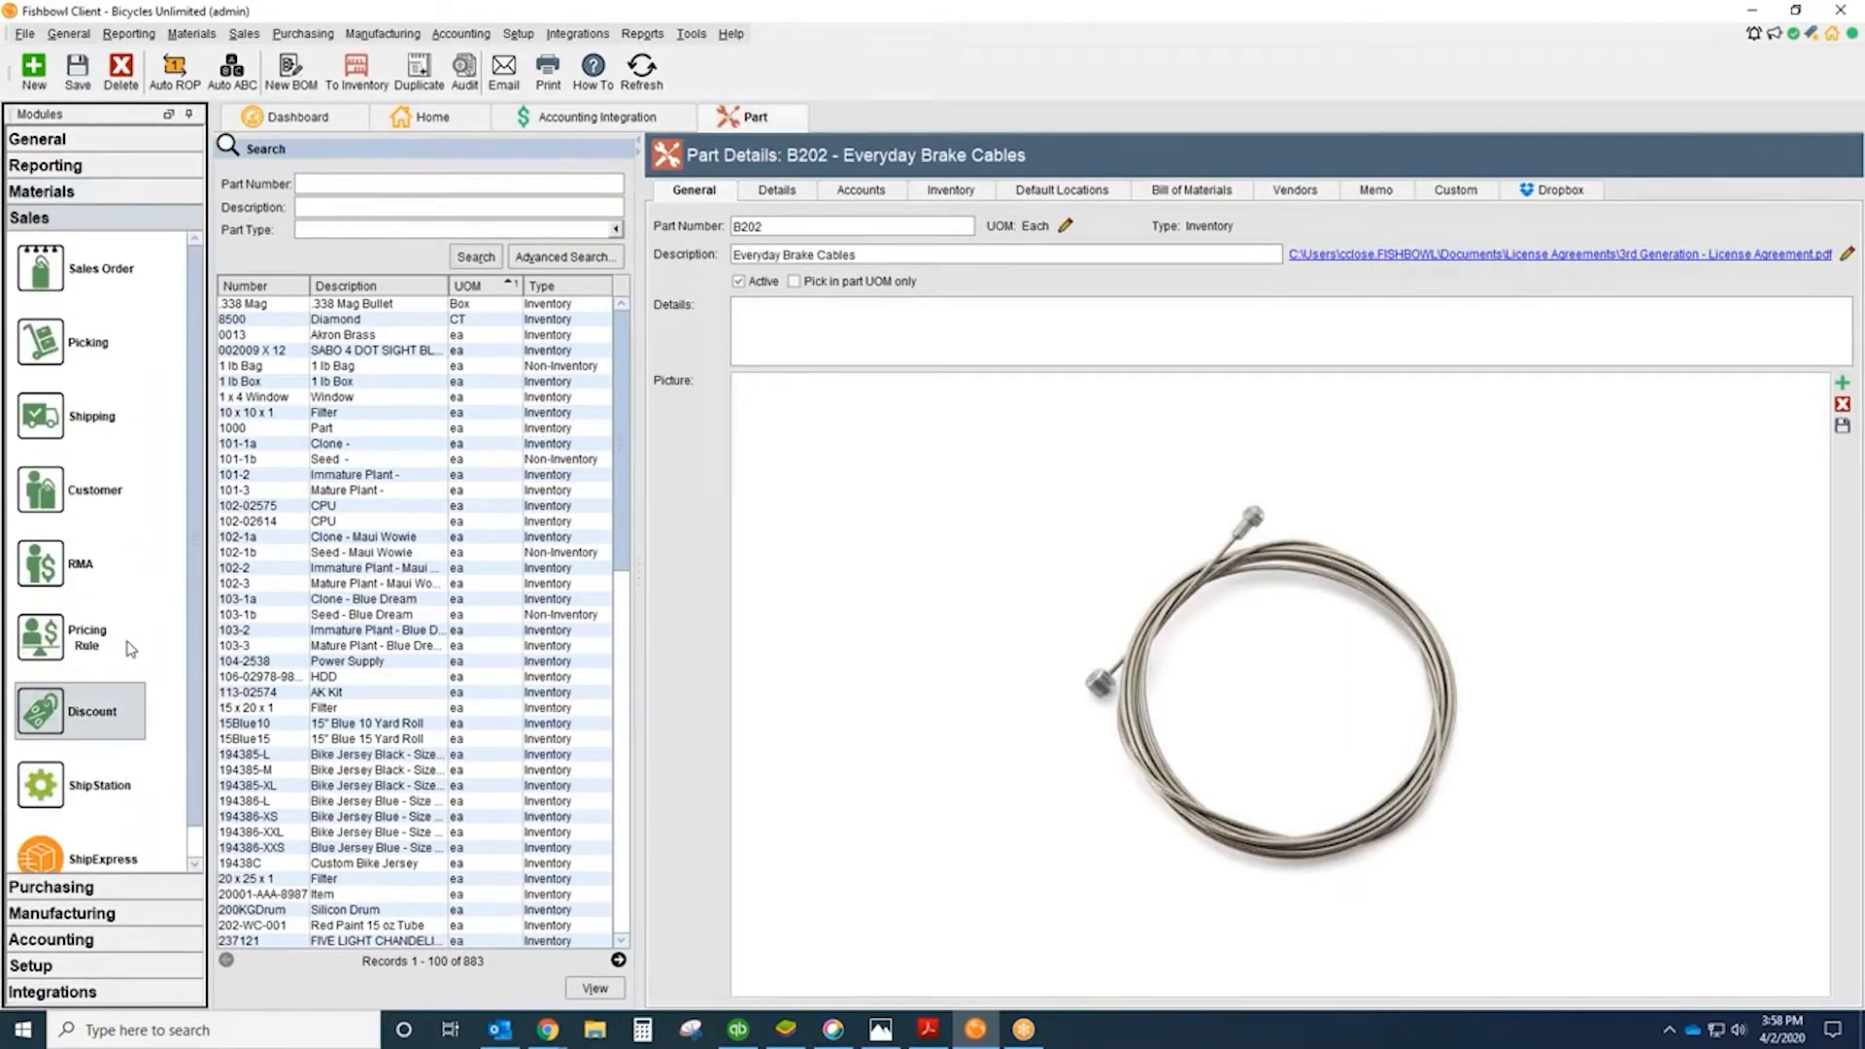
click(118, 882)
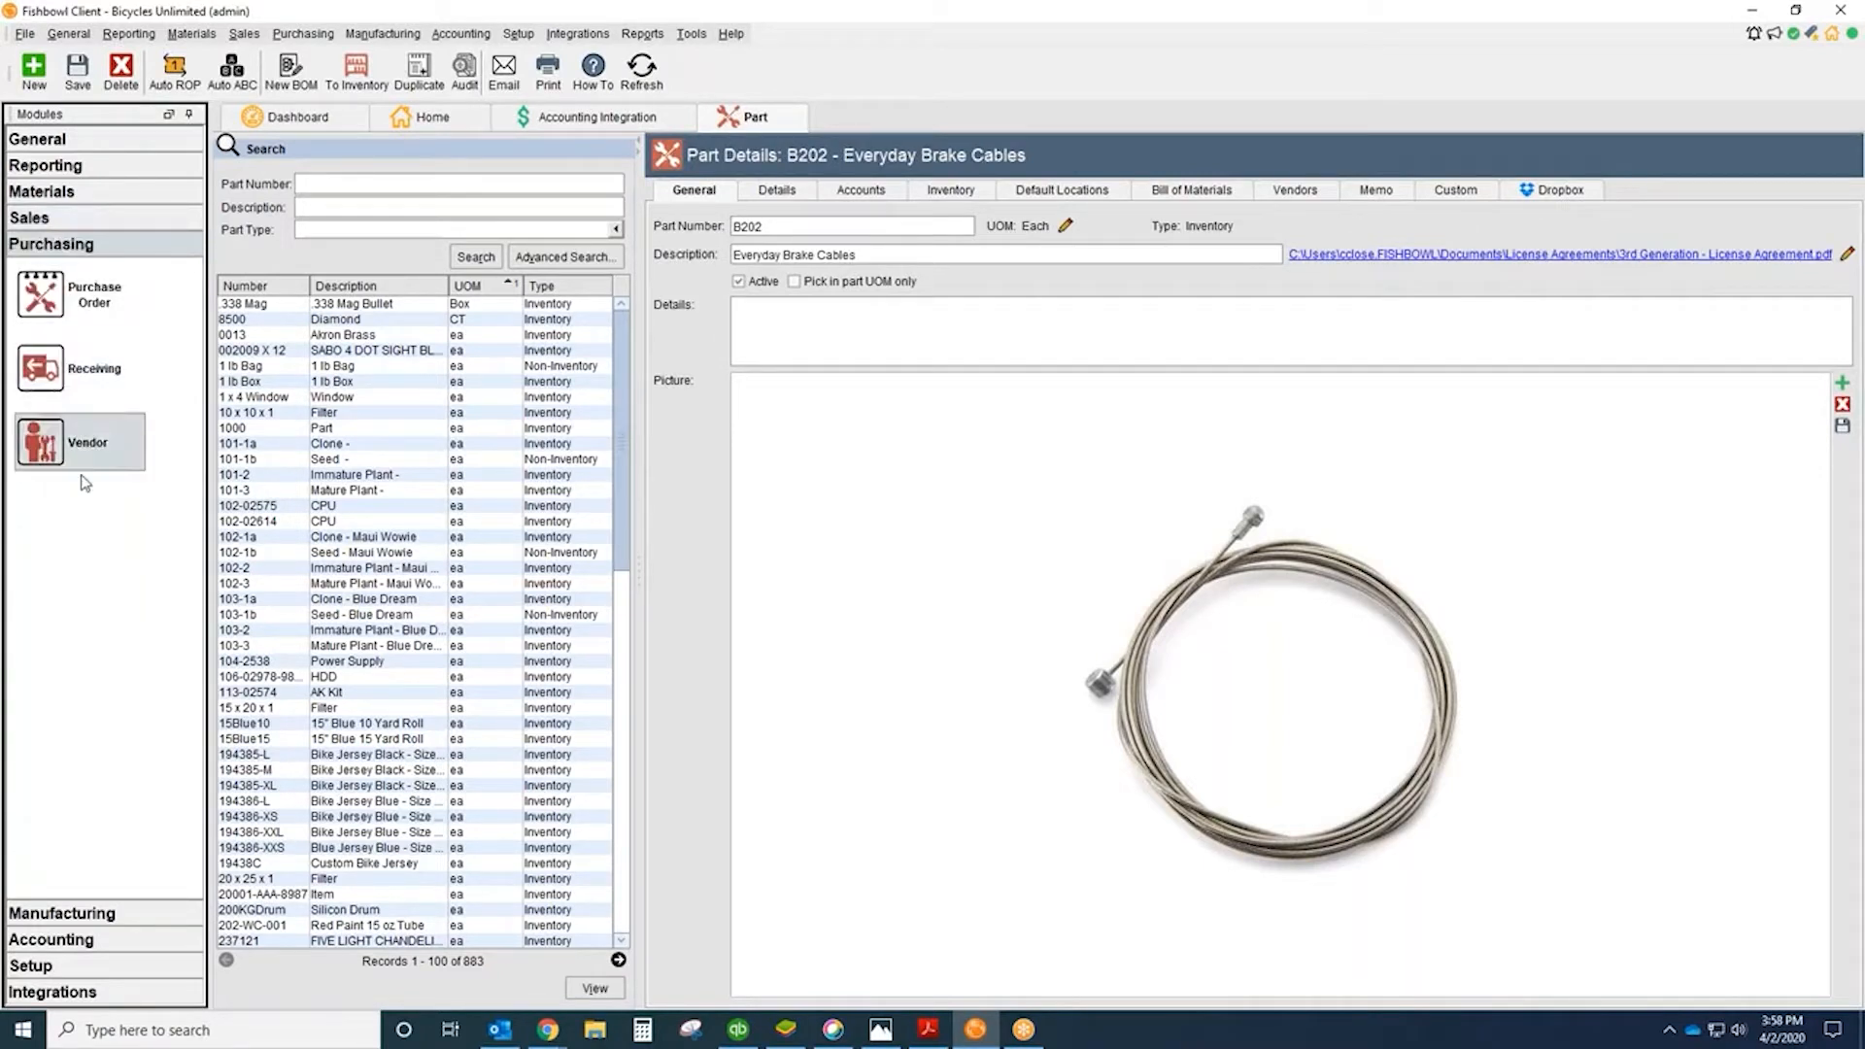
click(114, 950)
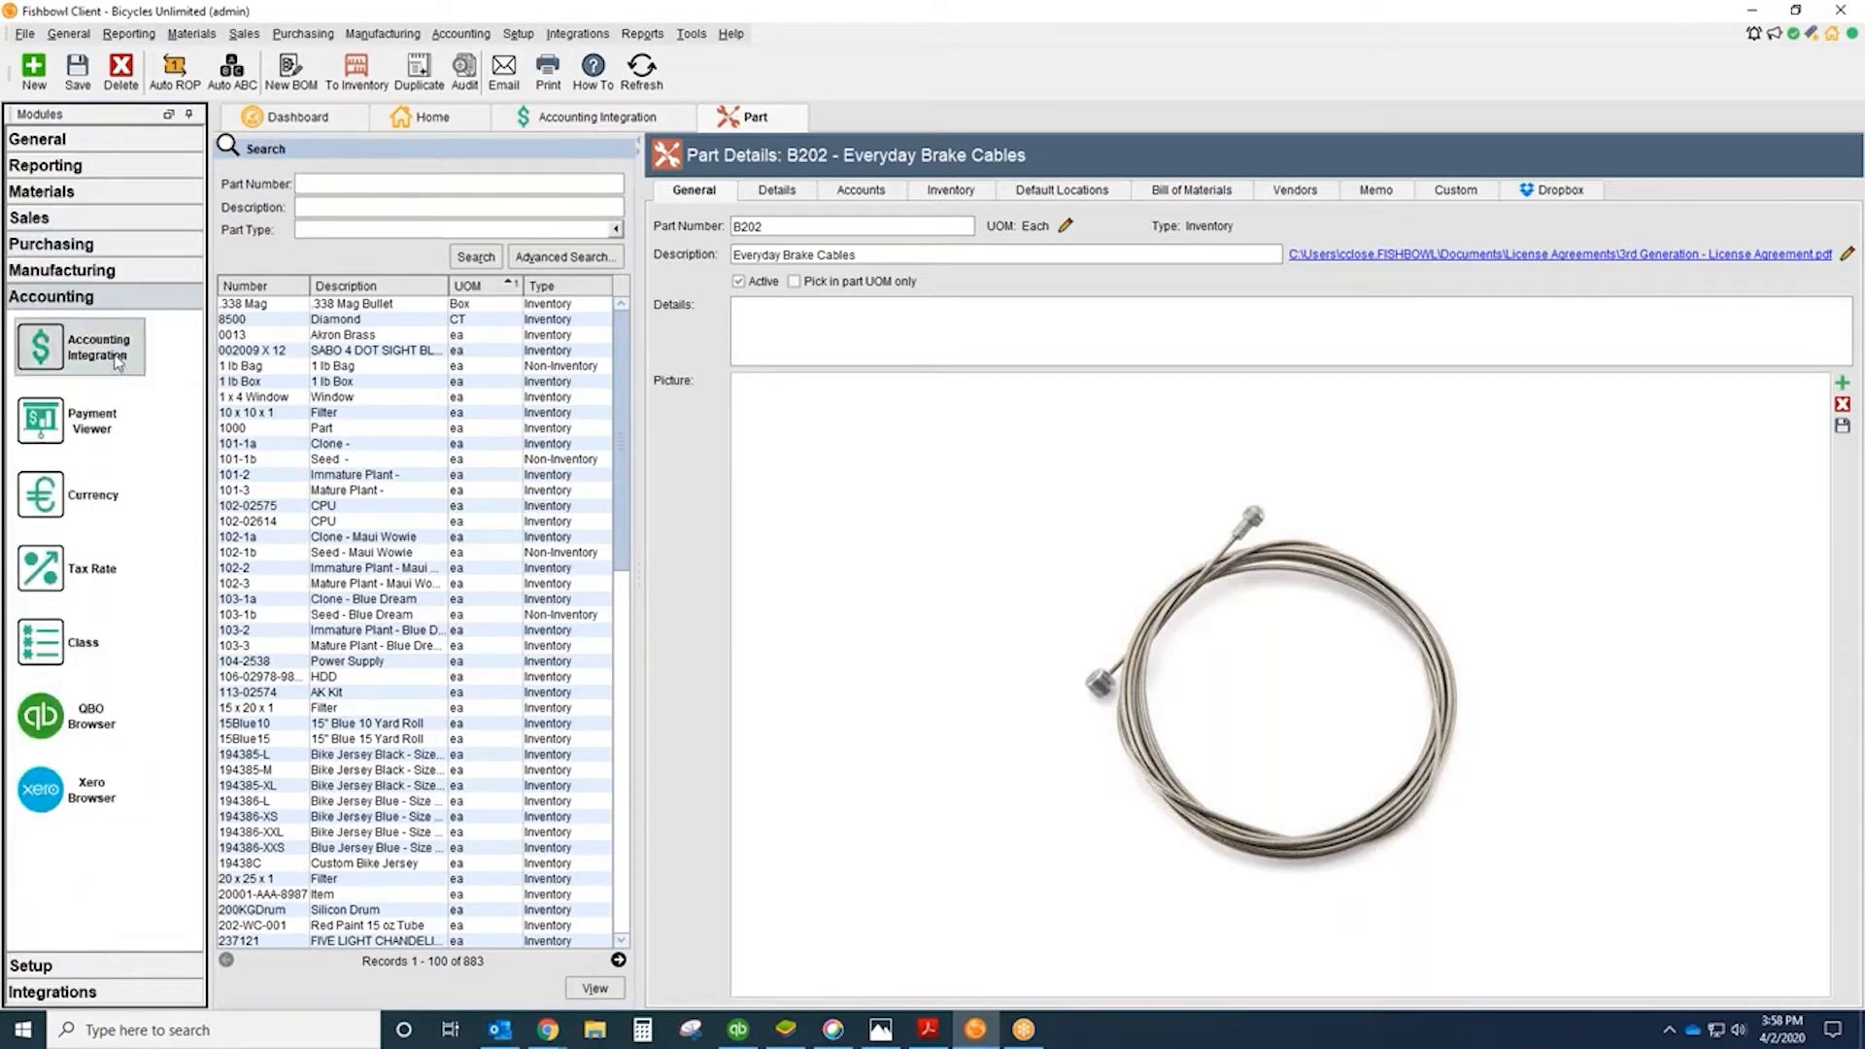
click(118, 361)
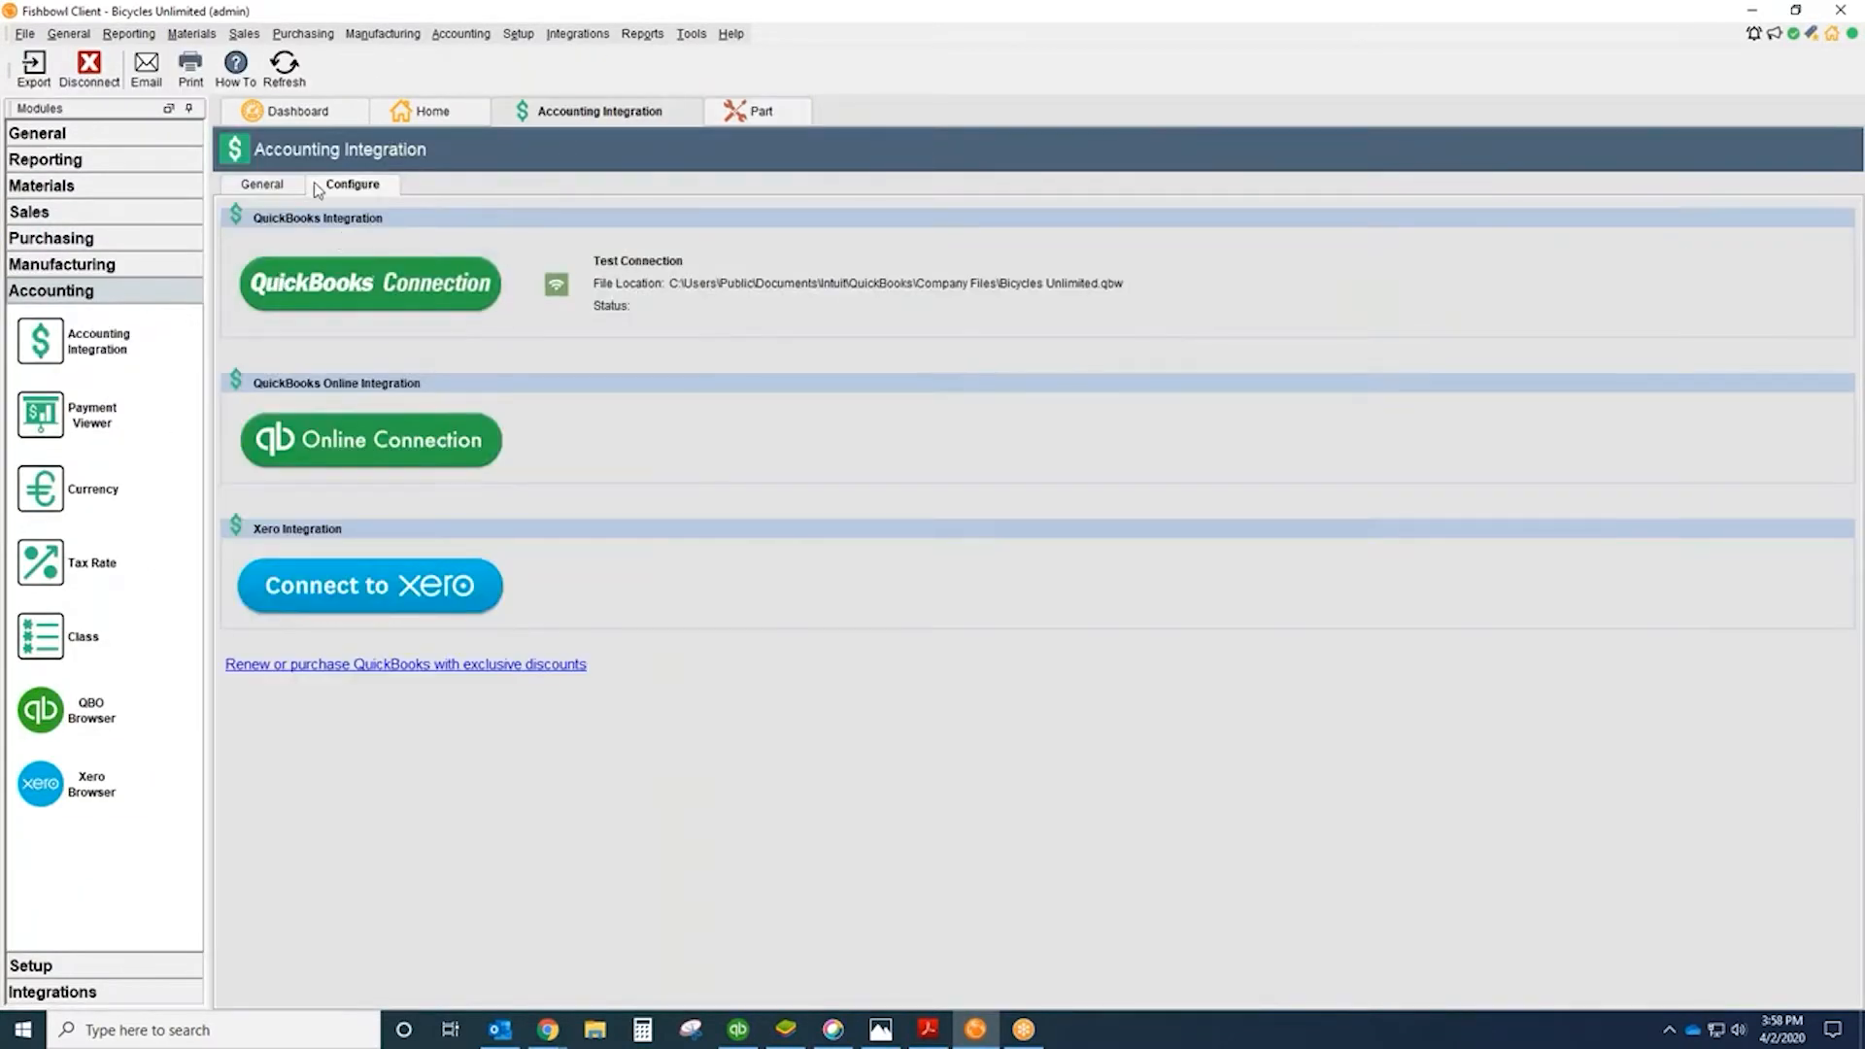
Step: Run a standard export to the accounting system, dismiss the export summary and close Accounting Integration
click(277, 184)
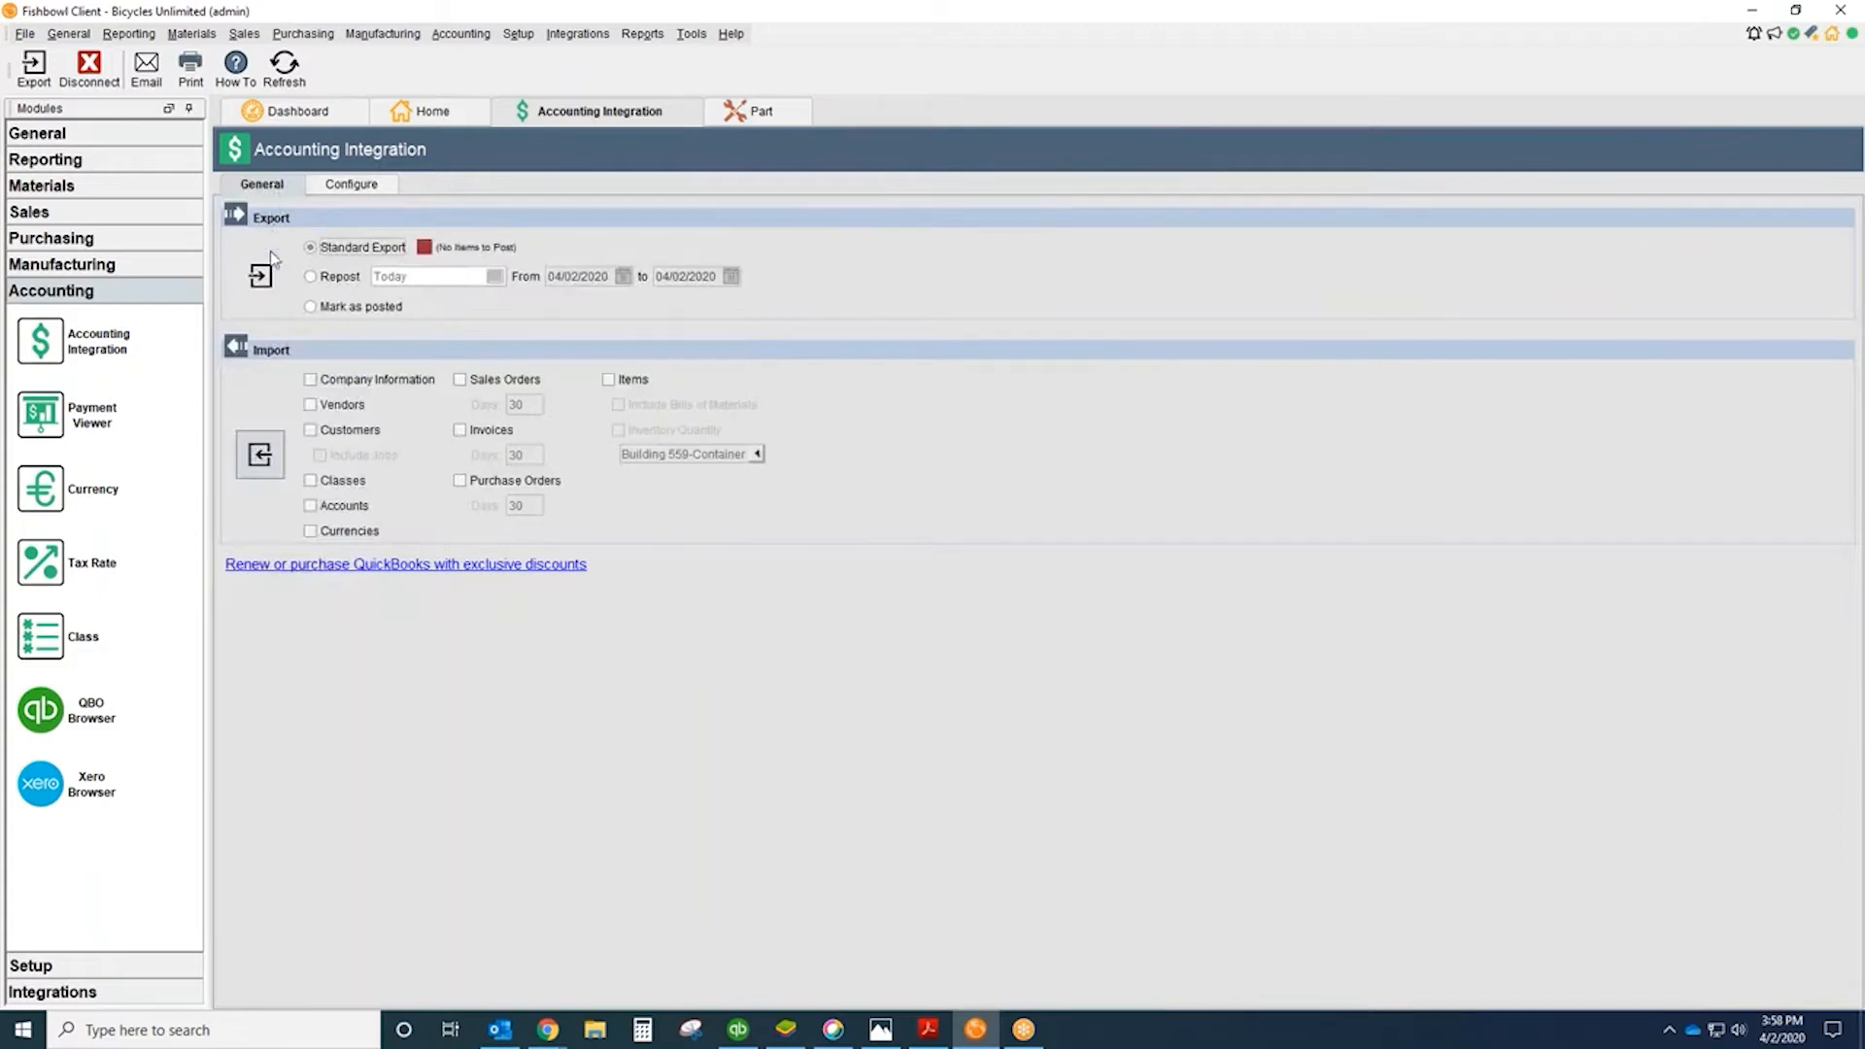
click(268, 280)
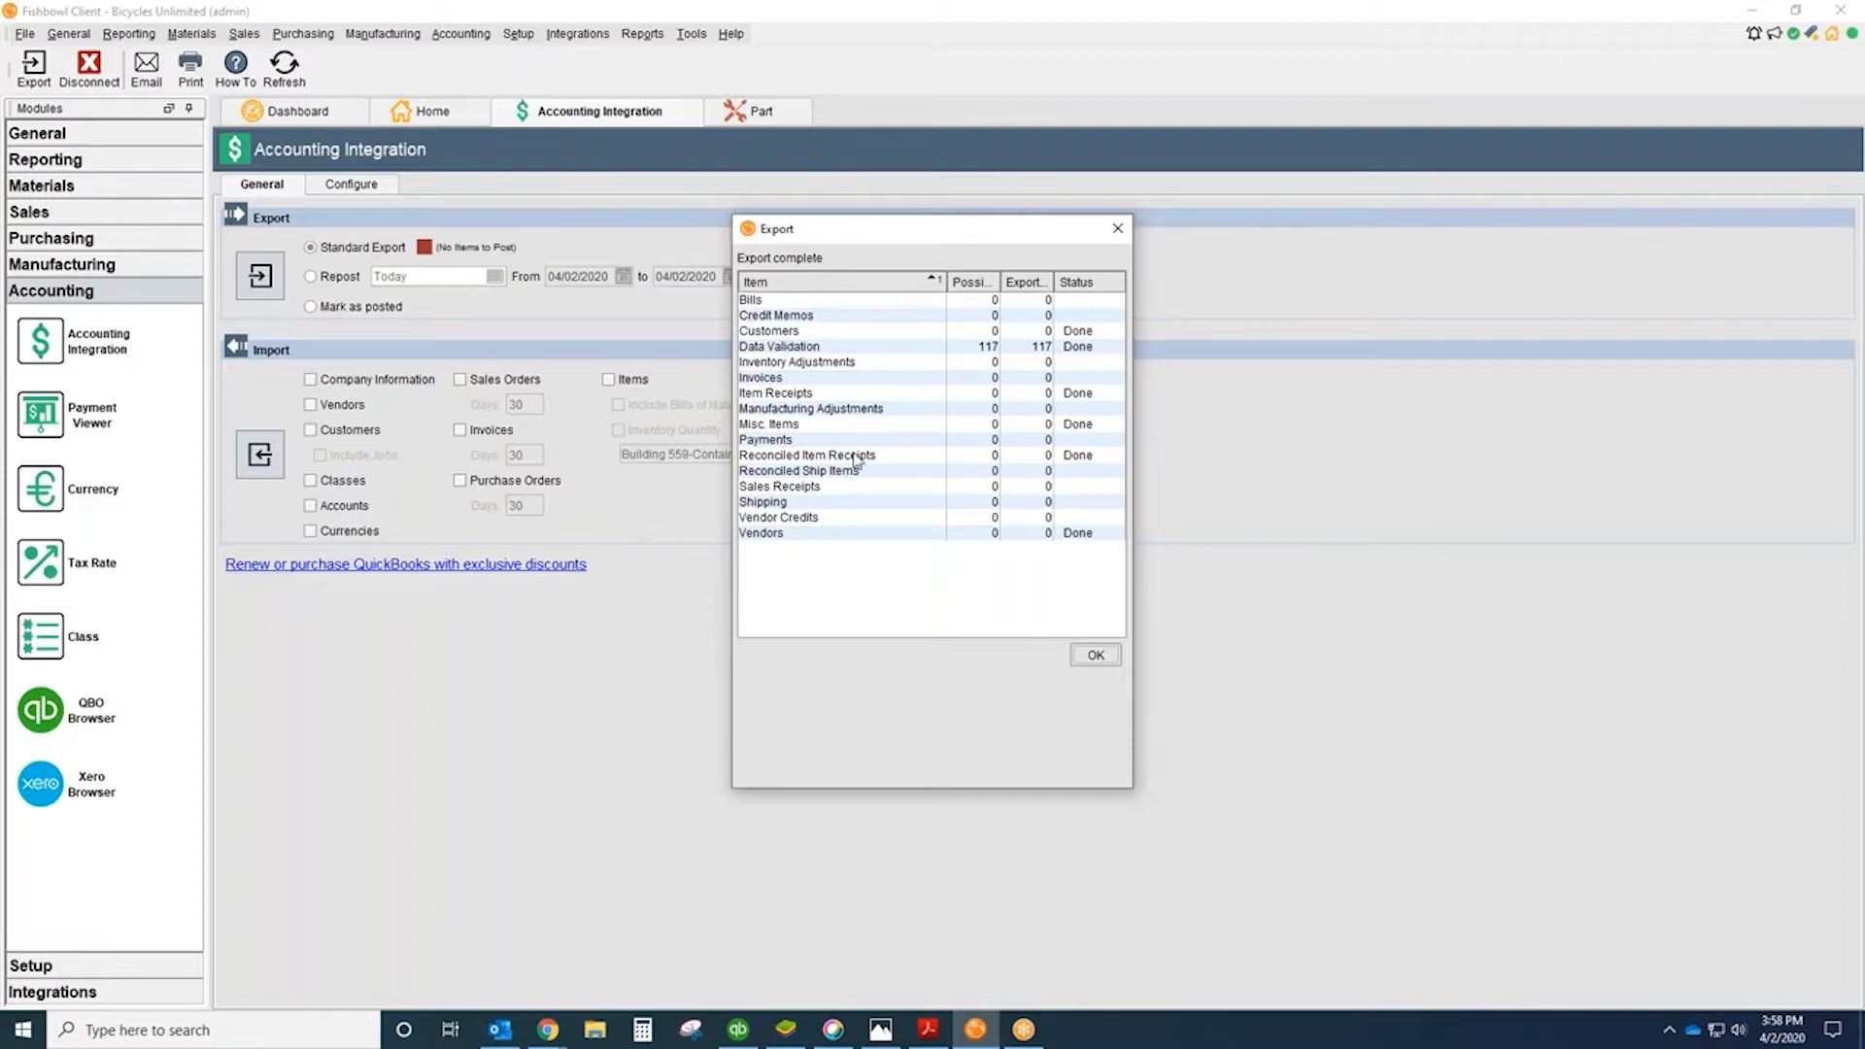
click(1095, 655)
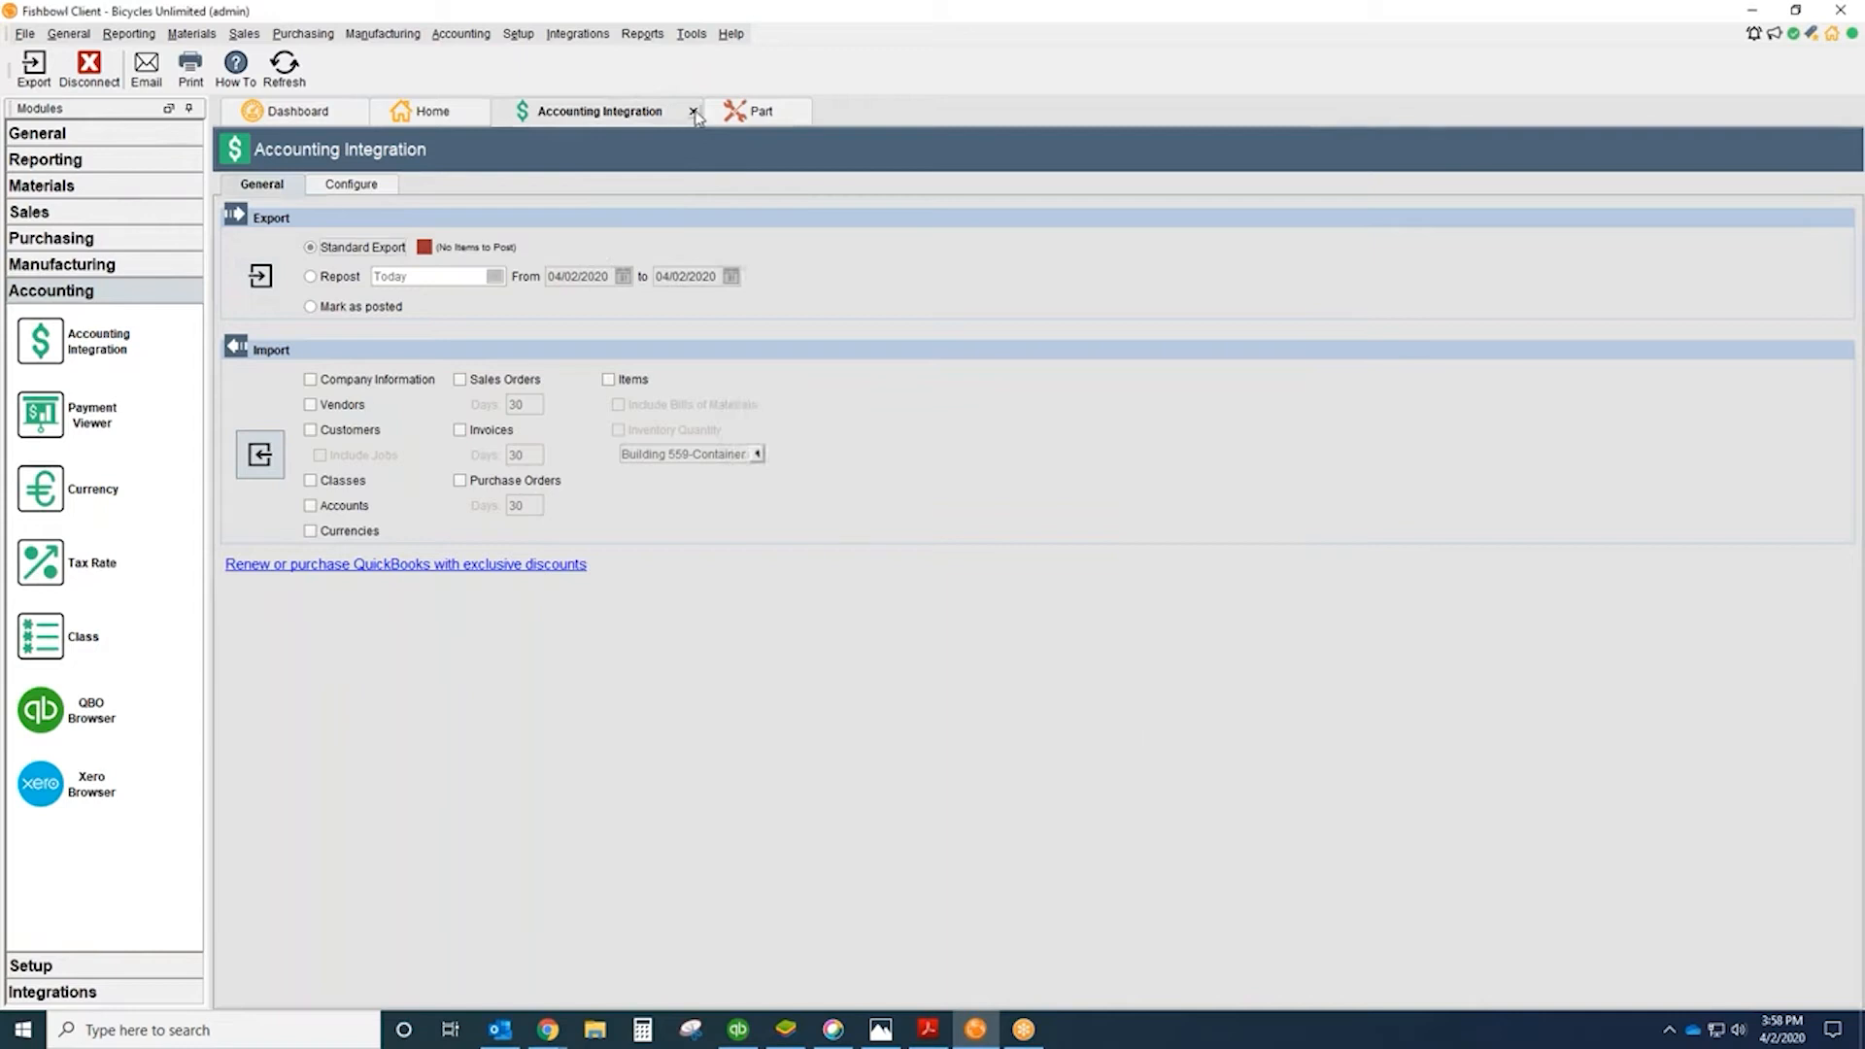
click(692, 111)
Step: Look over the vendors of part B202 and highlight its On Hand, Available For Sale and Allocated inventory quantities, clearing the annotations
click(42, 191)
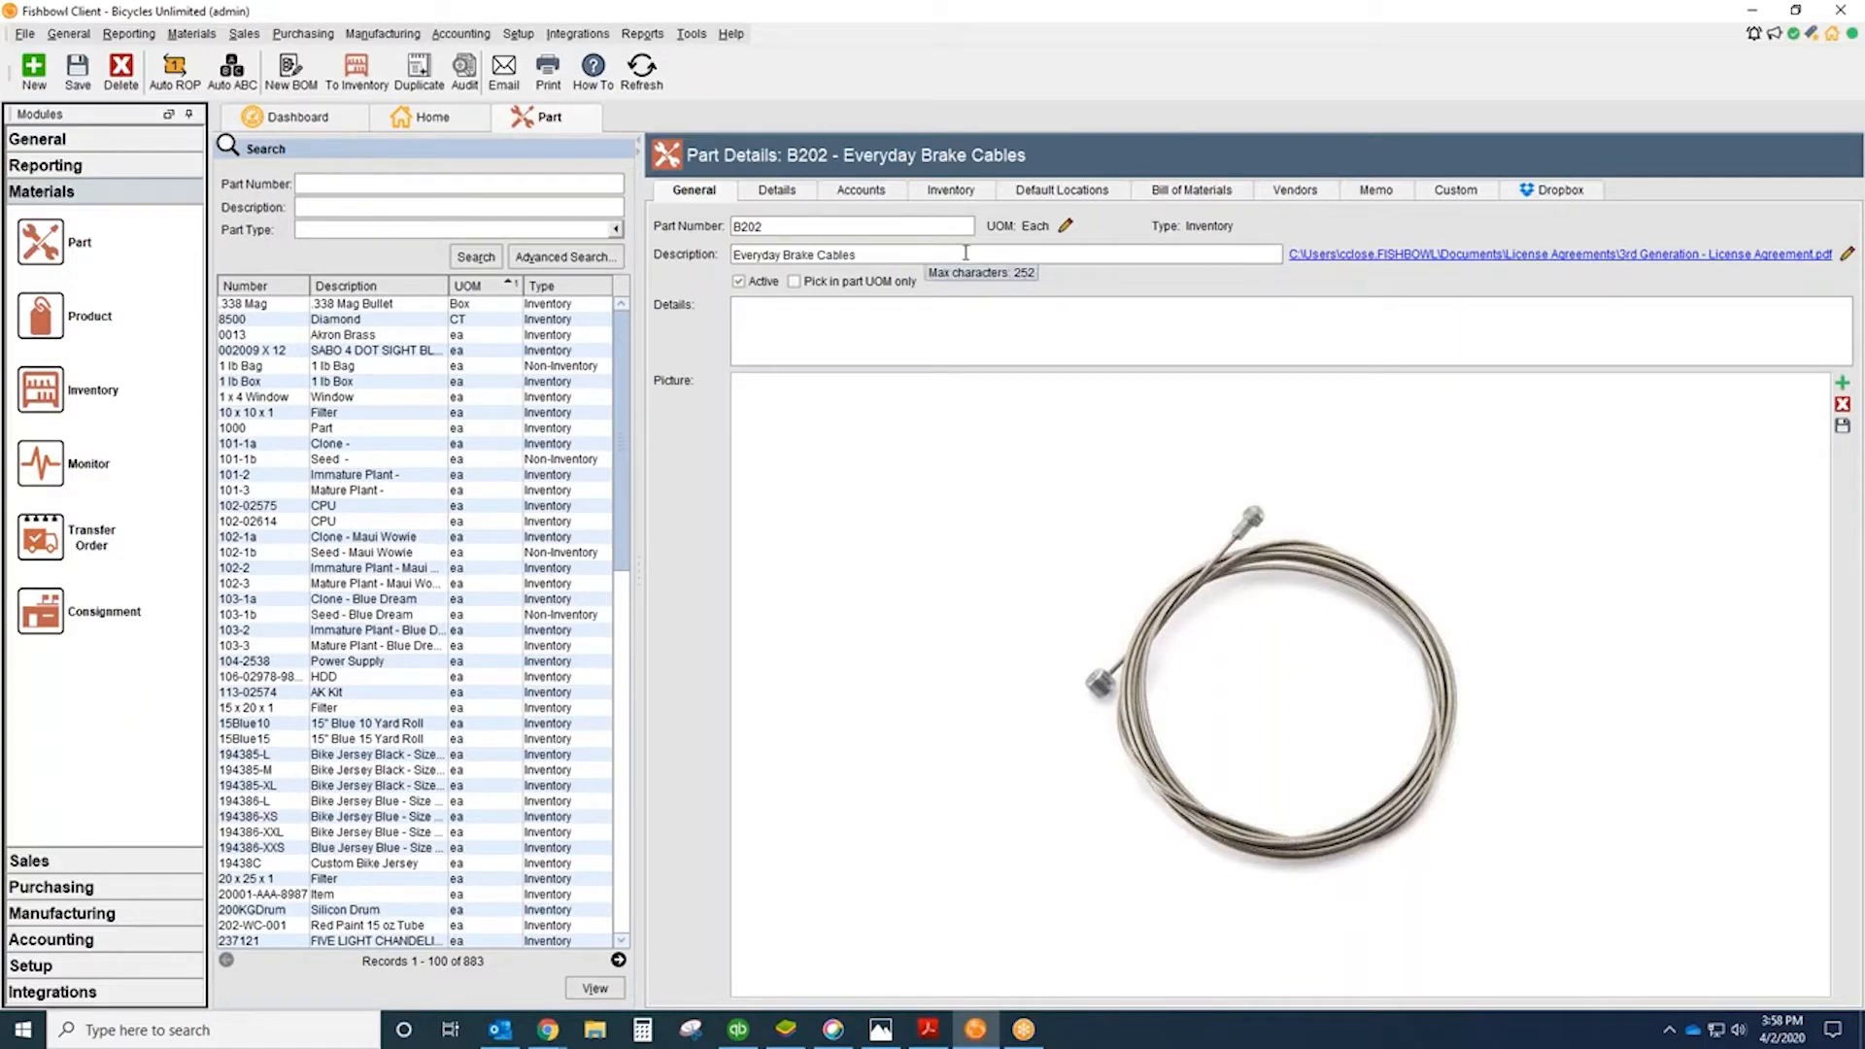
click(1307, 192)
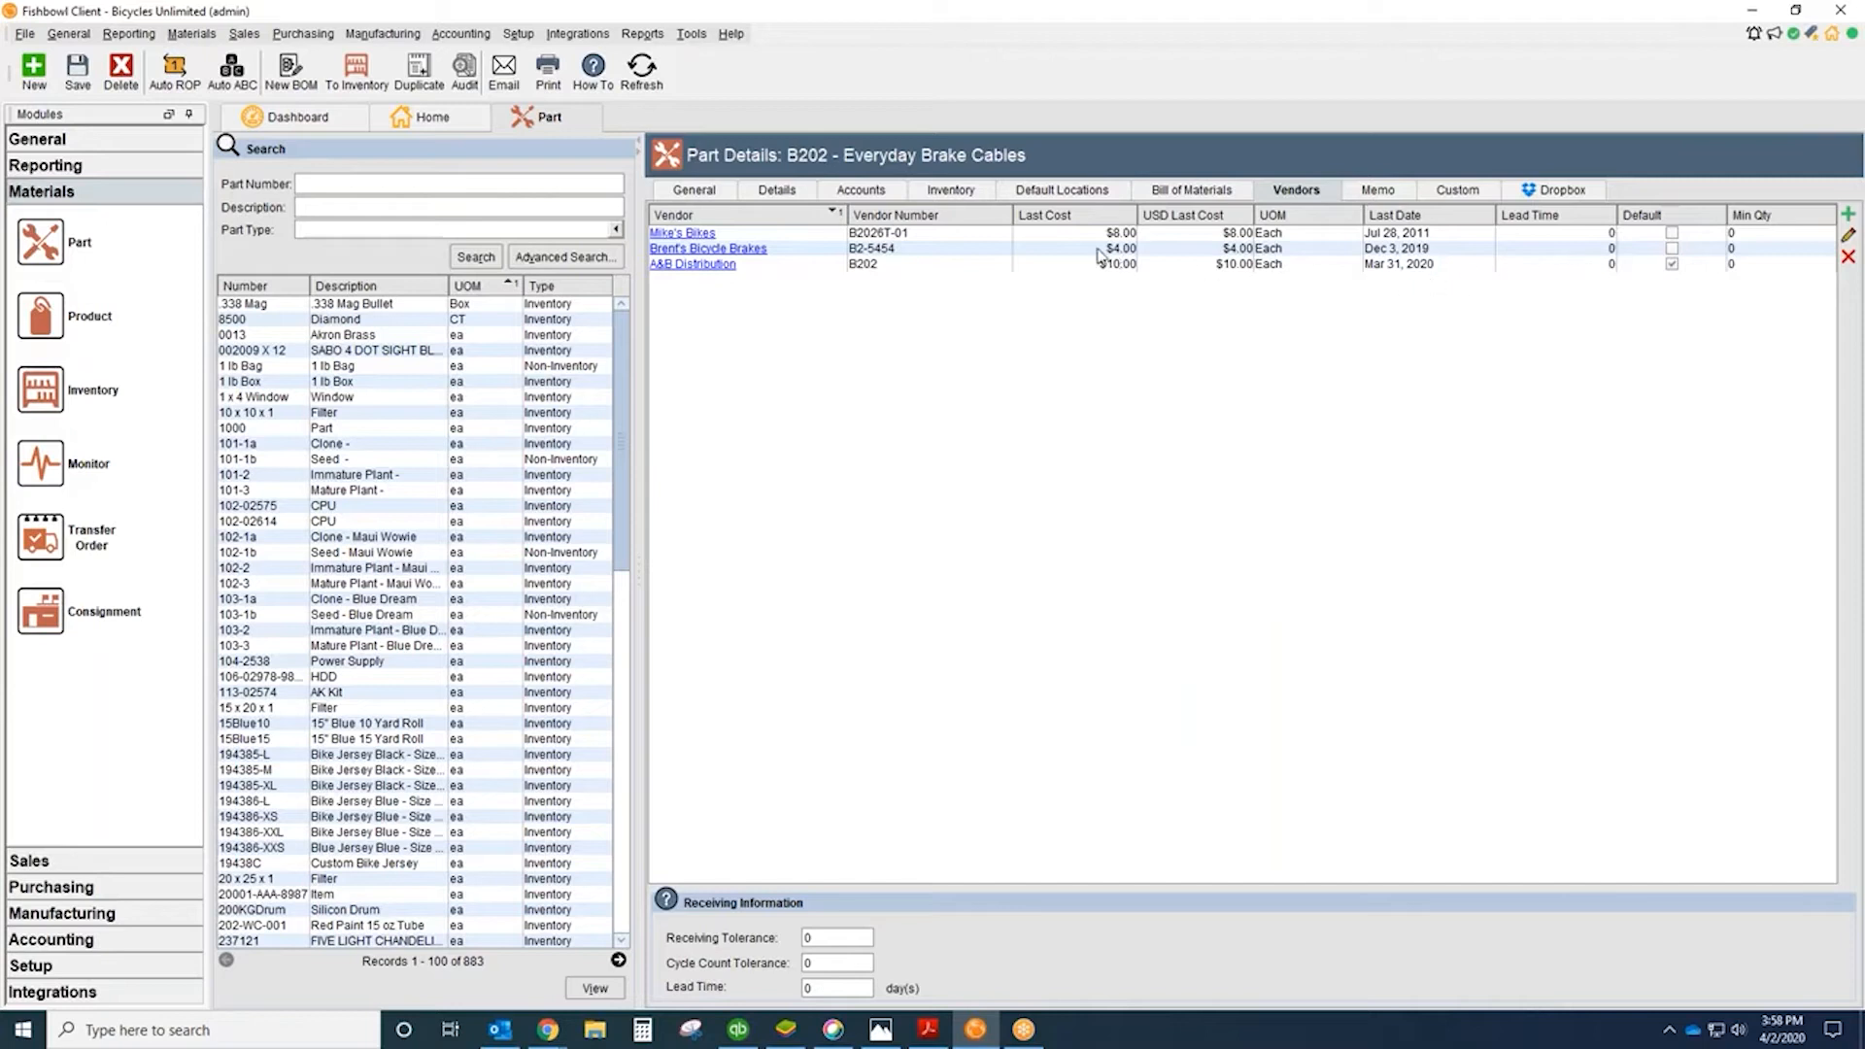
click(951, 193)
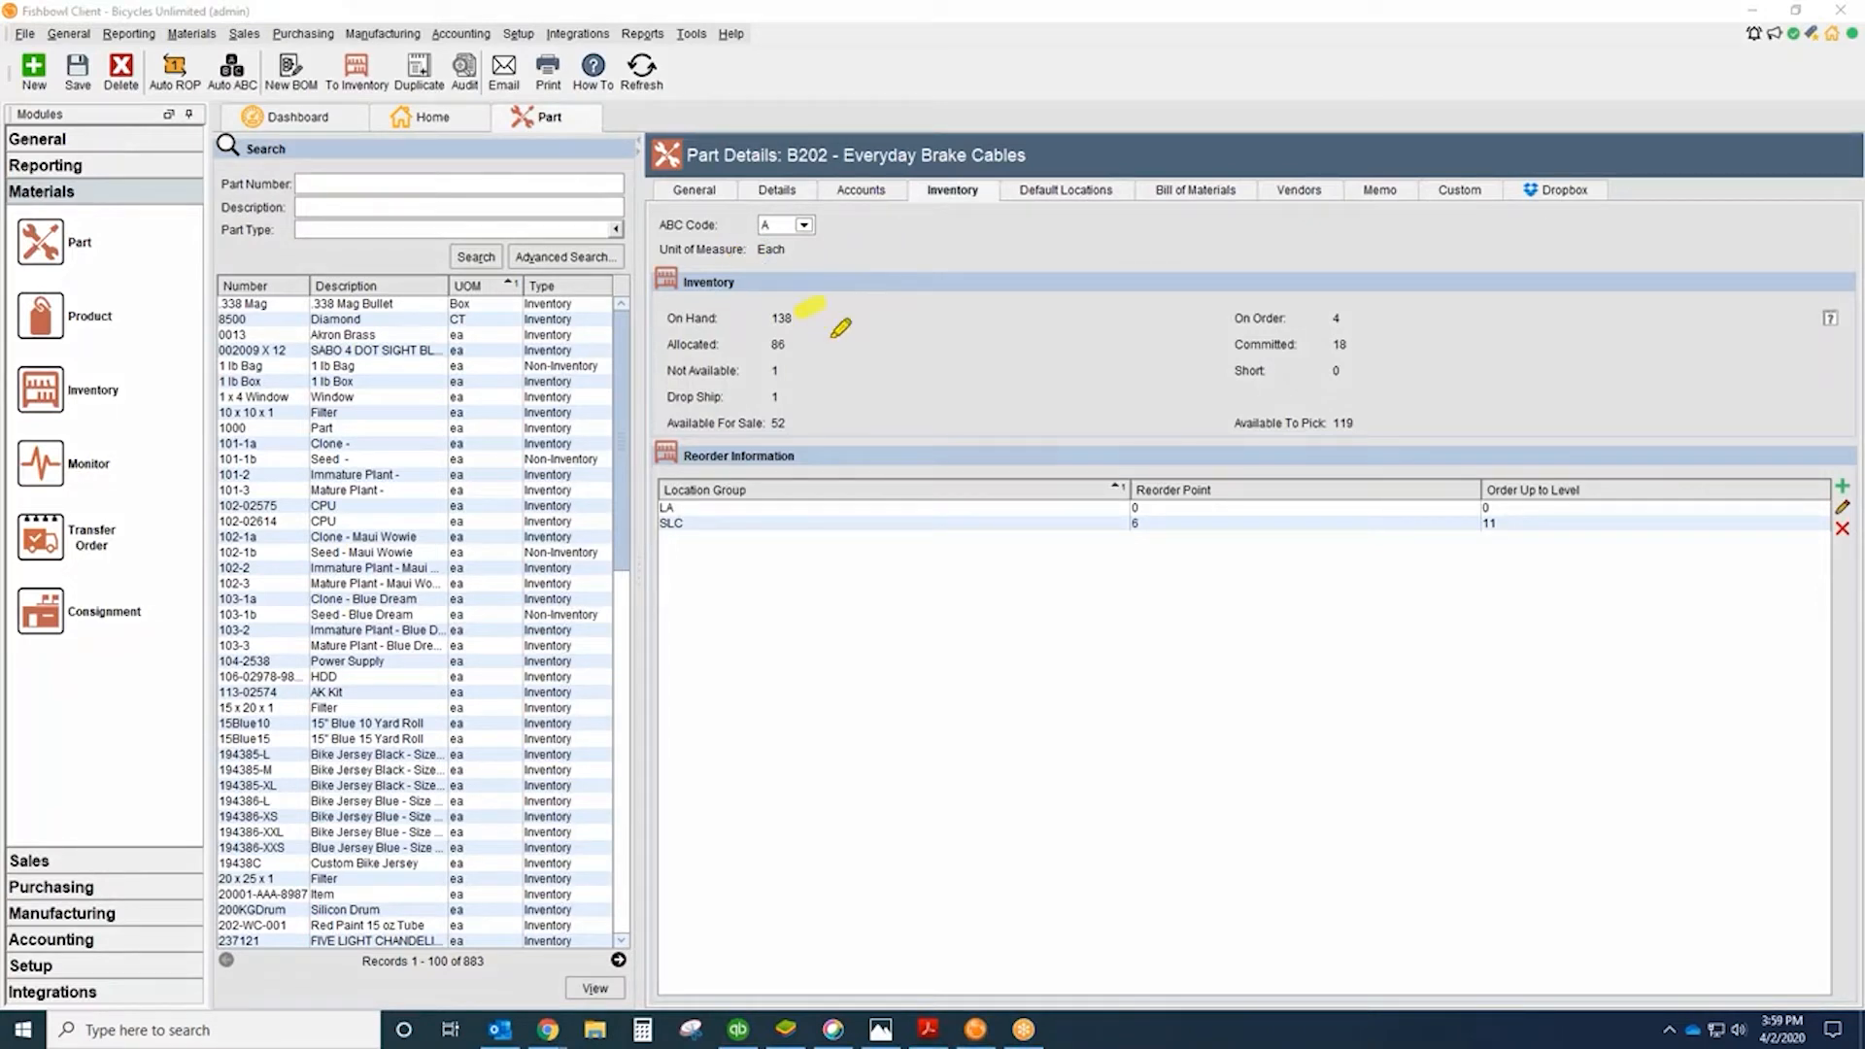
mouse_move(821, 413)
mouse_down()
mouse_move(796, 429)
mouse_move(822, 432)
mouse_up()
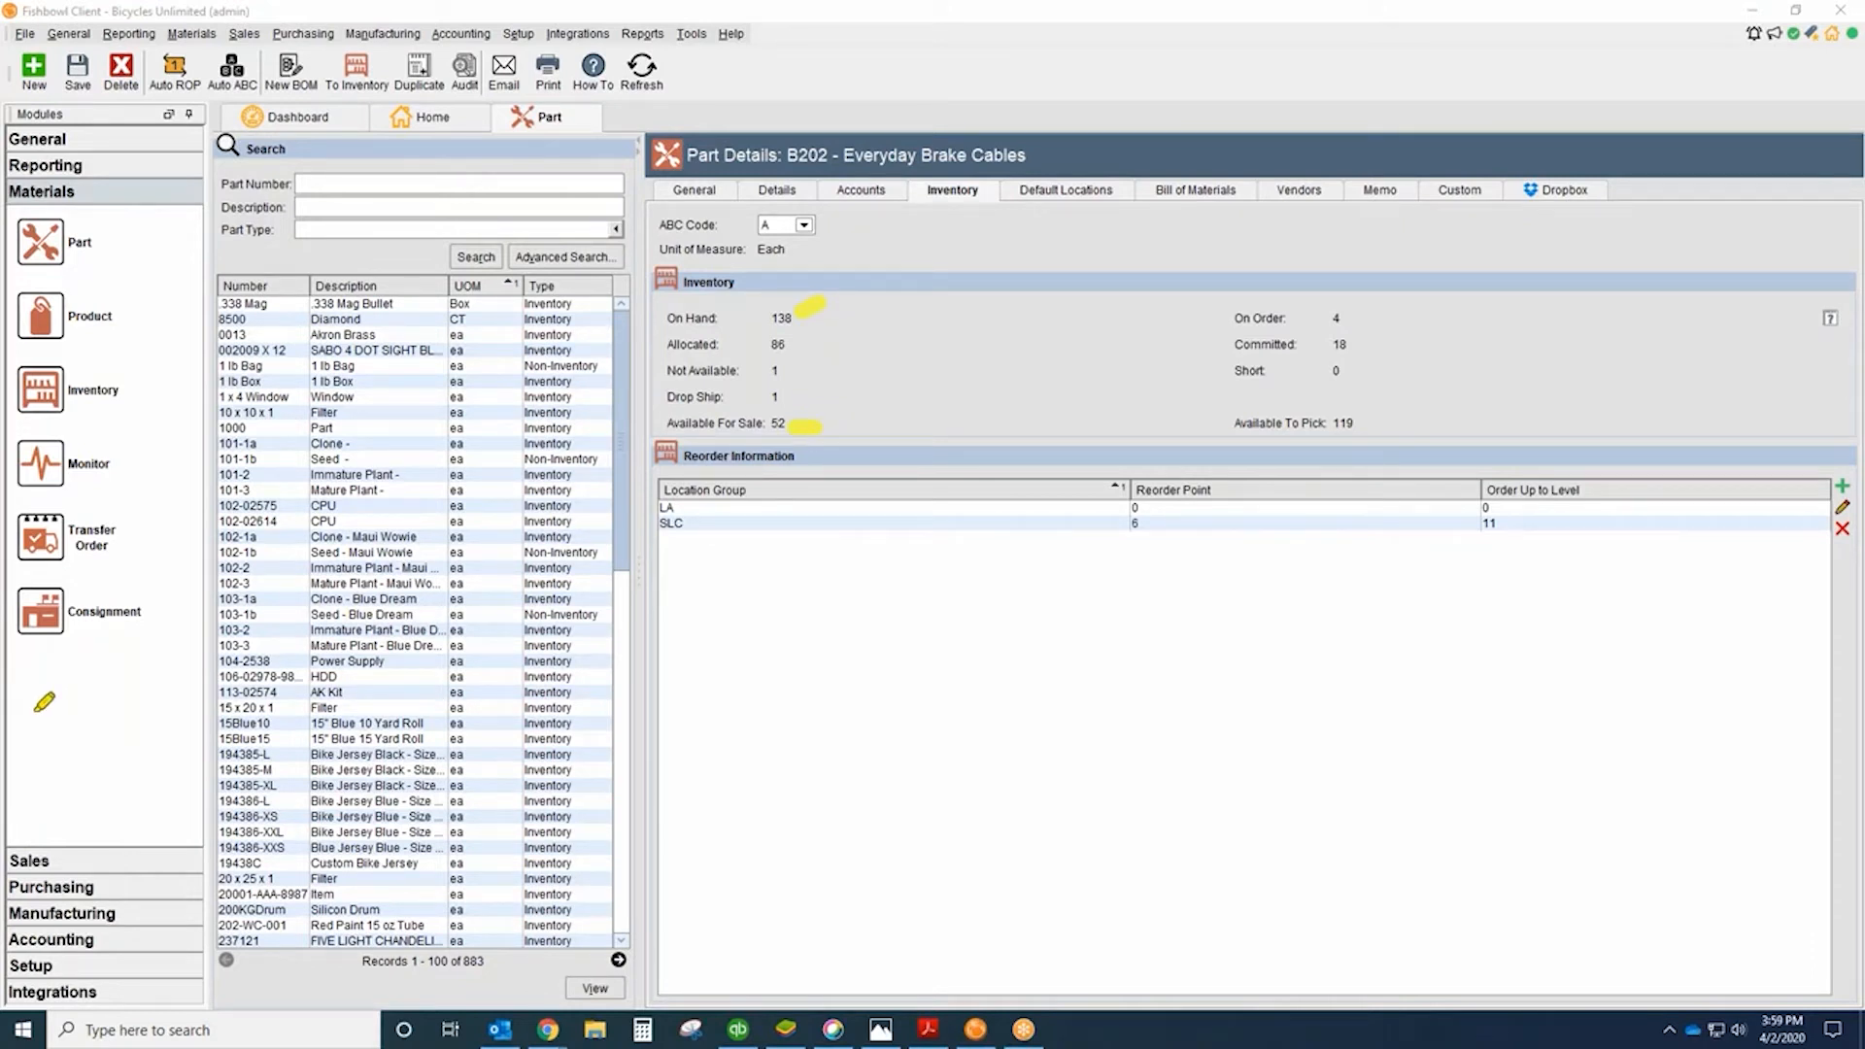
mouse_move(730, 315)
mouse_down()
mouse_move(659, 346)
mouse_move(848, 333)
mouse_move(698, 320)
mouse_up()
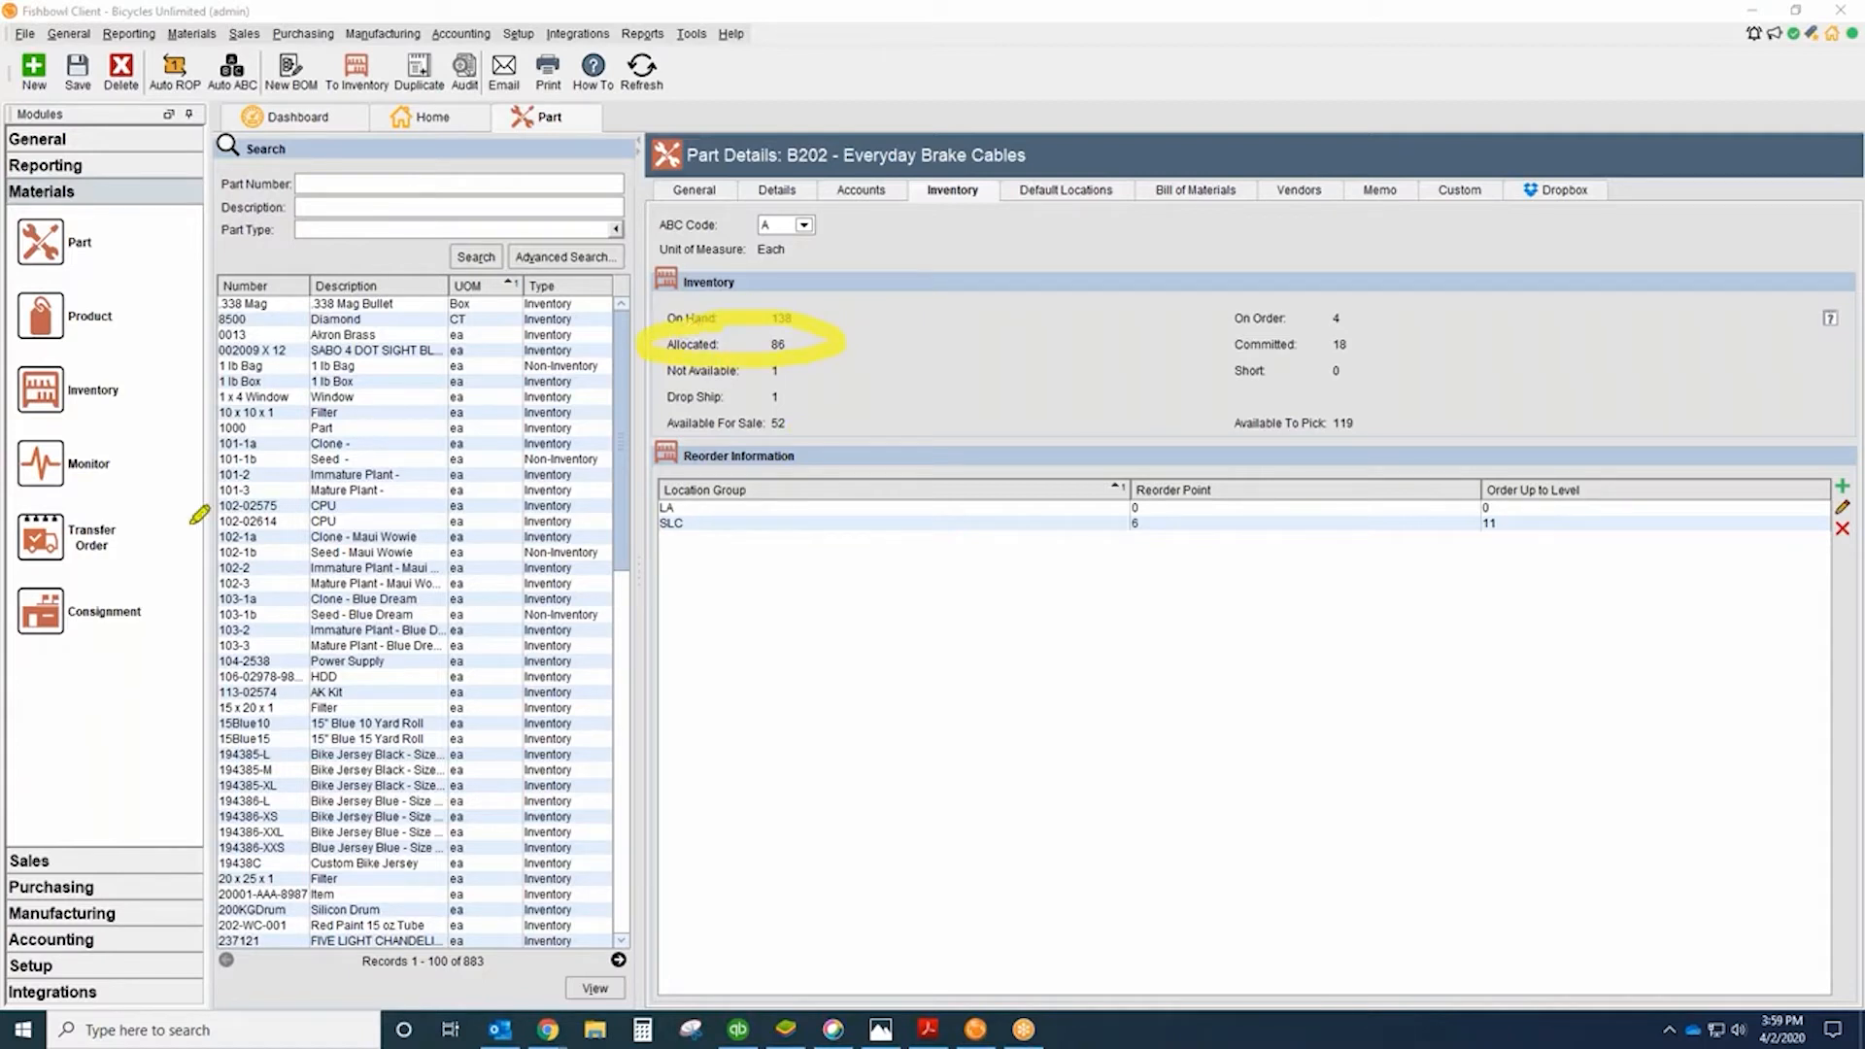
key(Escape)
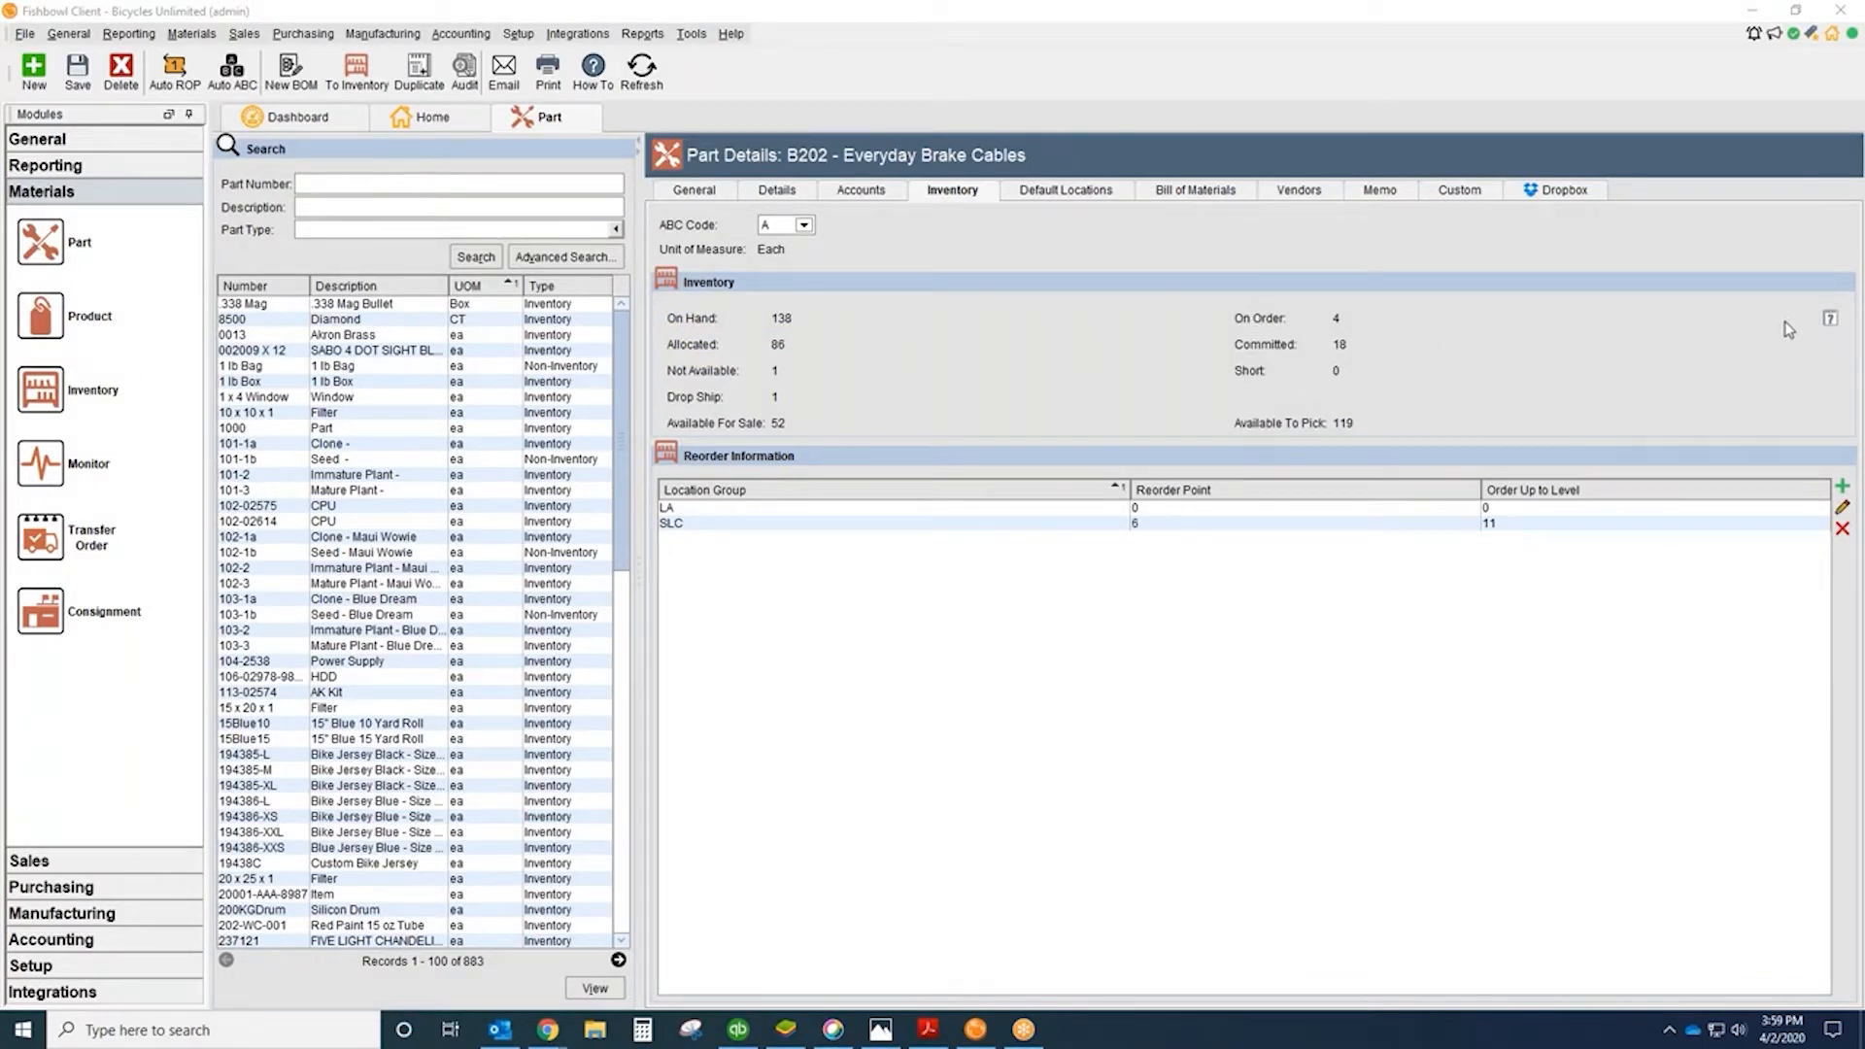
Step: Examine the Quantity Details of part B202 by location group and upcoming orders, and return to the part's general information
click(1830, 319)
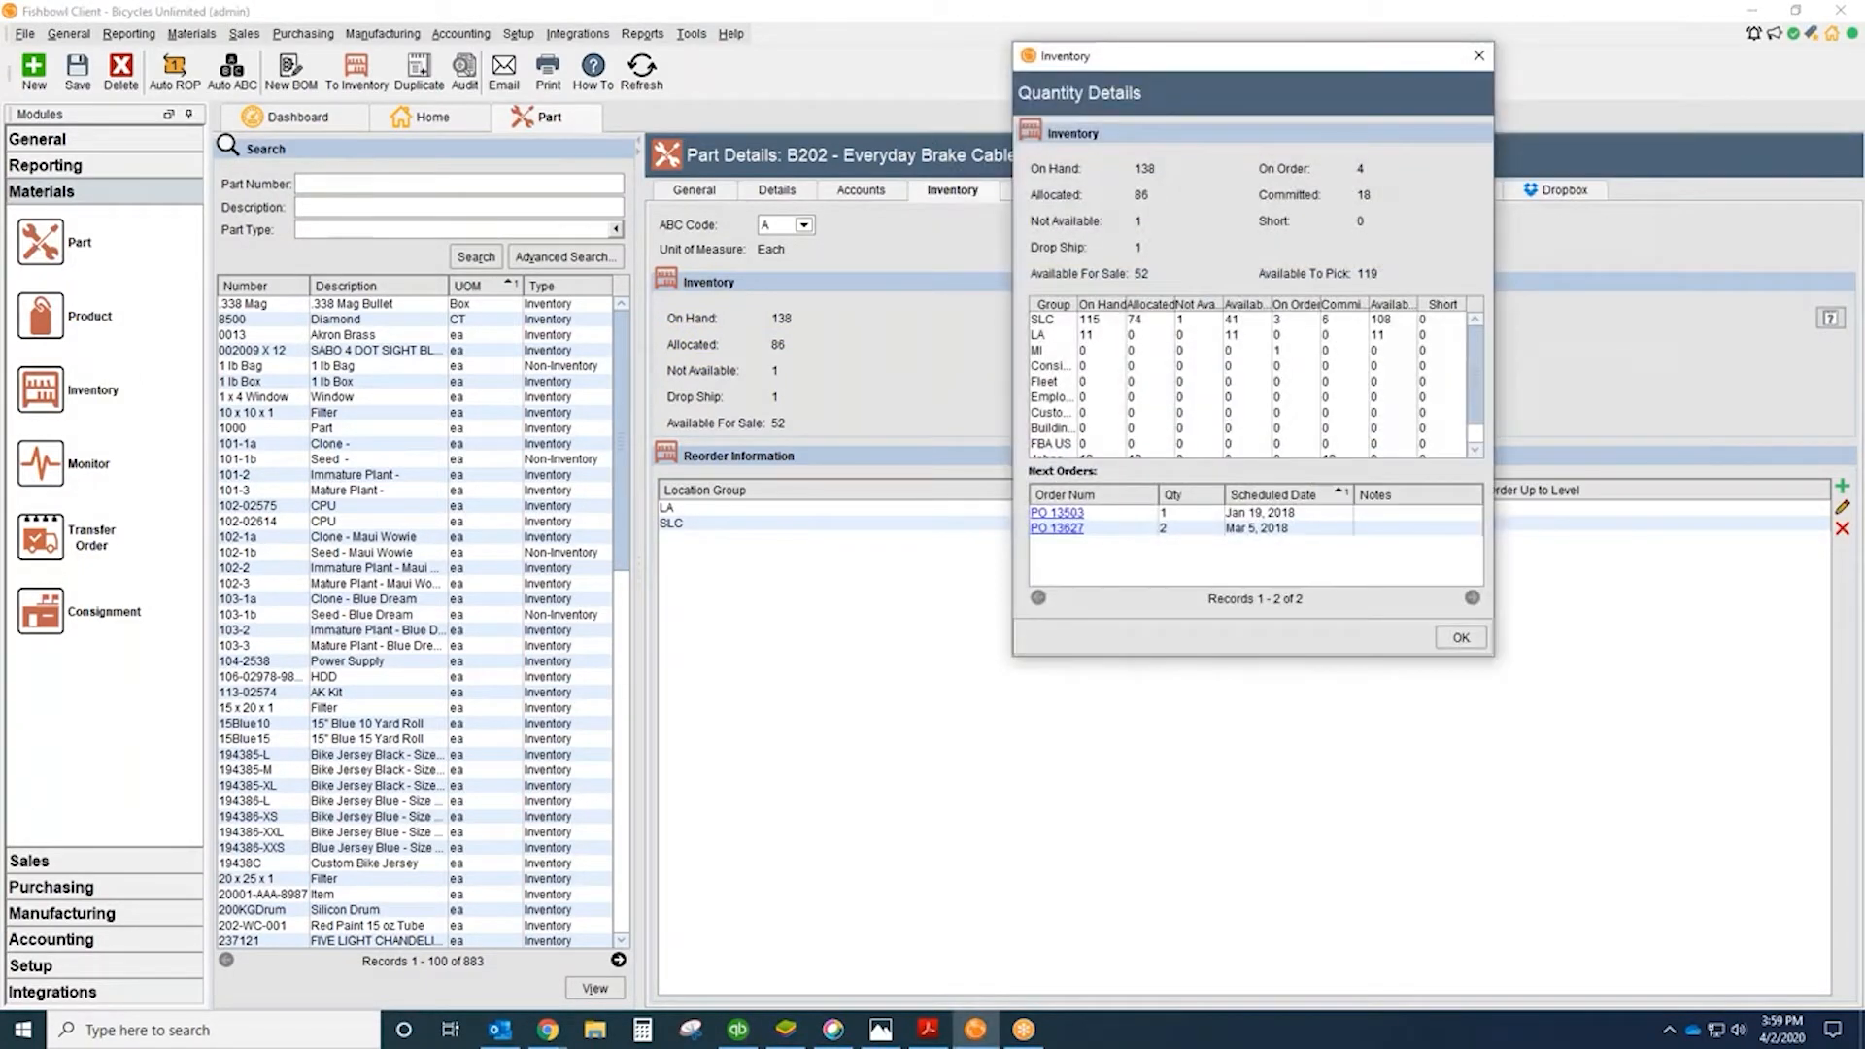
key(ctrl+shift+d)
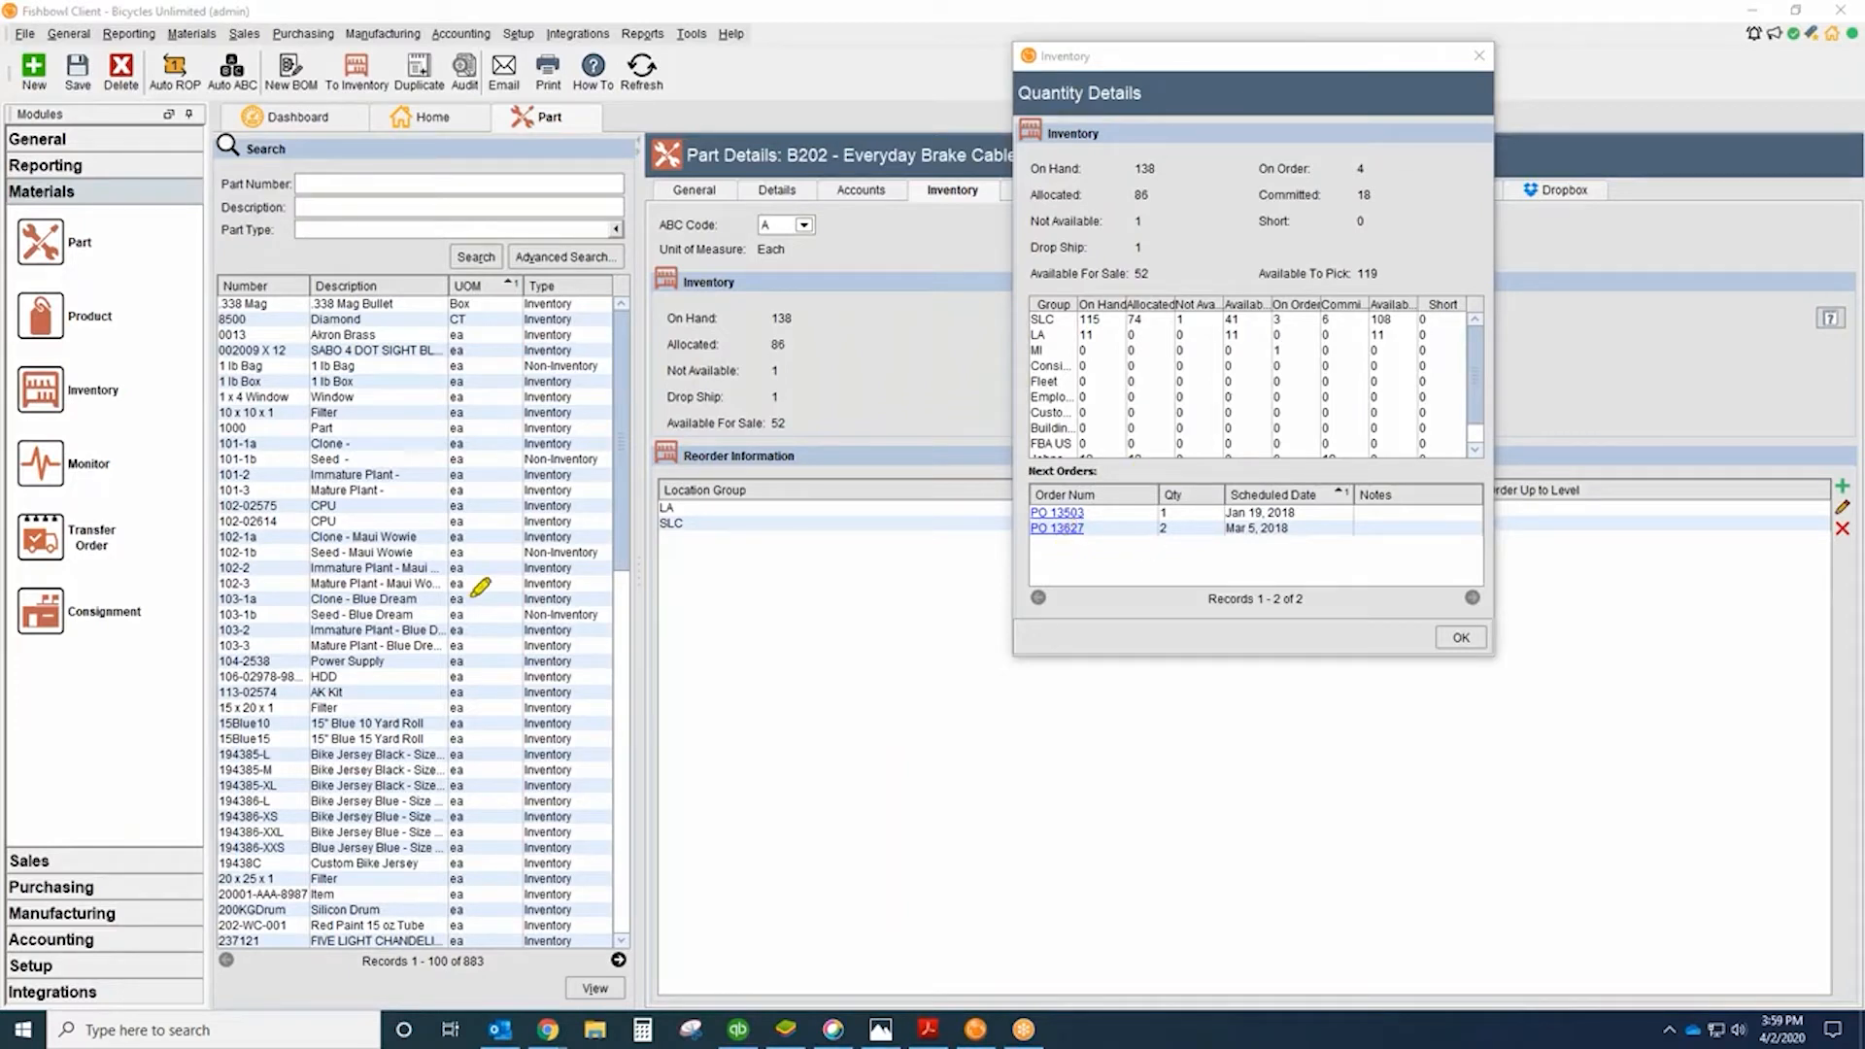
click(1478, 55)
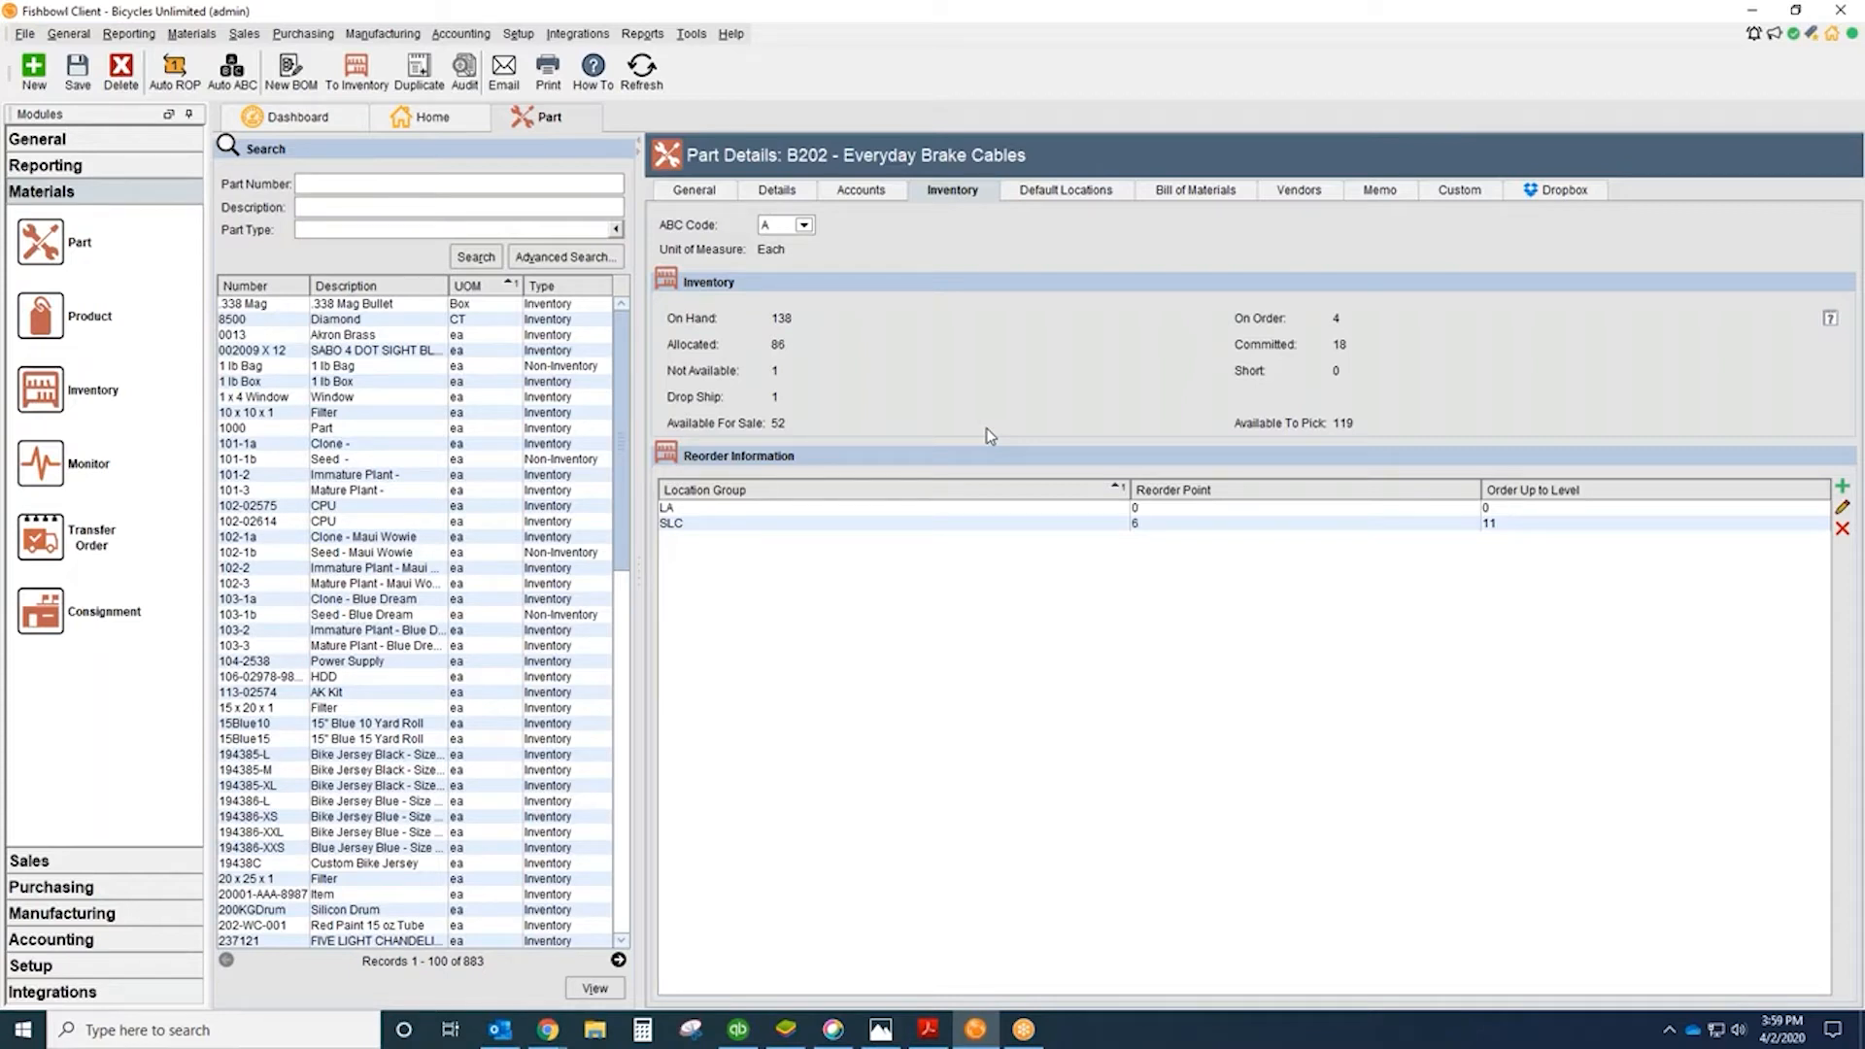
click(695, 191)
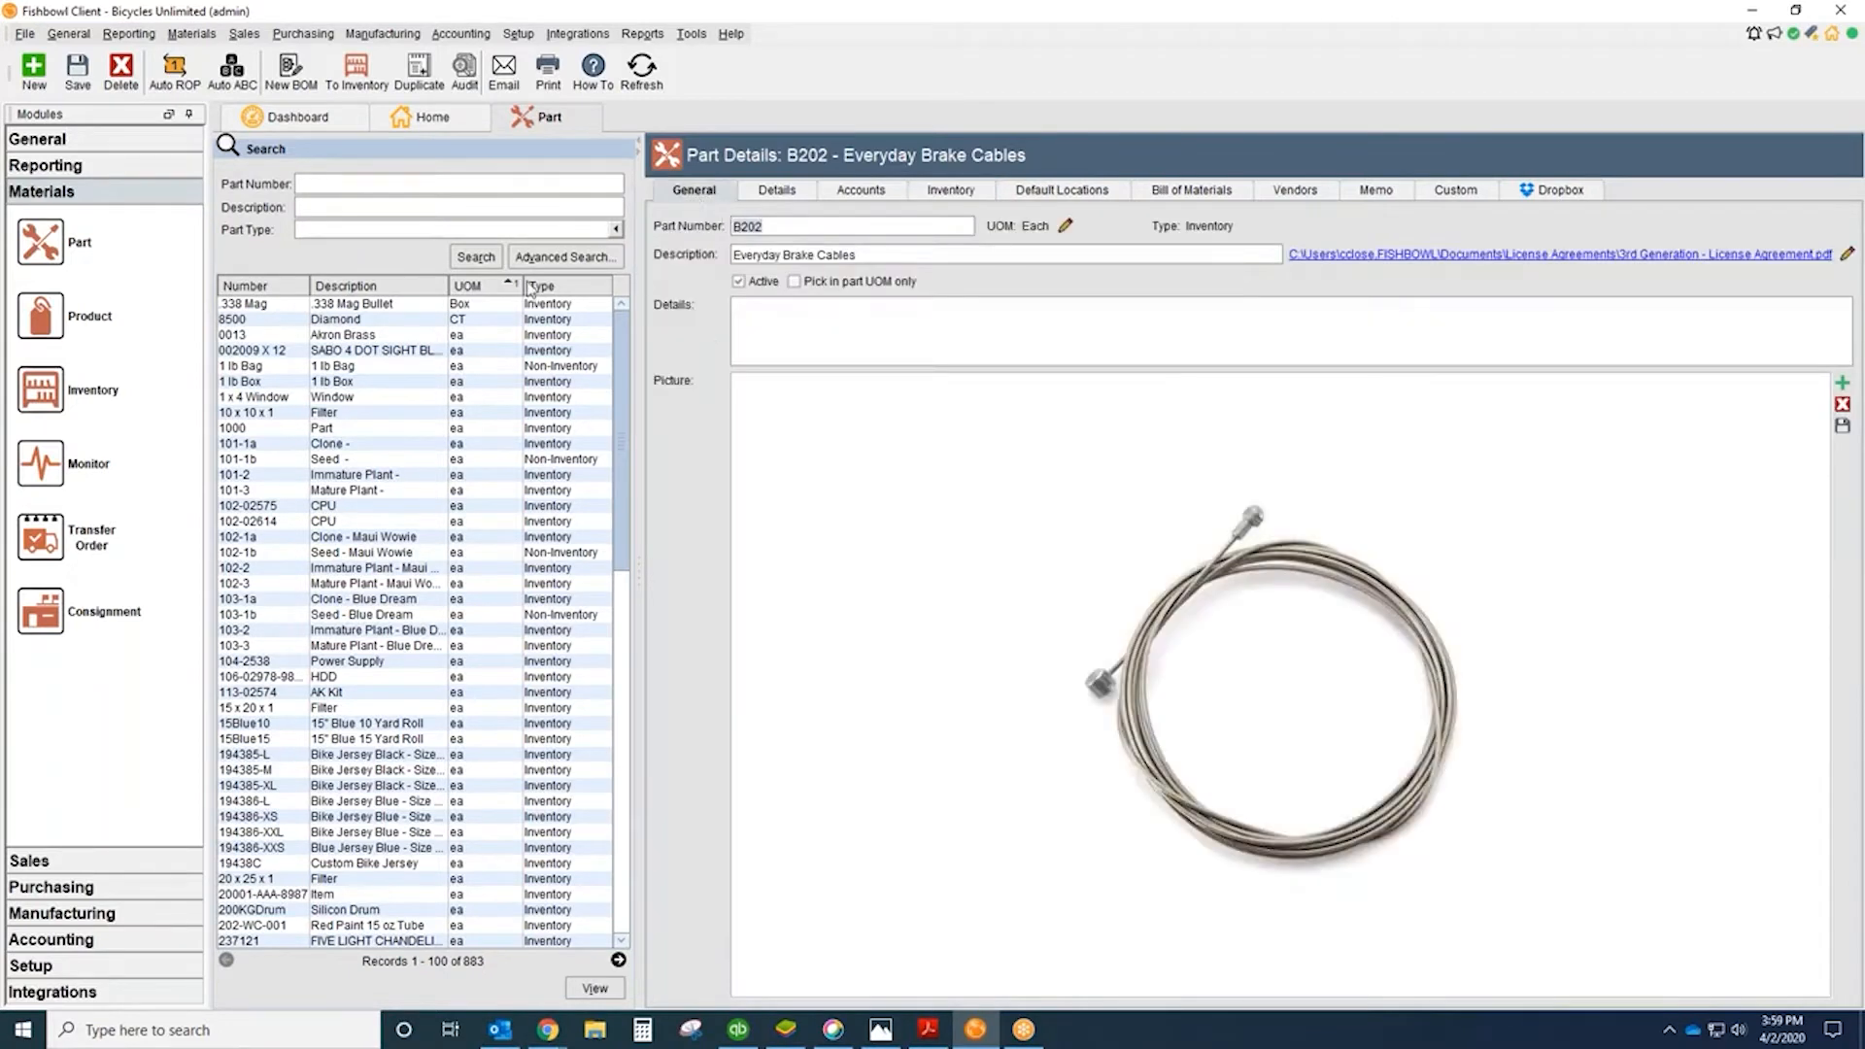
Step: Generate a Forecast report displaying Quantity grouped by Week, and enlarge the results table above the chart
click(97, 167)
click(95, 529)
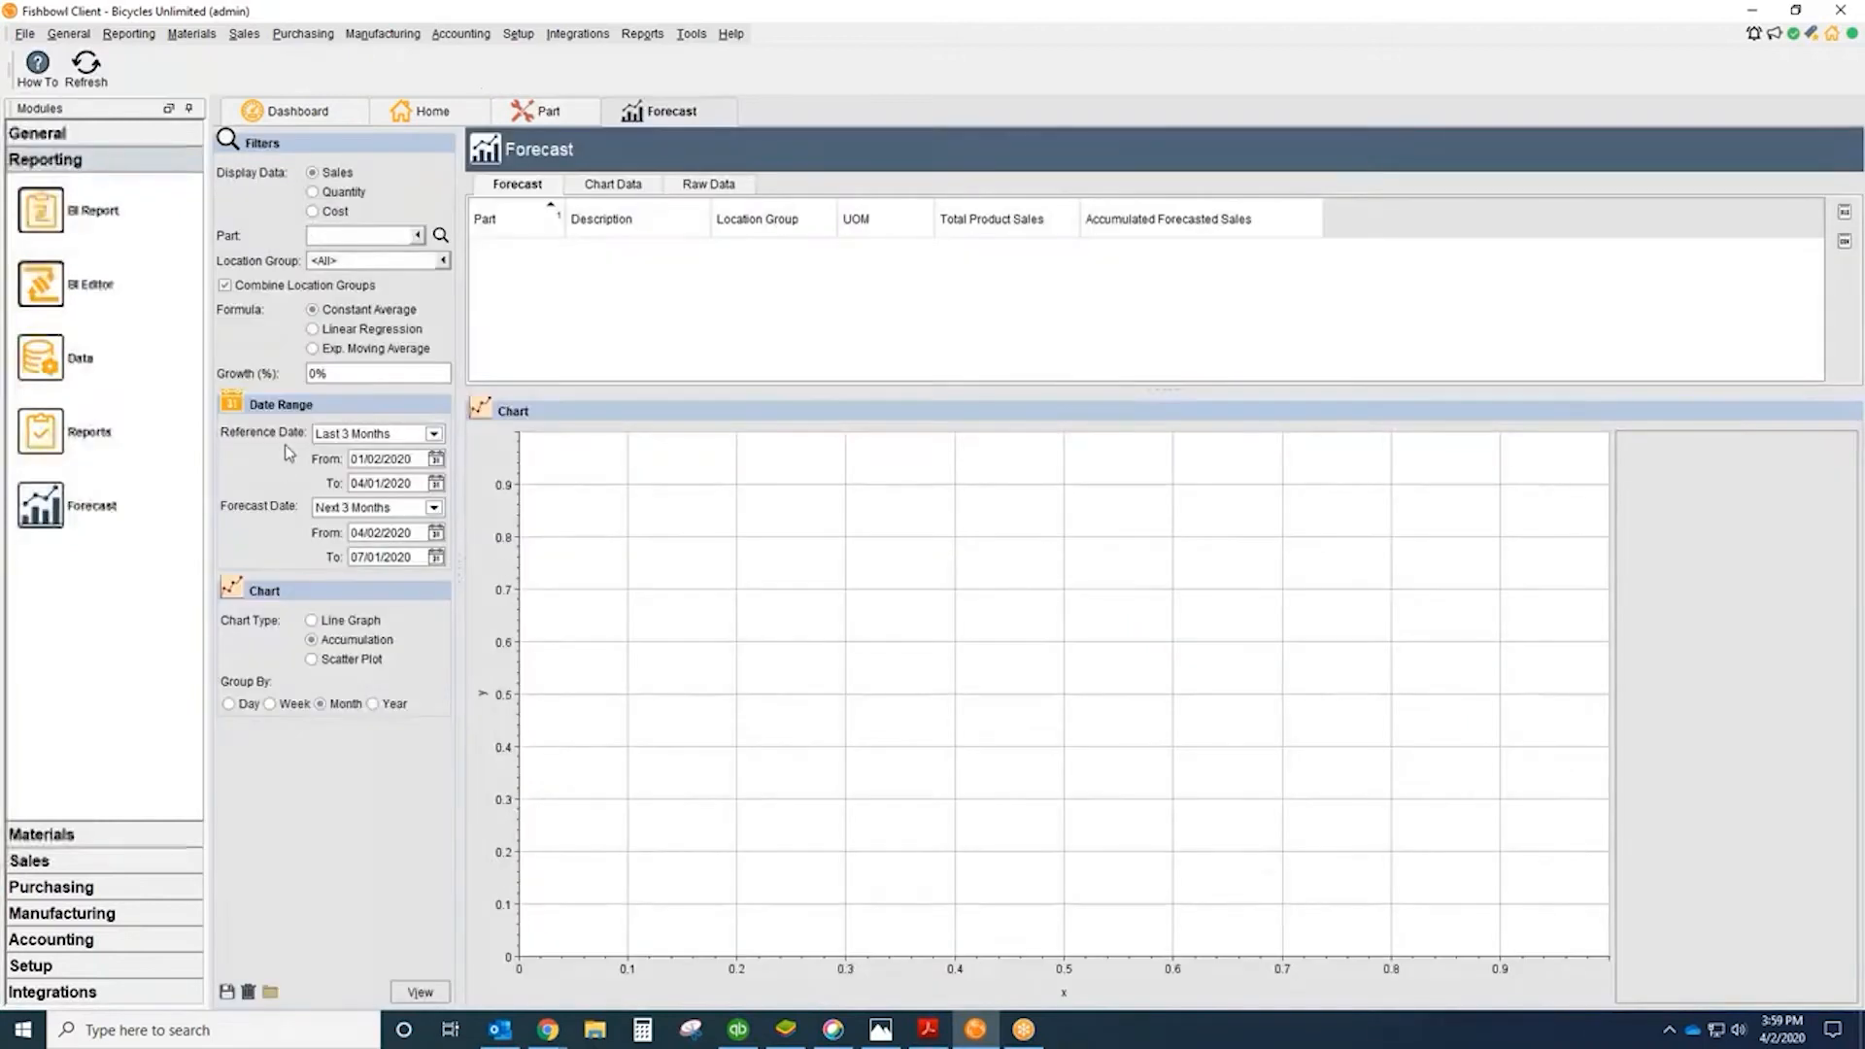
click(312, 191)
click(269, 703)
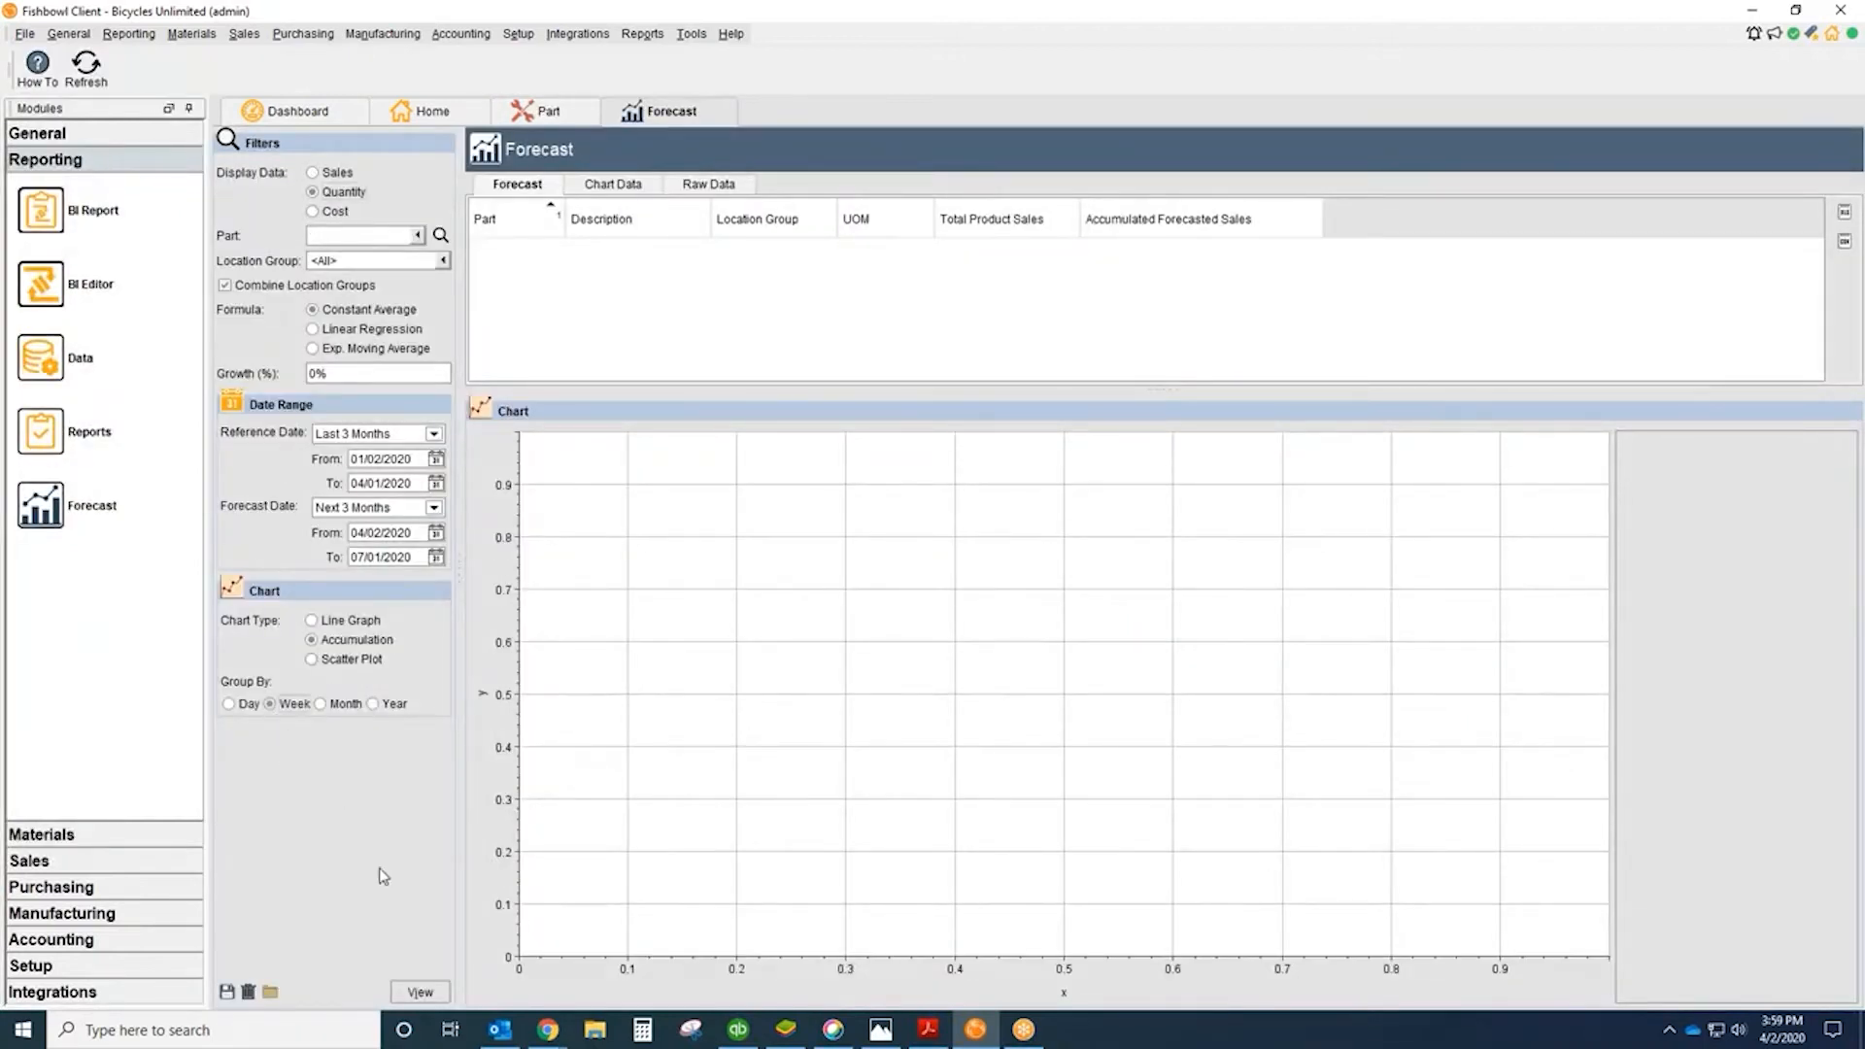
click(419, 990)
drag(787, 389, 788, 464)
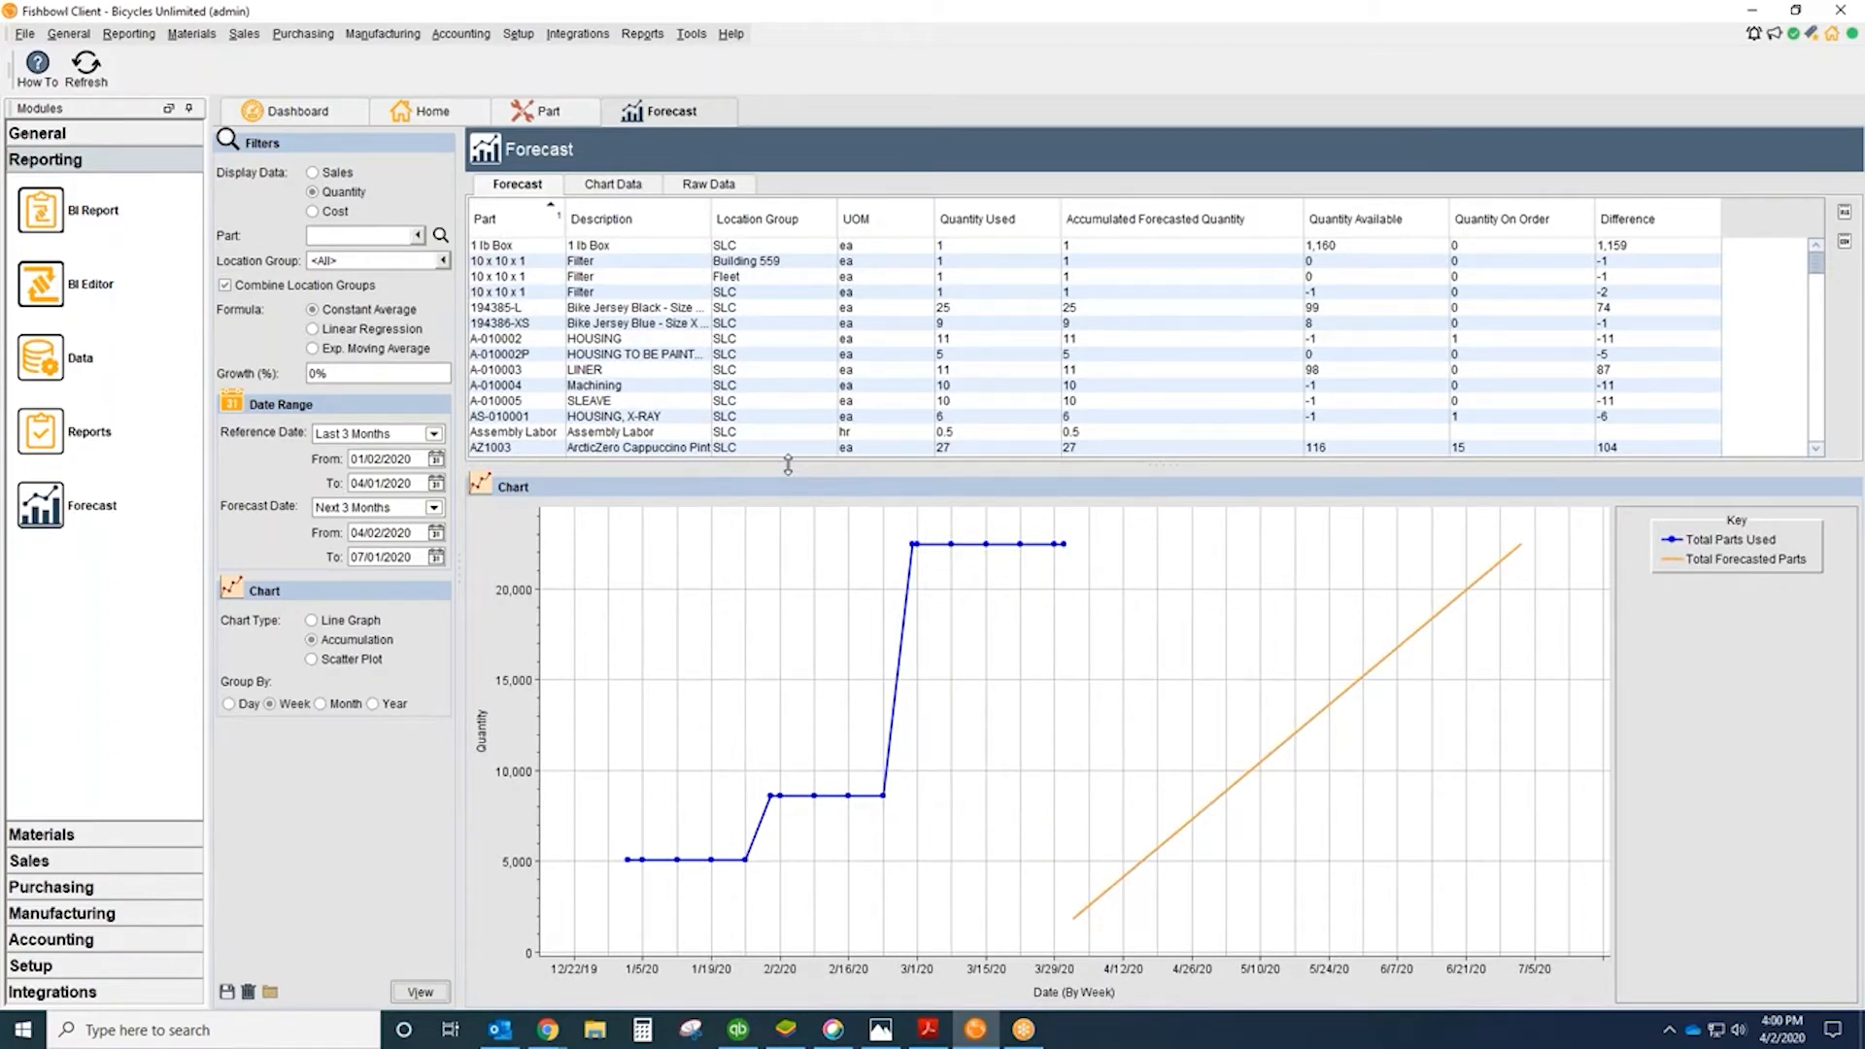
Step: Examine the SLC reorder point of part B202 and return to the part's general information
click(545, 114)
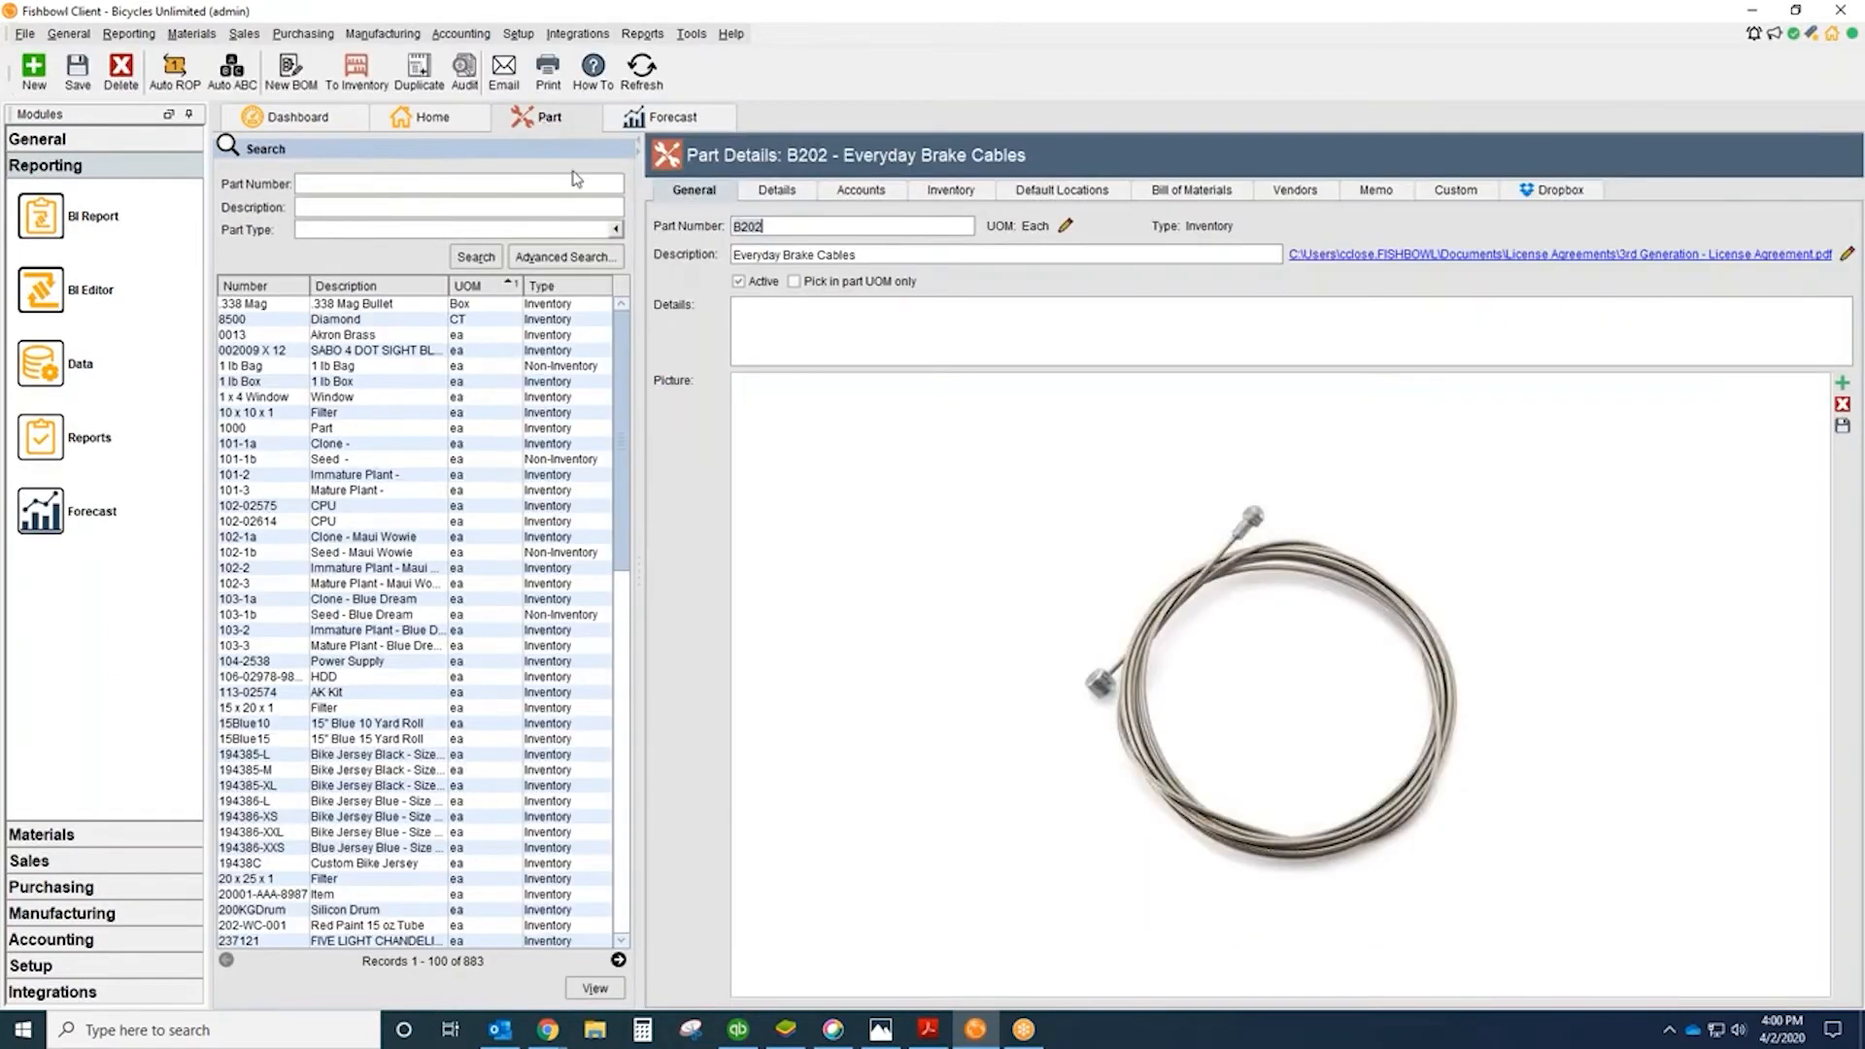
click(960, 197)
click(1170, 525)
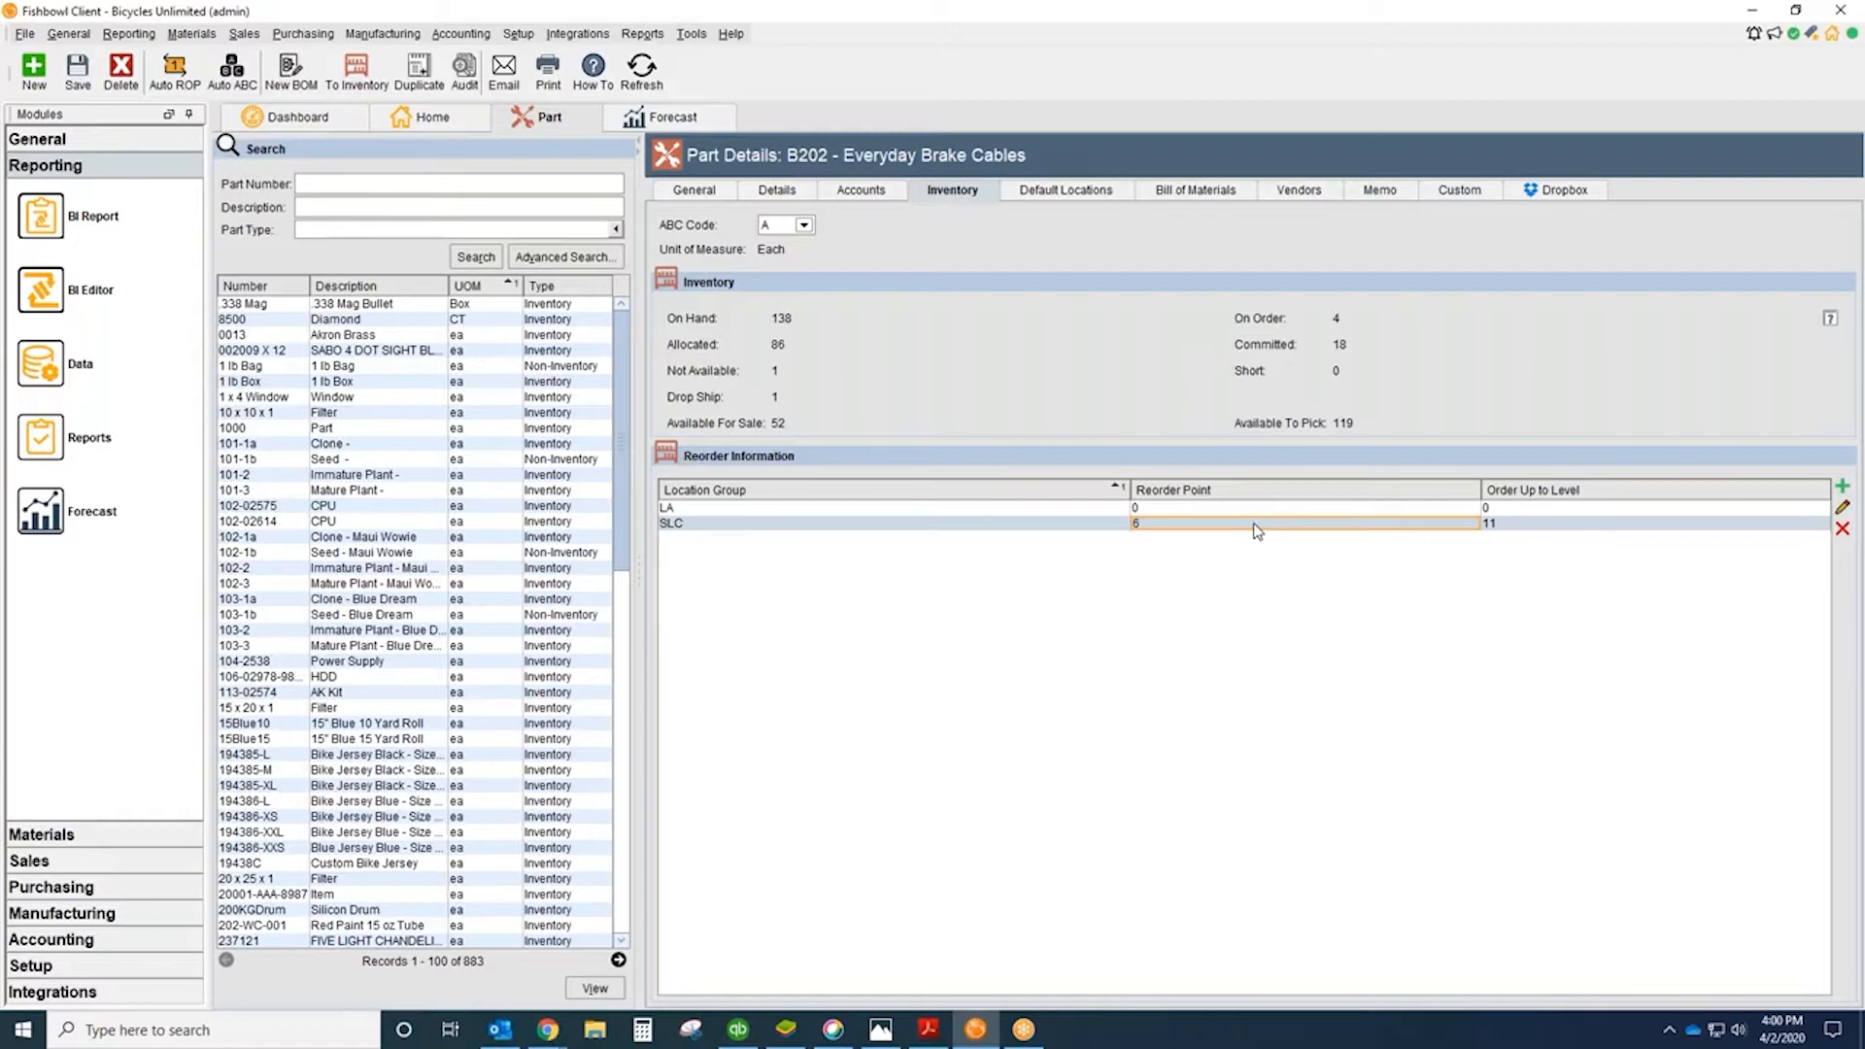
click(696, 193)
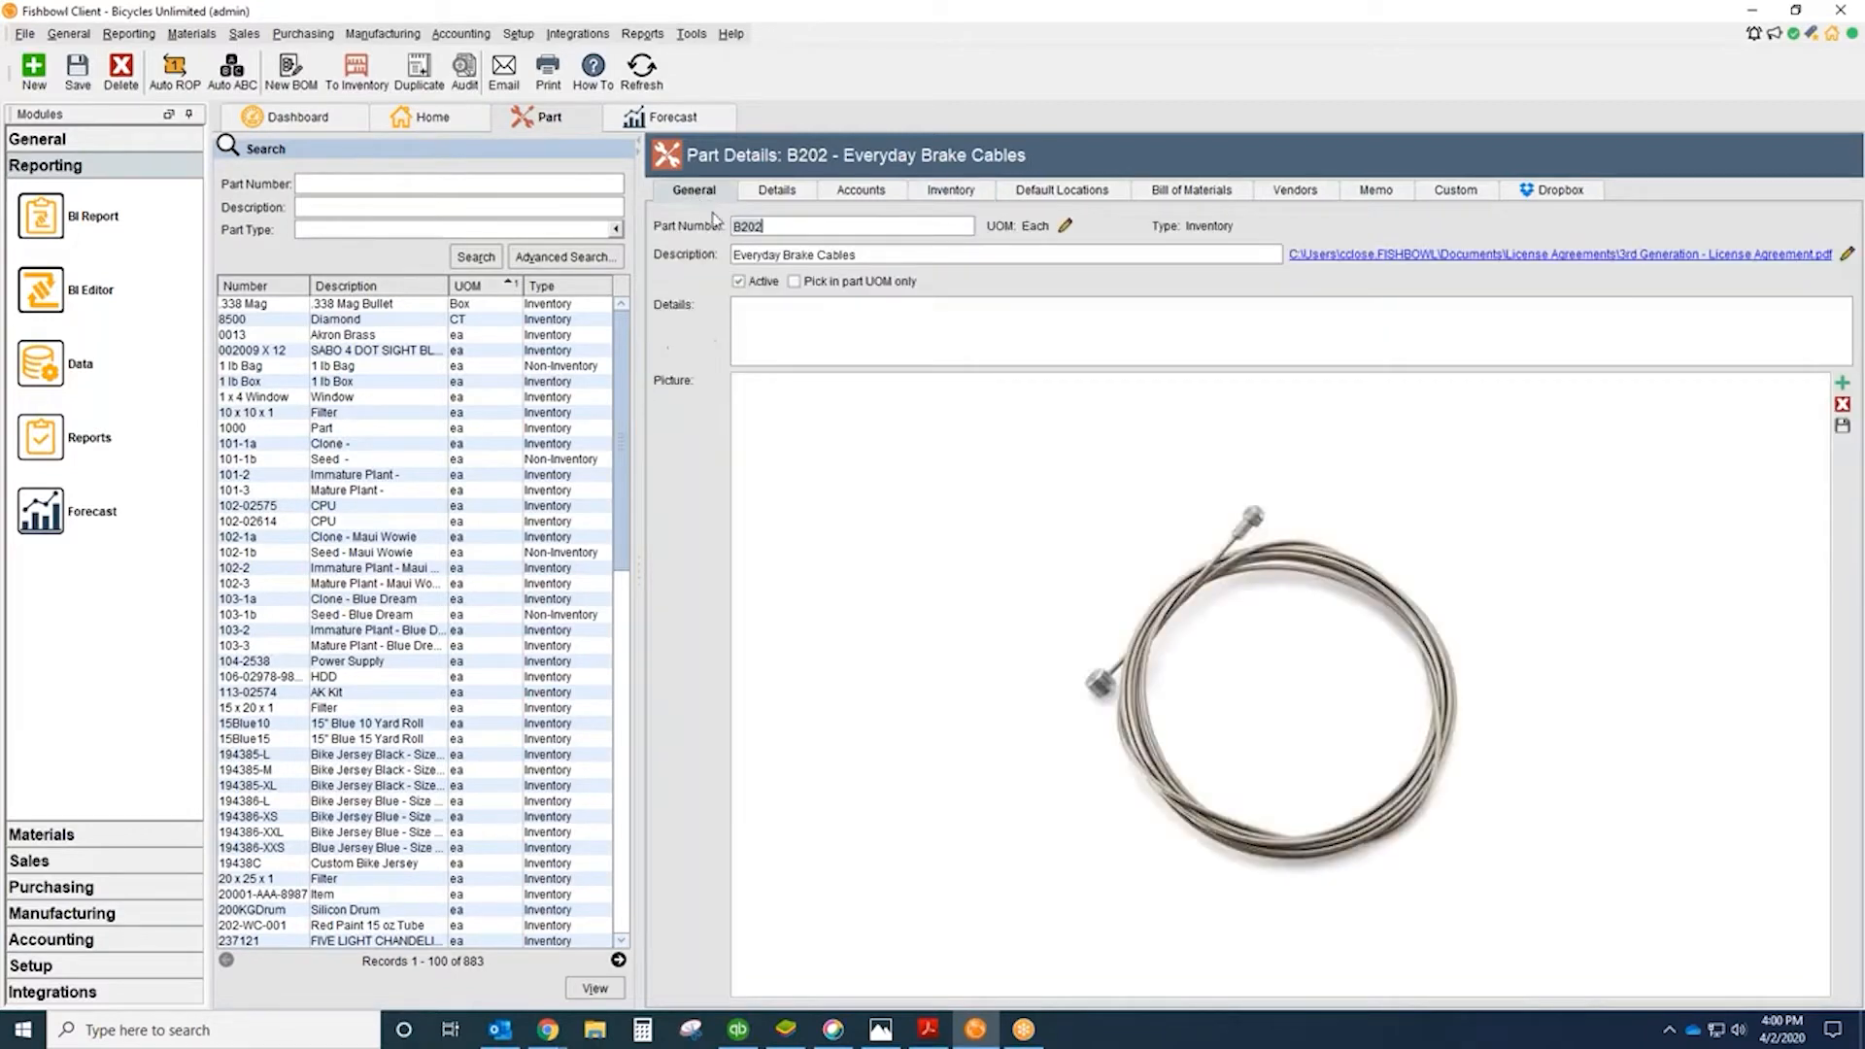
Step: Open the Purchase Order module, look over the Auto PO reordering filters and close the wizard without generating orders
click(146, 886)
click(98, 296)
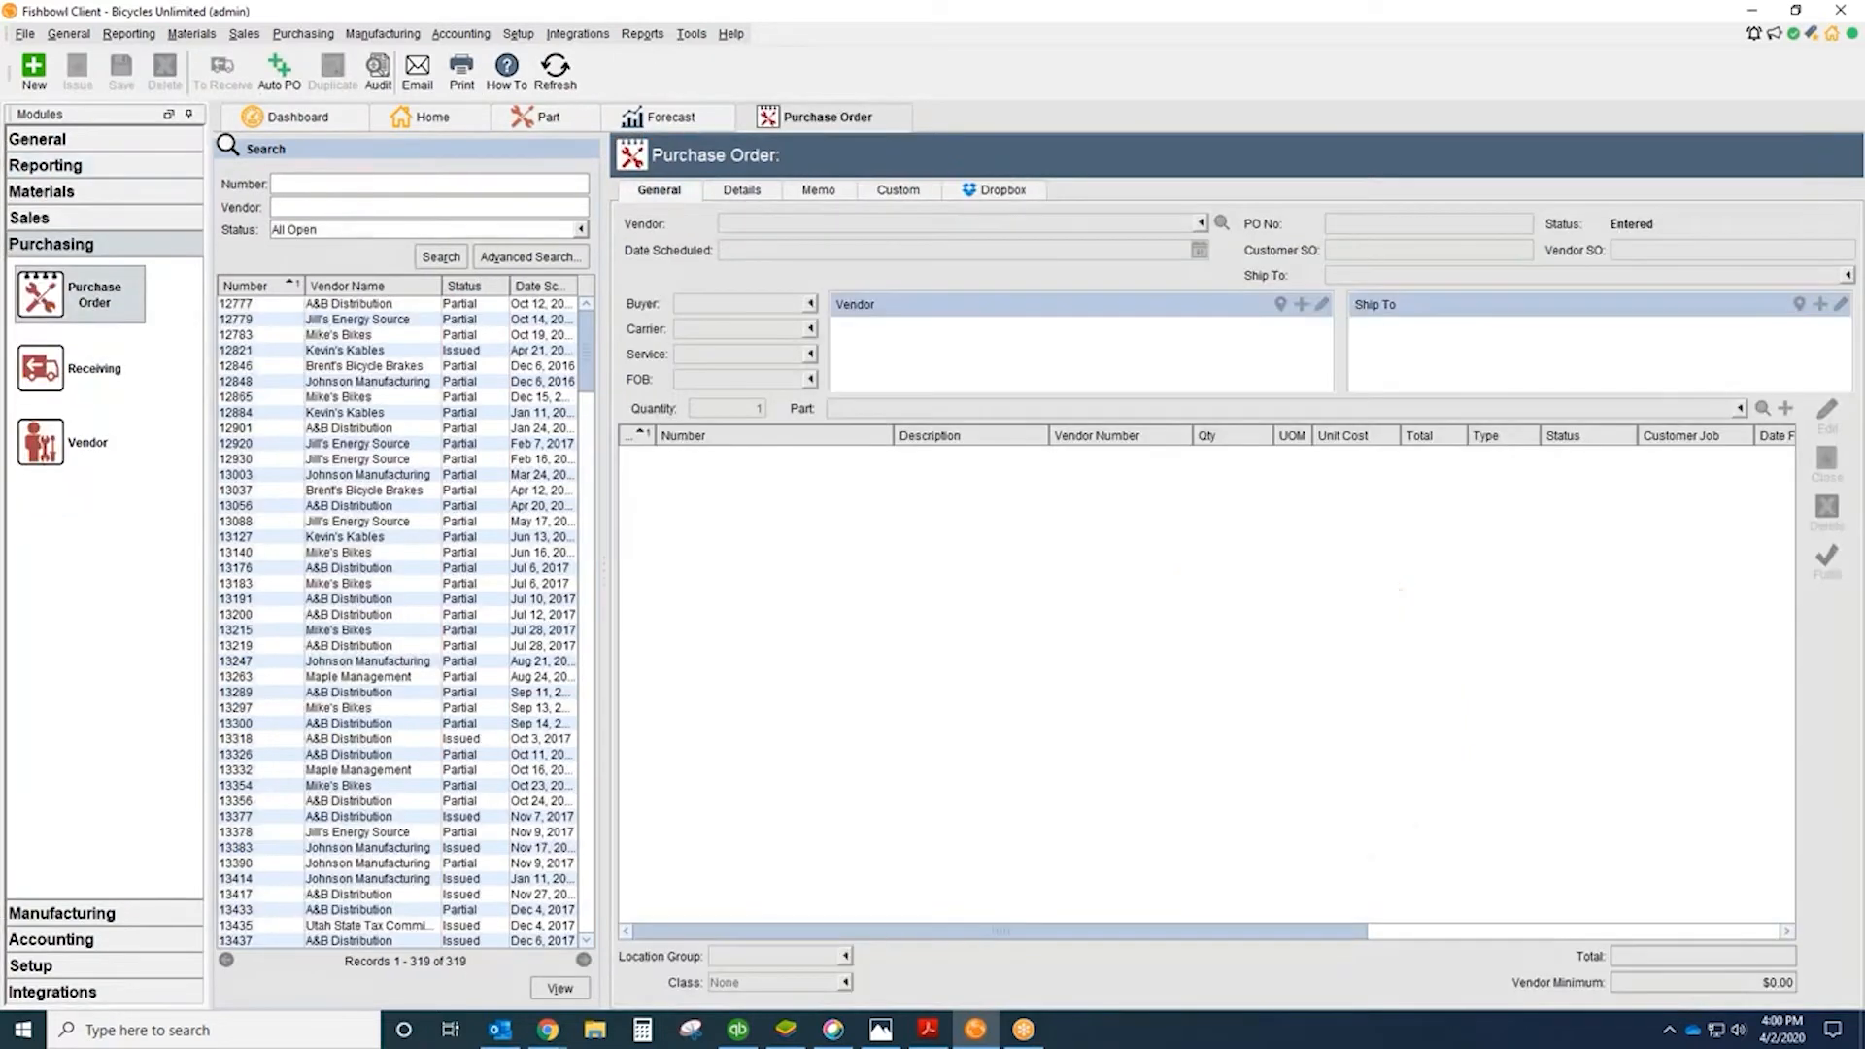
click(278, 70)
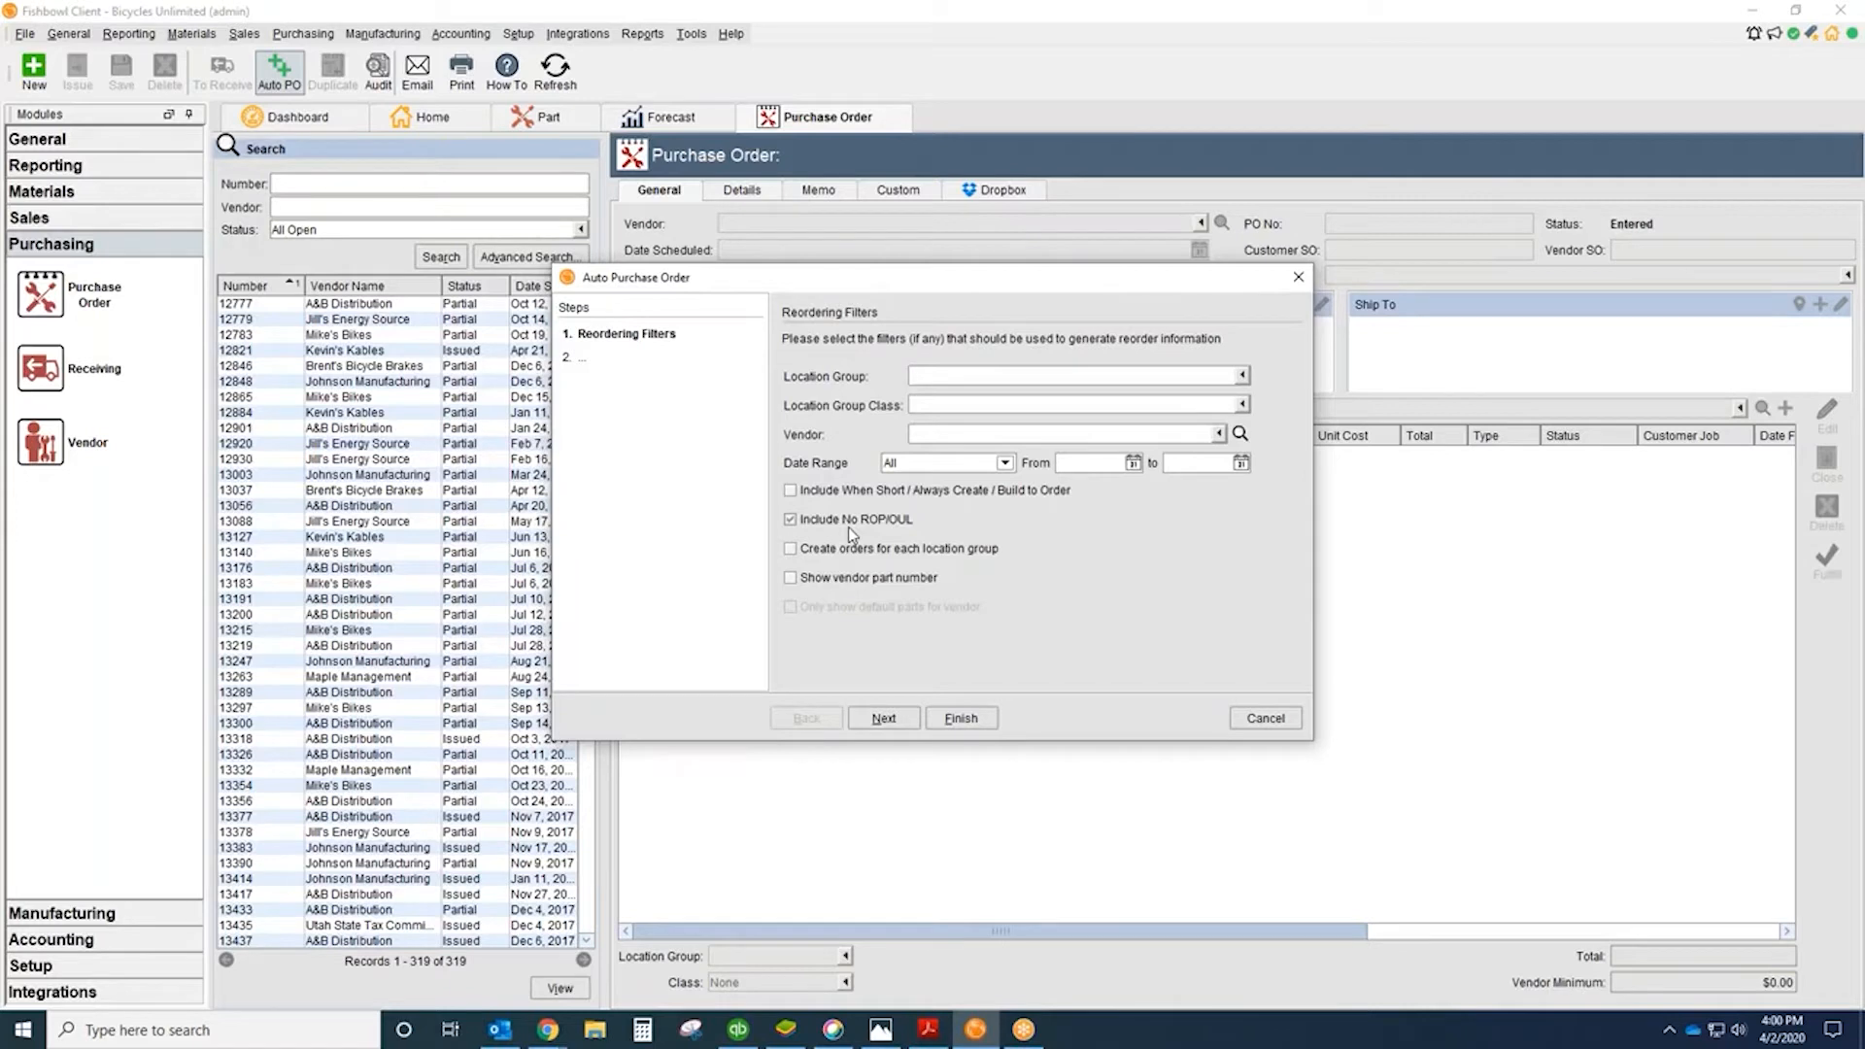
click(1297, 278)
Step: Open the Jill's Energy Source purchase order scheduled for 05/17/2017, preview its report in a taller window and close the preview
click(354, 521)
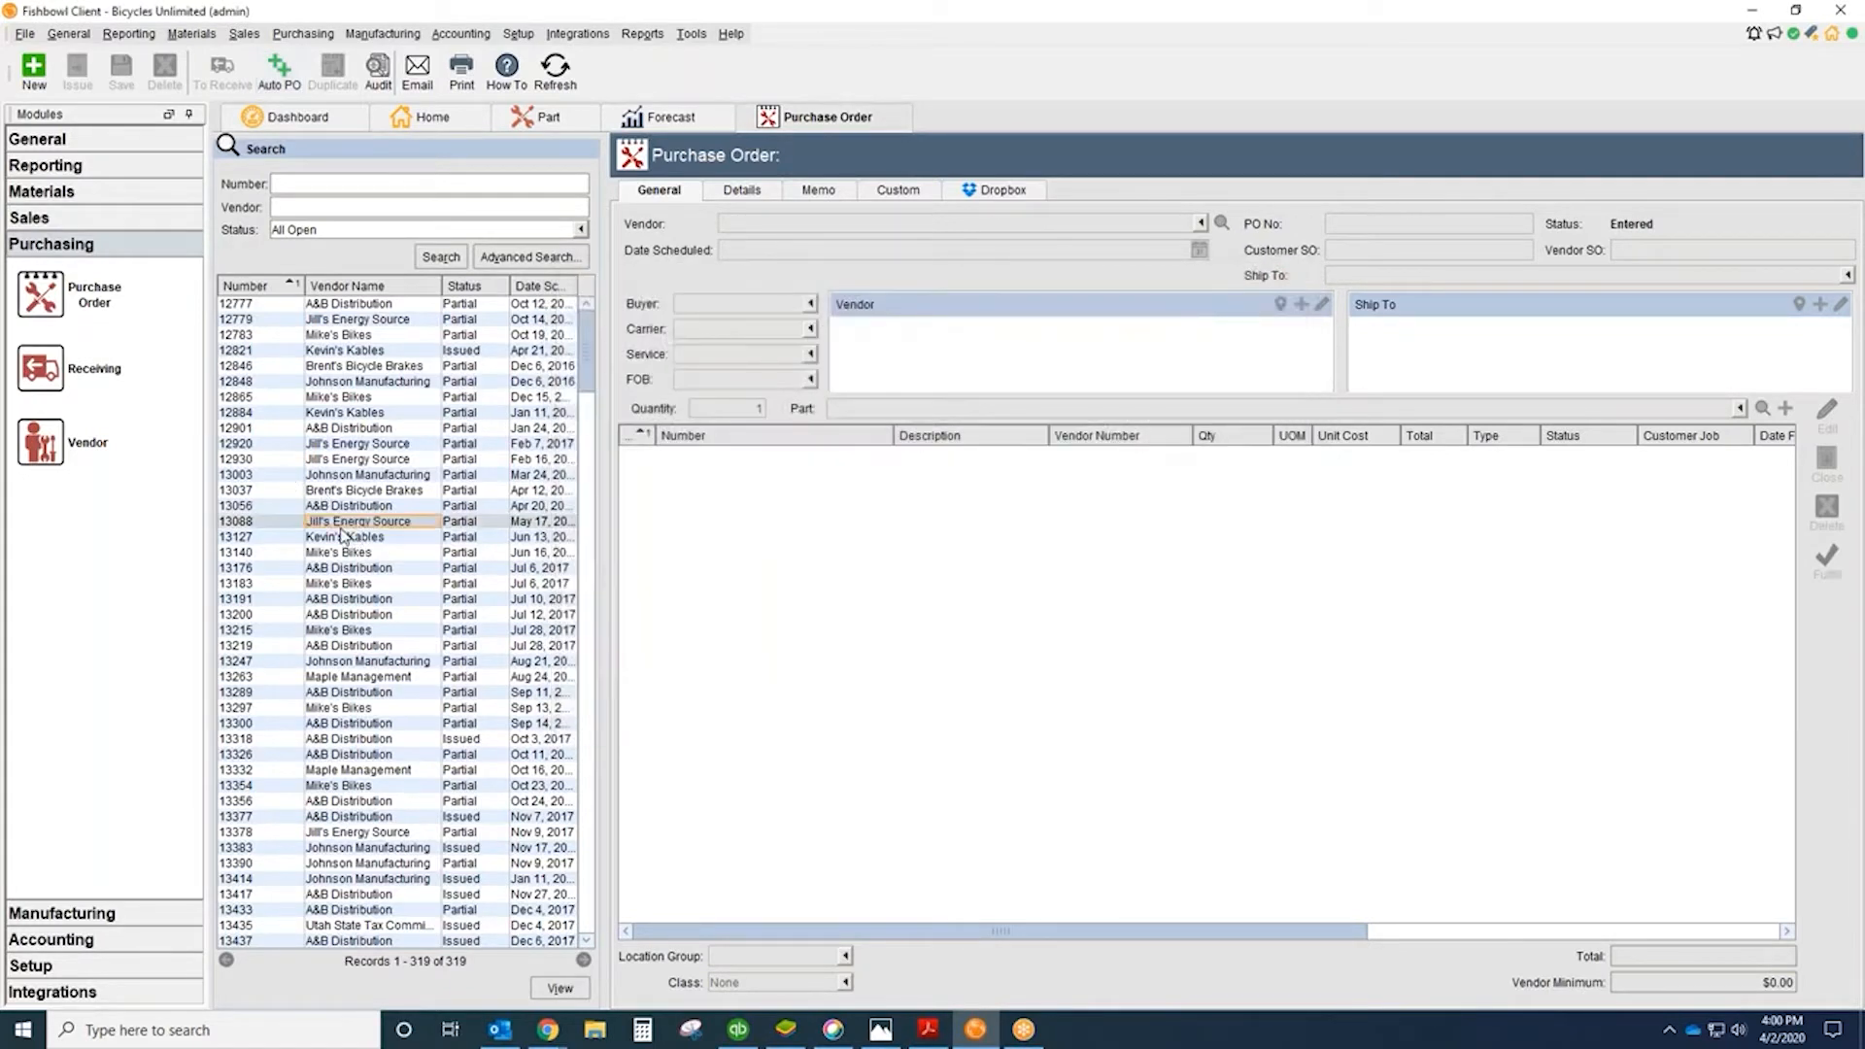
click(24, 33)
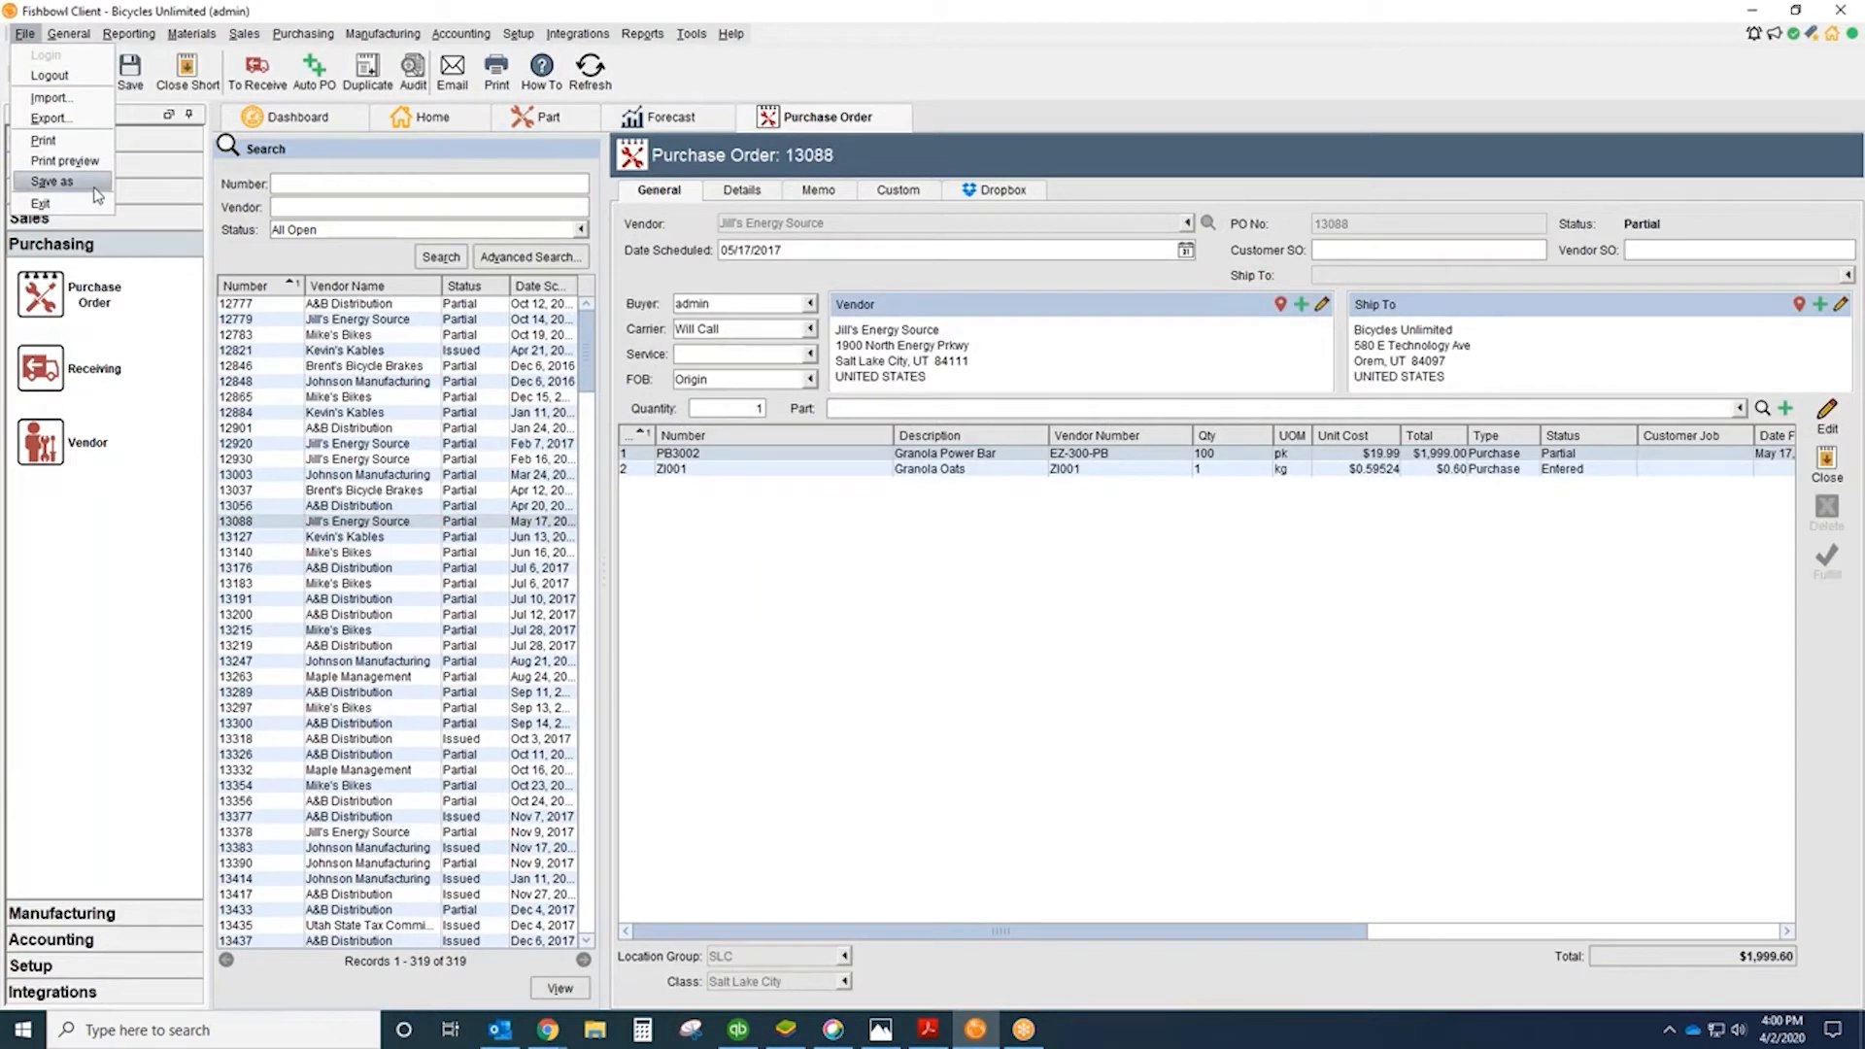
click(54, 187)
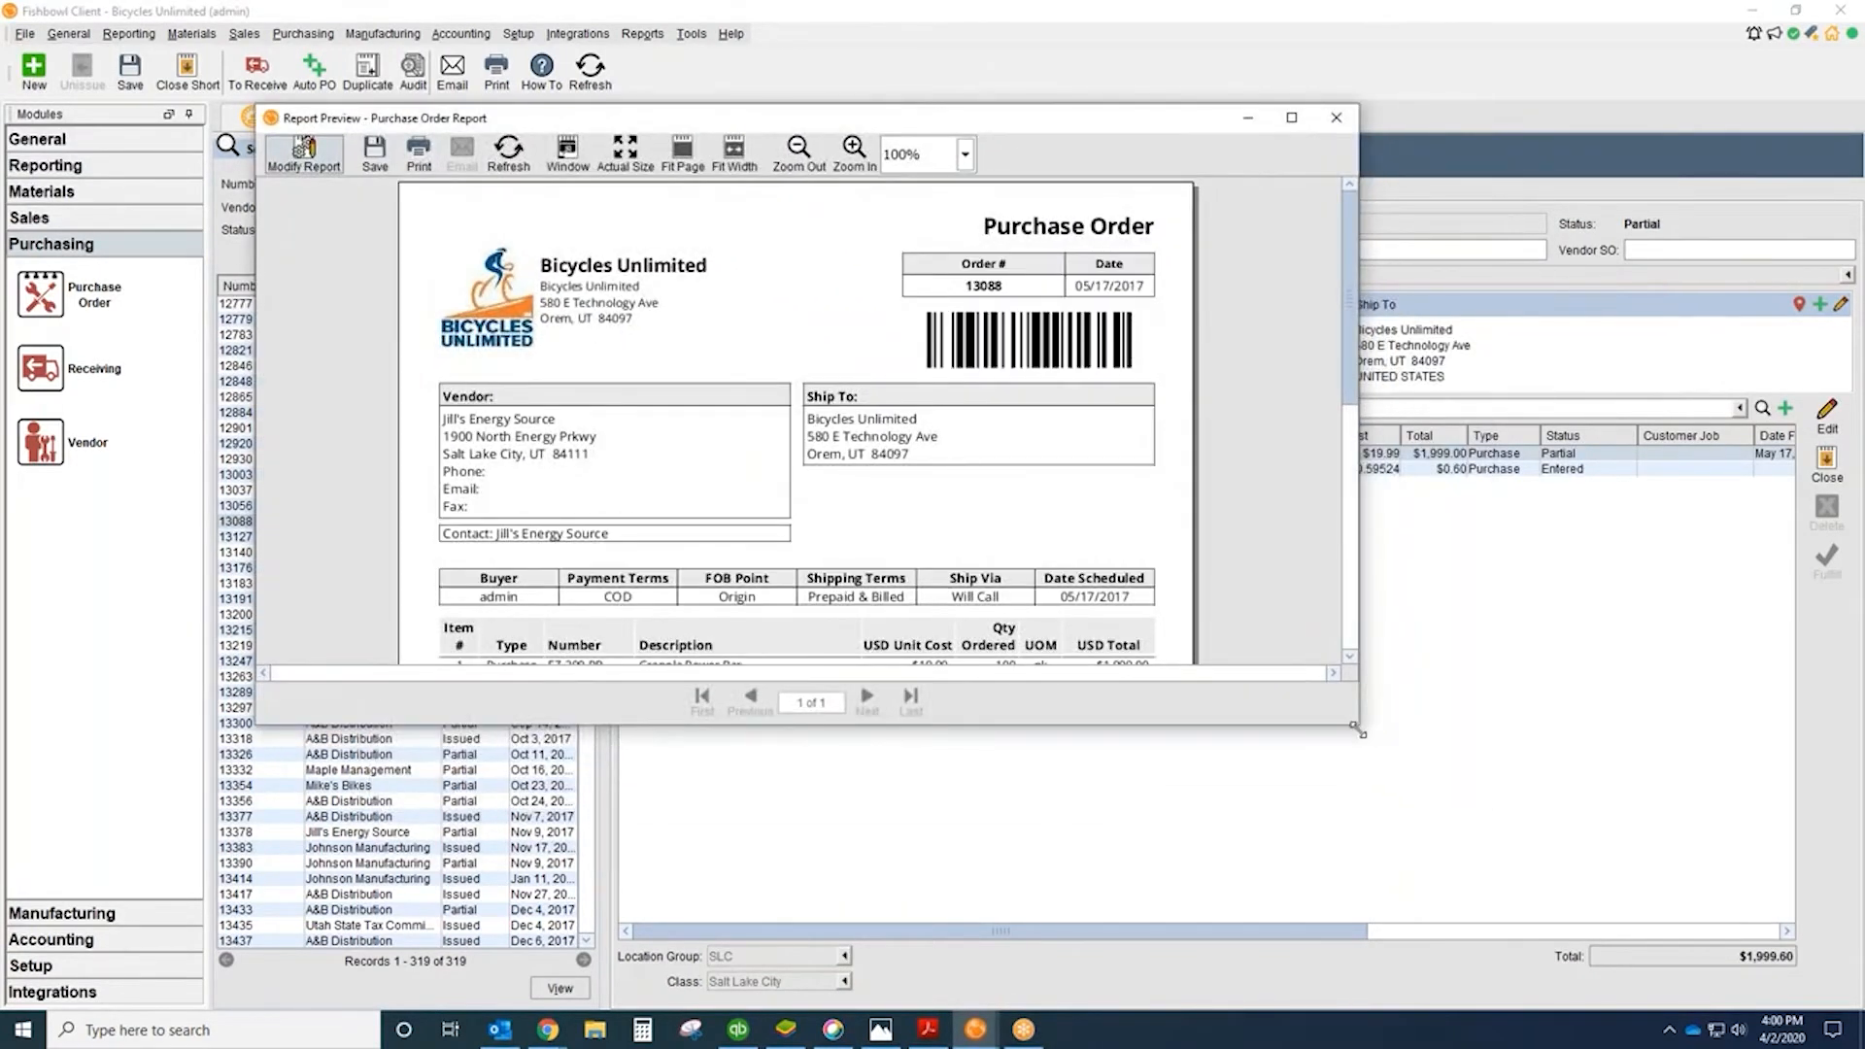
drag(1358, 728, 1367, 887)
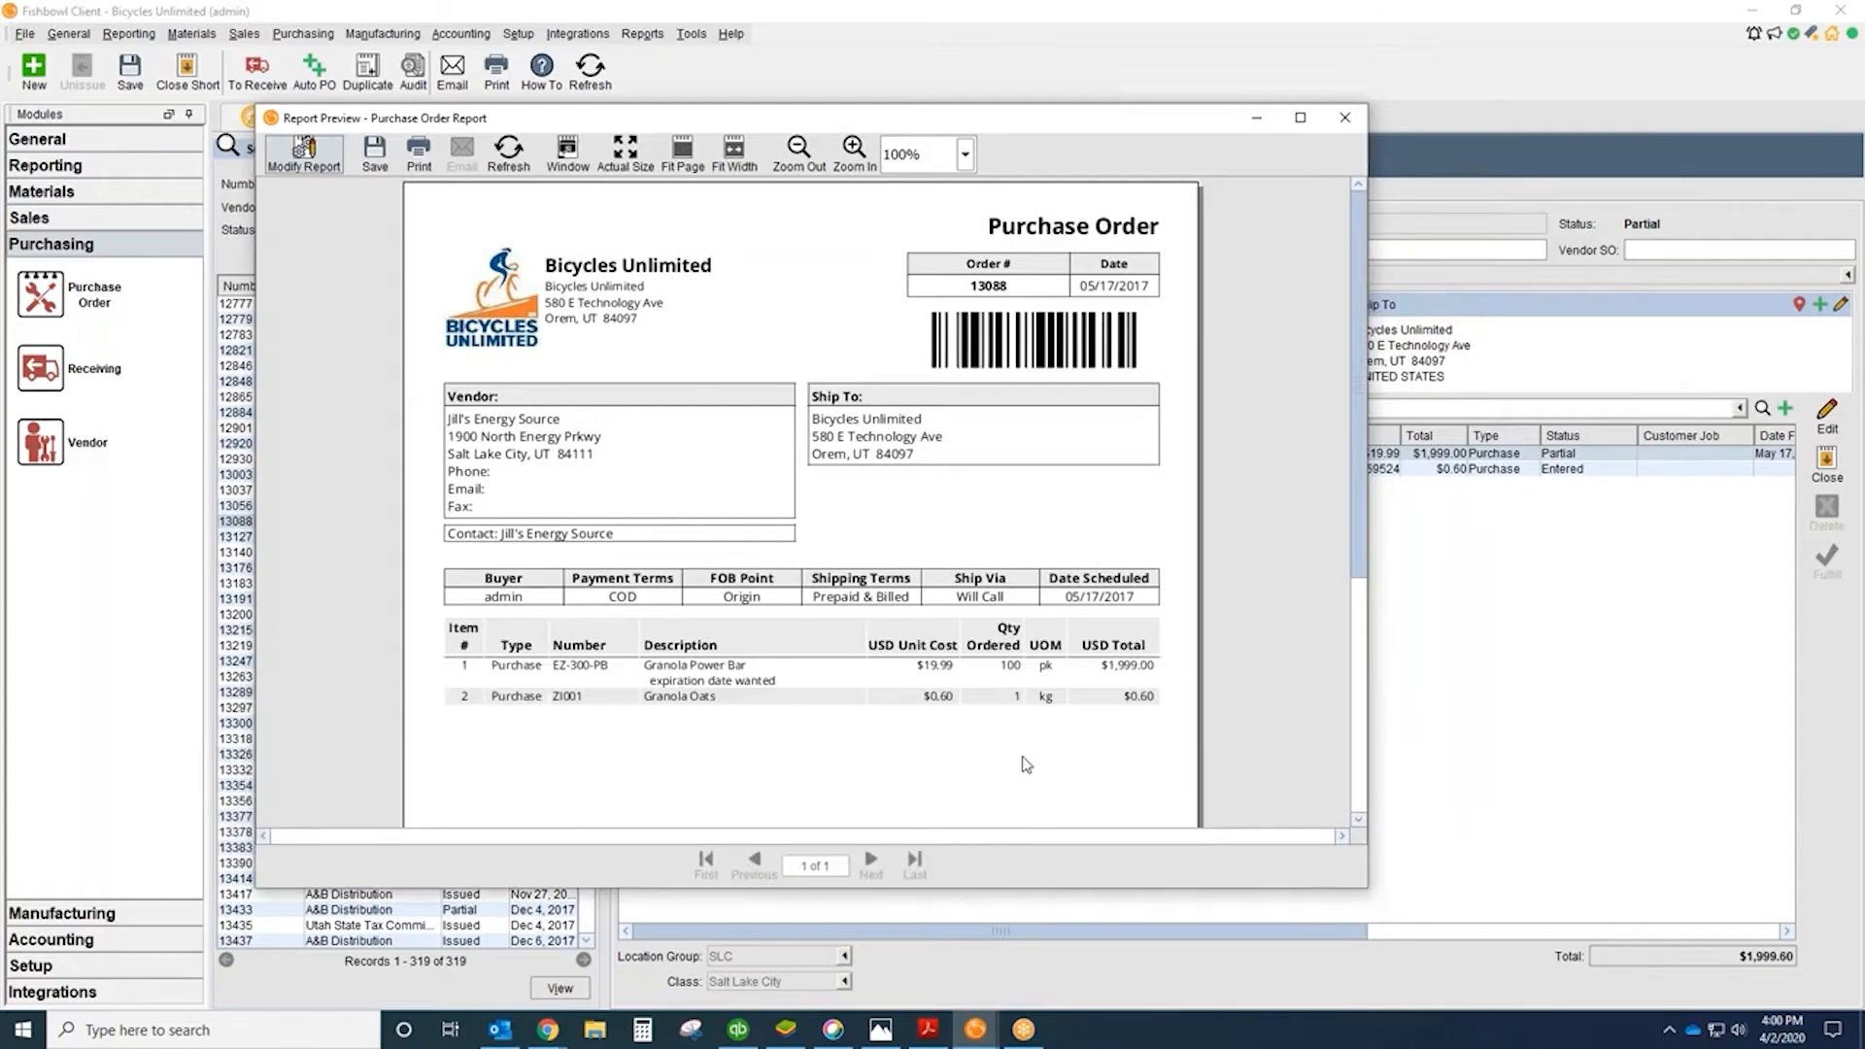
click(1345, 117)
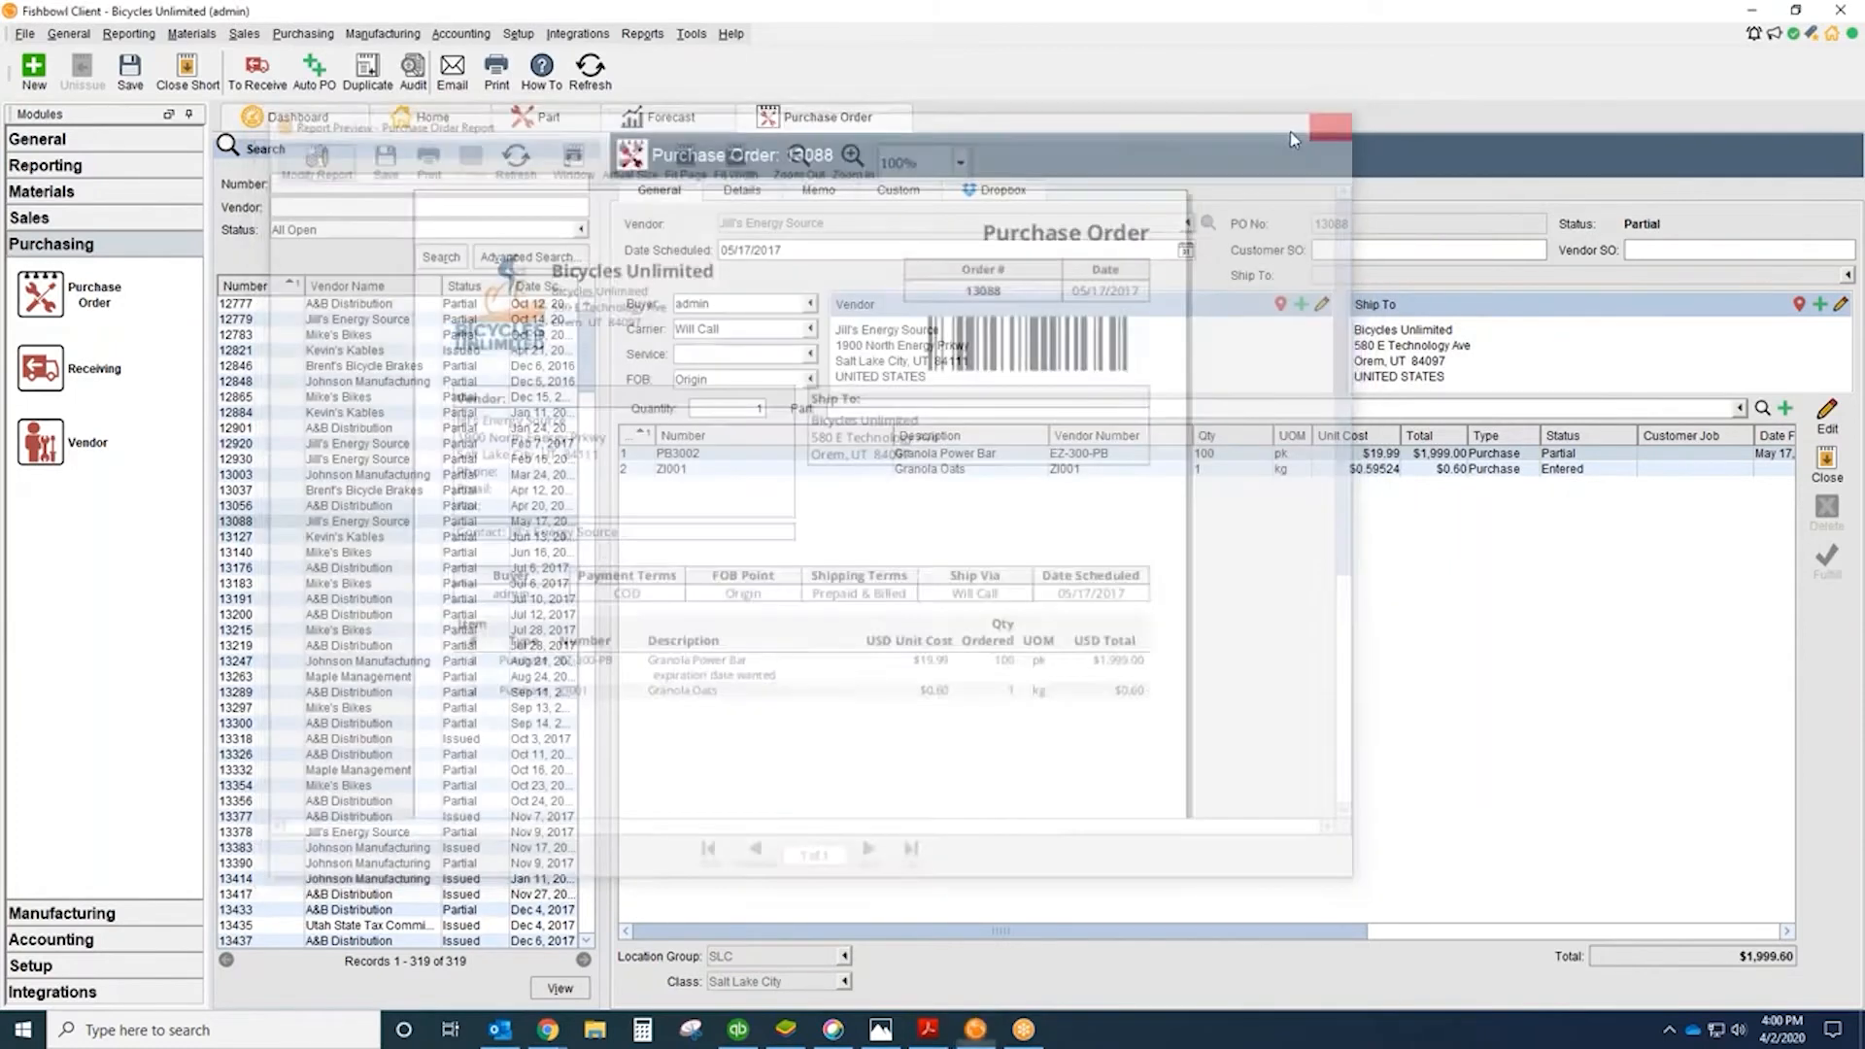
Step: Return to the Part module, look over the Materials modules, and open Location Group from the Setup modules with FBA US selected
click(544, 124)
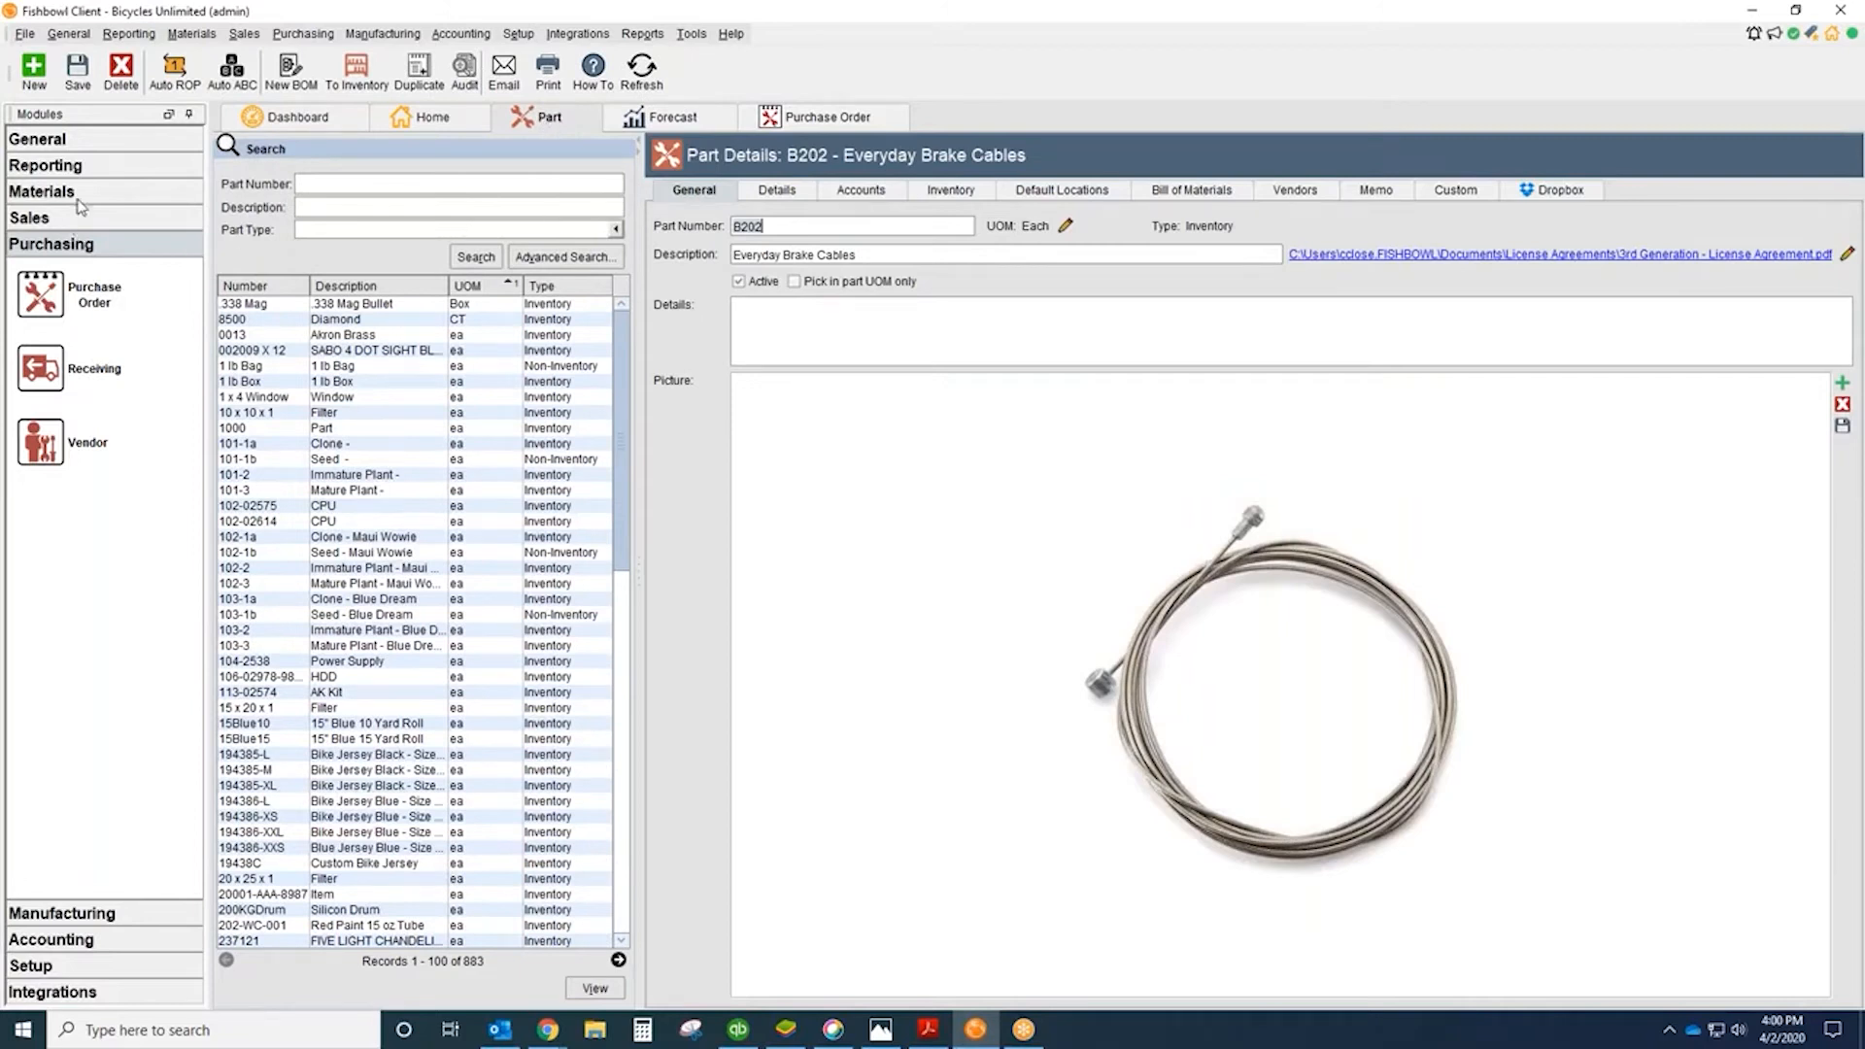
click(109, 197)
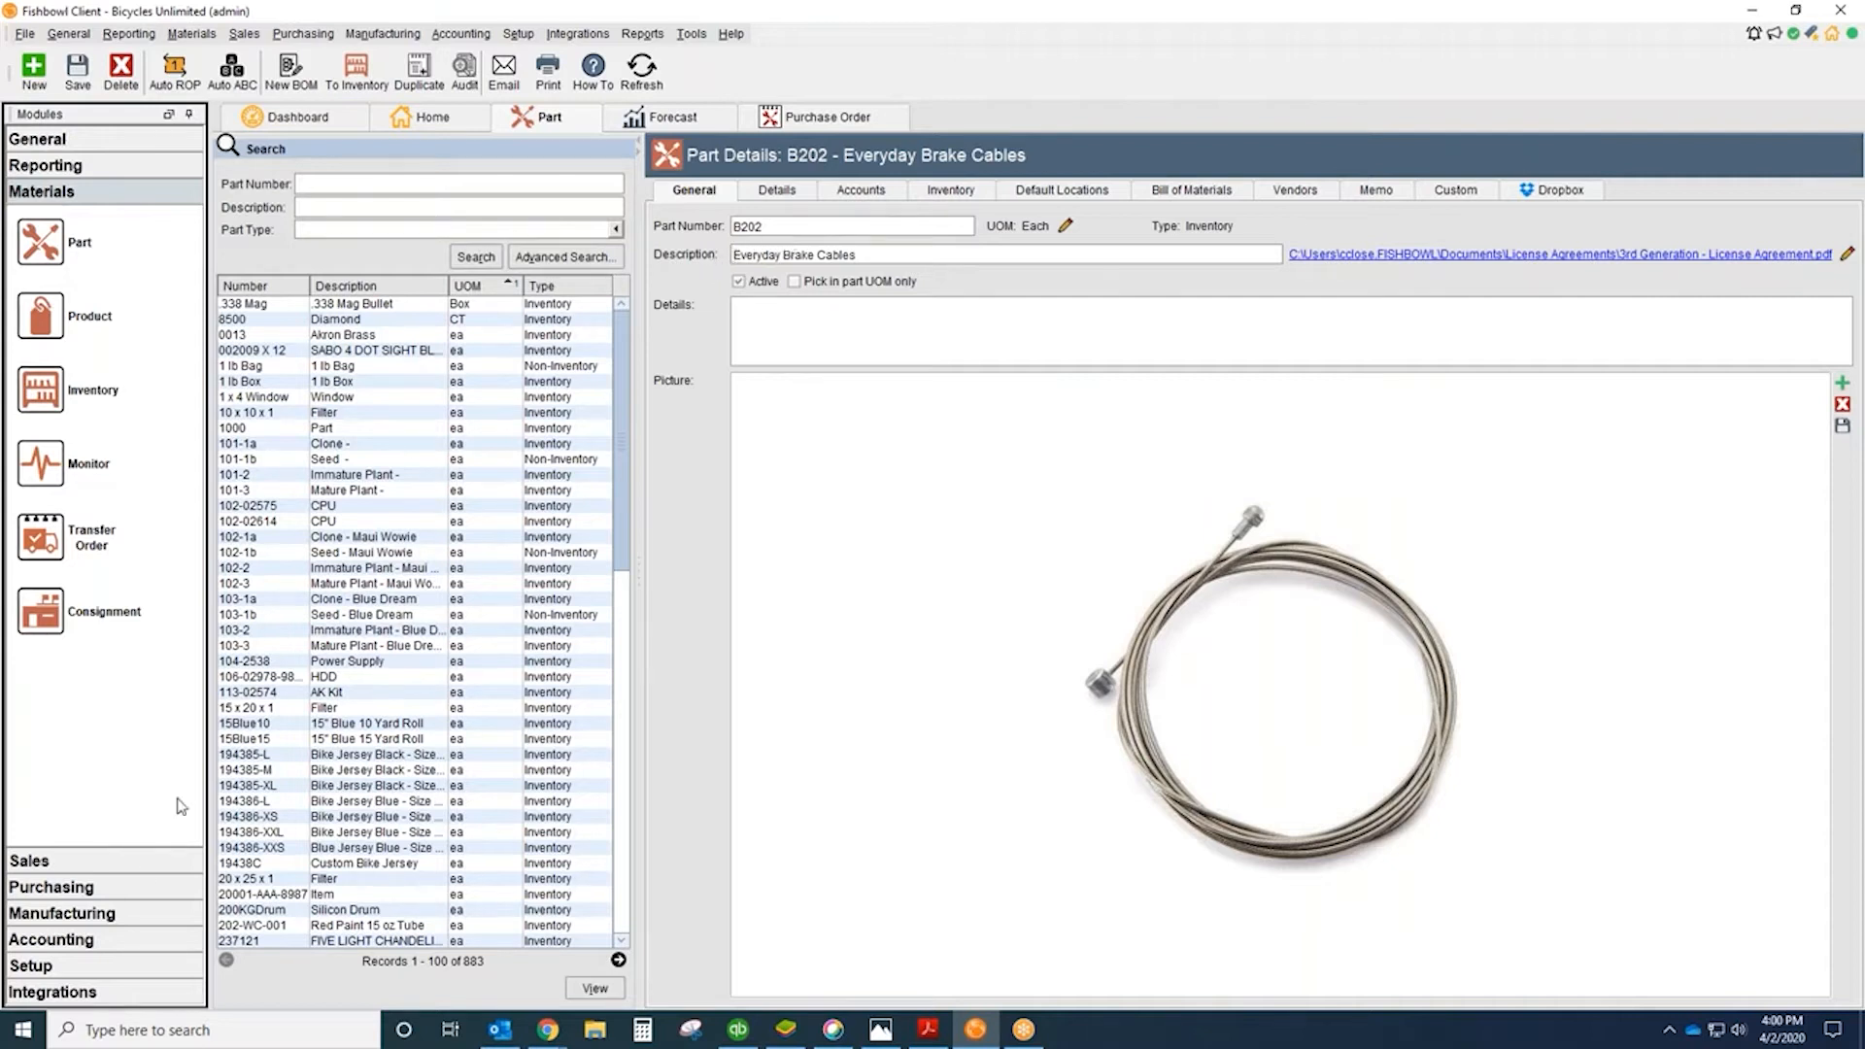
click(58, 966)
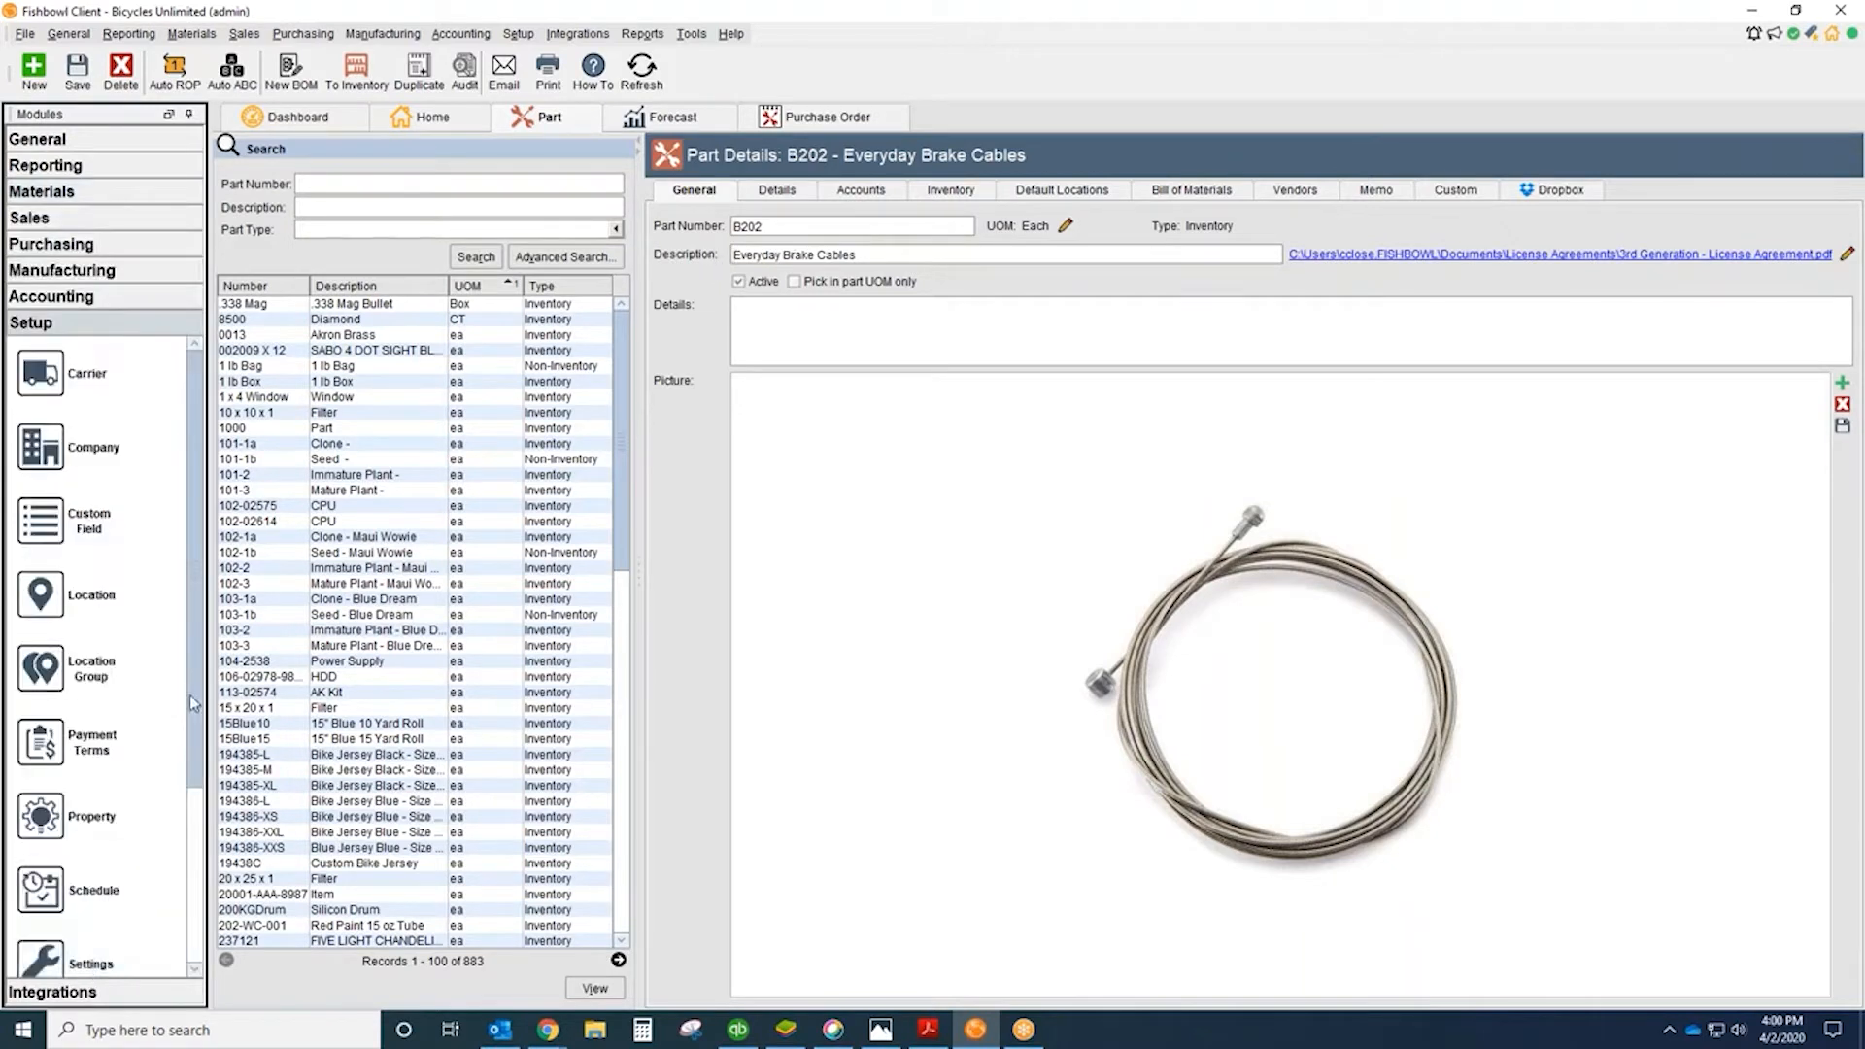
scroll(191, 721, down, 1)
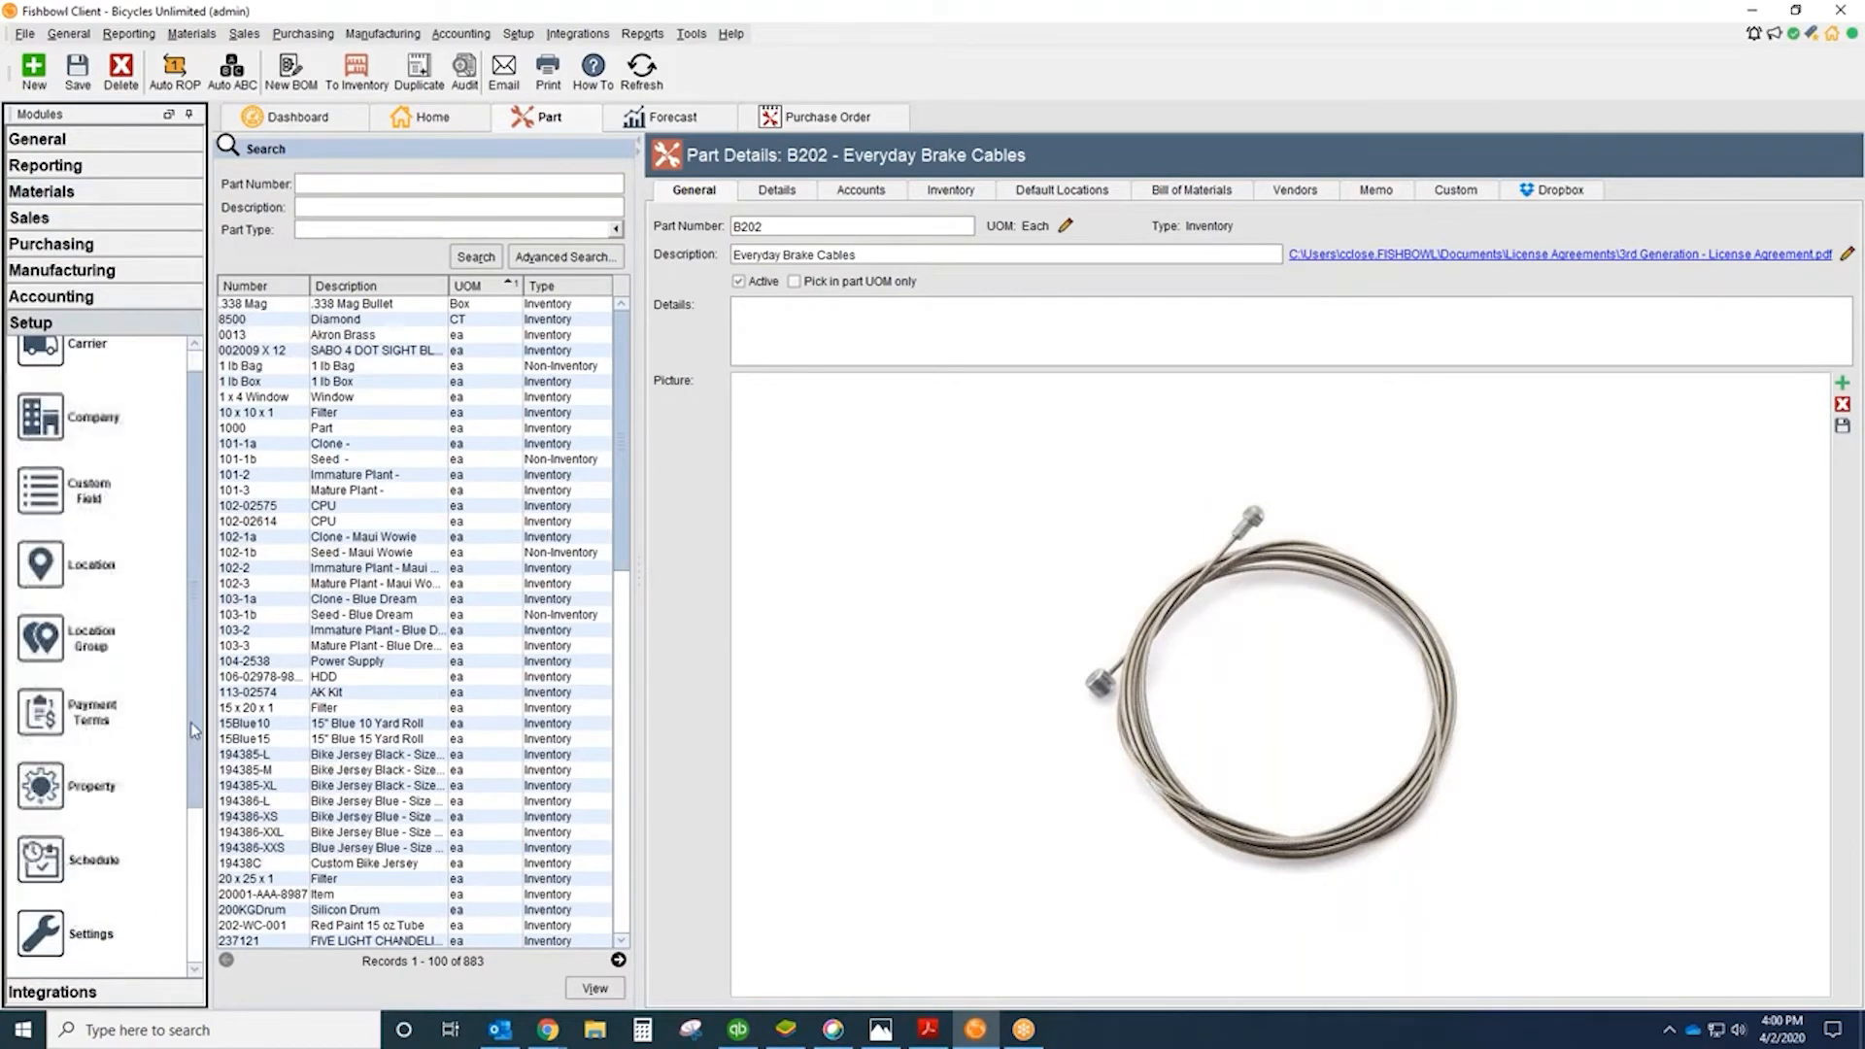
click(92, 641)
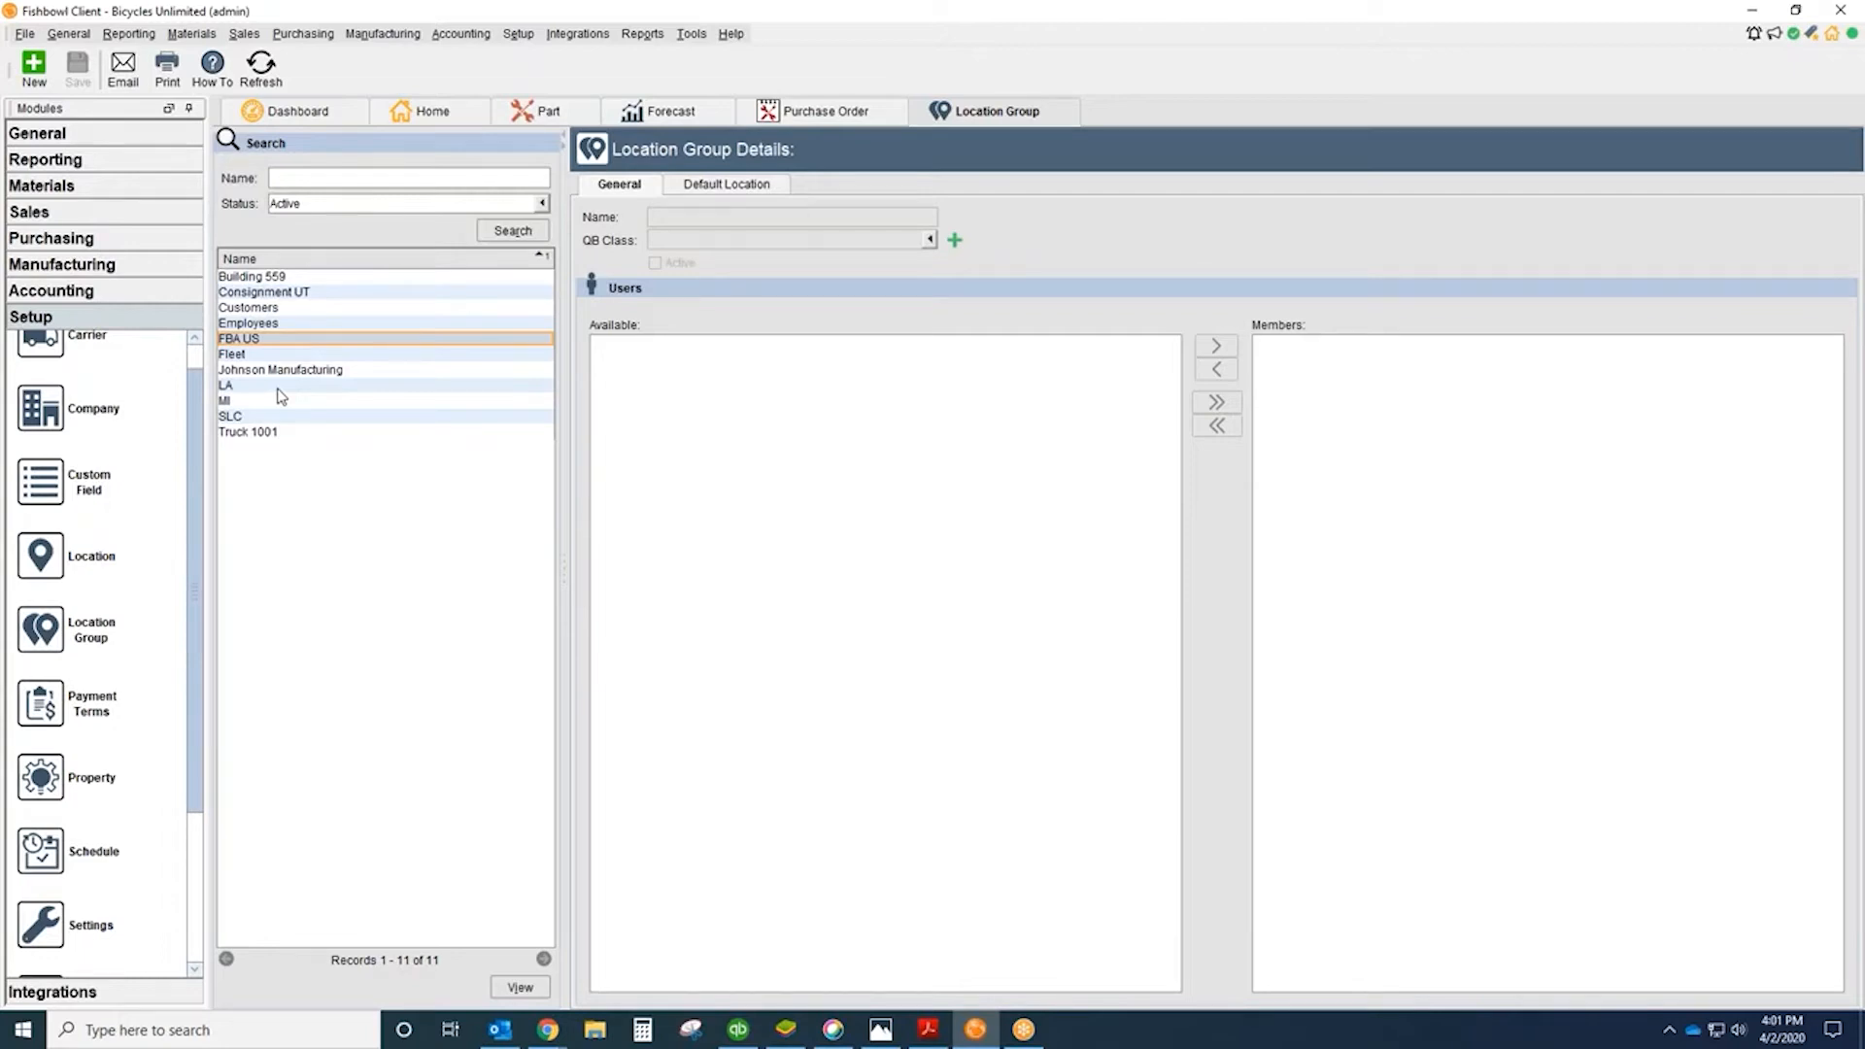
Step: Search the Location module for active locations in the LA group and select Stock 100
click(105, 563)
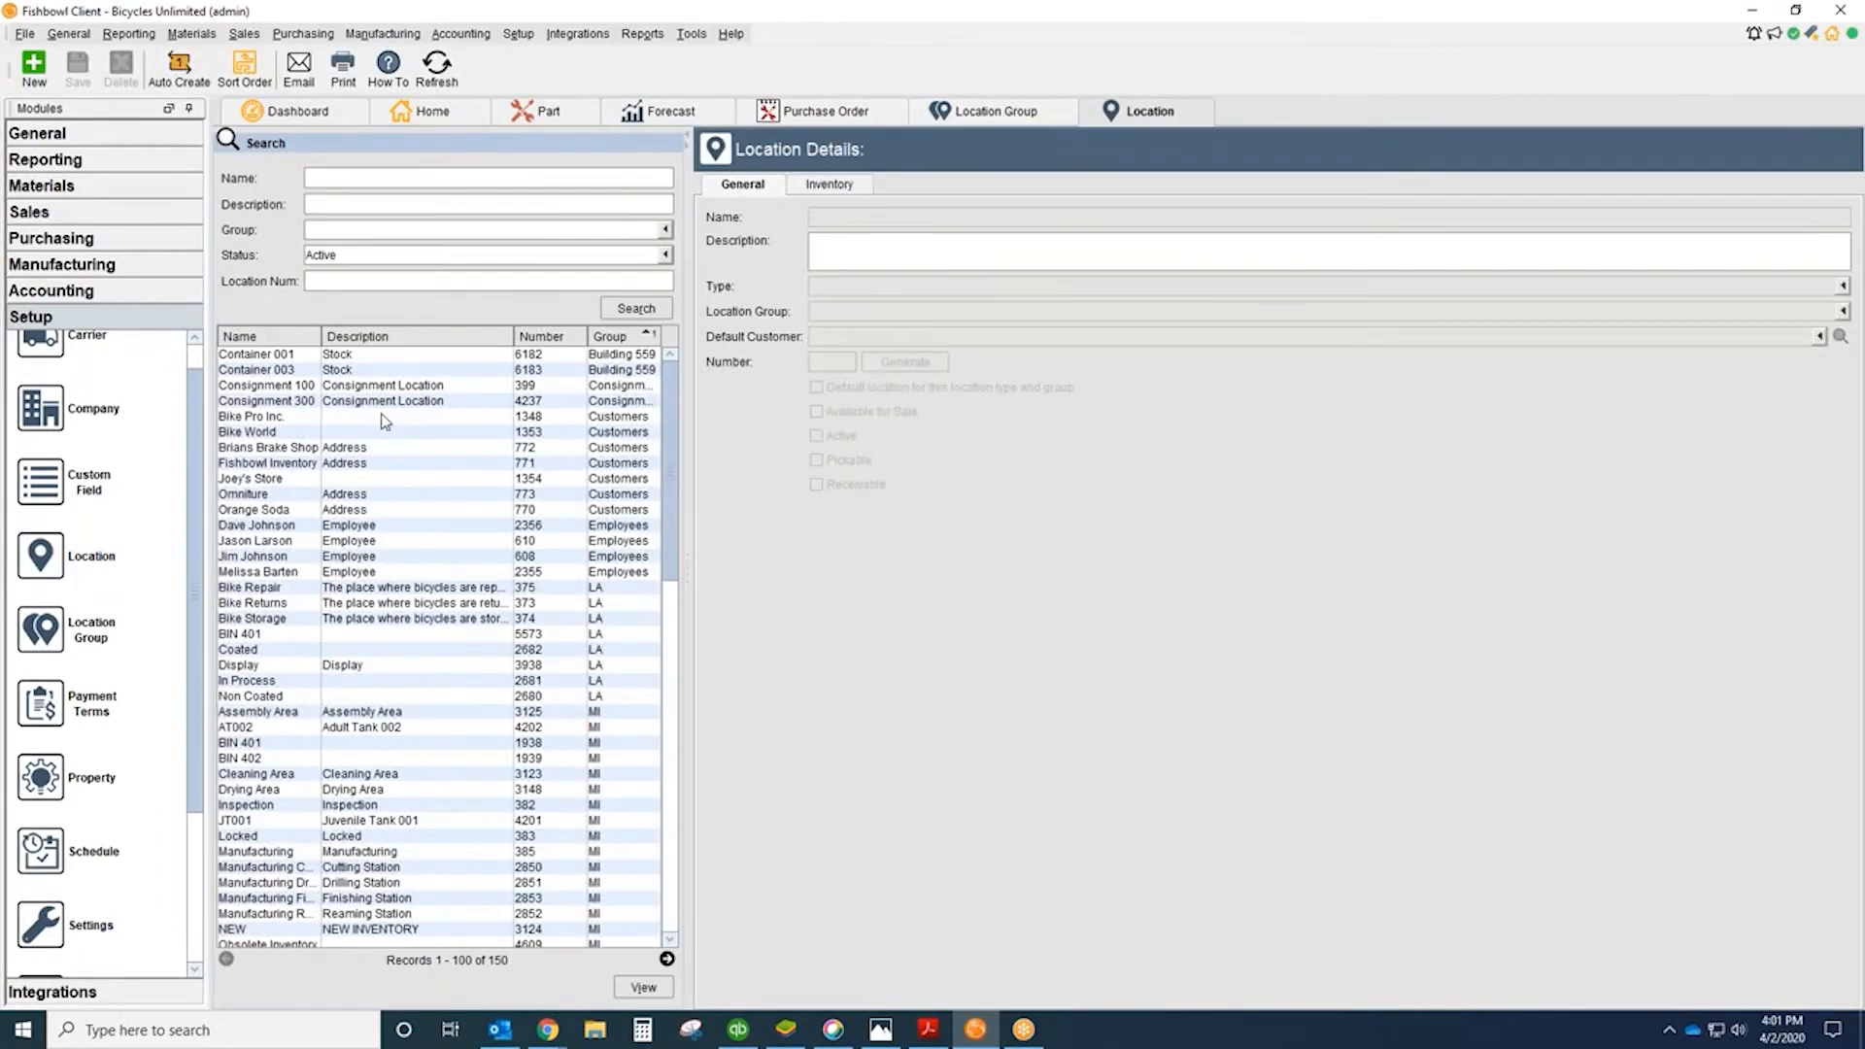
click(666, 229)
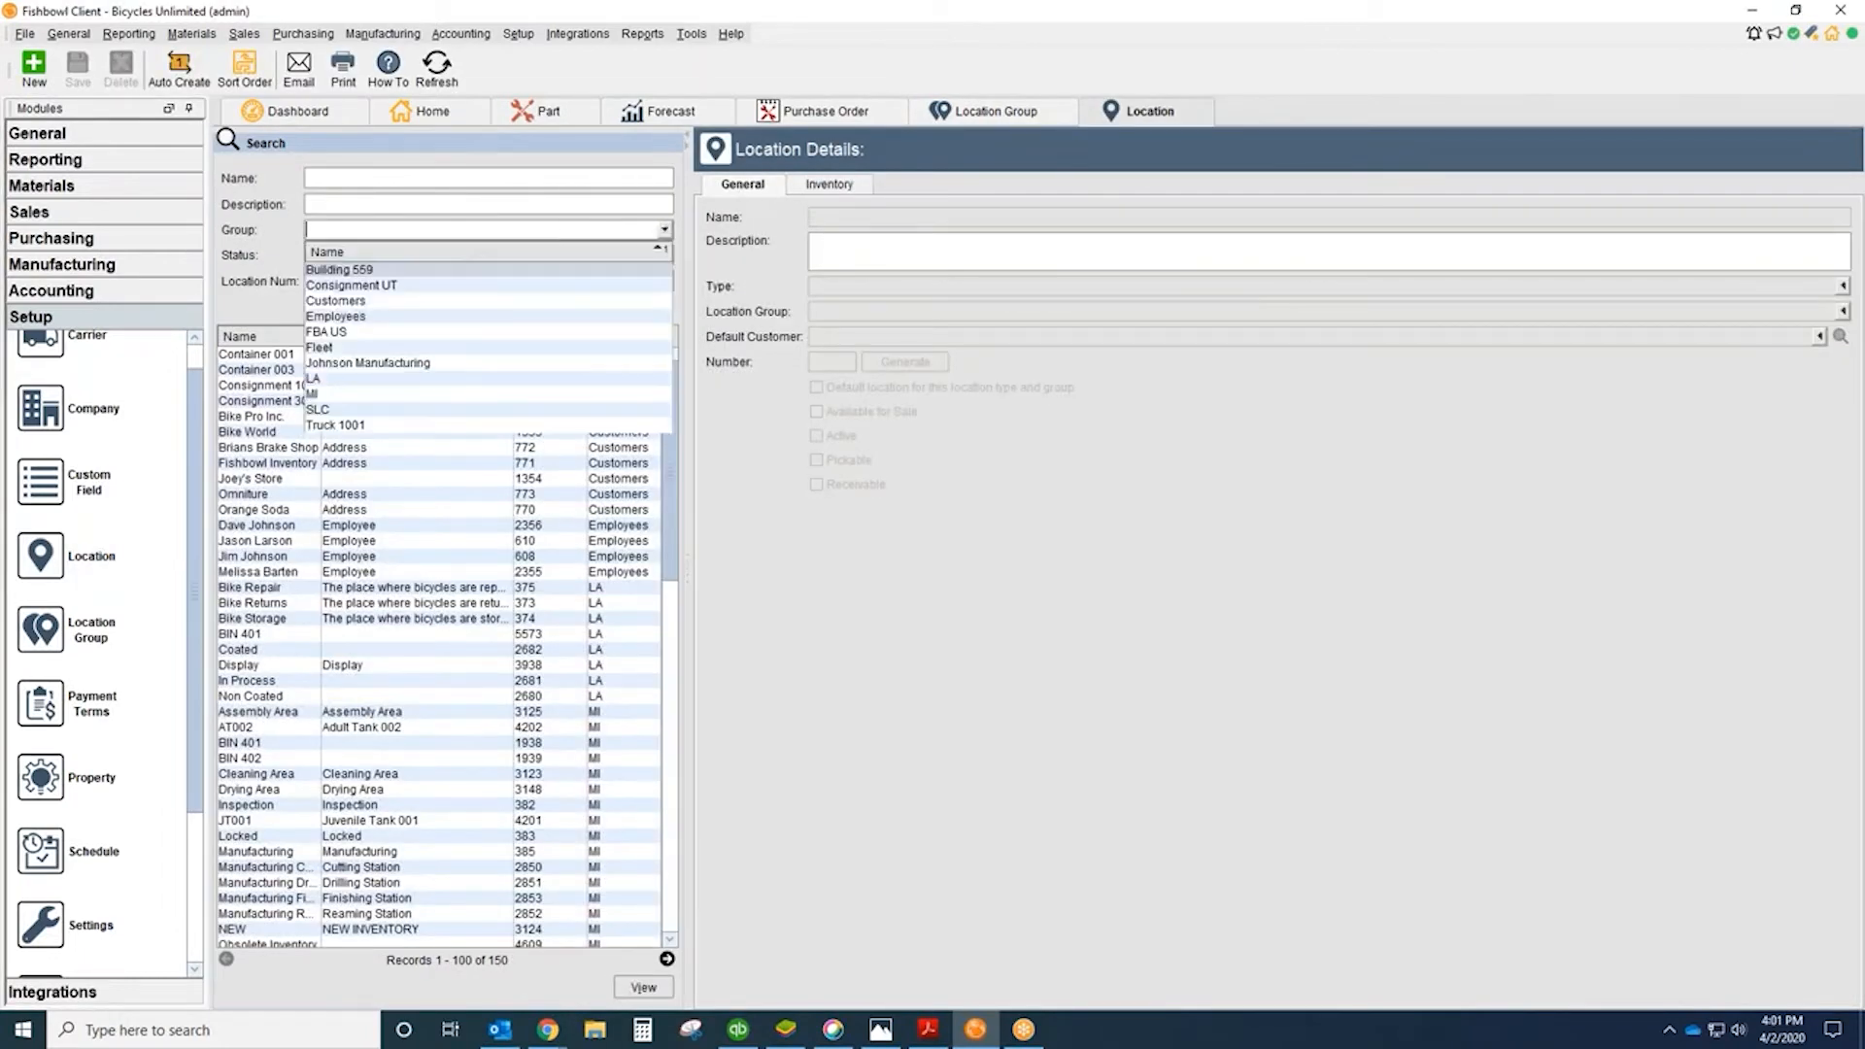
click(340, 385)
click(636, 308)
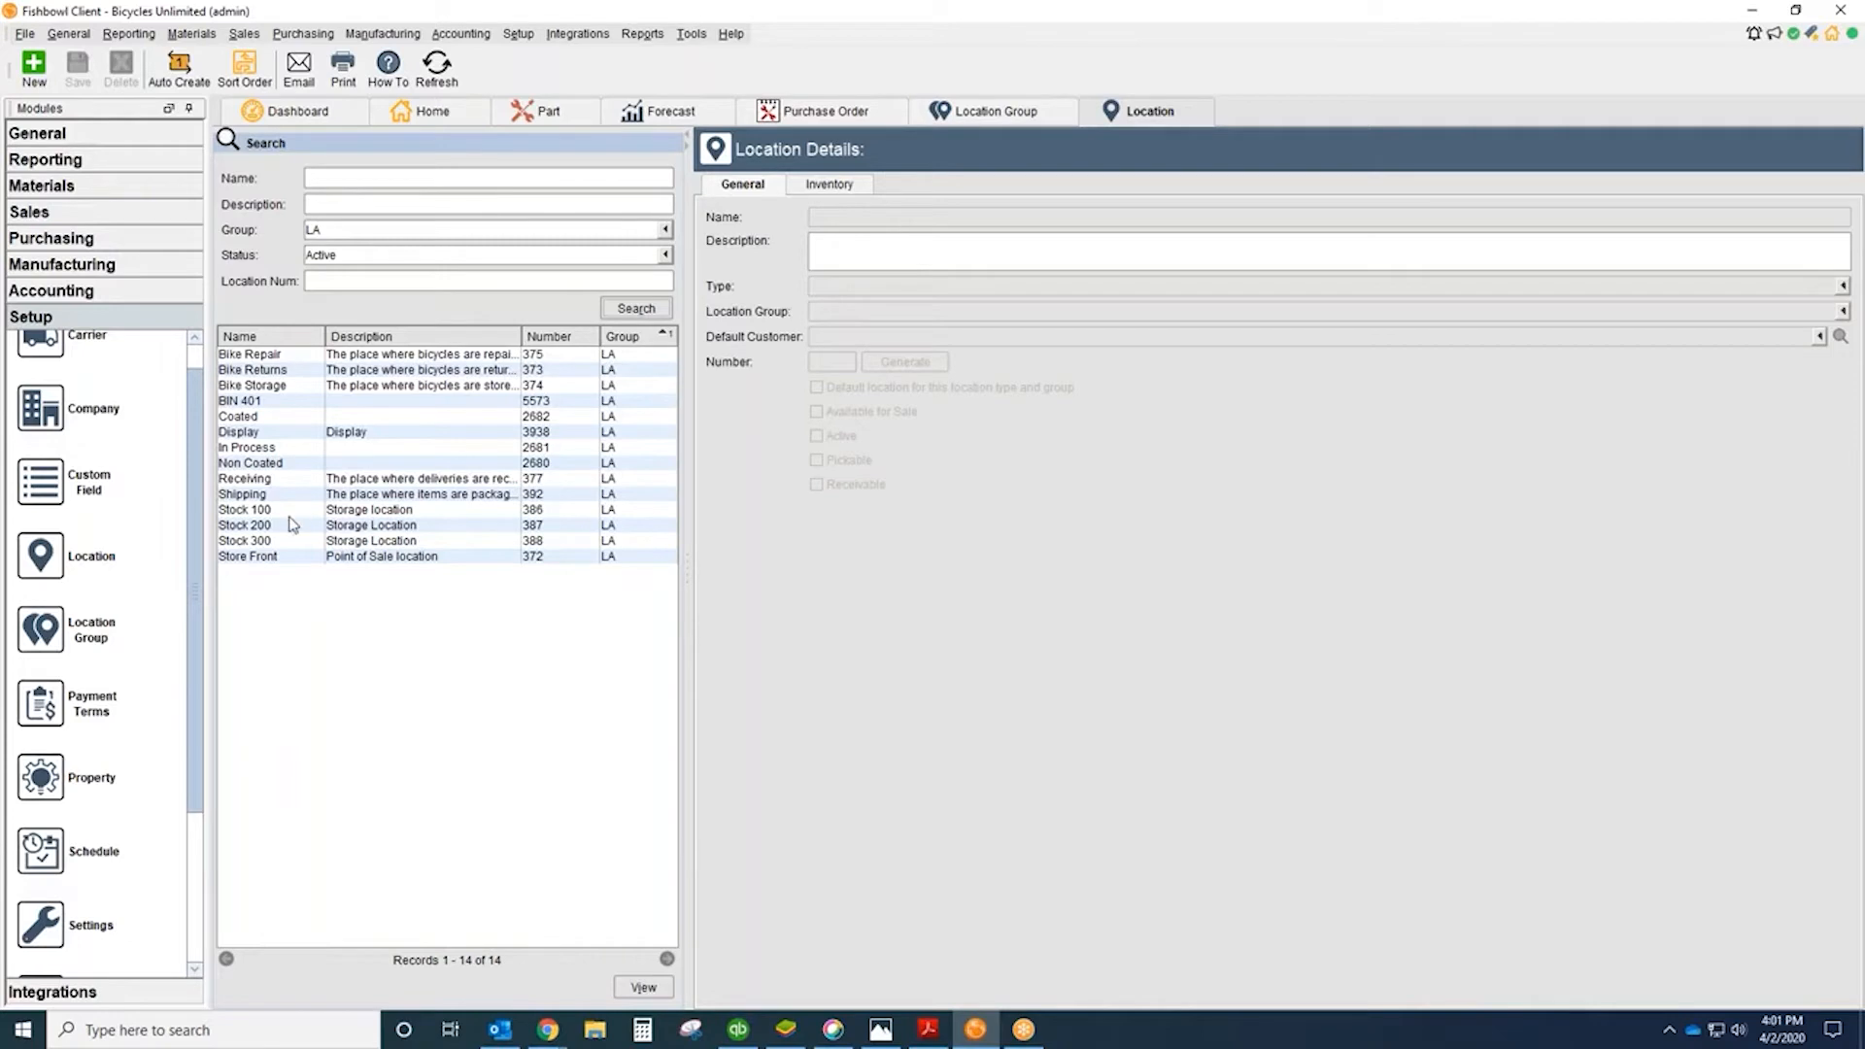
click(290, 525)
click(295, 514)
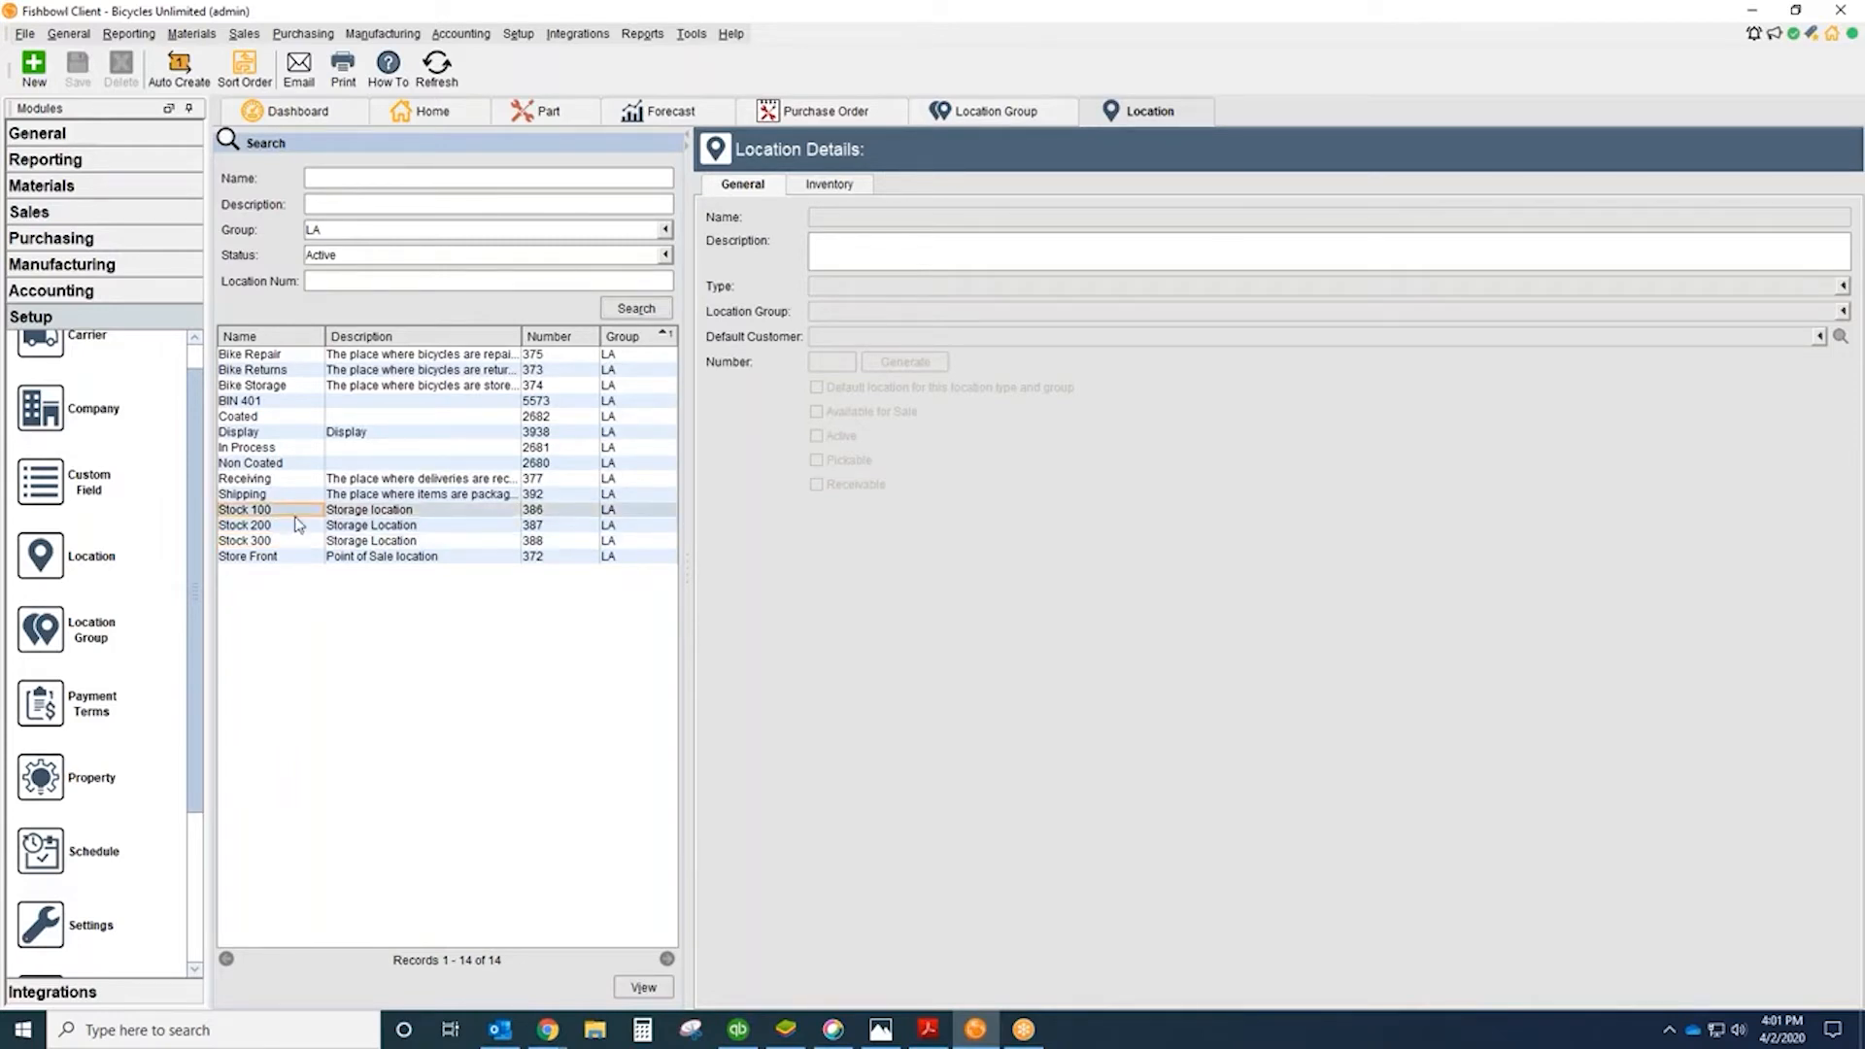
Step: Review the inventory held in location BIN 401, then search for the active locations in the SLC group
click(294, 401)
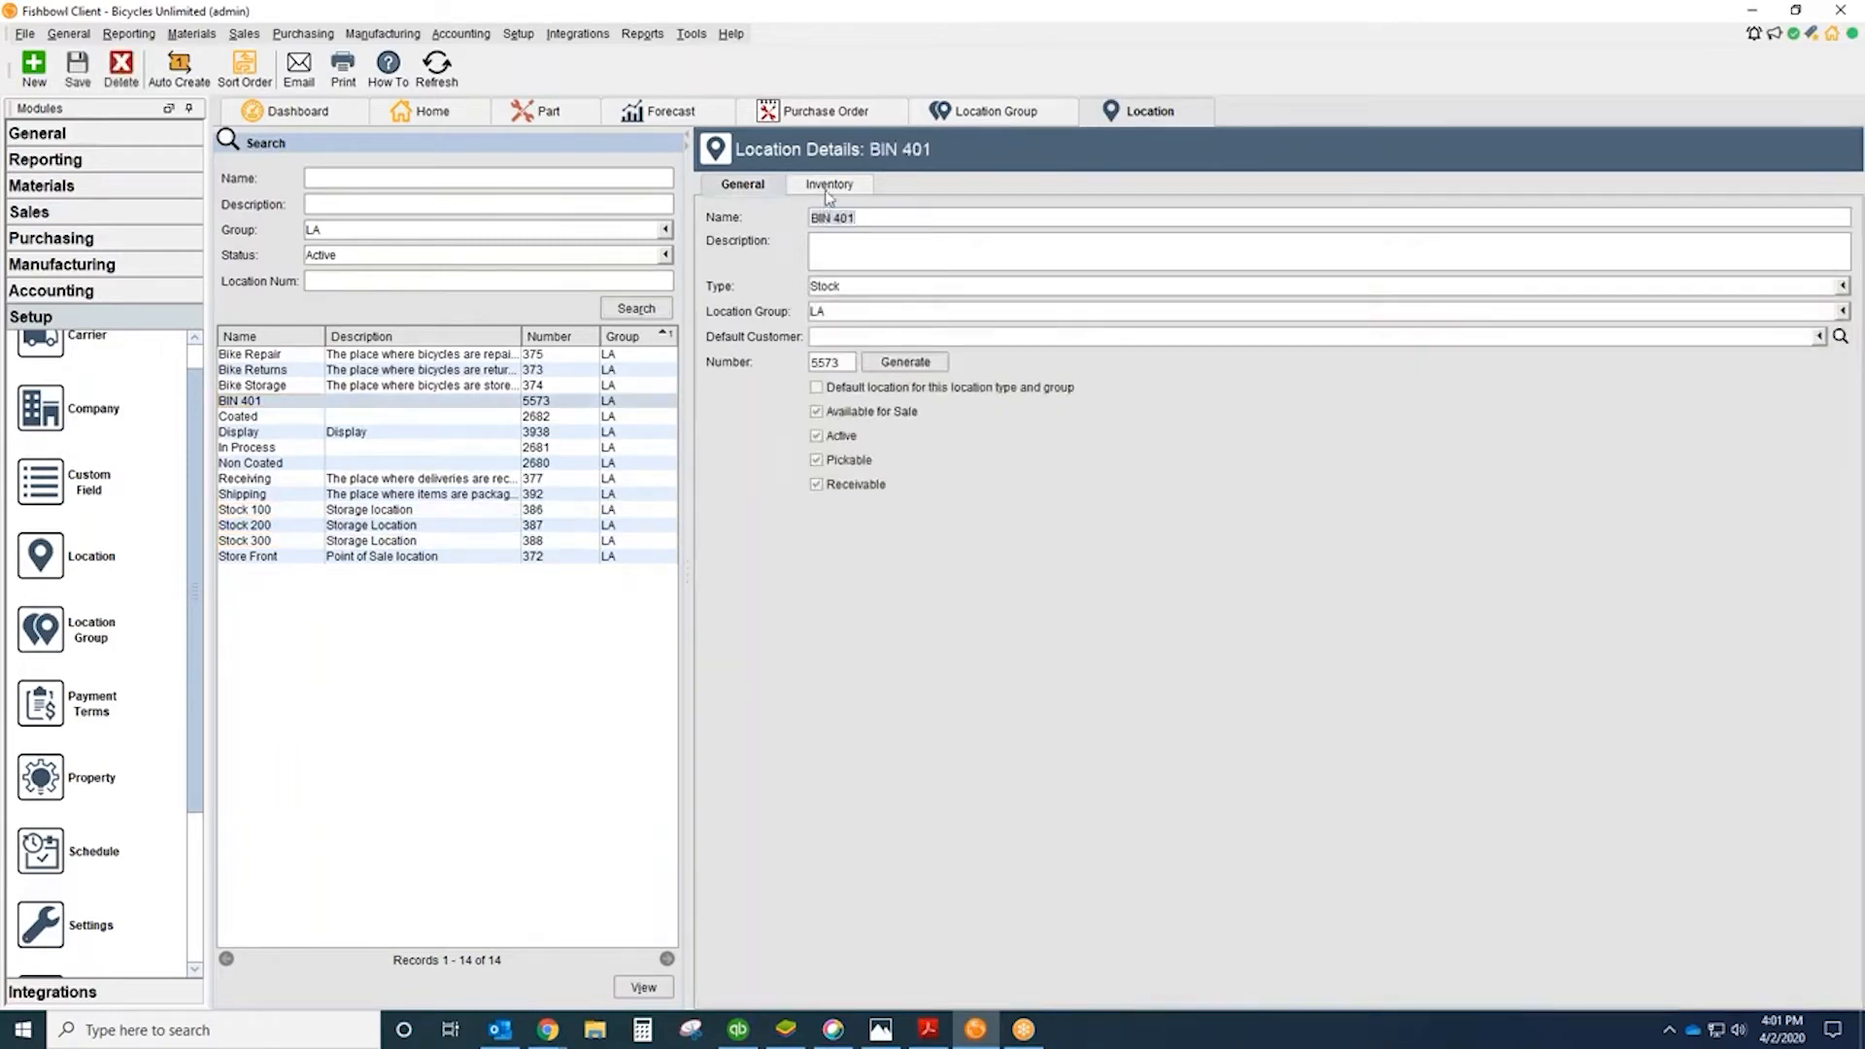
click(829, 186)
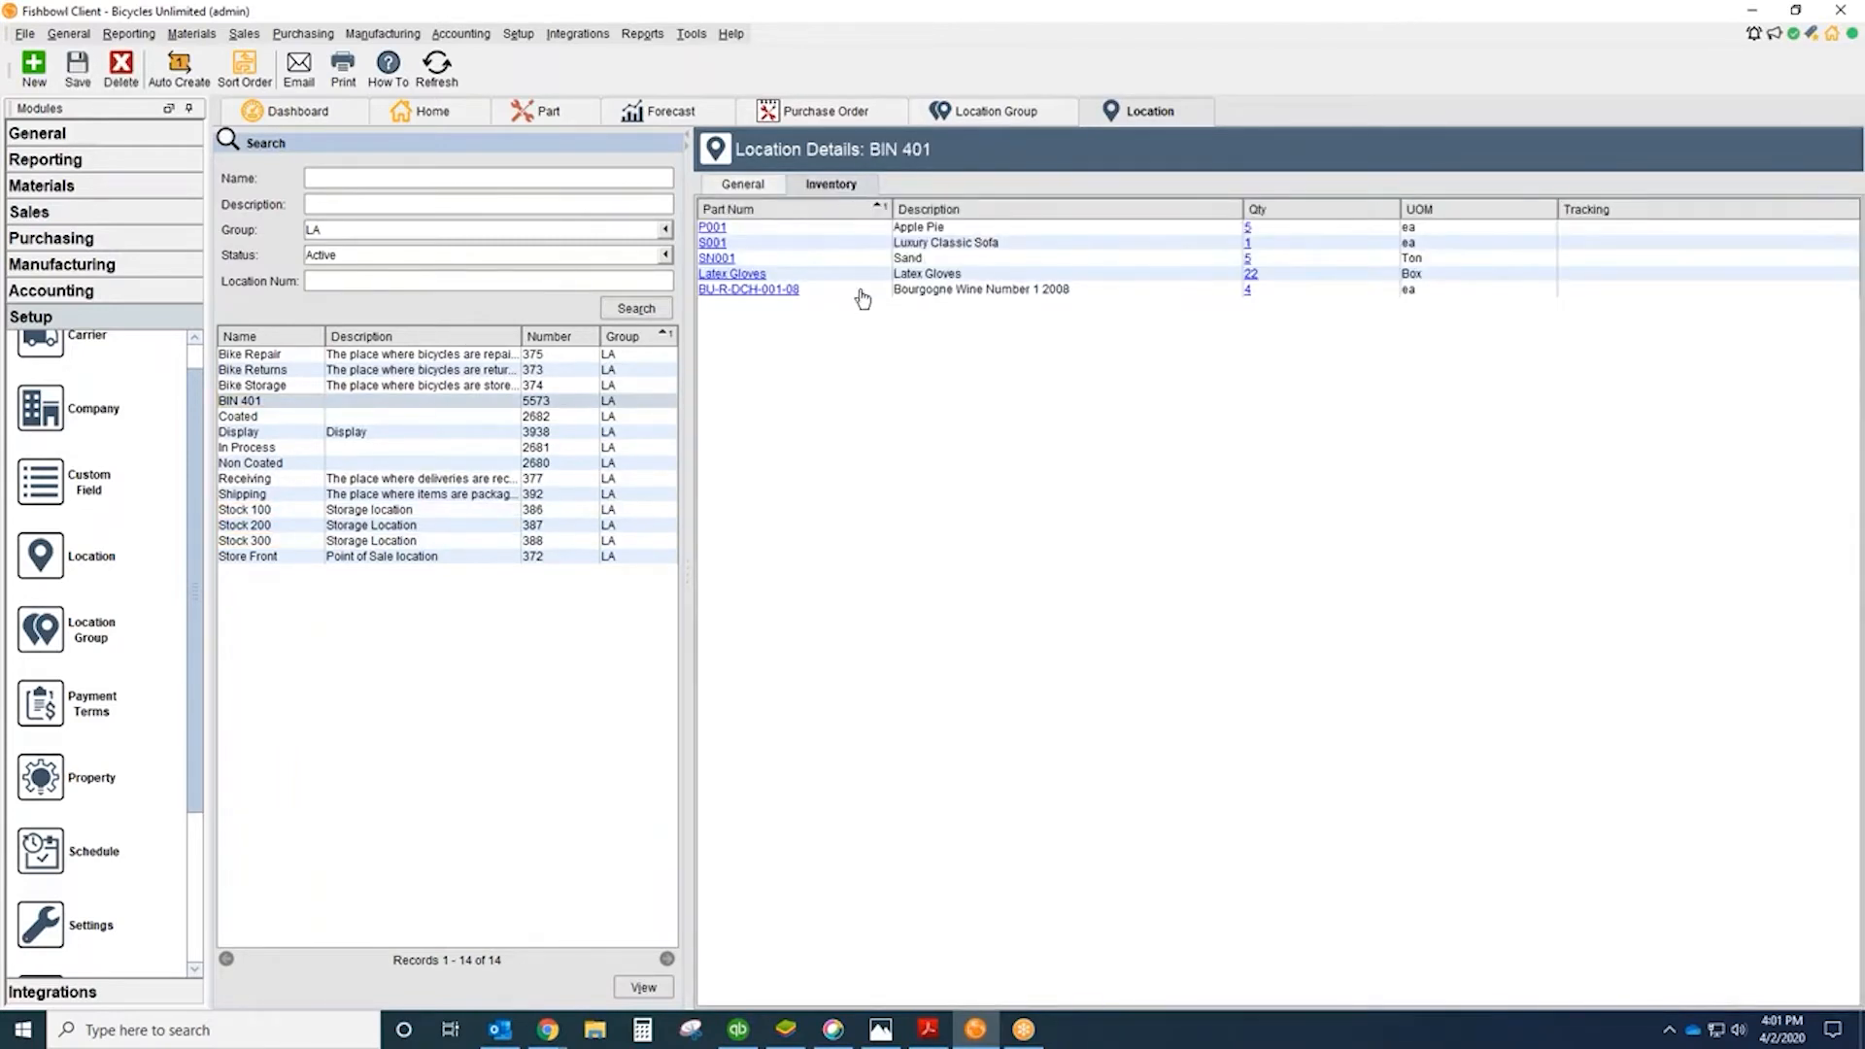
click(664, 229)
click(369, 409)
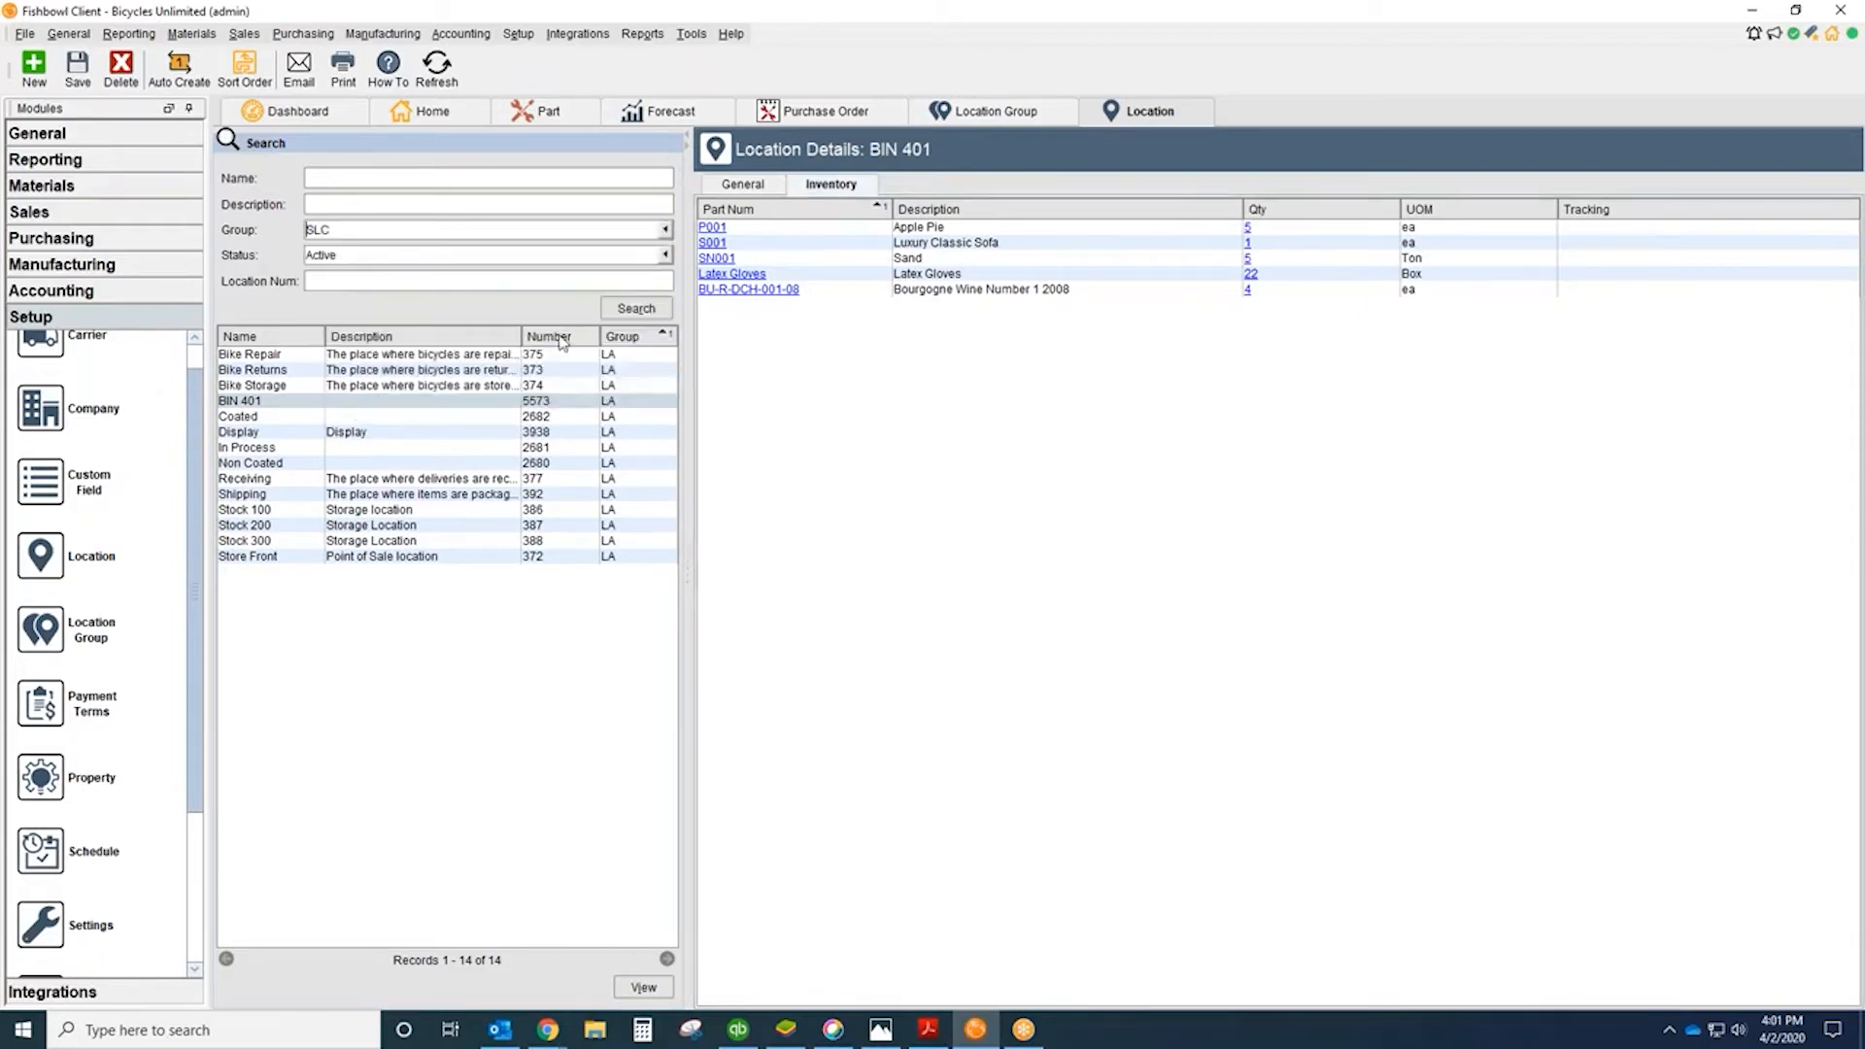
click(656, 309)
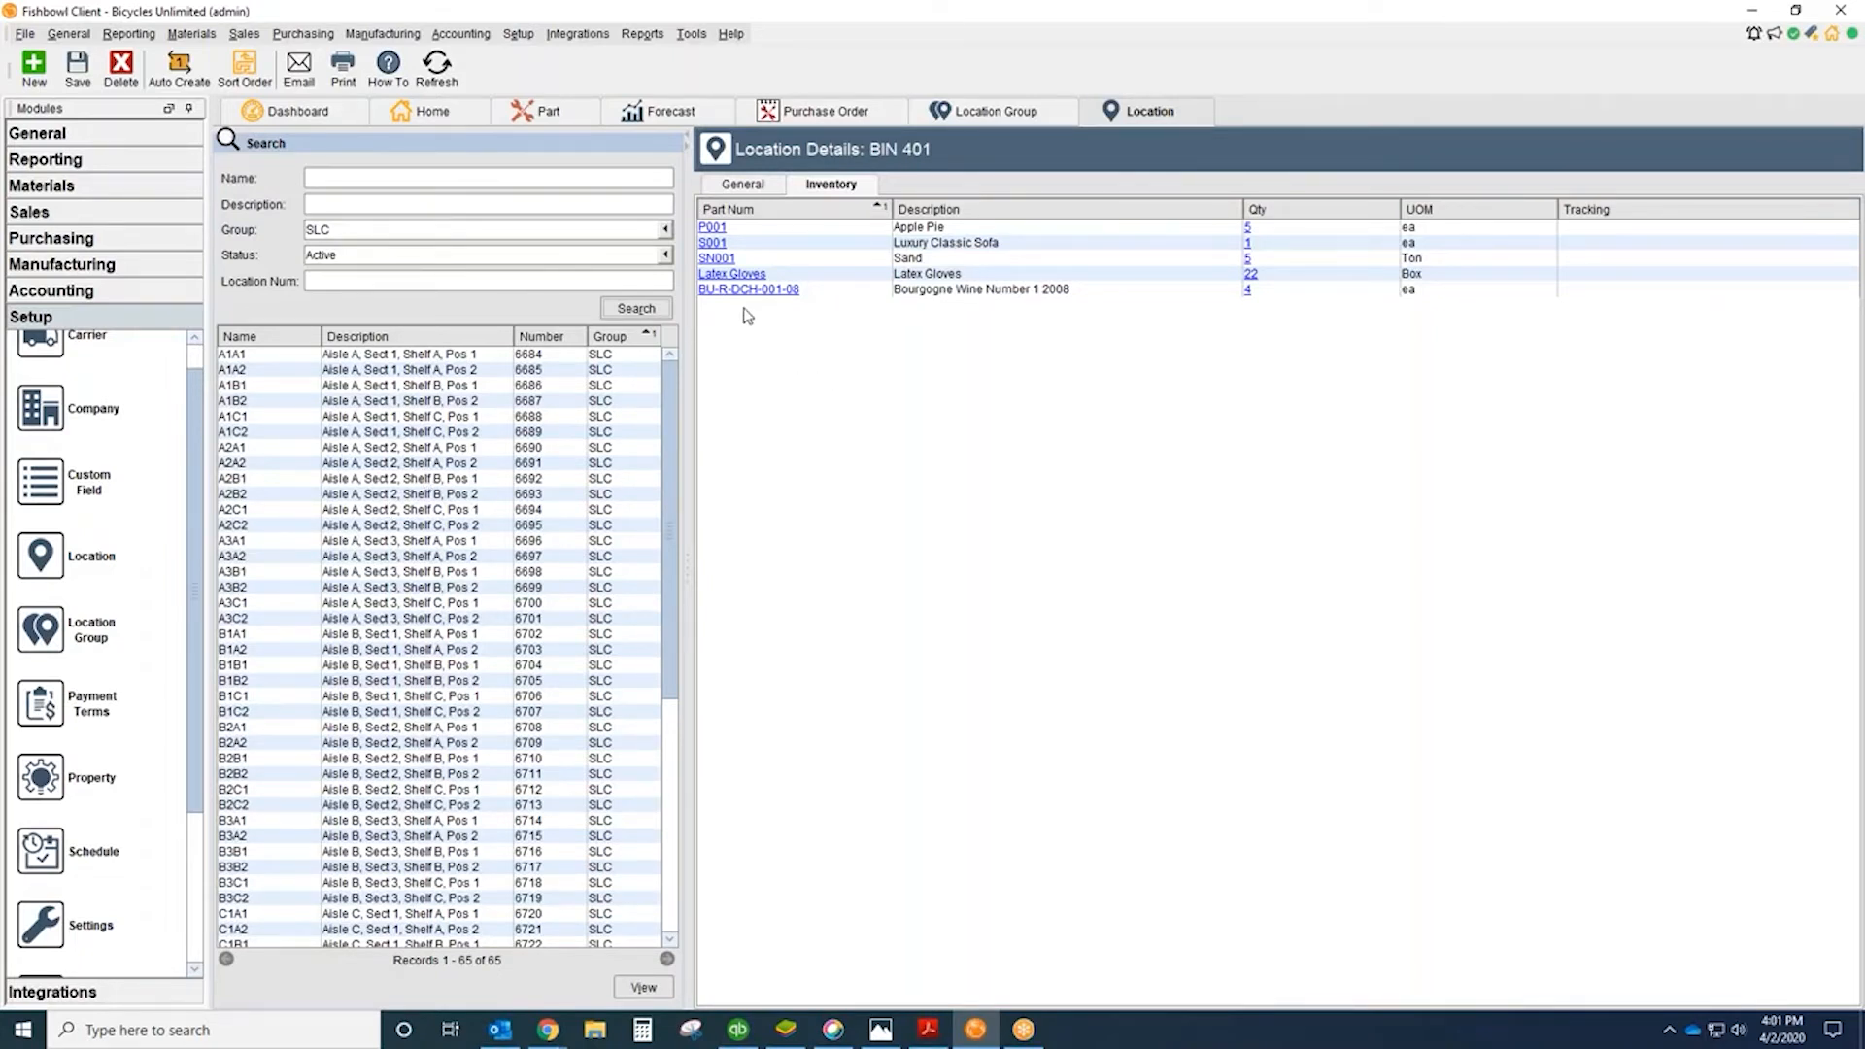
Step: Open the inventory details of part B202, mark its on-hand quantity and location list on screen, and clear the markings
click(548, 113)
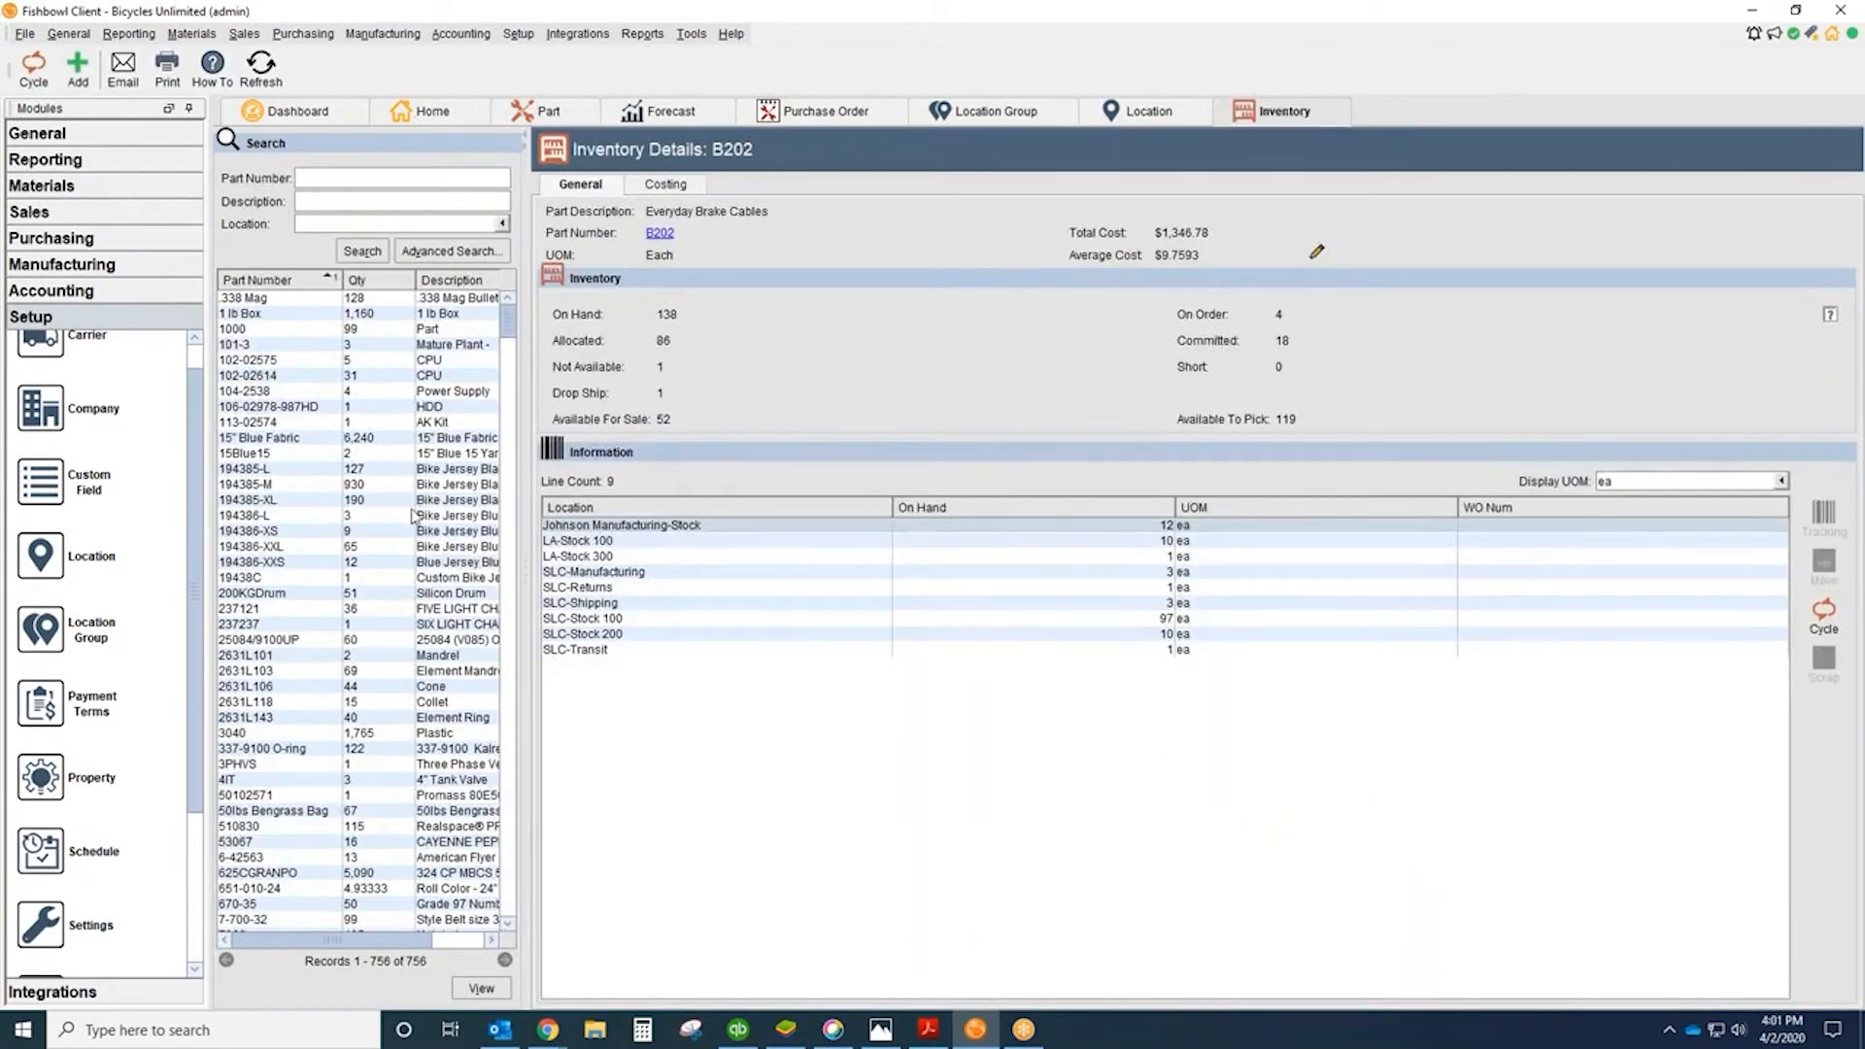
click(412, 515)
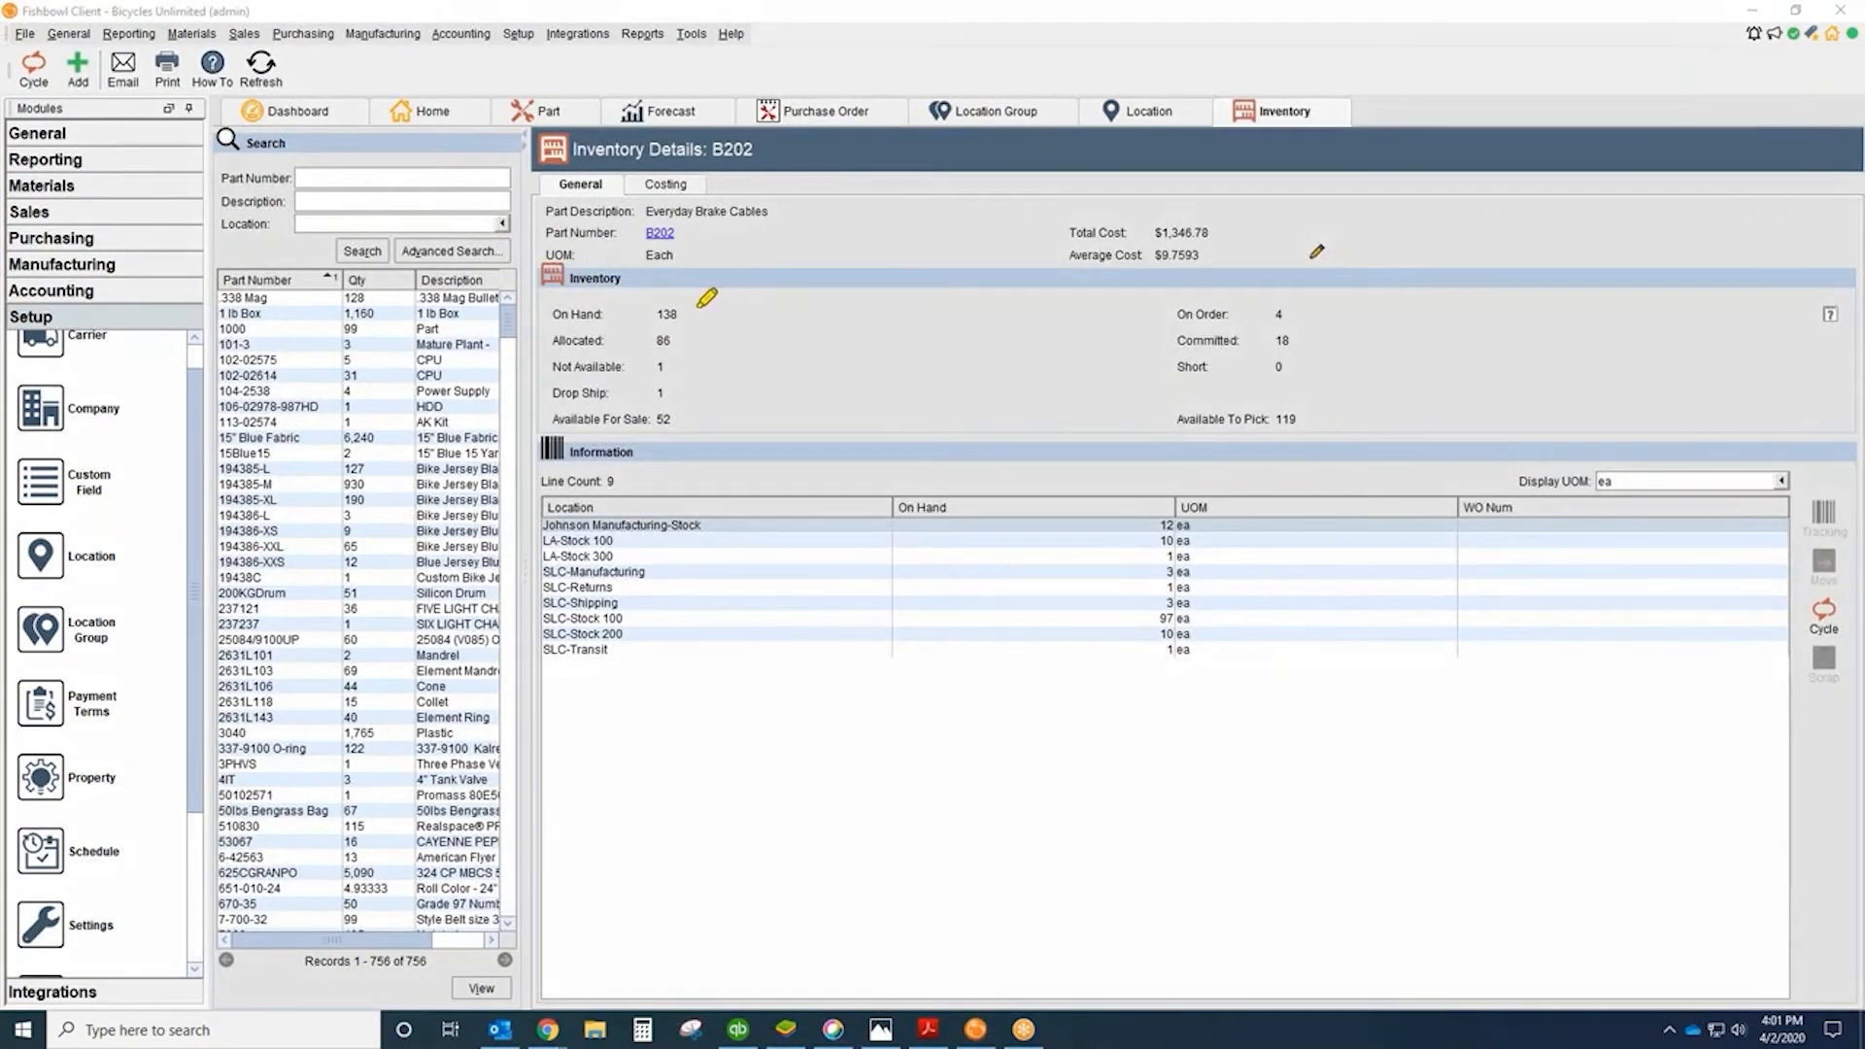
drag(699, 304, 716, 297)
mouse_move(664, 476)
mouse_down()
mouse_move(633, 472)
mouse_move(534, 539)
mouse_move(691, 641)
mouse_move(673, 472)
mouse_up()
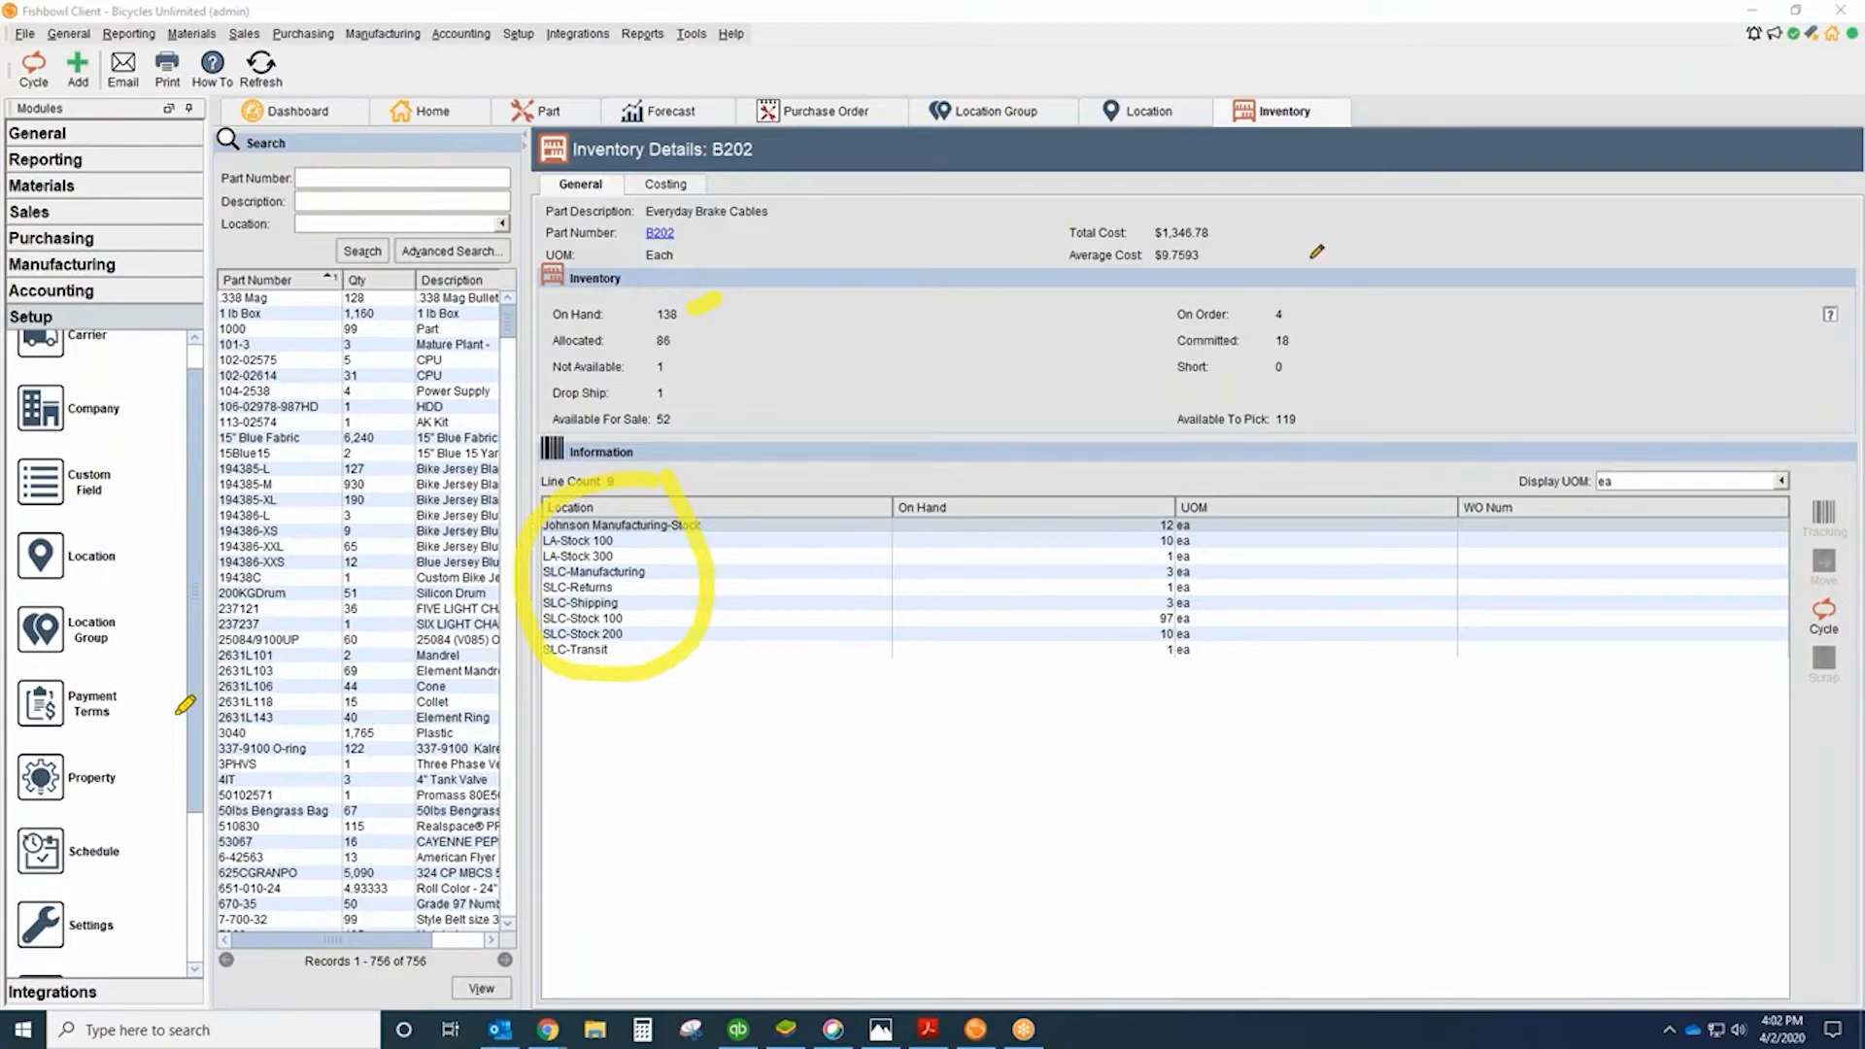
key(Escape)
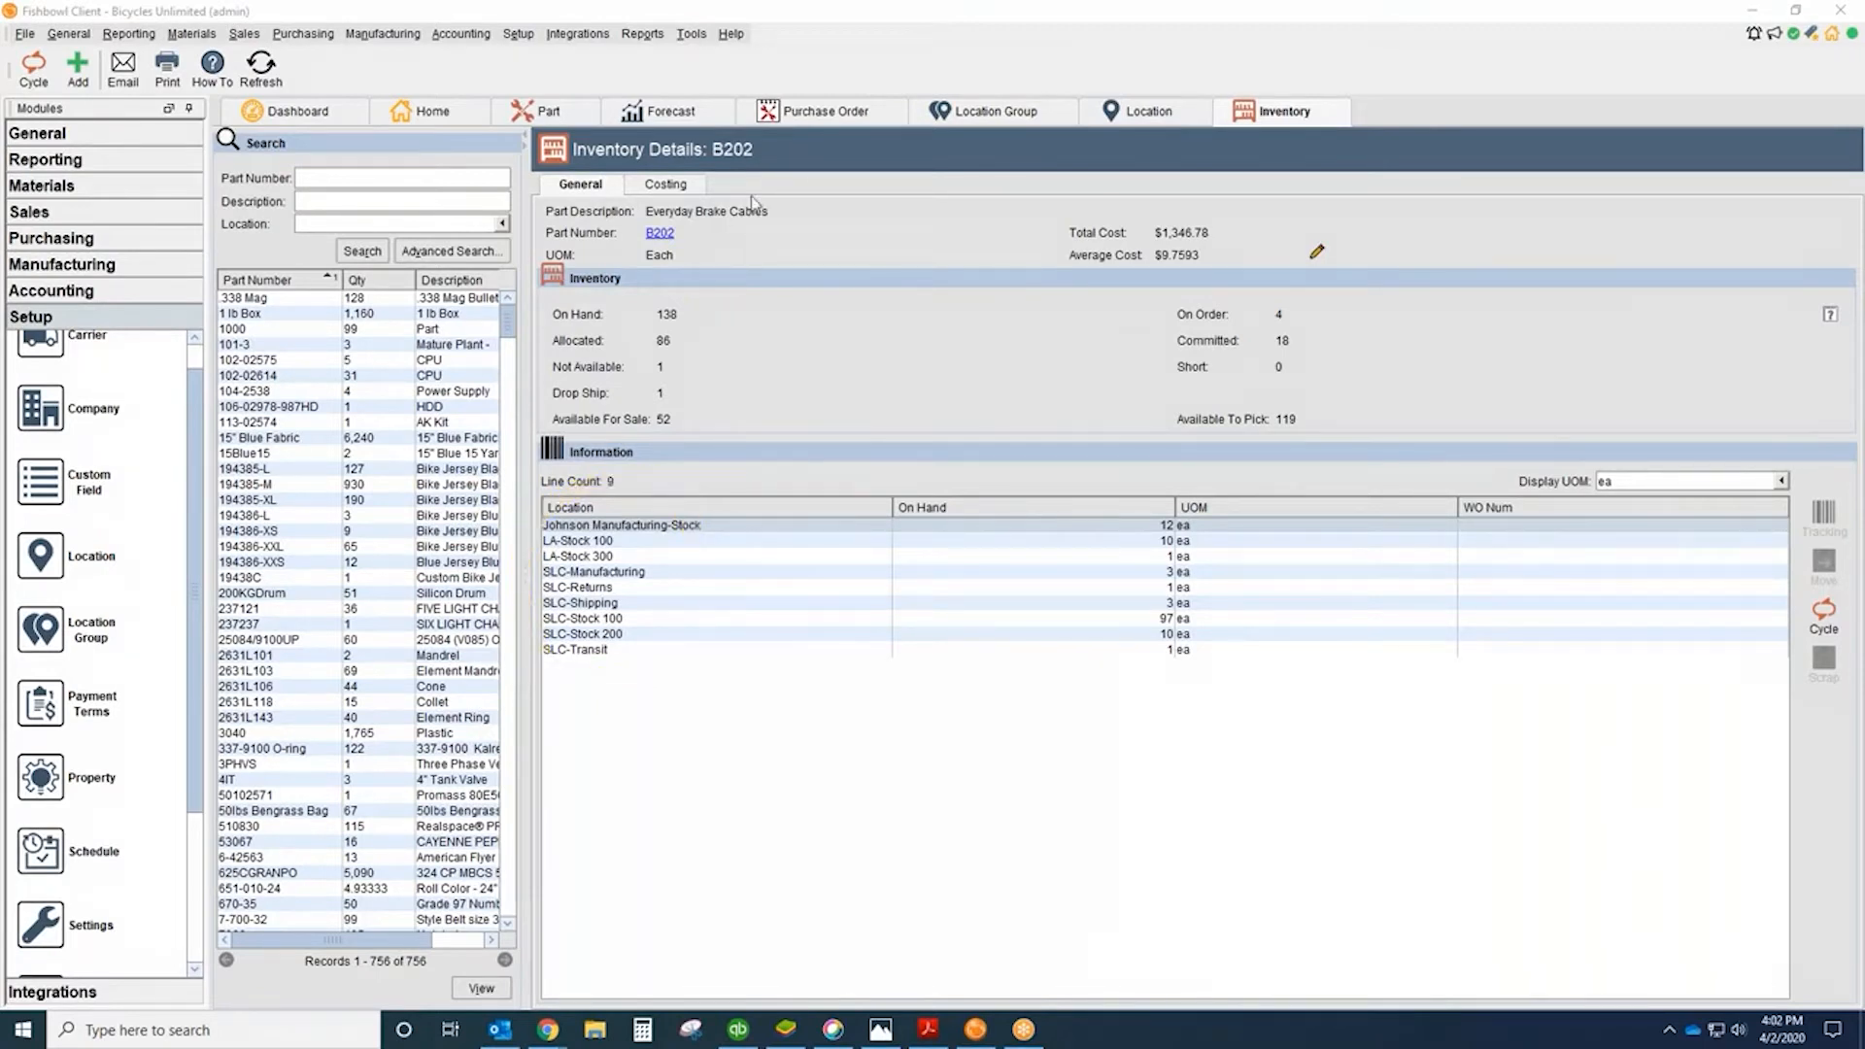
Step: Return to the Part module, show the Materials modules and search part descriptions for granola
click(541, 114)
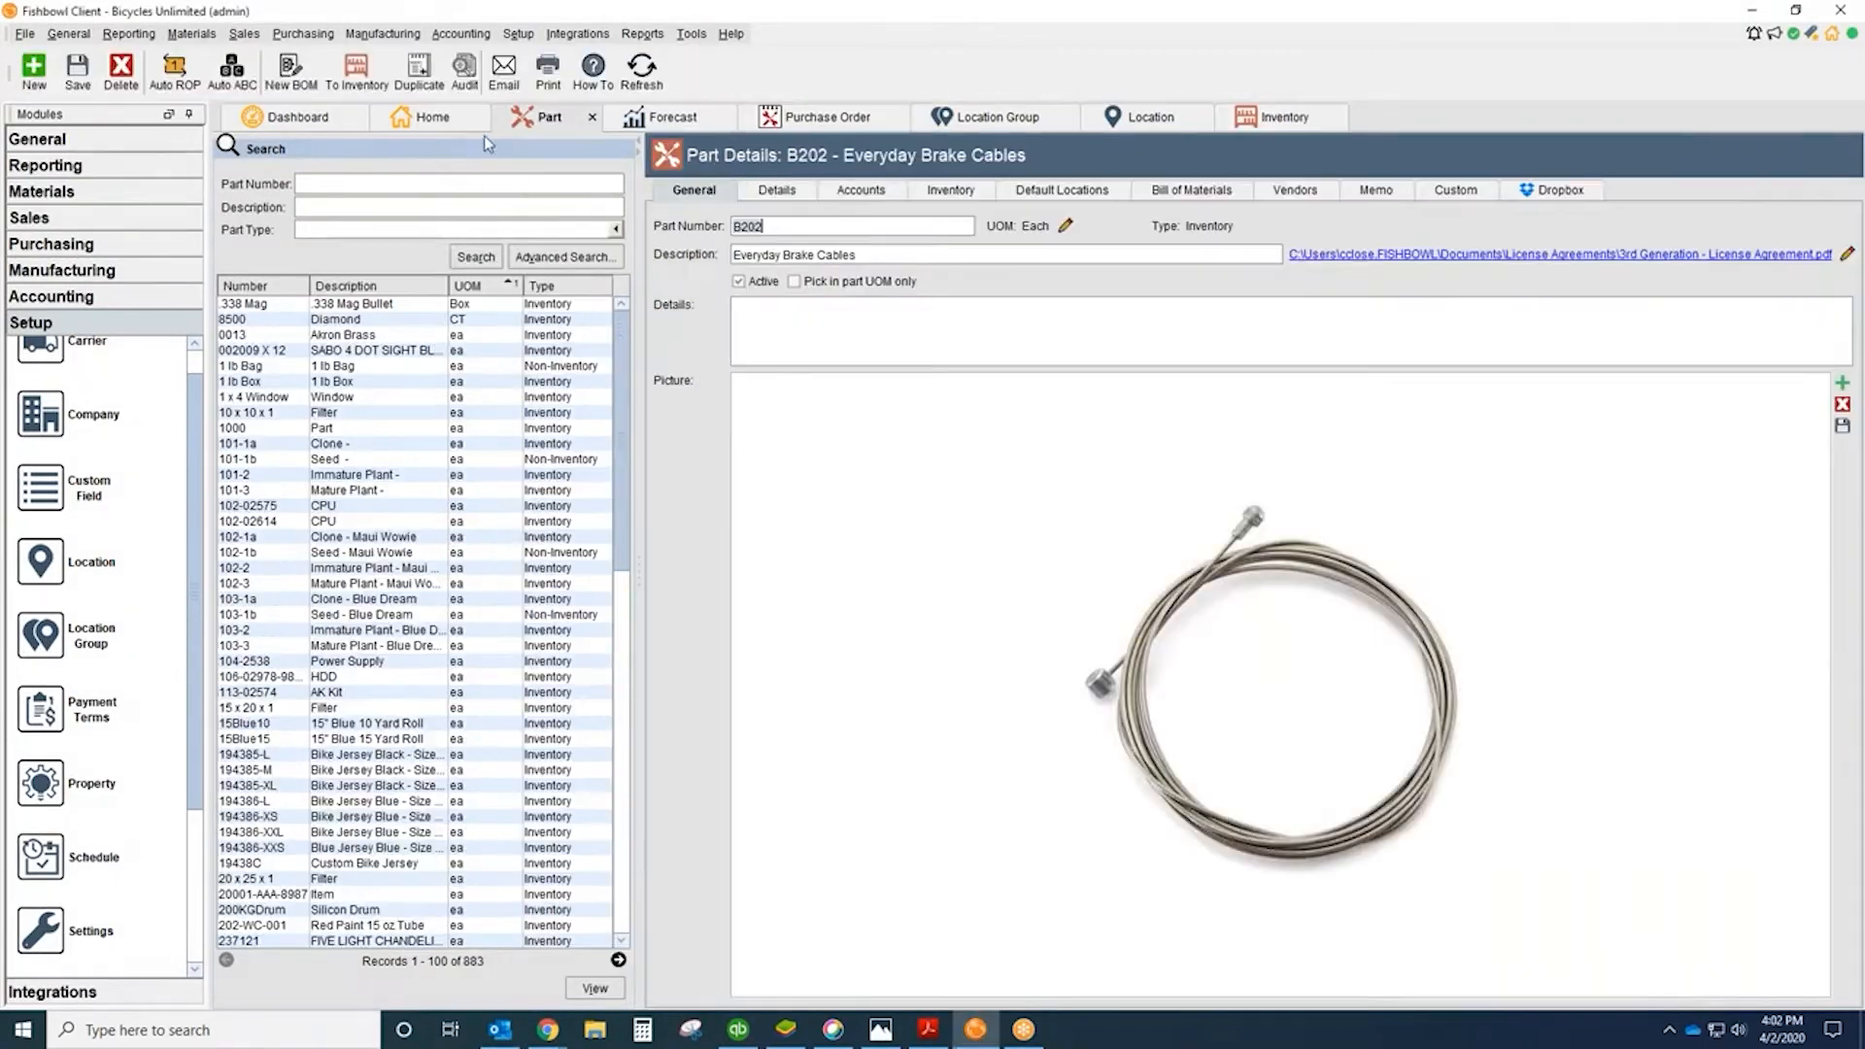
click(97, 191)
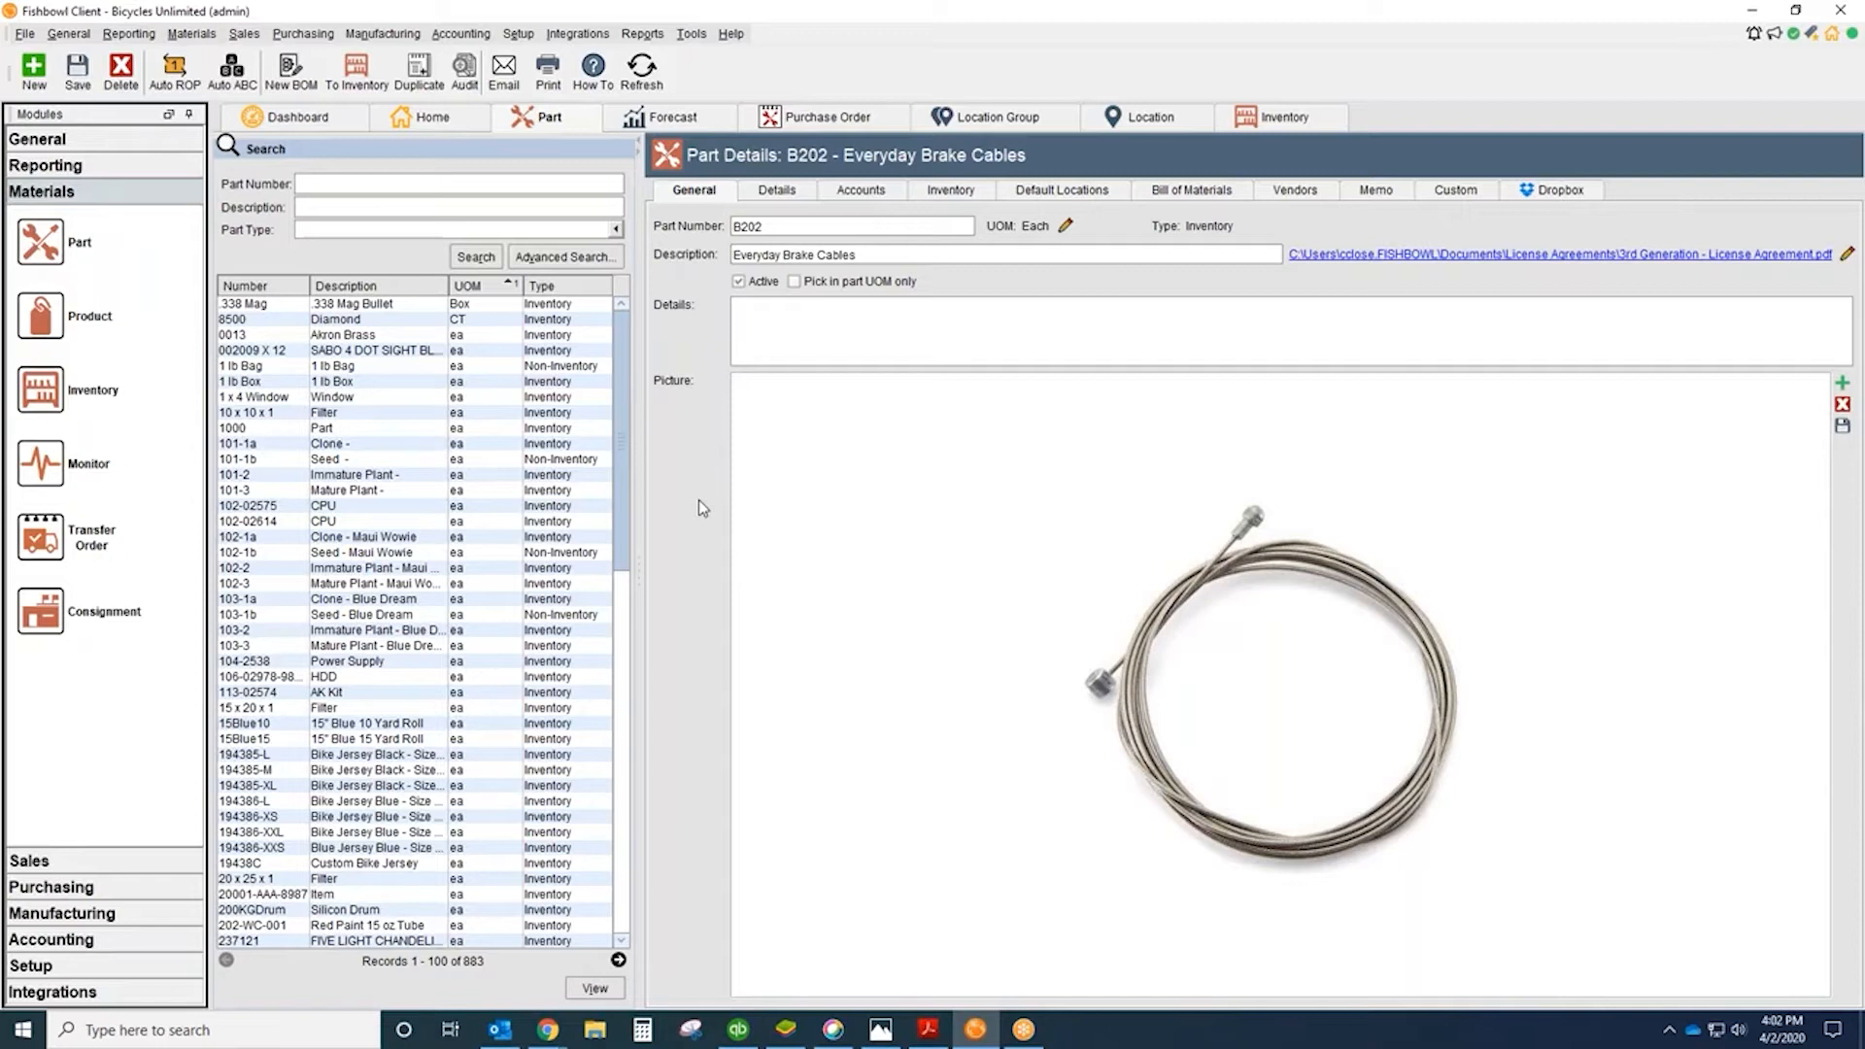
click(331, 208)
text(g)
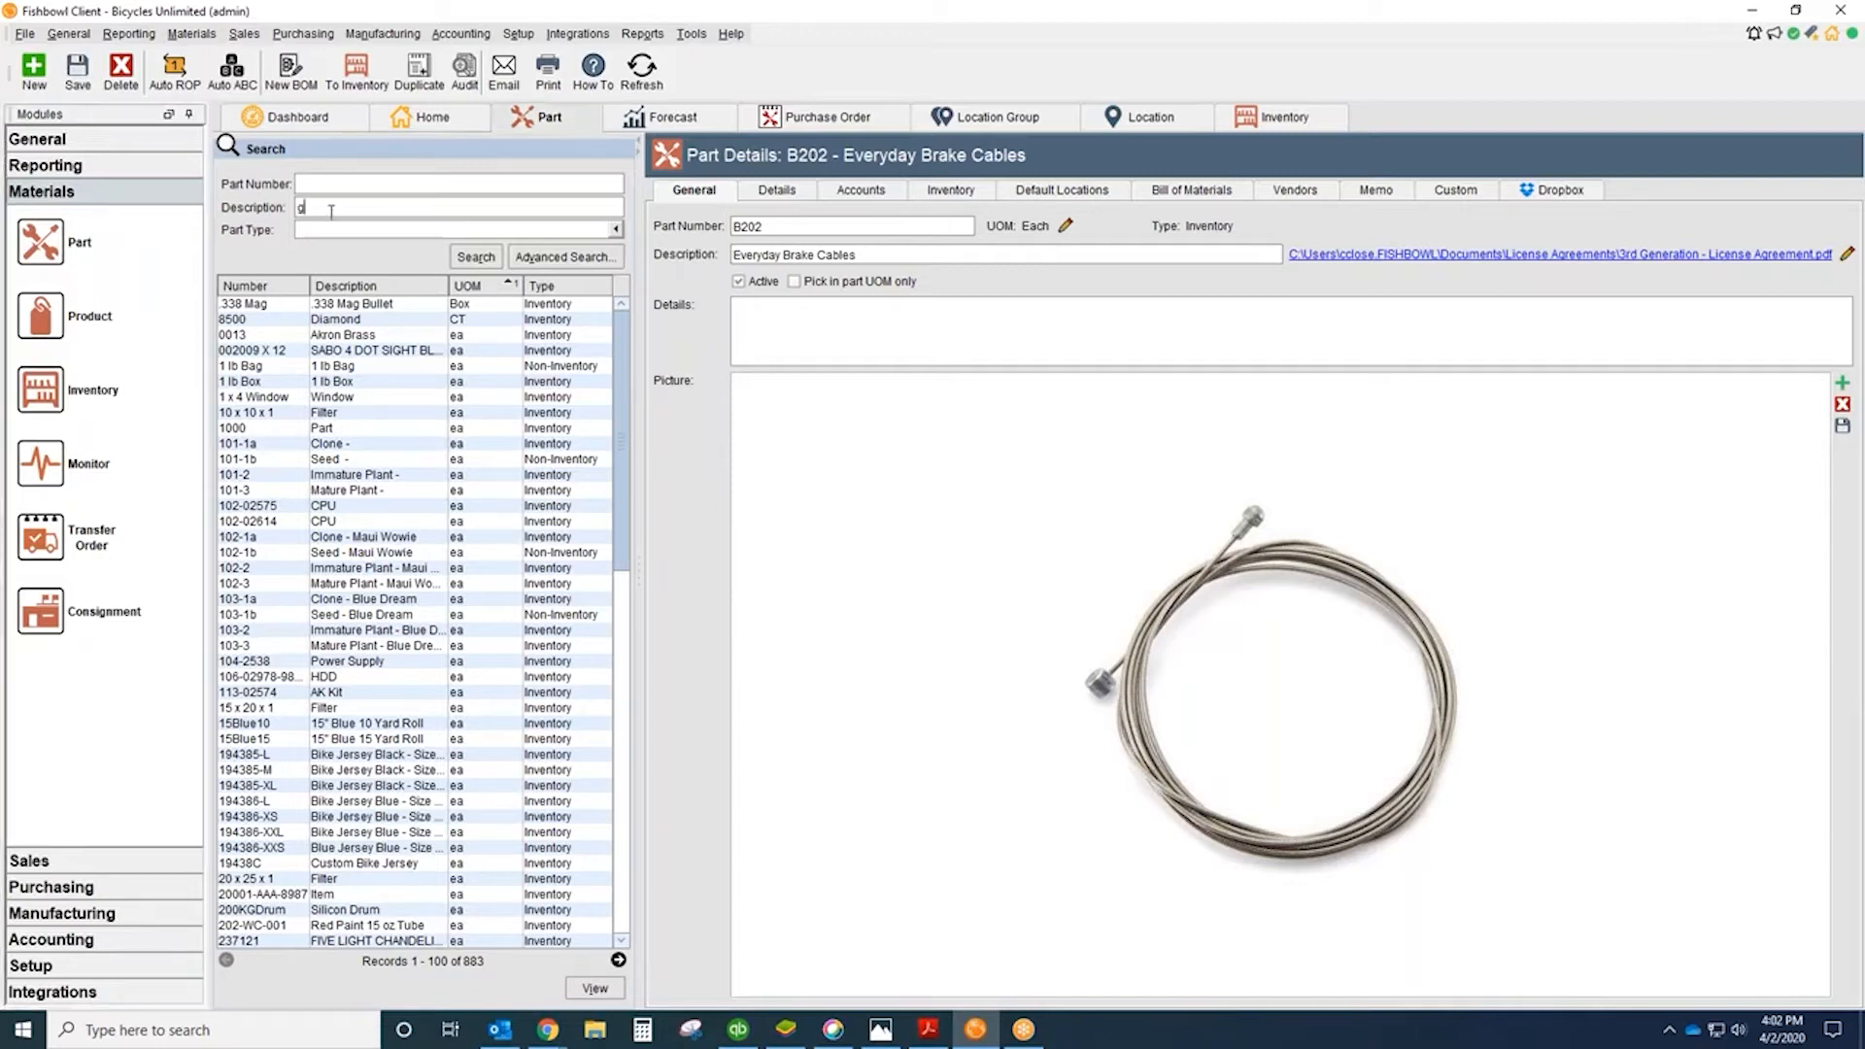
text(ranof)
text(a)
key(Return)
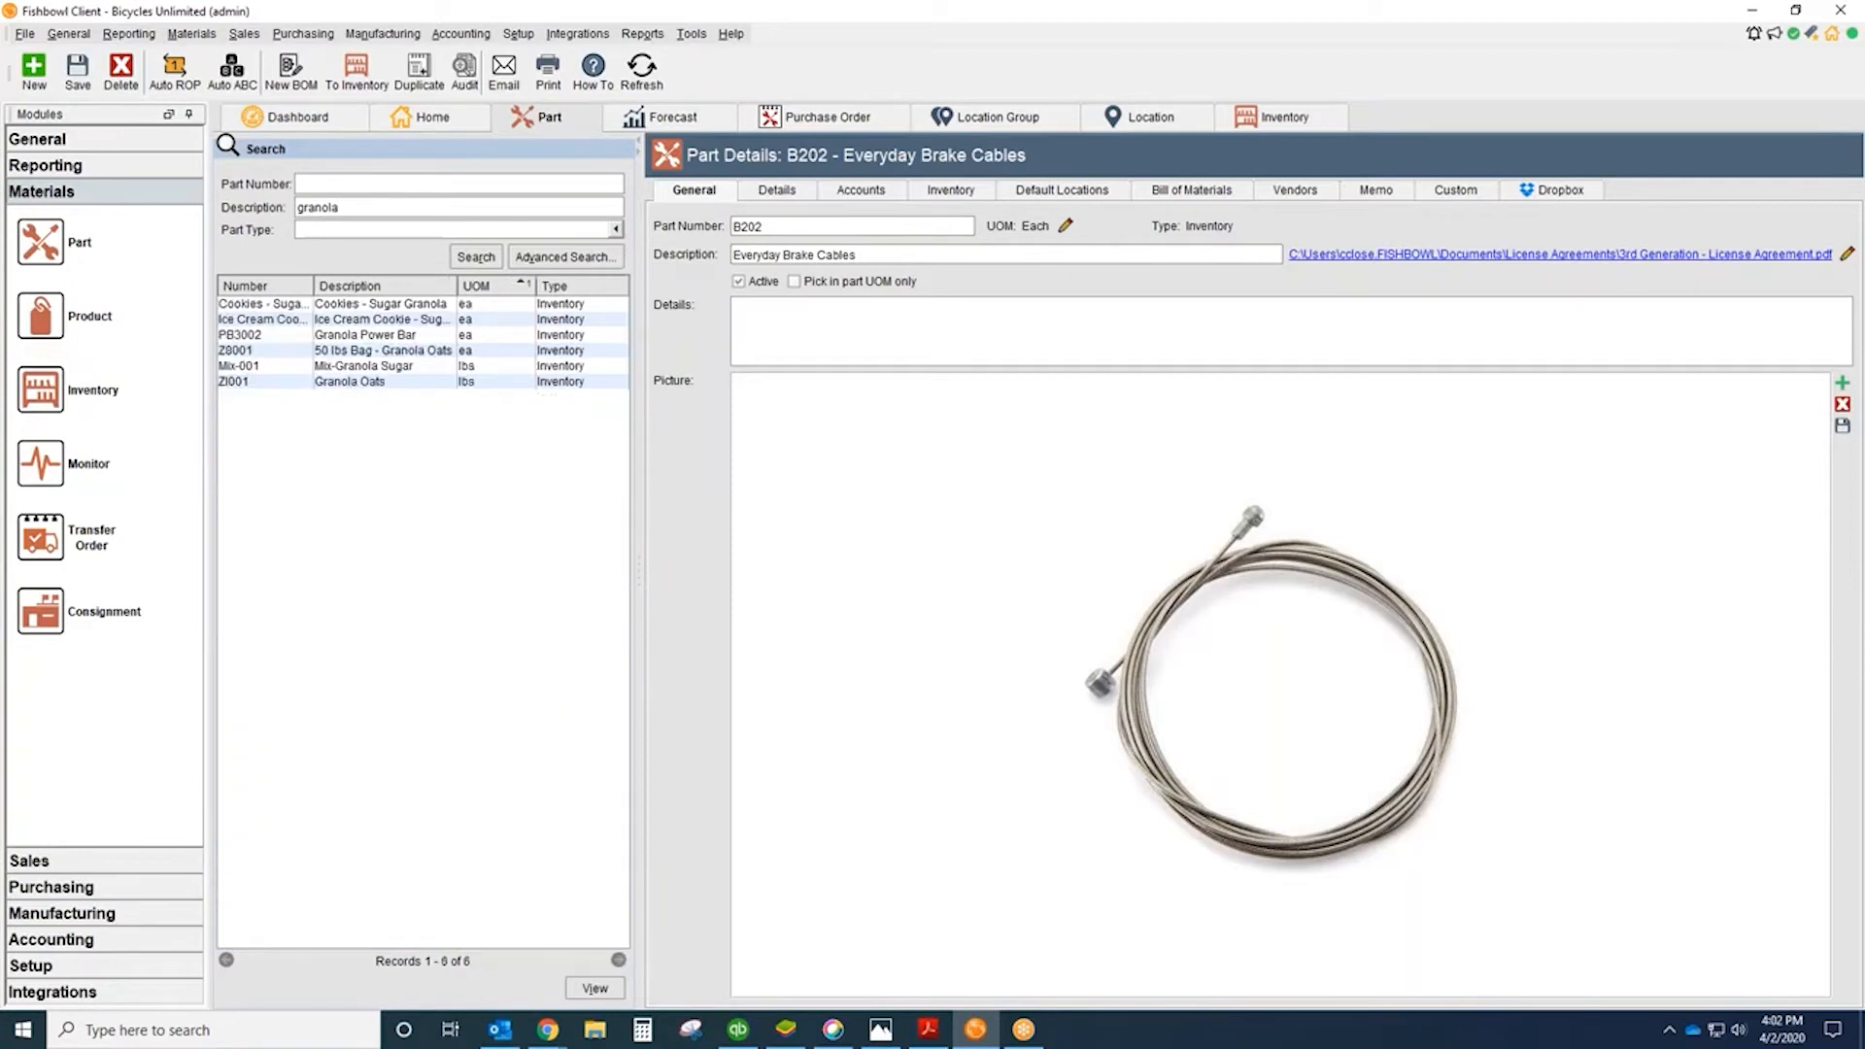
Step: Look at part Z8001, then open PB3002 Granola Power Bar and examine its Expiration Date and Lot Number tracking options
click(279, 352)
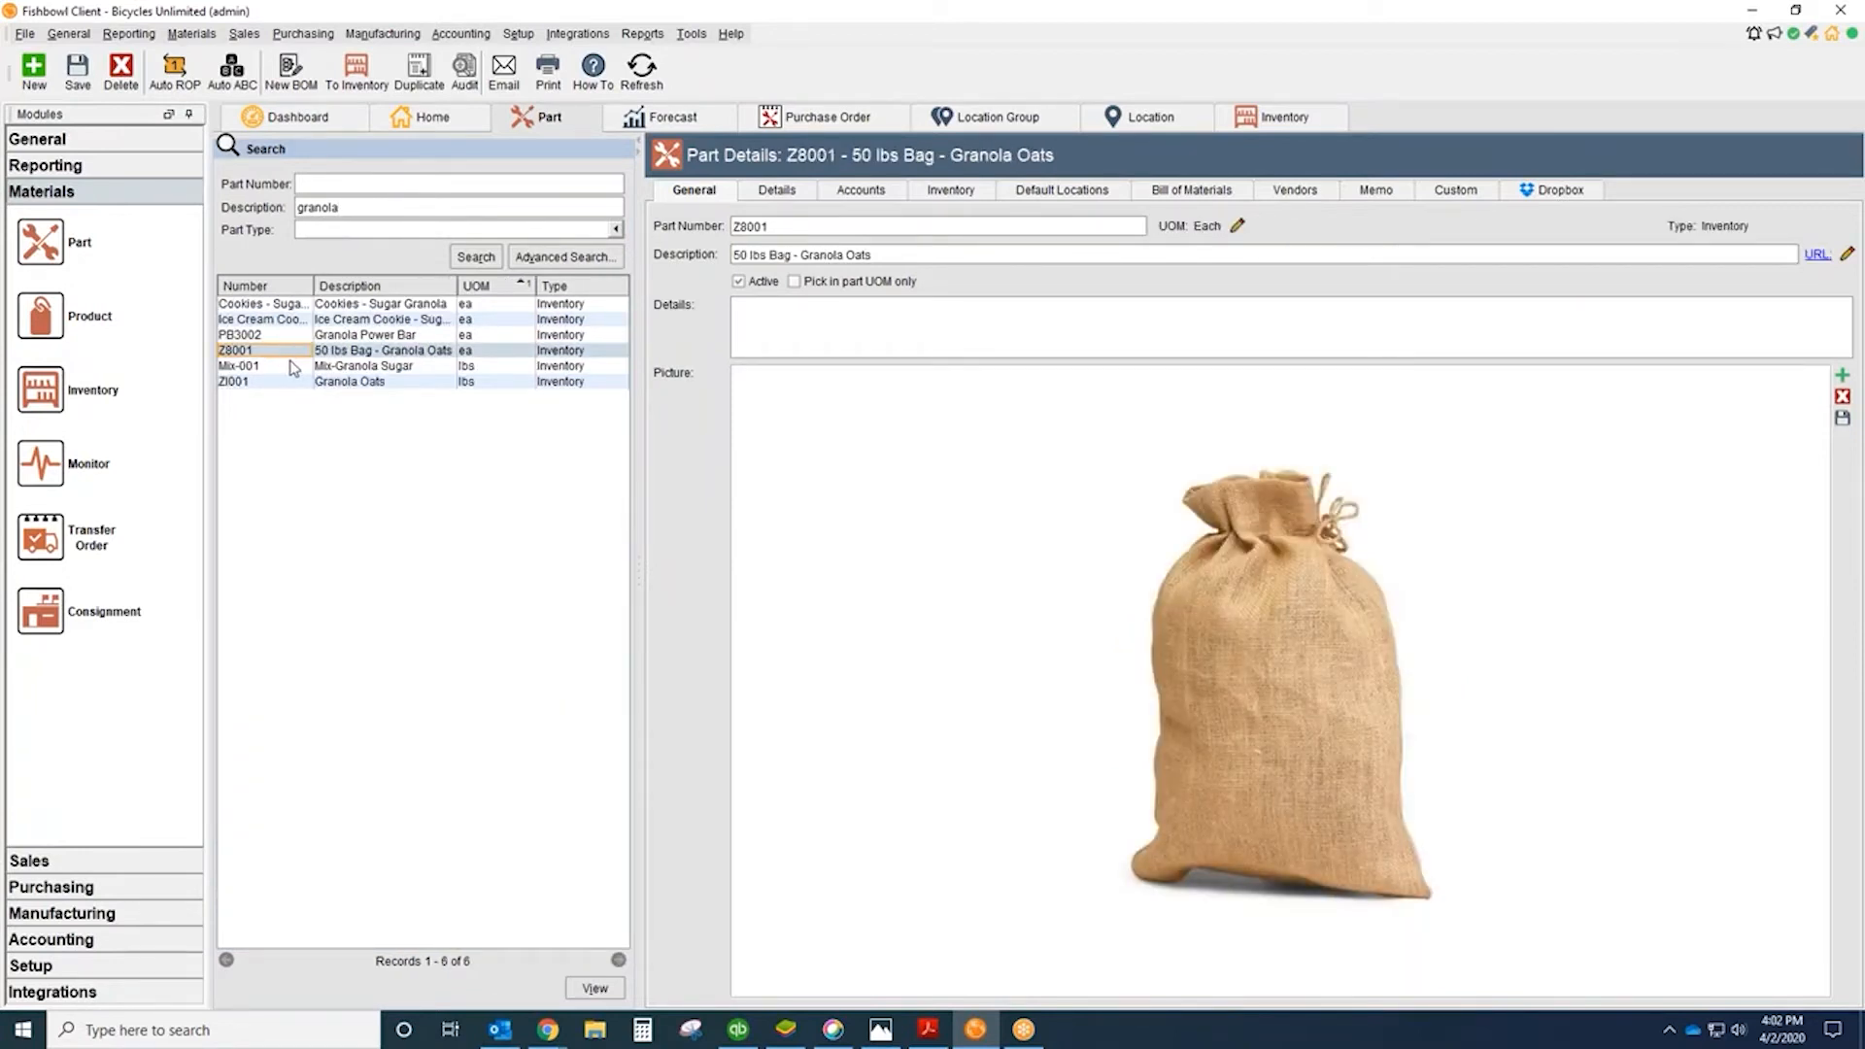
click(295, 336)
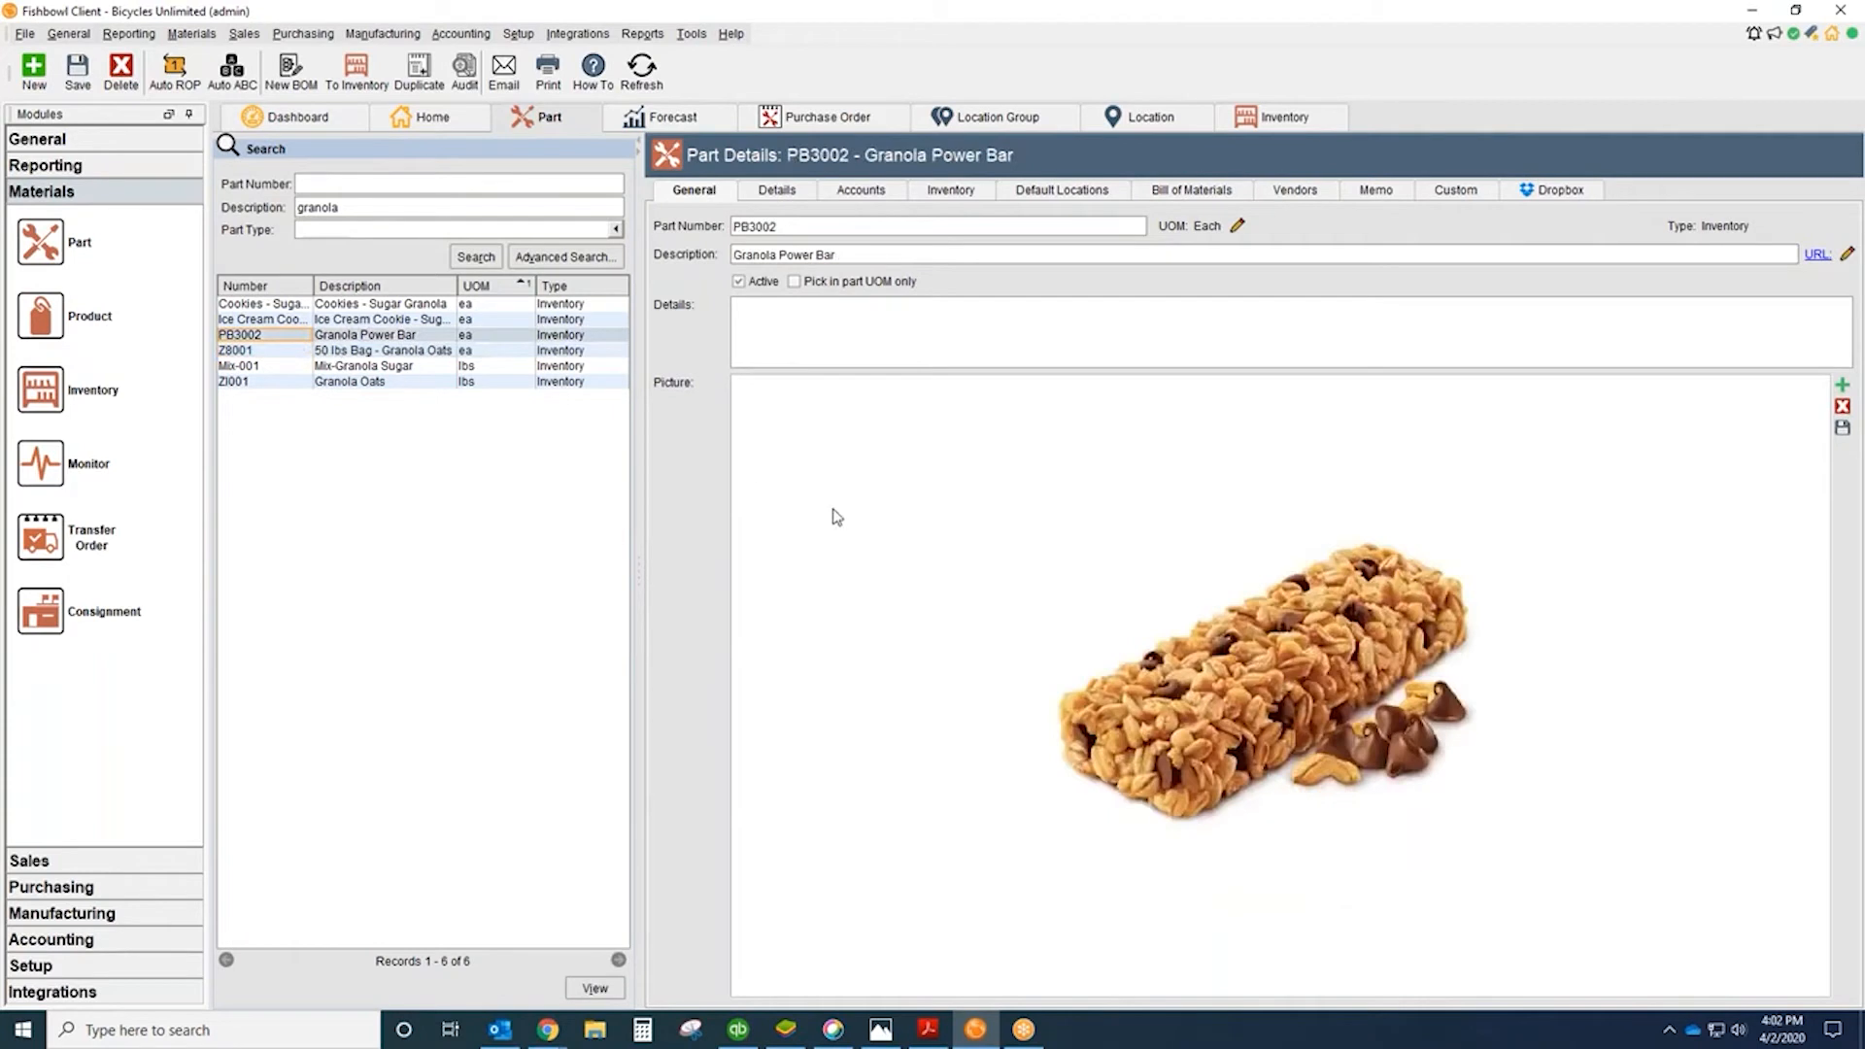
click(778, 191)
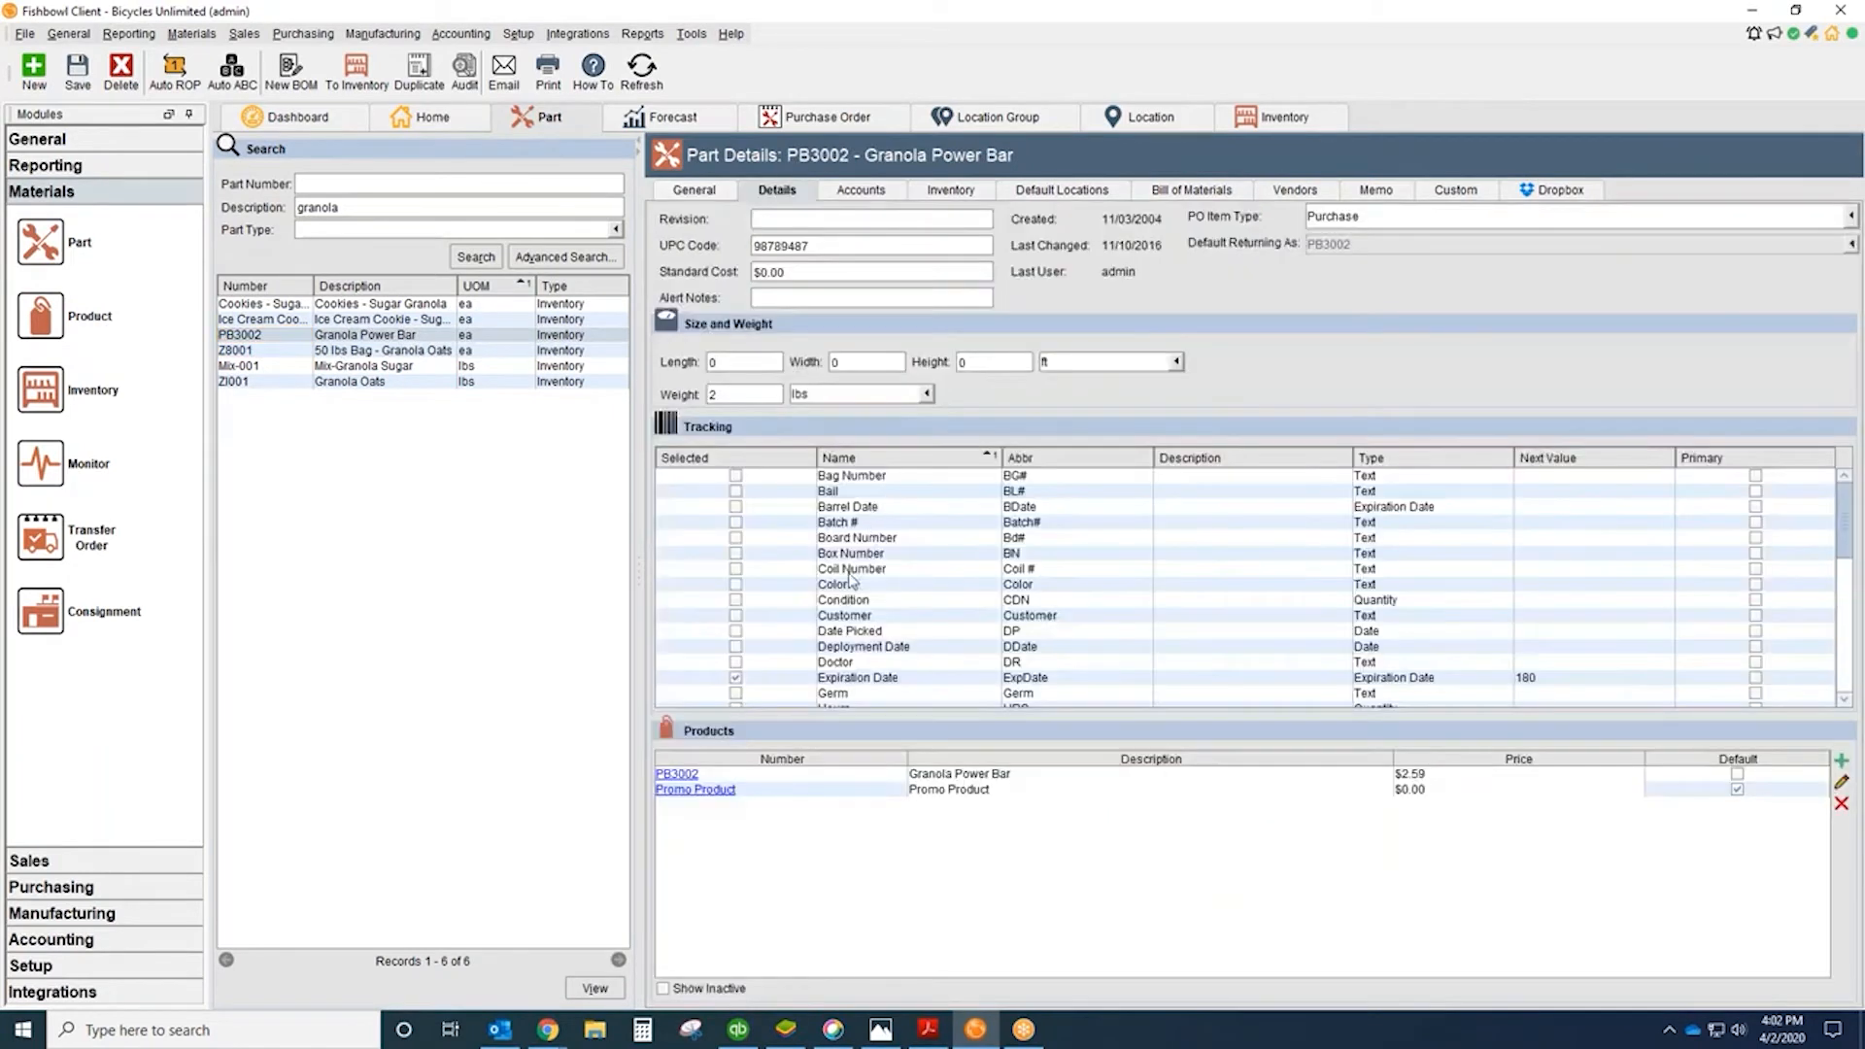
click(871, 680)
scroll(867, 641, down, 3)
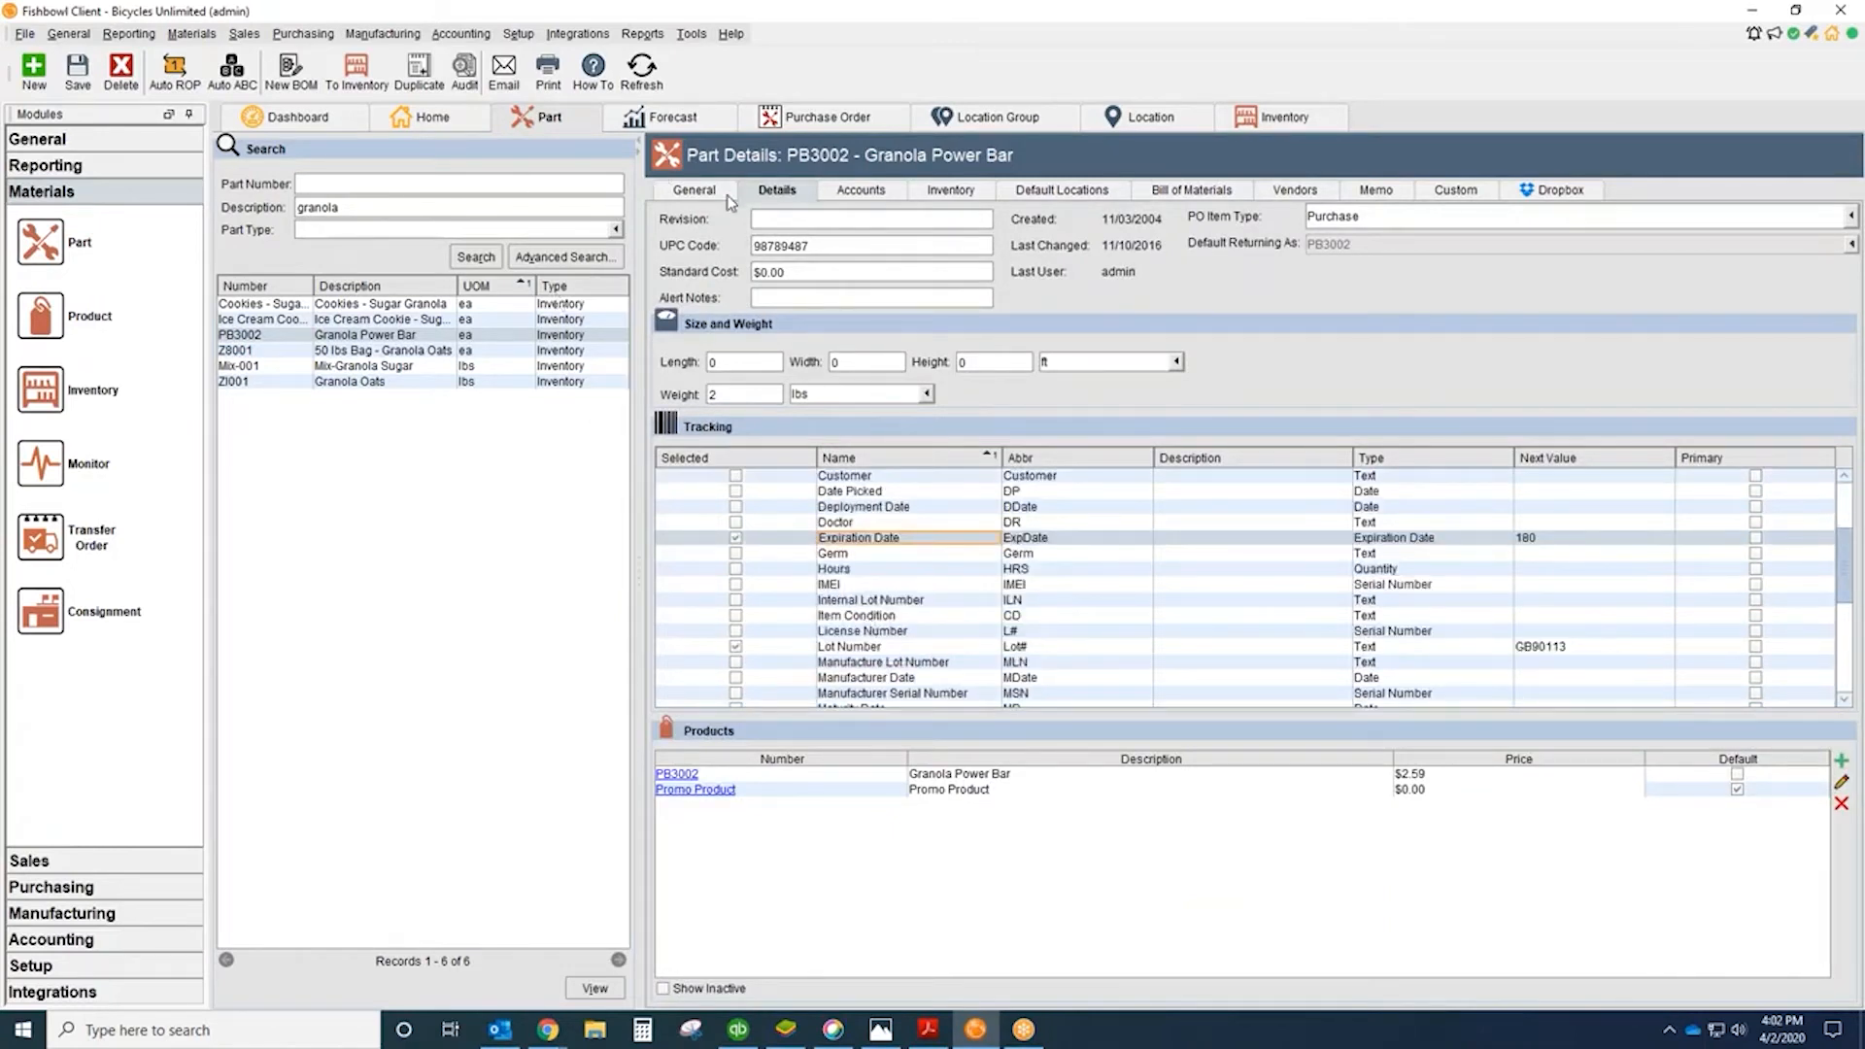
Step: Go back to the part's general information, search part descriptions for "list" and open part L-500
click(695, 191)
double_click(293, 208)
text(list)
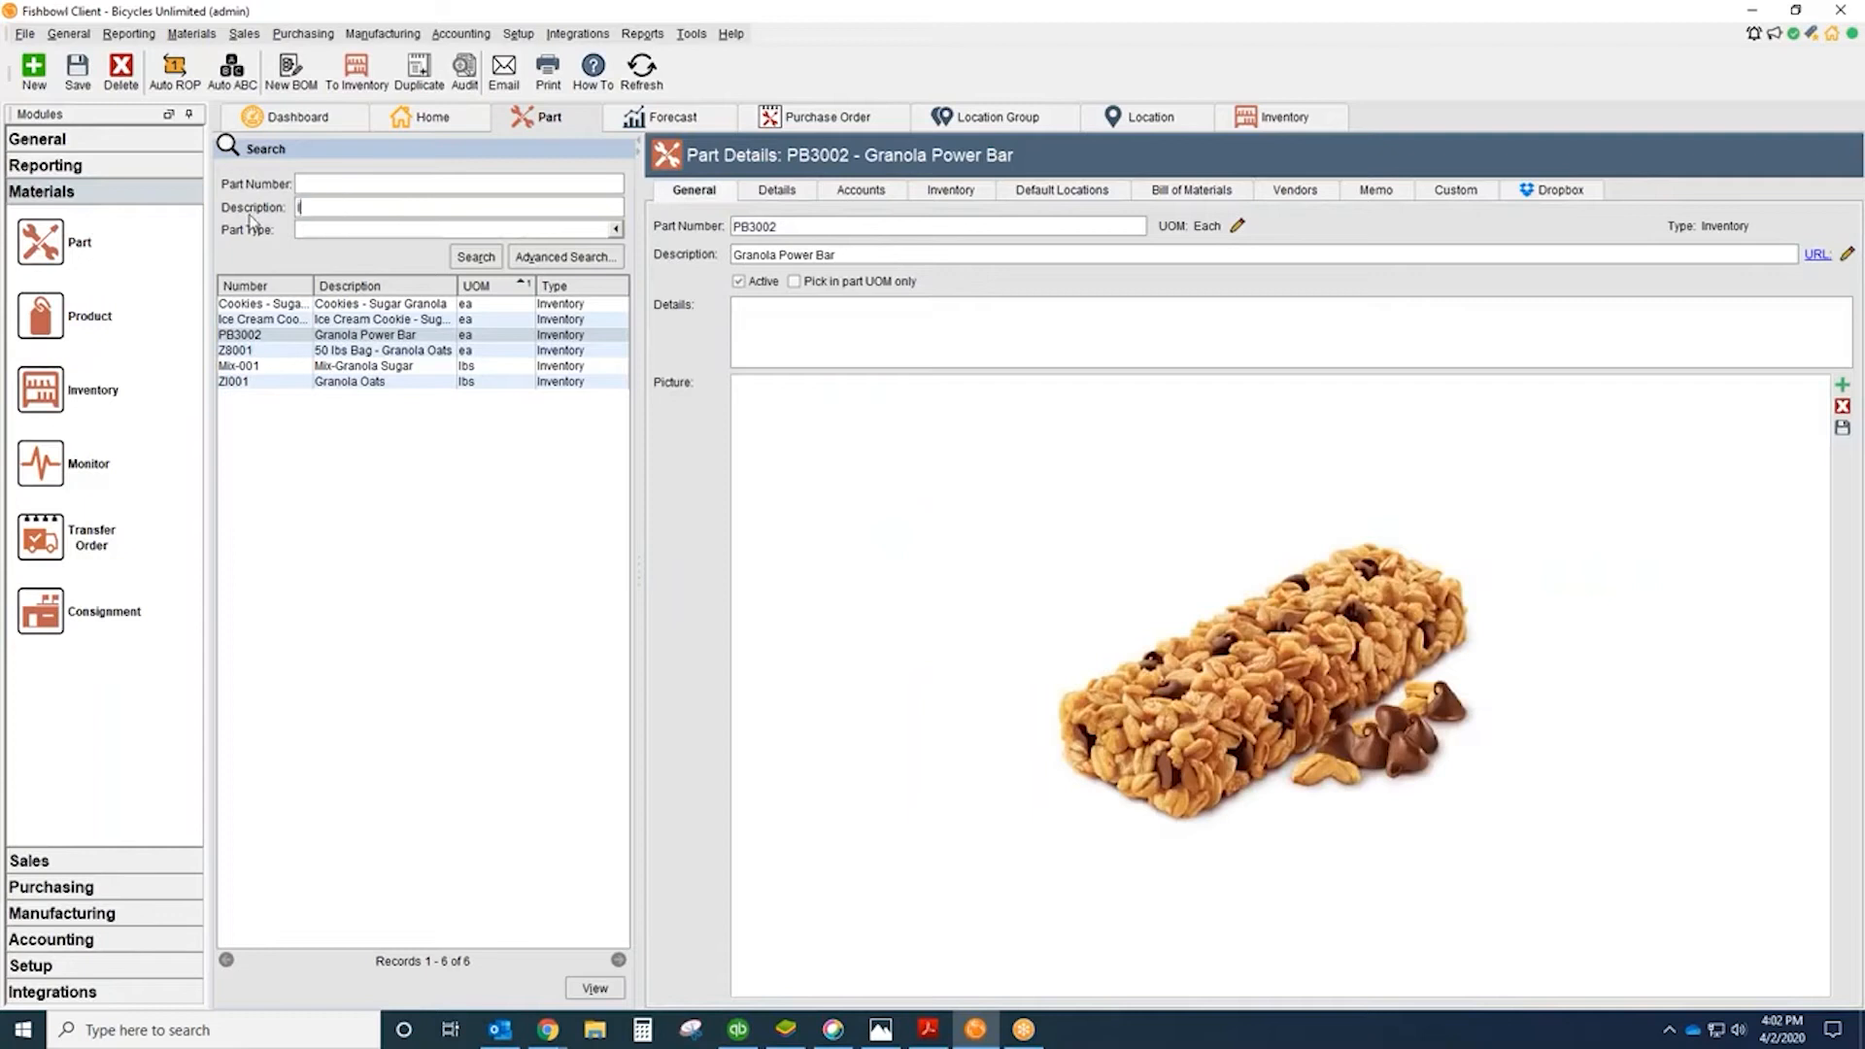
key(Return)
click(272, 303)
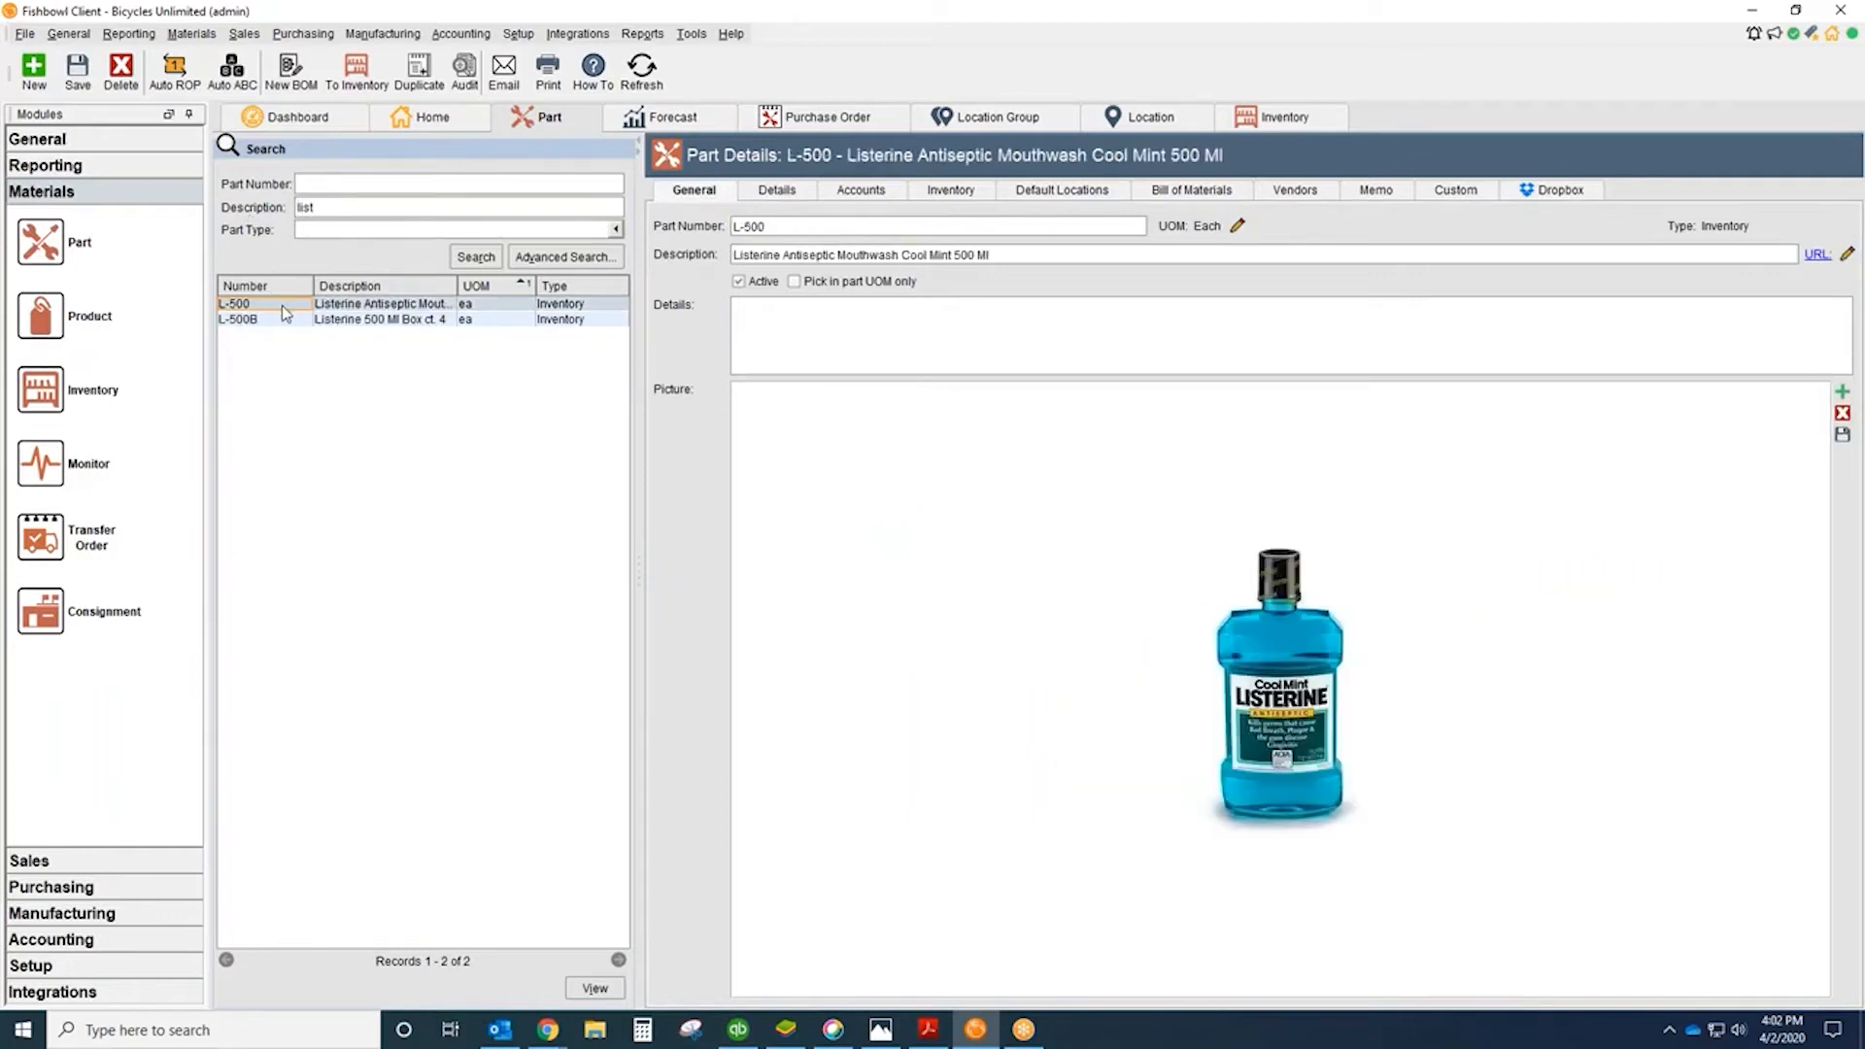
Step: Open the inventory of L-500, circle the expiration date and lot number columns on screen, and clear the marking
click(361, 78)
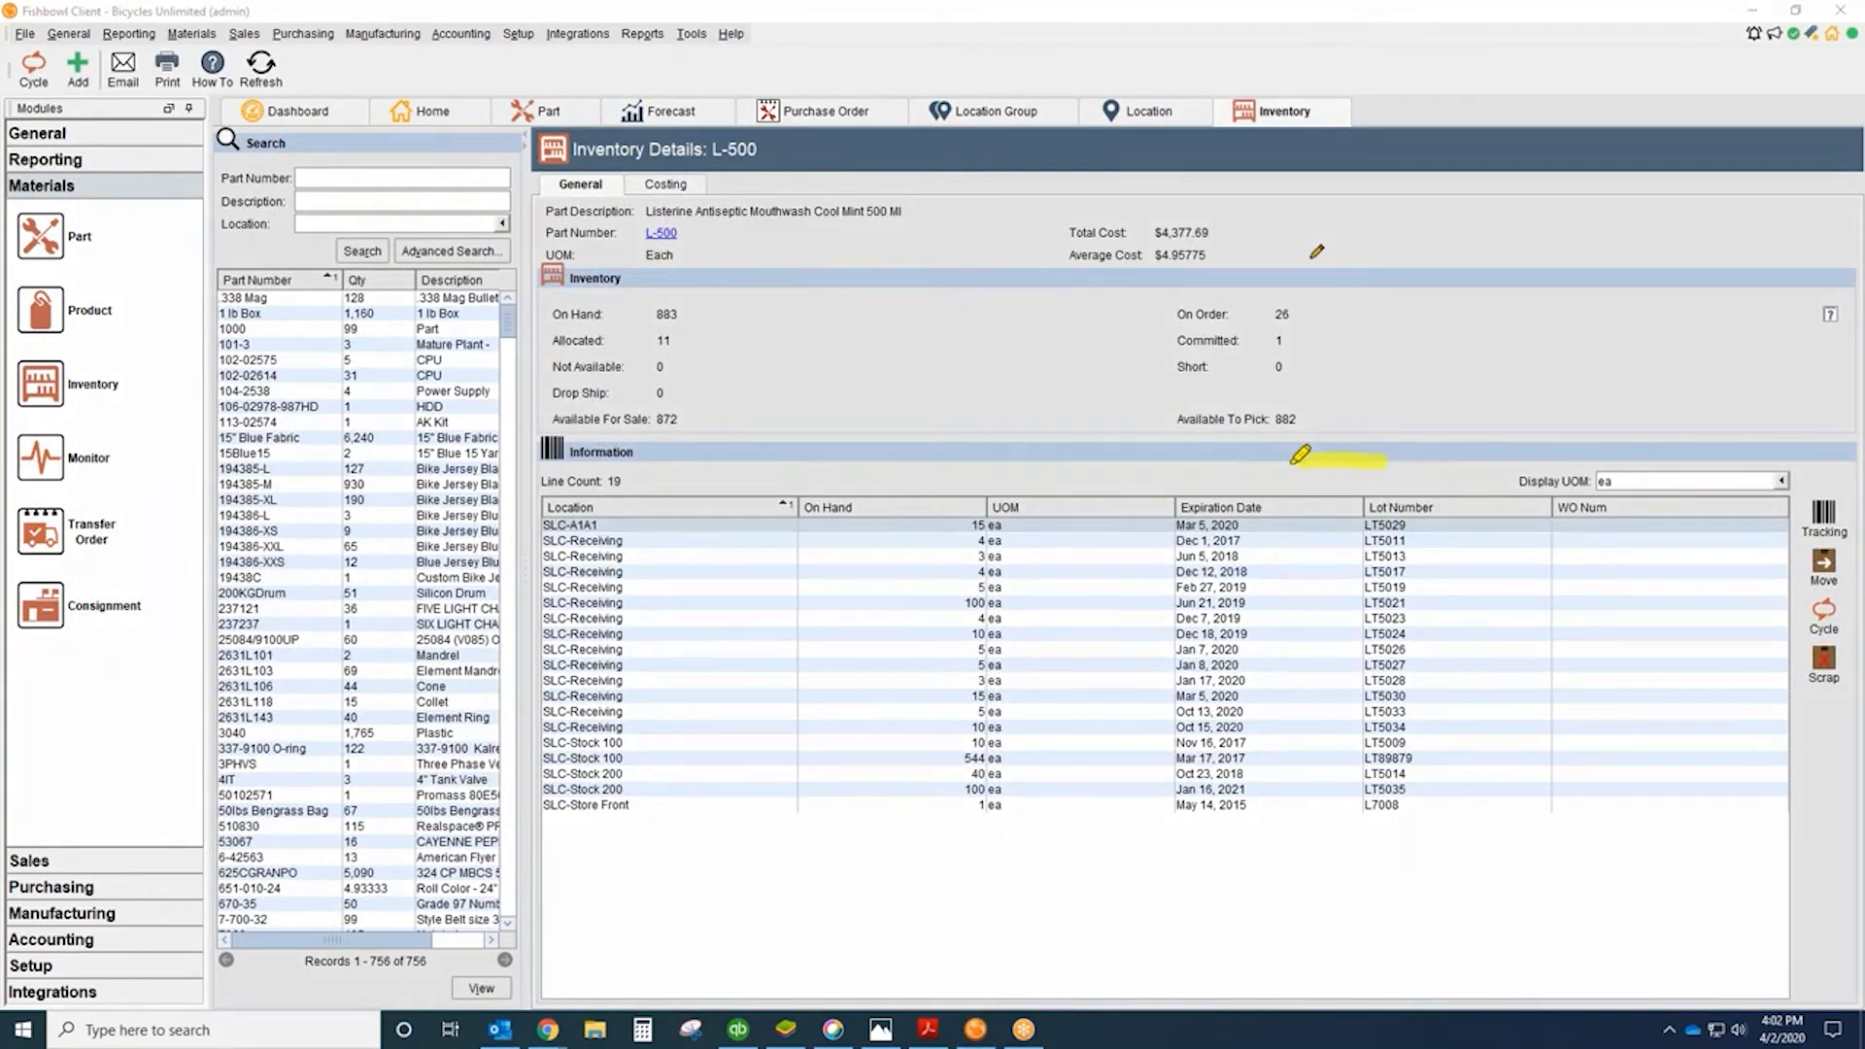
mouse_move(1302, 457)
mouse_down()
mouse_move(1152, 574)
mouse_move(1440, 460)
mouse_up()
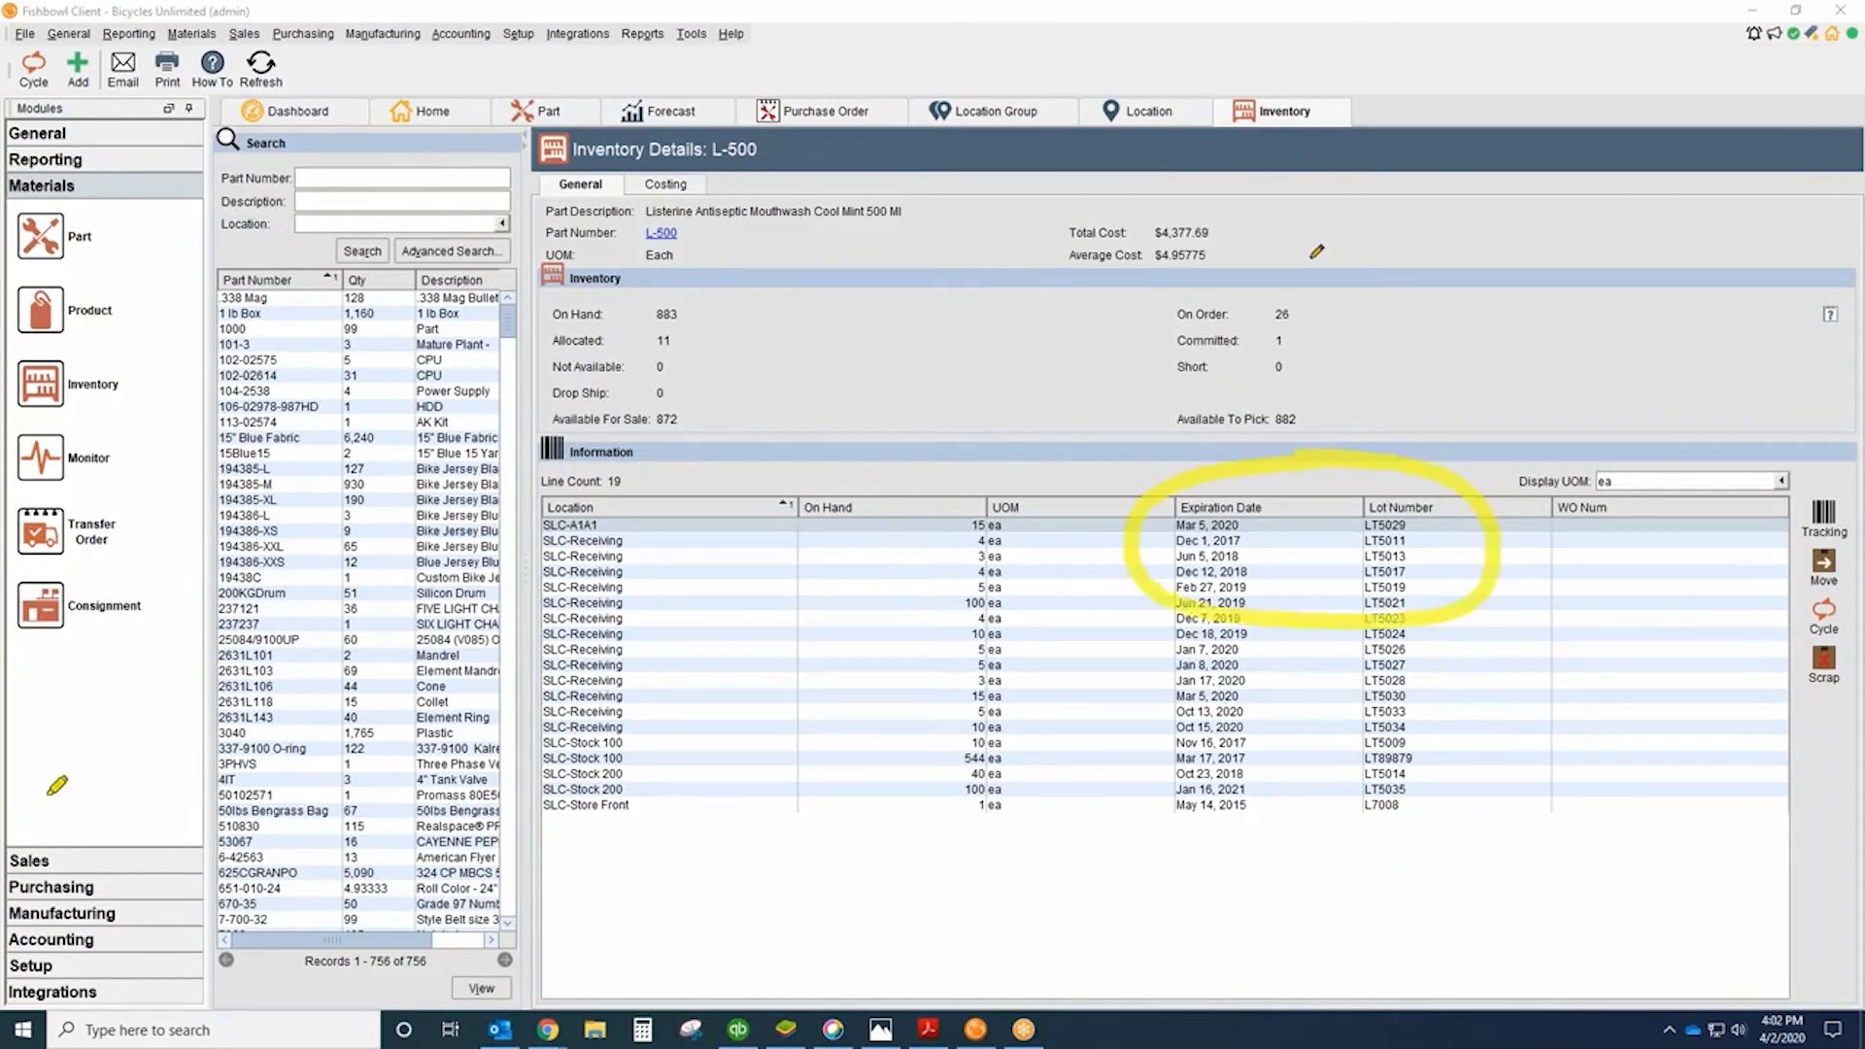
key(Escape)
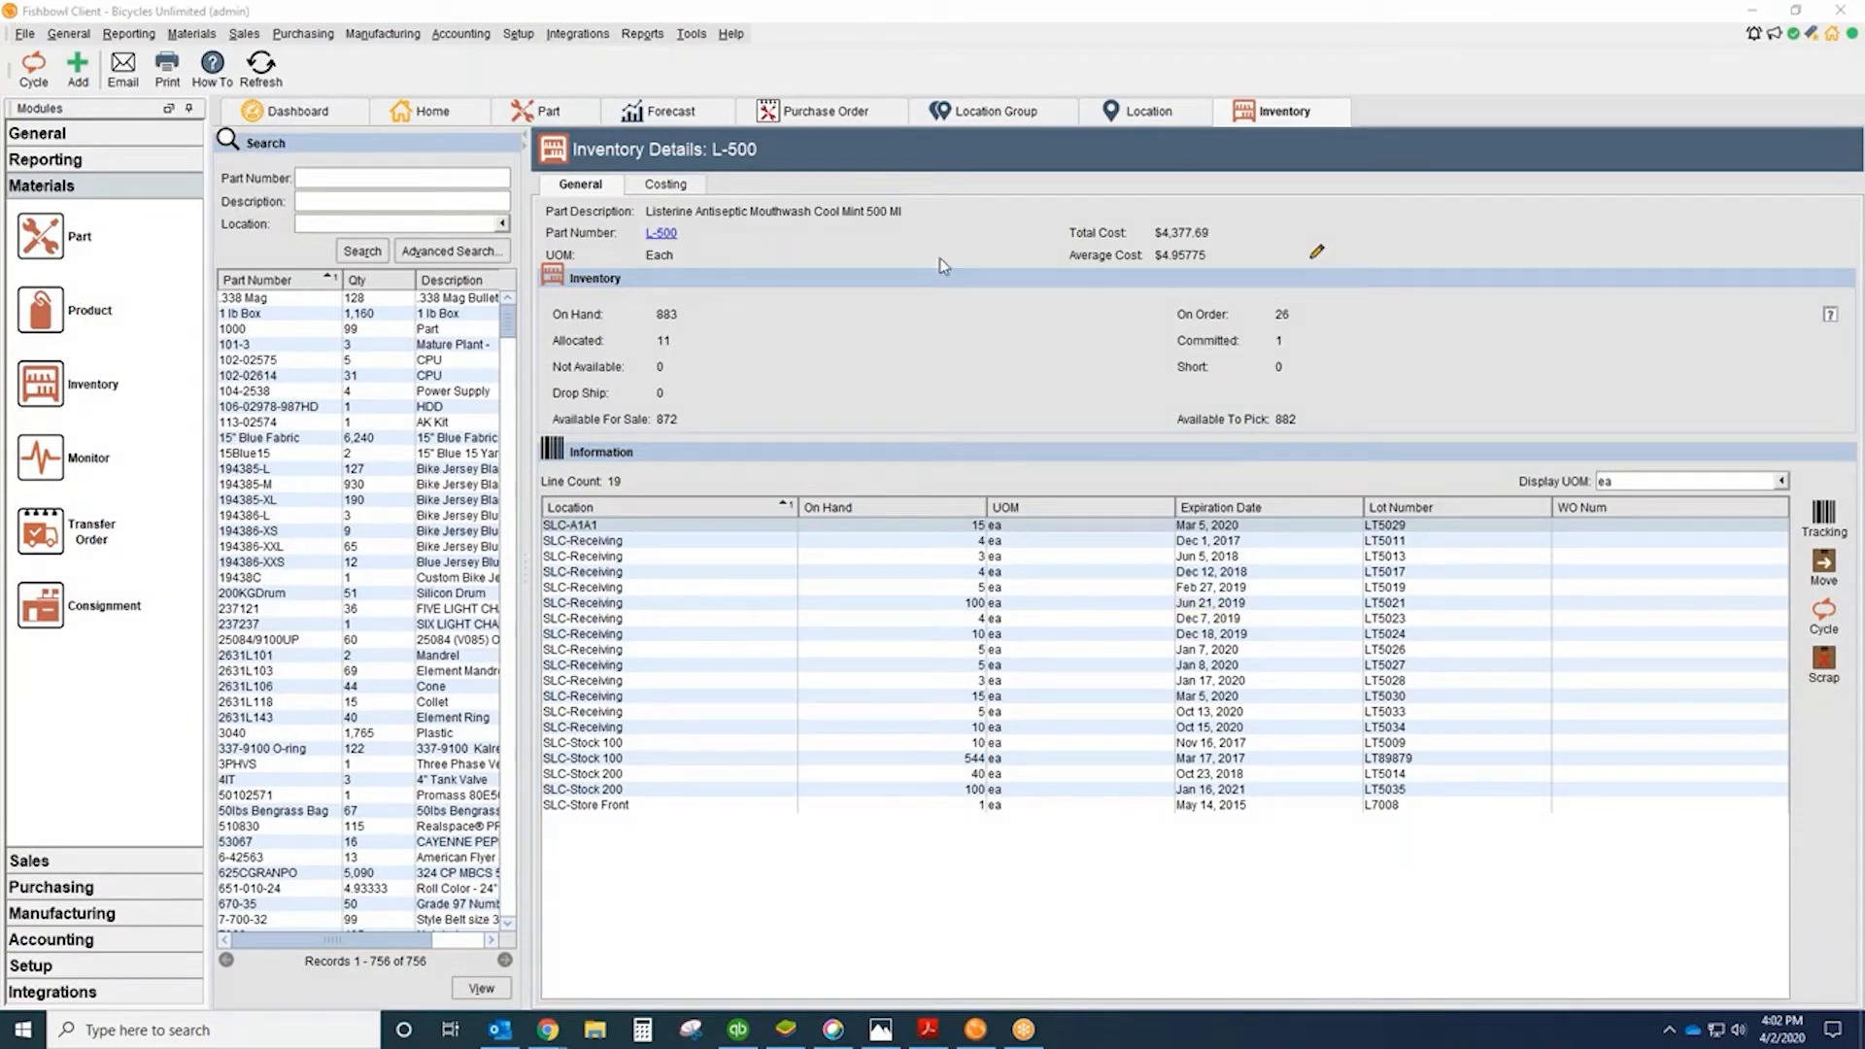
Step: Return to the Part module, replace the description filter with part number "m1", and open the MK1 Tactical Rifle part
click(549, 114)
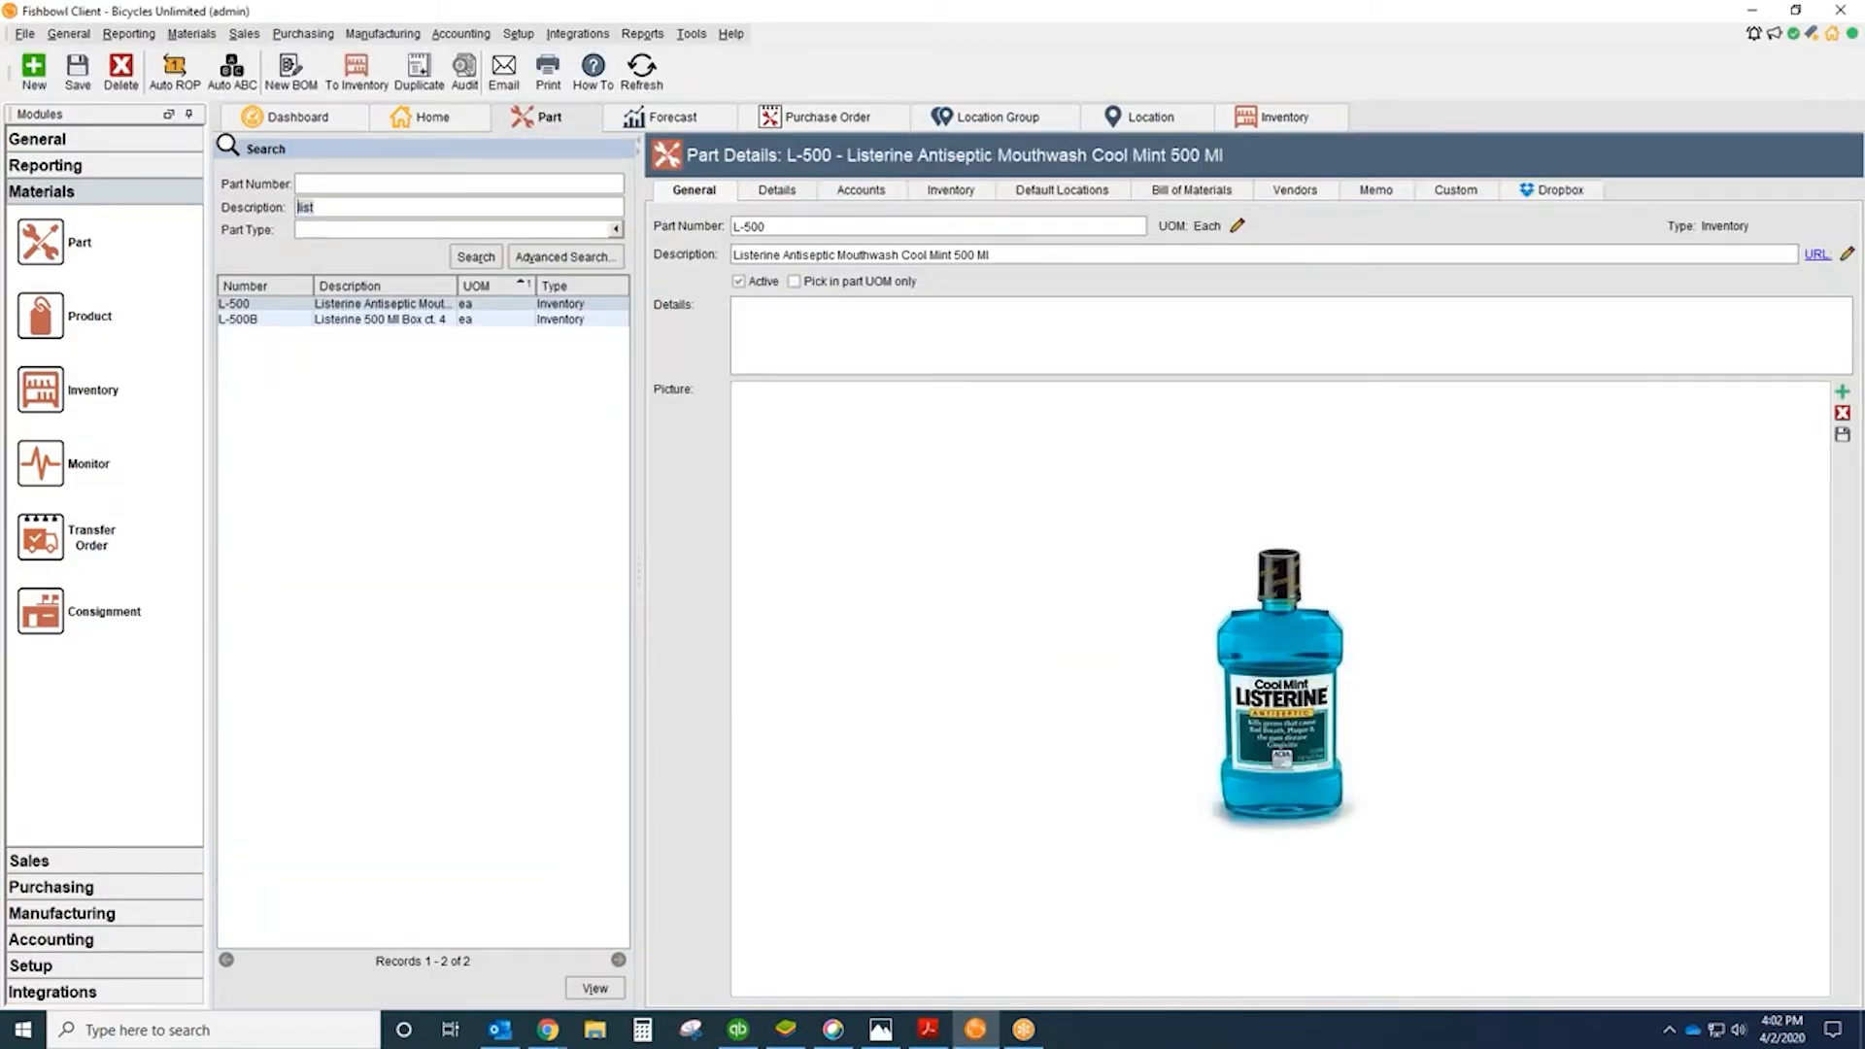
key(BackSpace)
click(340, 182)
text(m1)
key(Return)
click(287, 304)
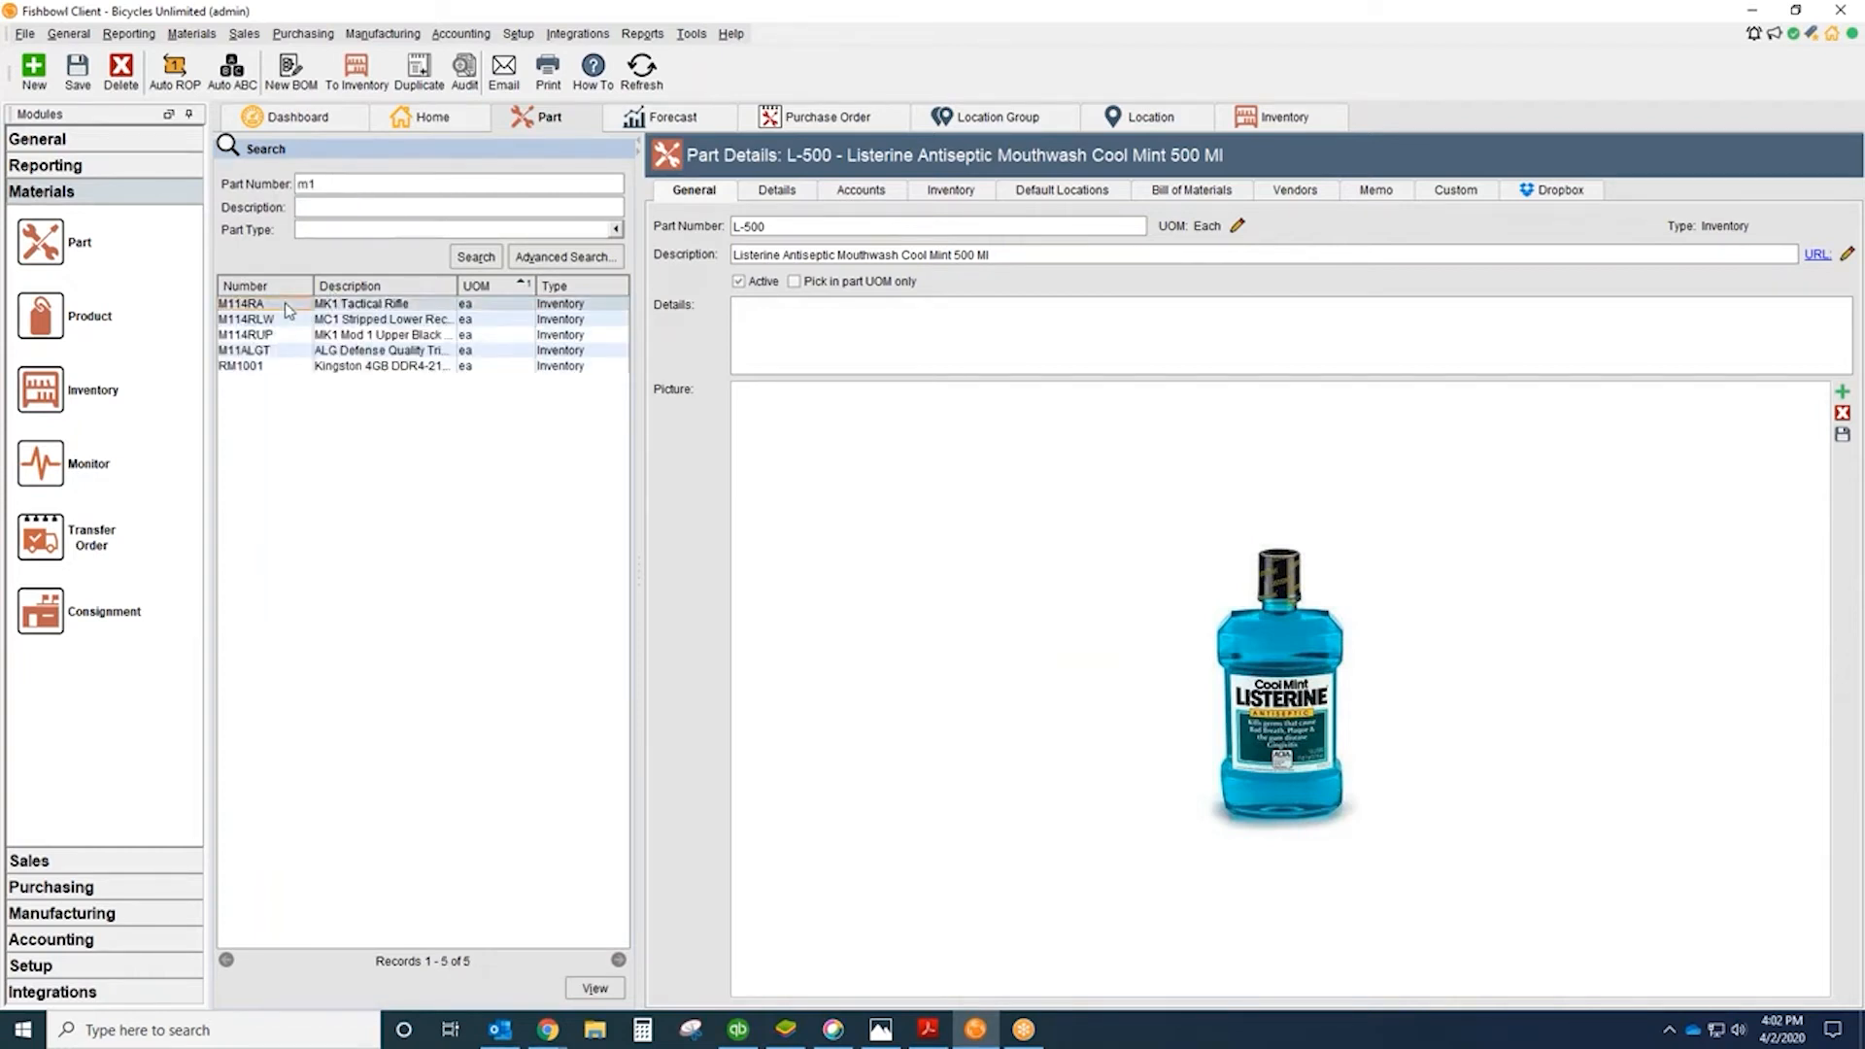
Step: Open the inventory of M114RA, examine the serial numbers tracked in SLC-Manufacturing, and close the tracking details
click(373, 85)
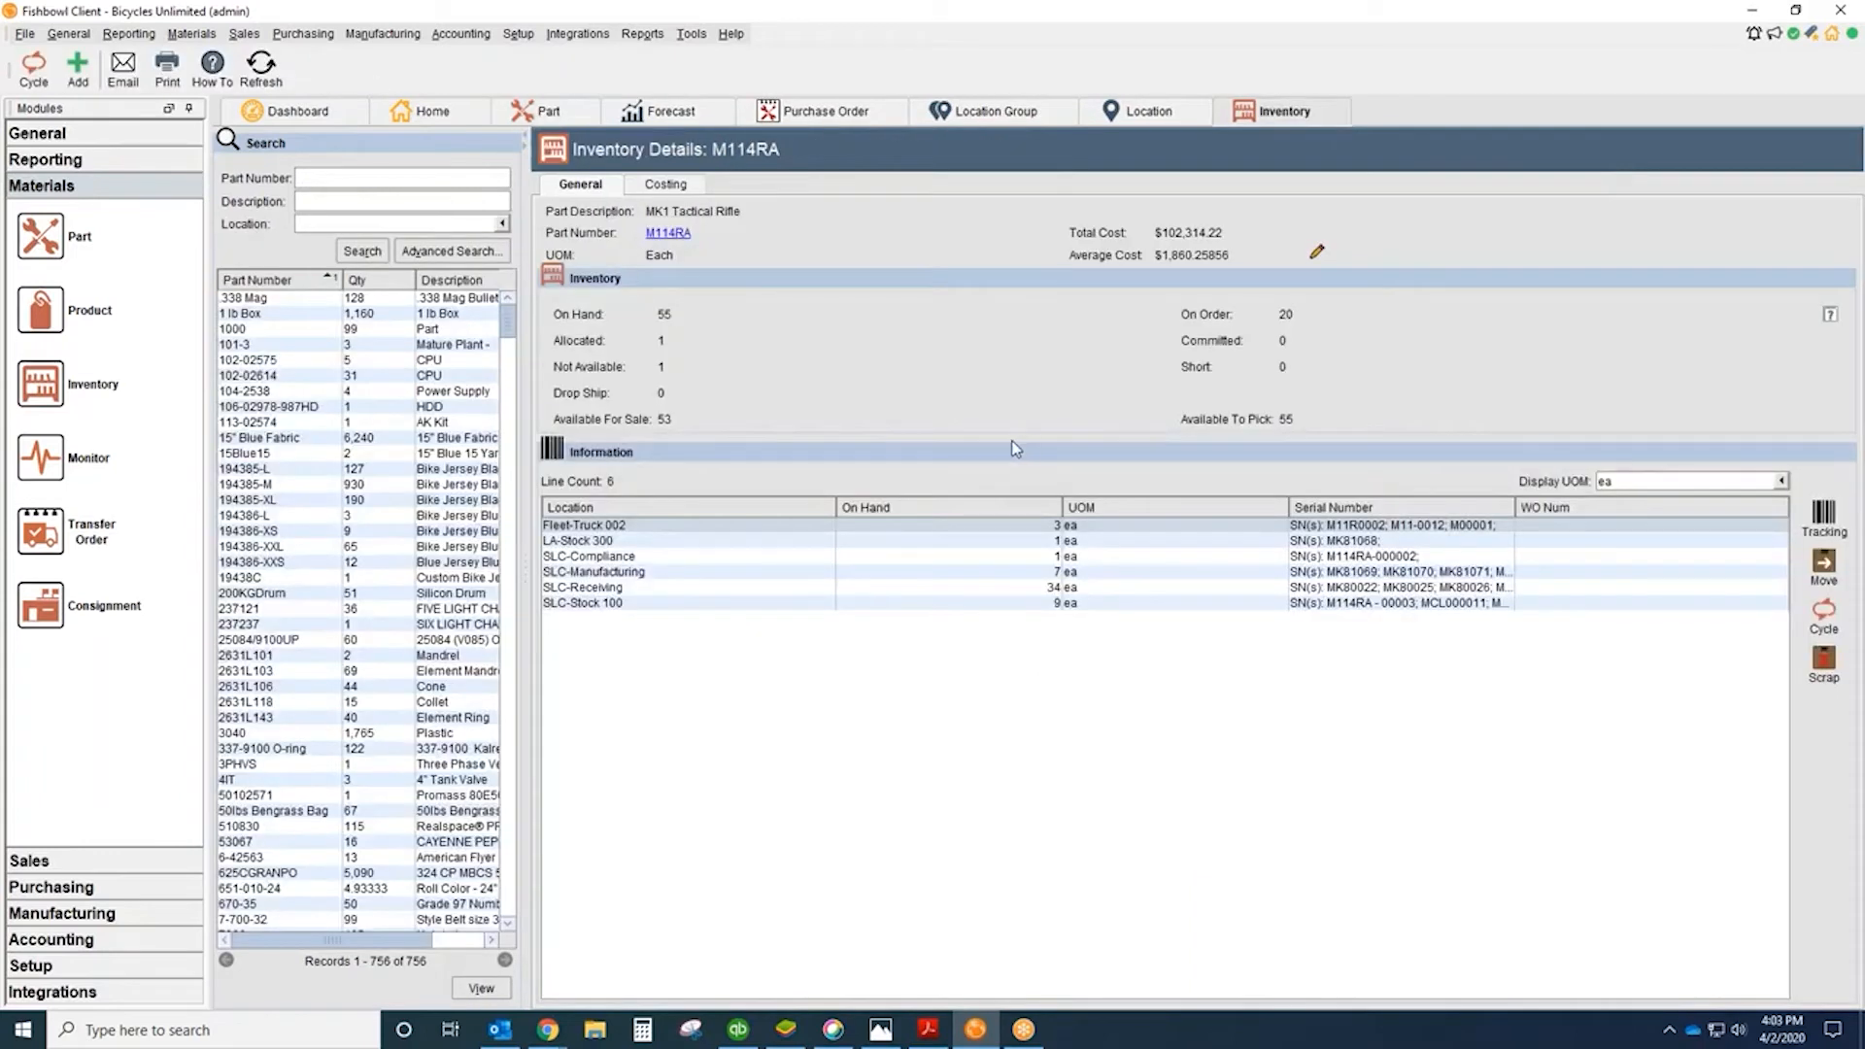
double_click(1365, 573)
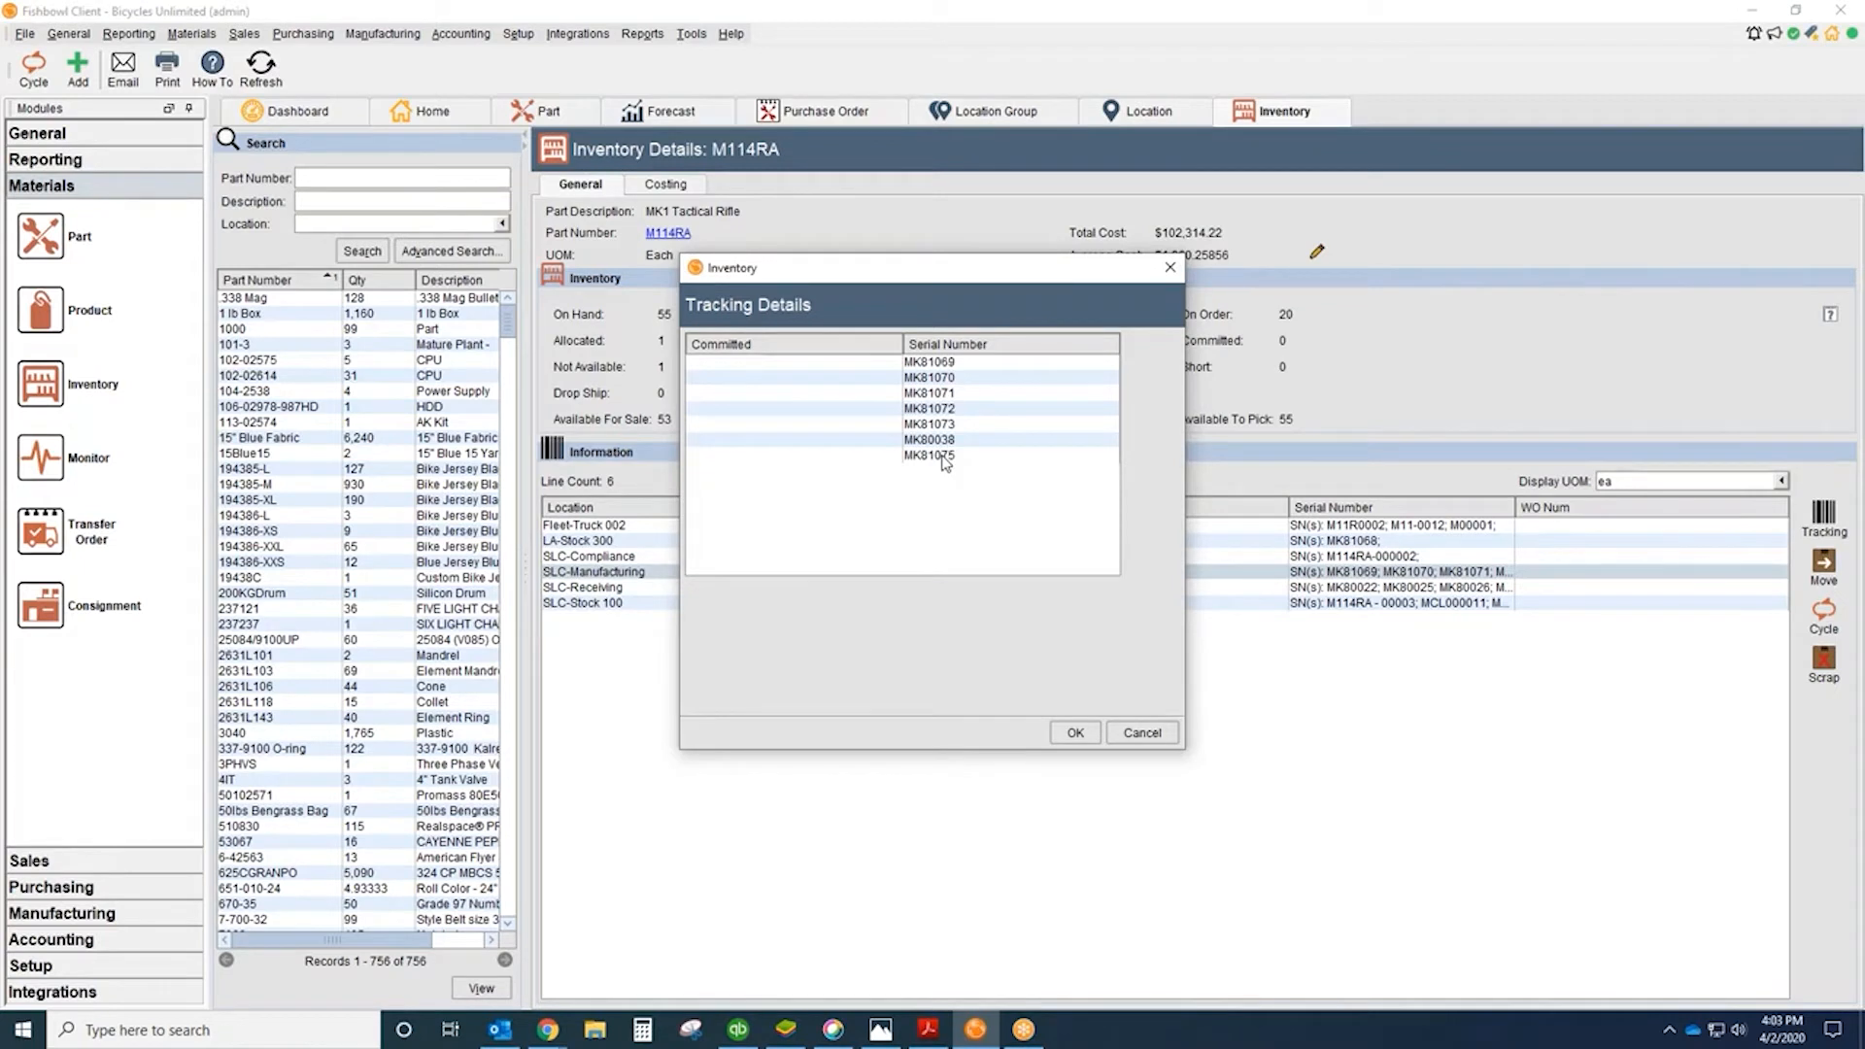
click(1169, 271)
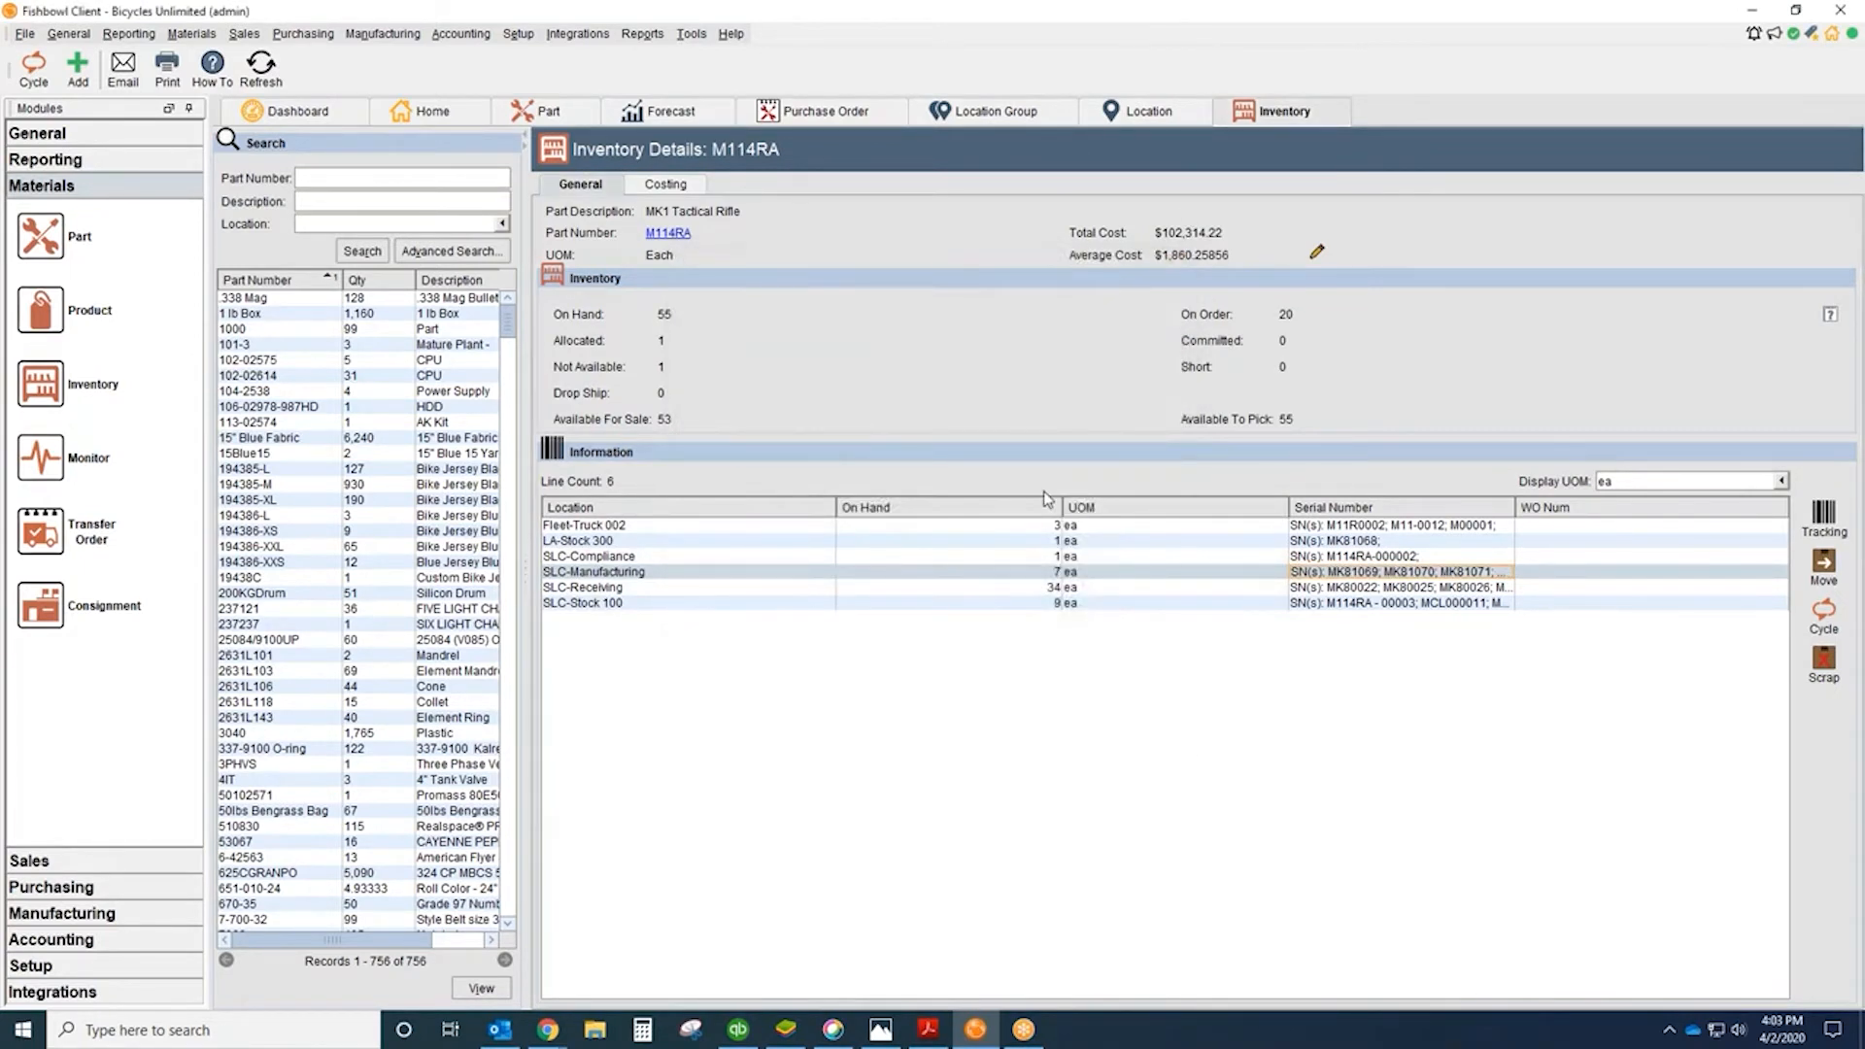
Step: Search the Part module for the description "list", open L-500, then clear the filter and list all parts again
click(549, 113)
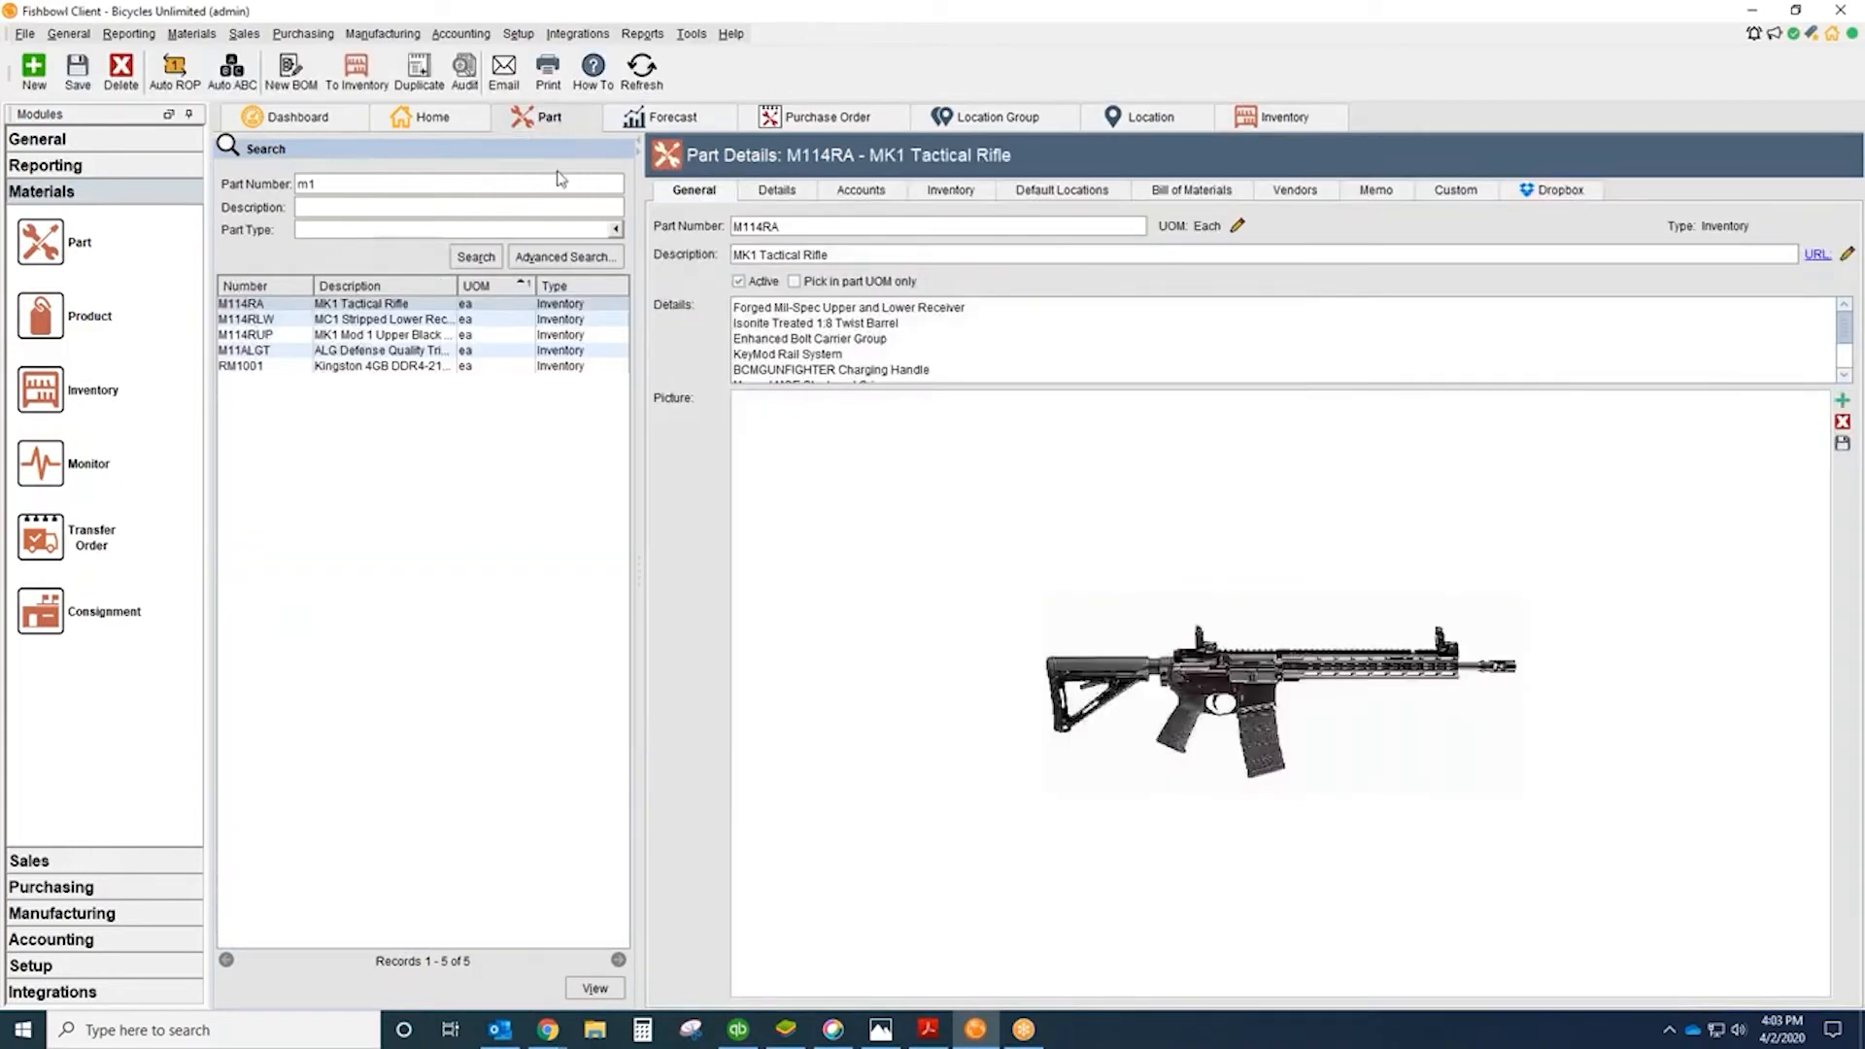
double_click(305, 183)
key(BackSpace)
text(list)
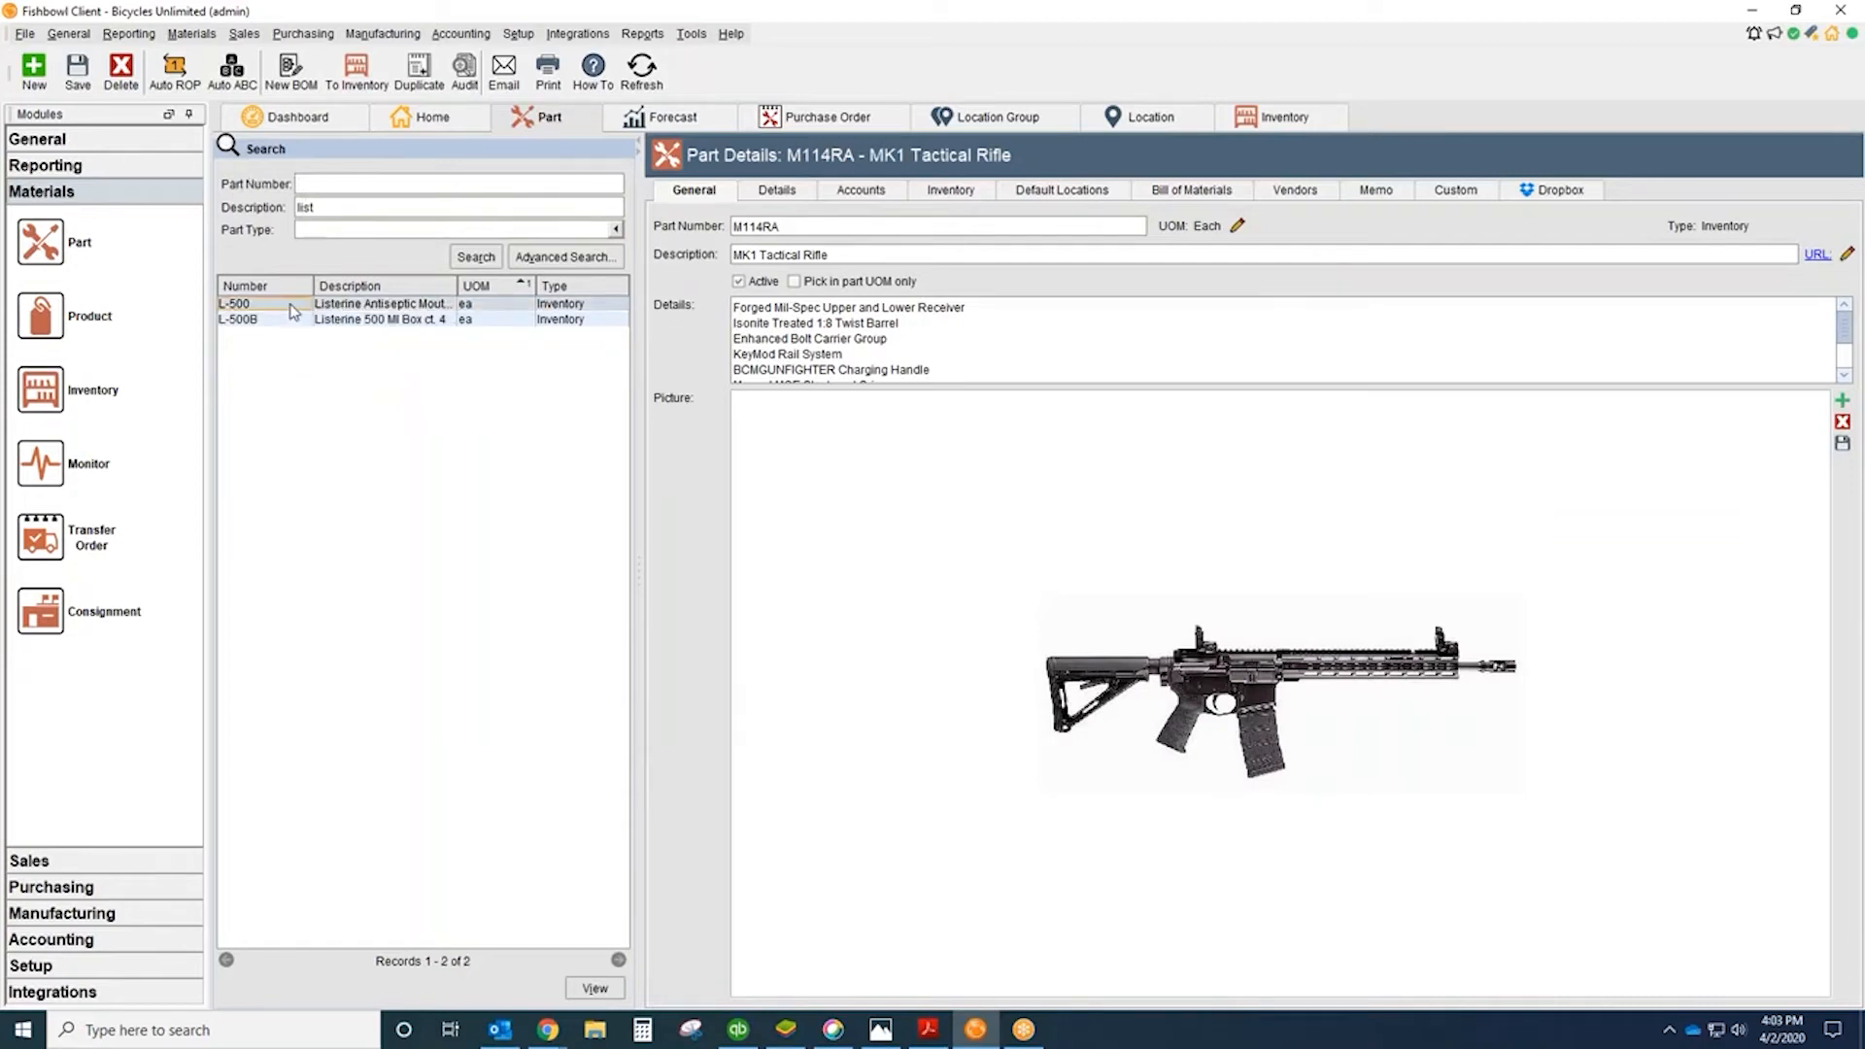
double_click(305, 207)
key(BackSpace)
click(476, 256)
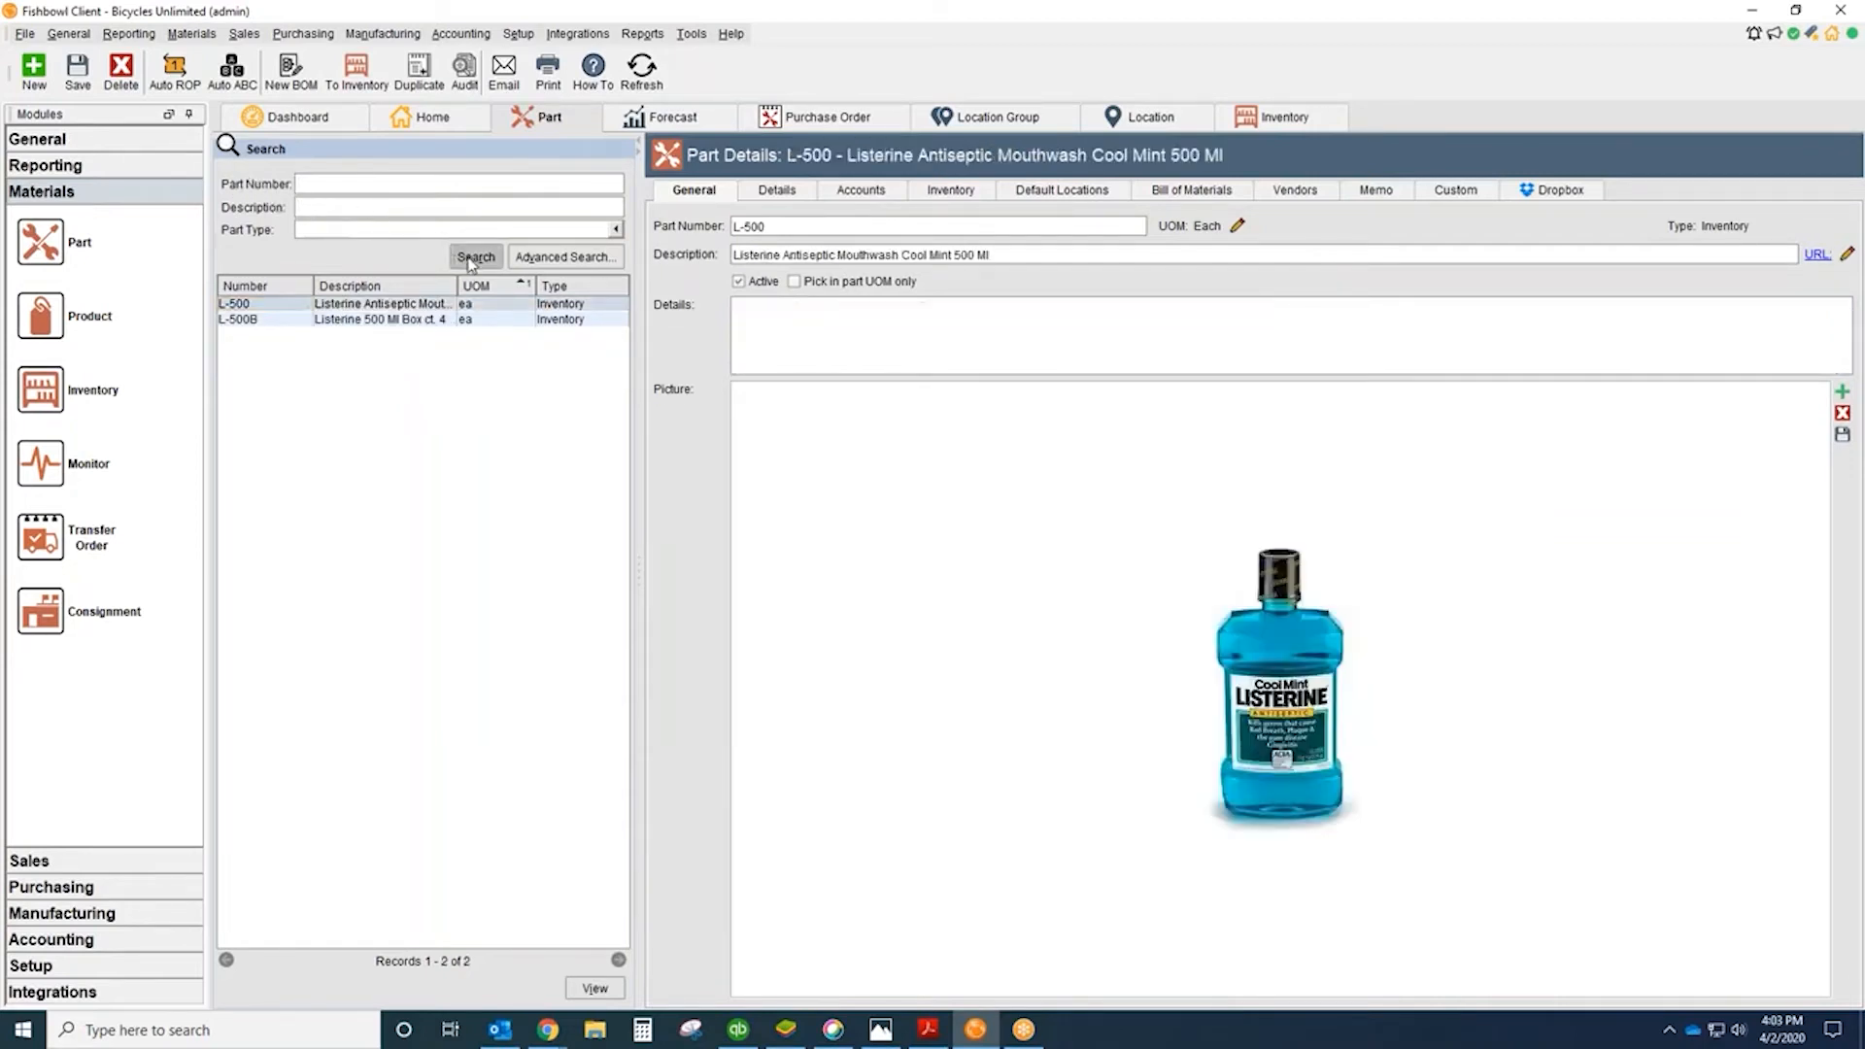
Step: Open the Reports module from the Reporting group and open the Lot History report in the company's Inventory folder
click(78, 167)
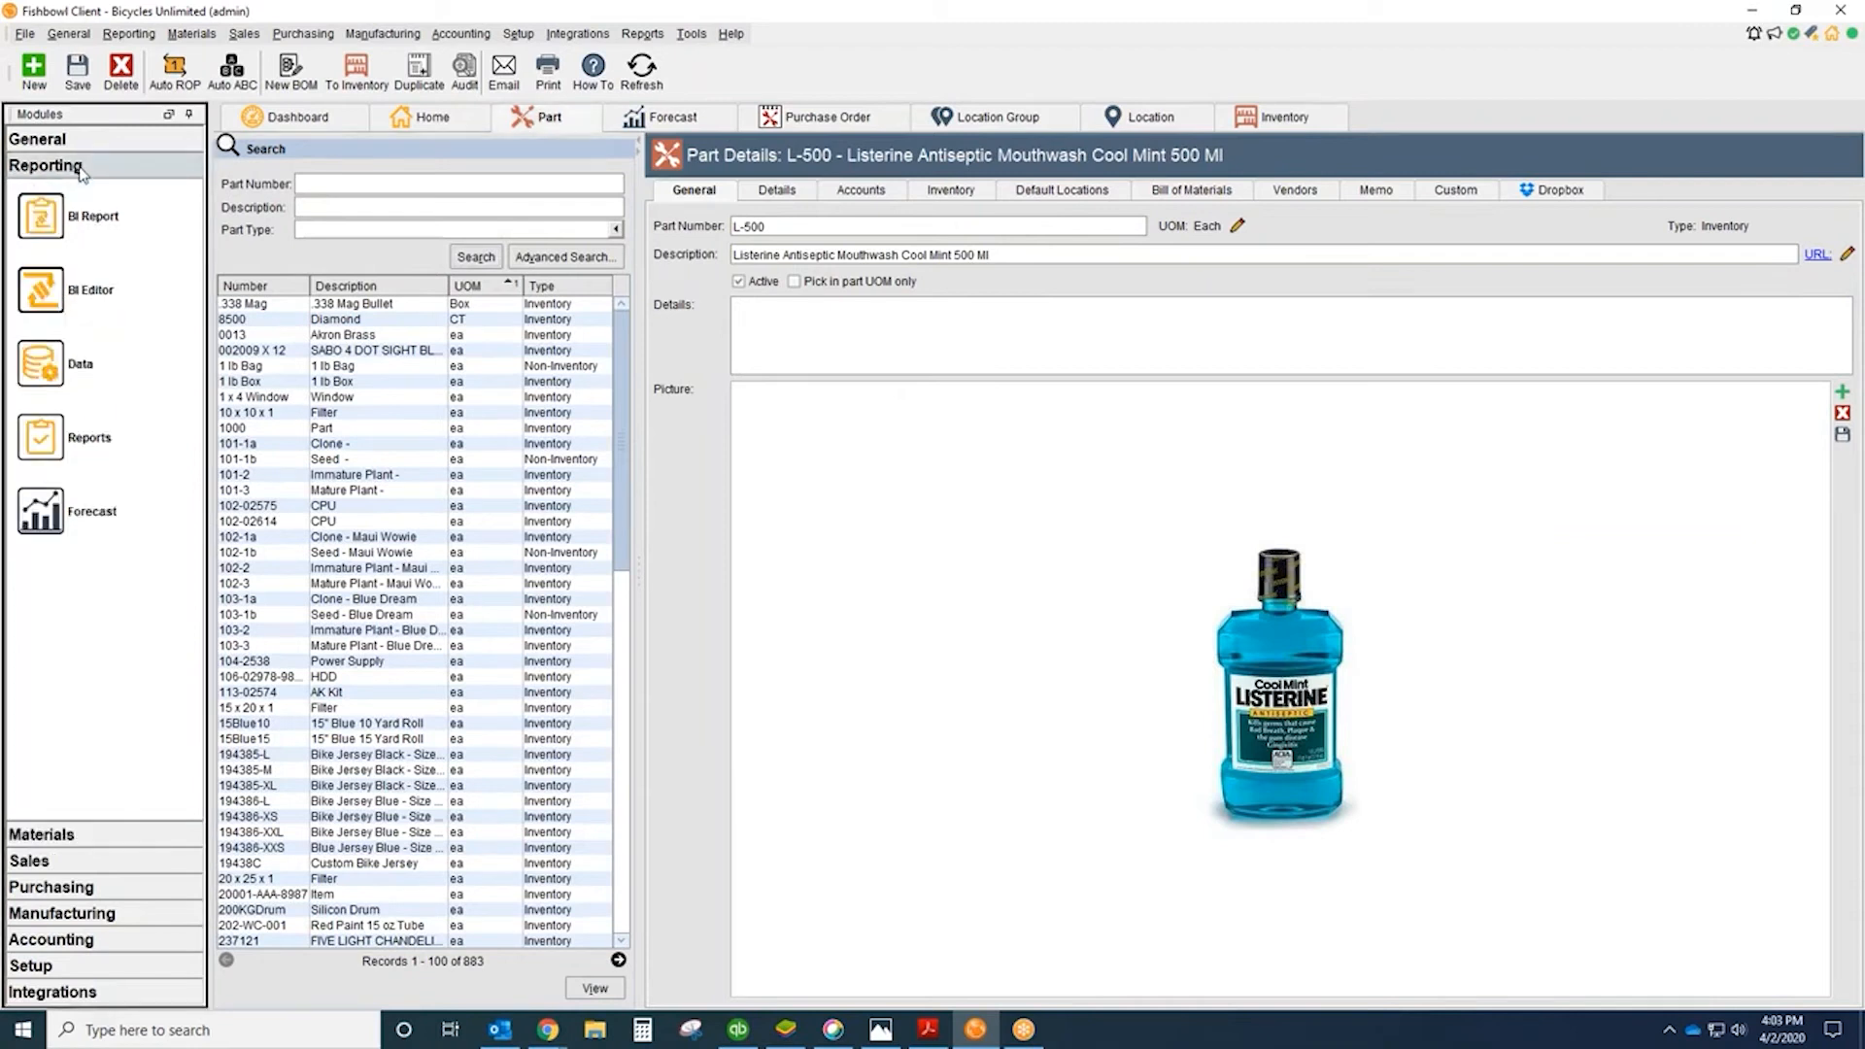
click(89, 437)
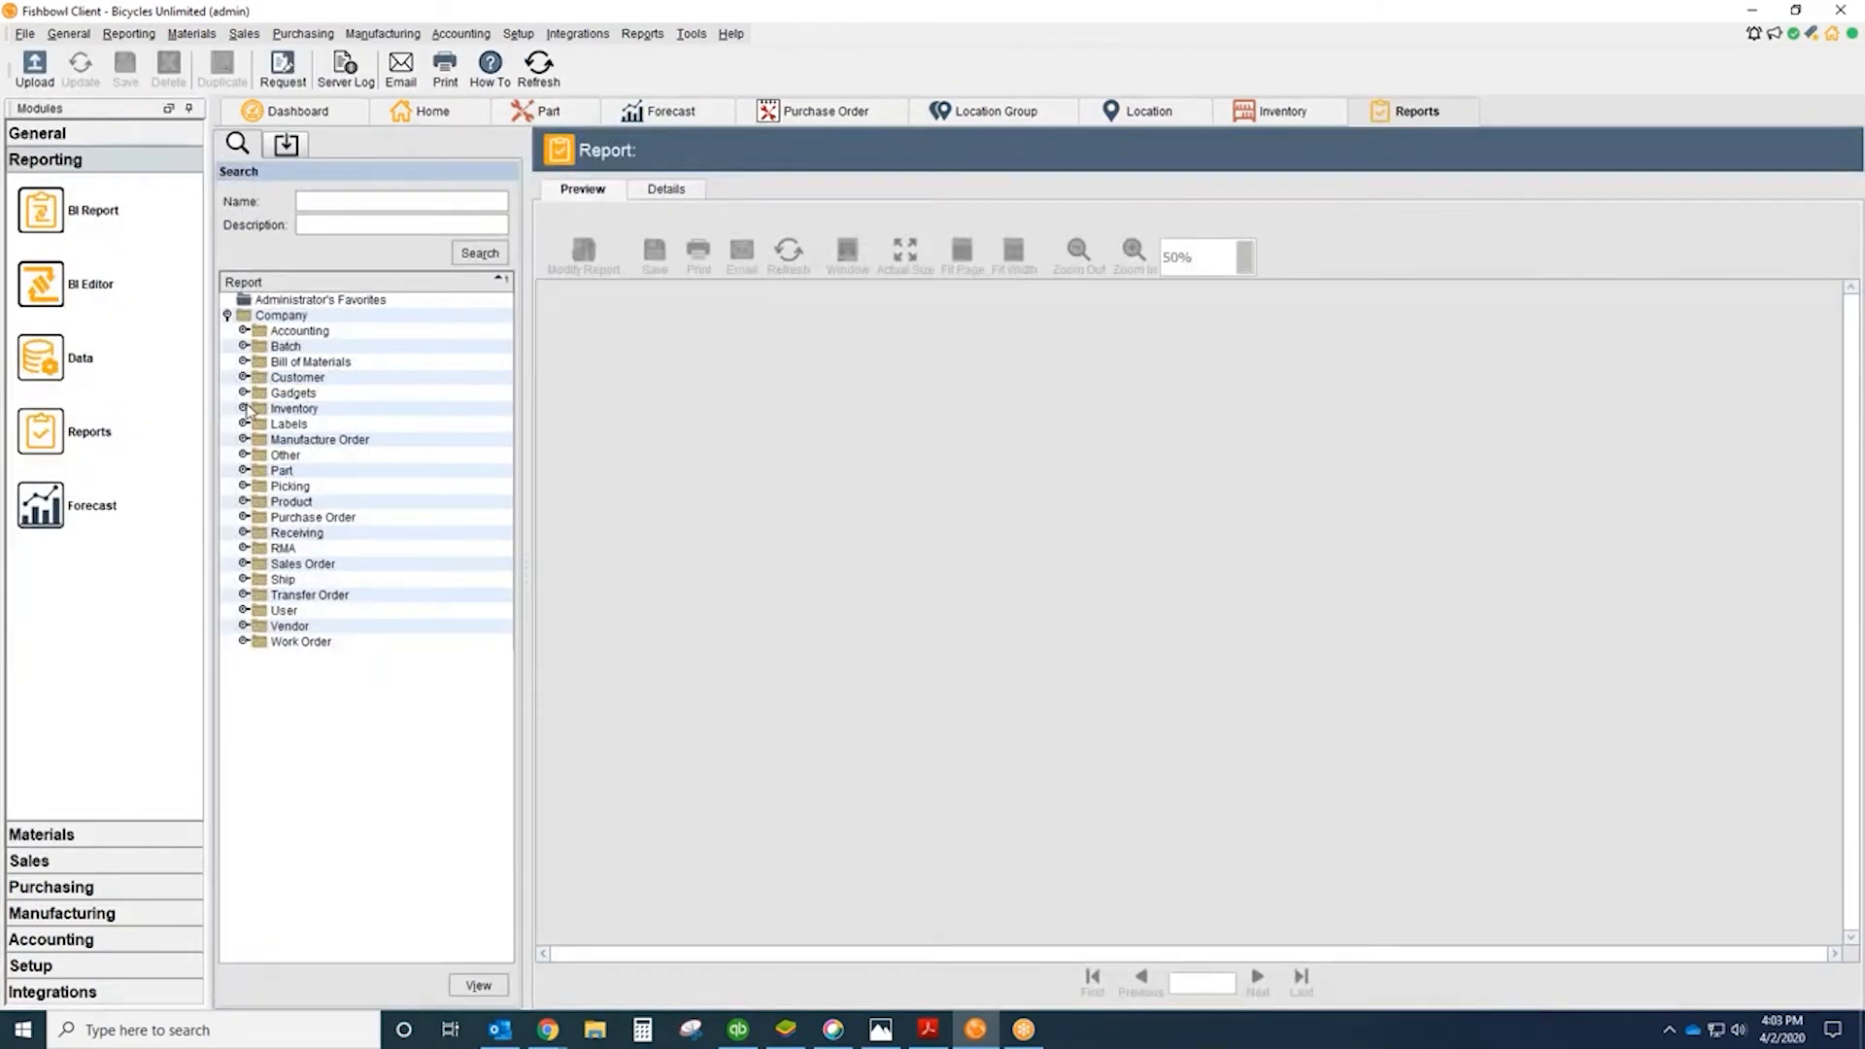
double_click(256, 409)
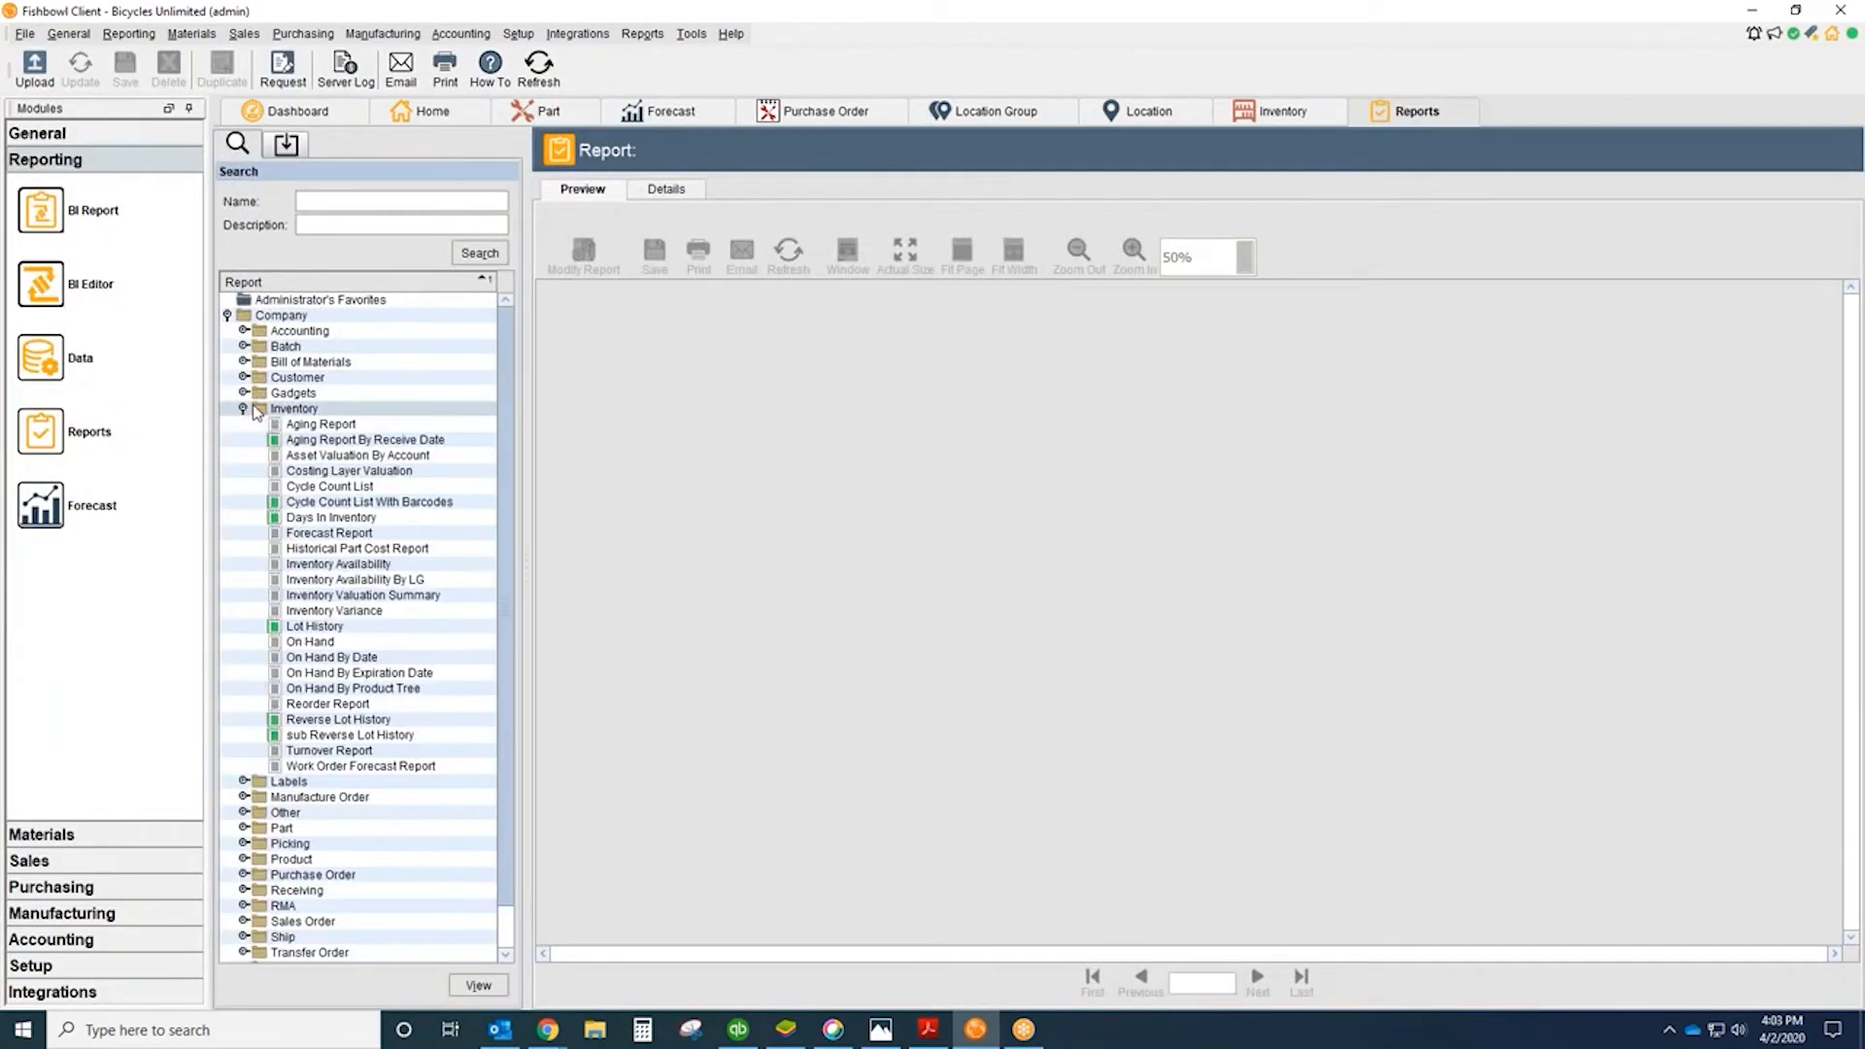
click(339, 628)
double_click(340, 628)
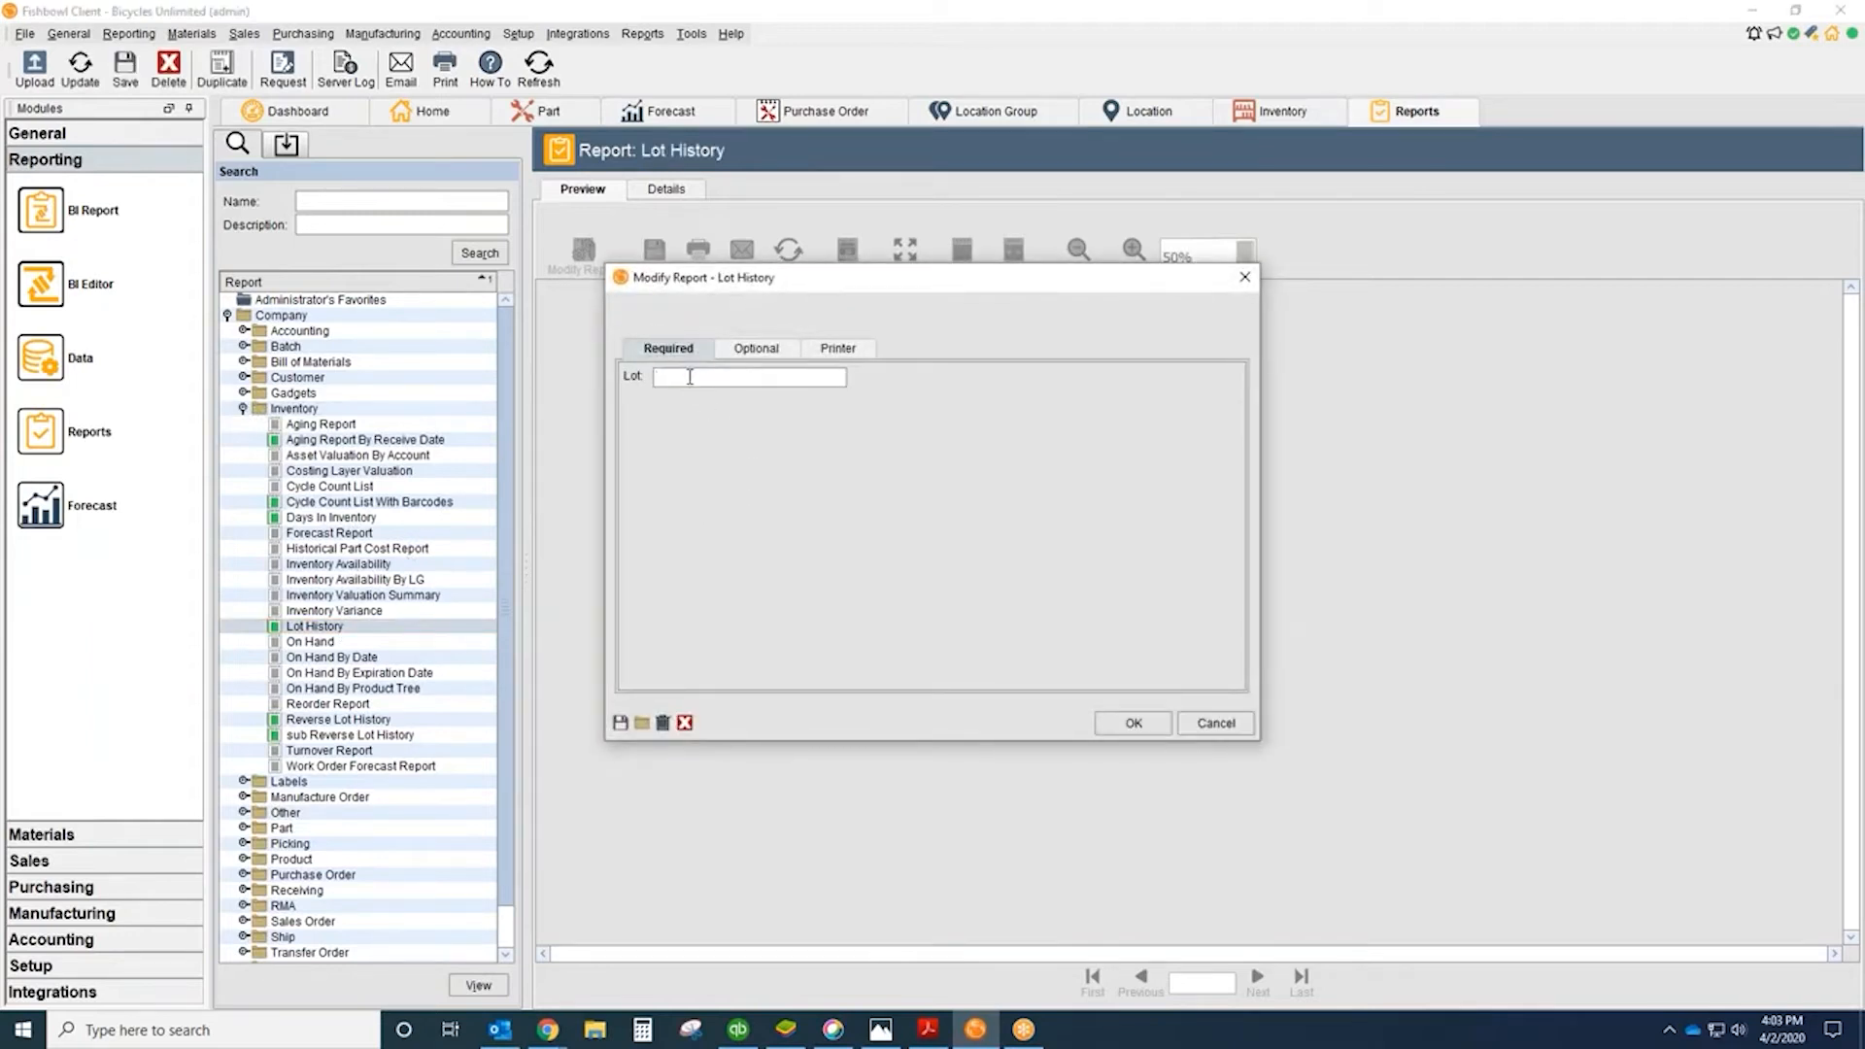
Step: Run the Lot History report for lot GO100 and advance to its third page
text(GO100)
key(Return)
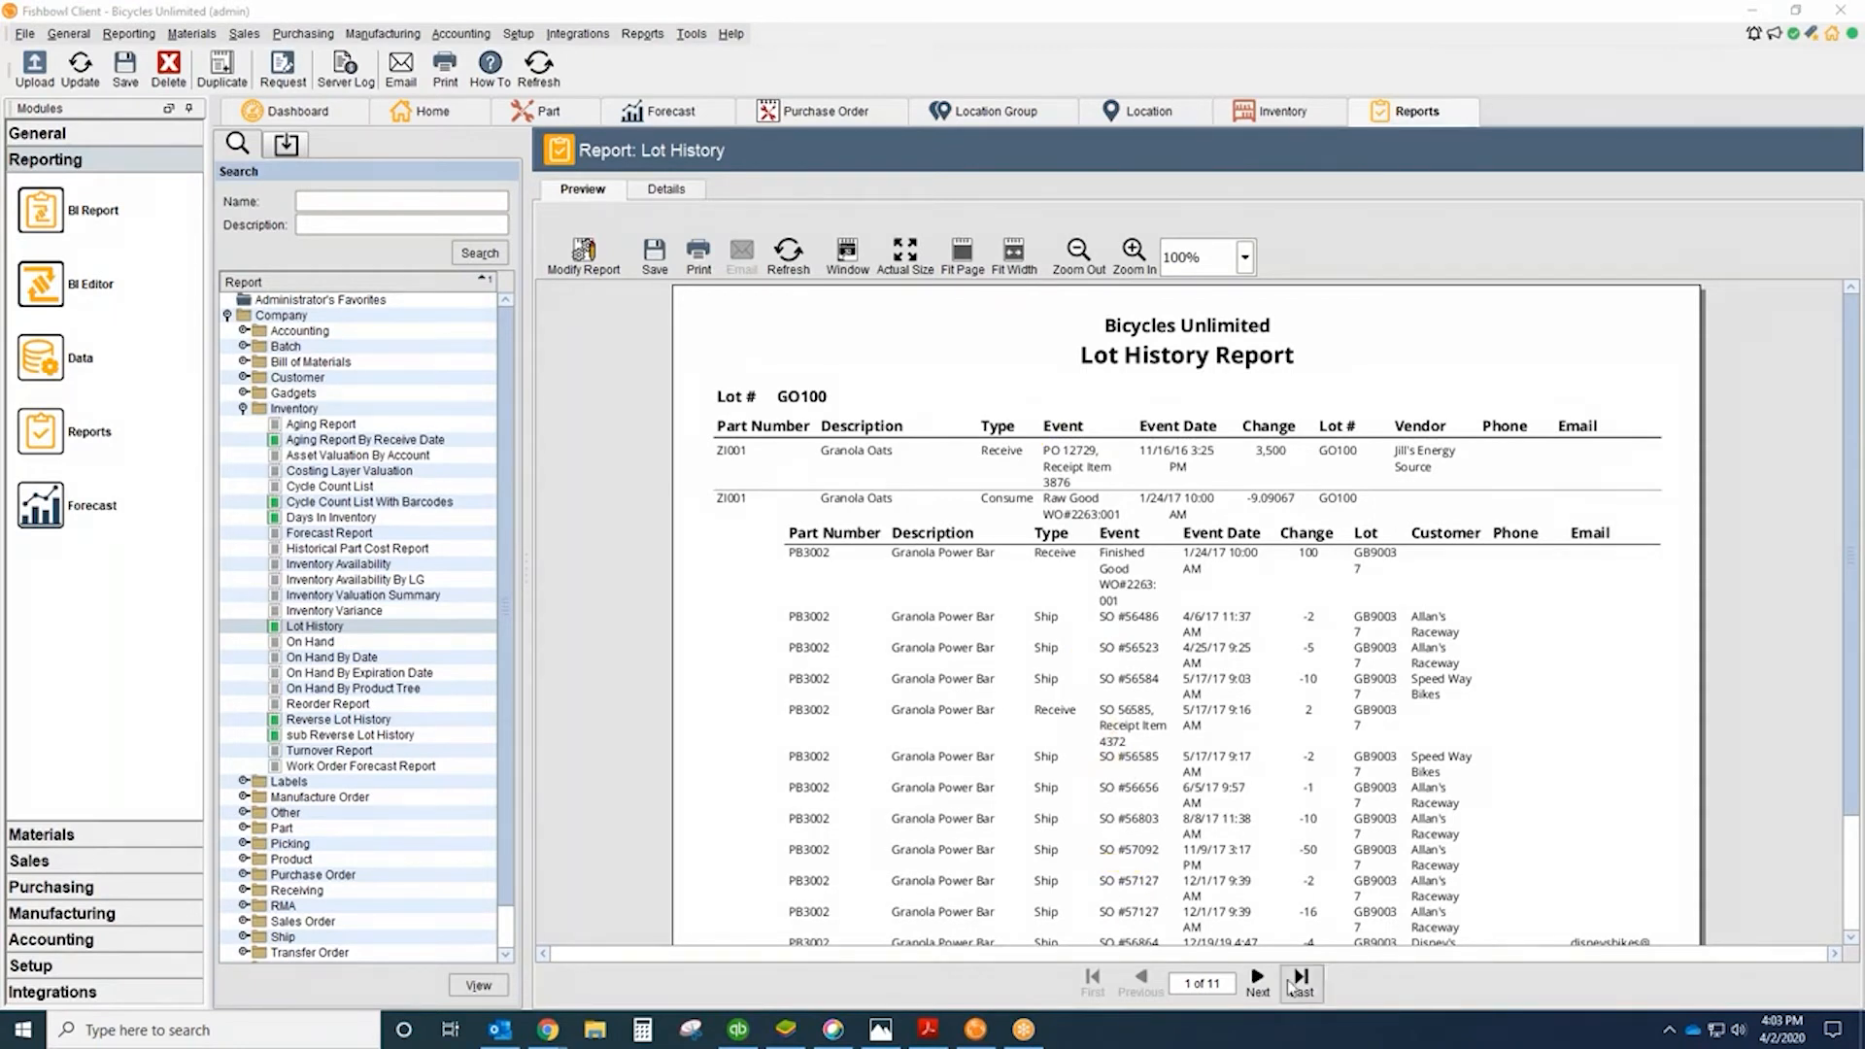
click(1266, 1000)
click(1266, 1000)
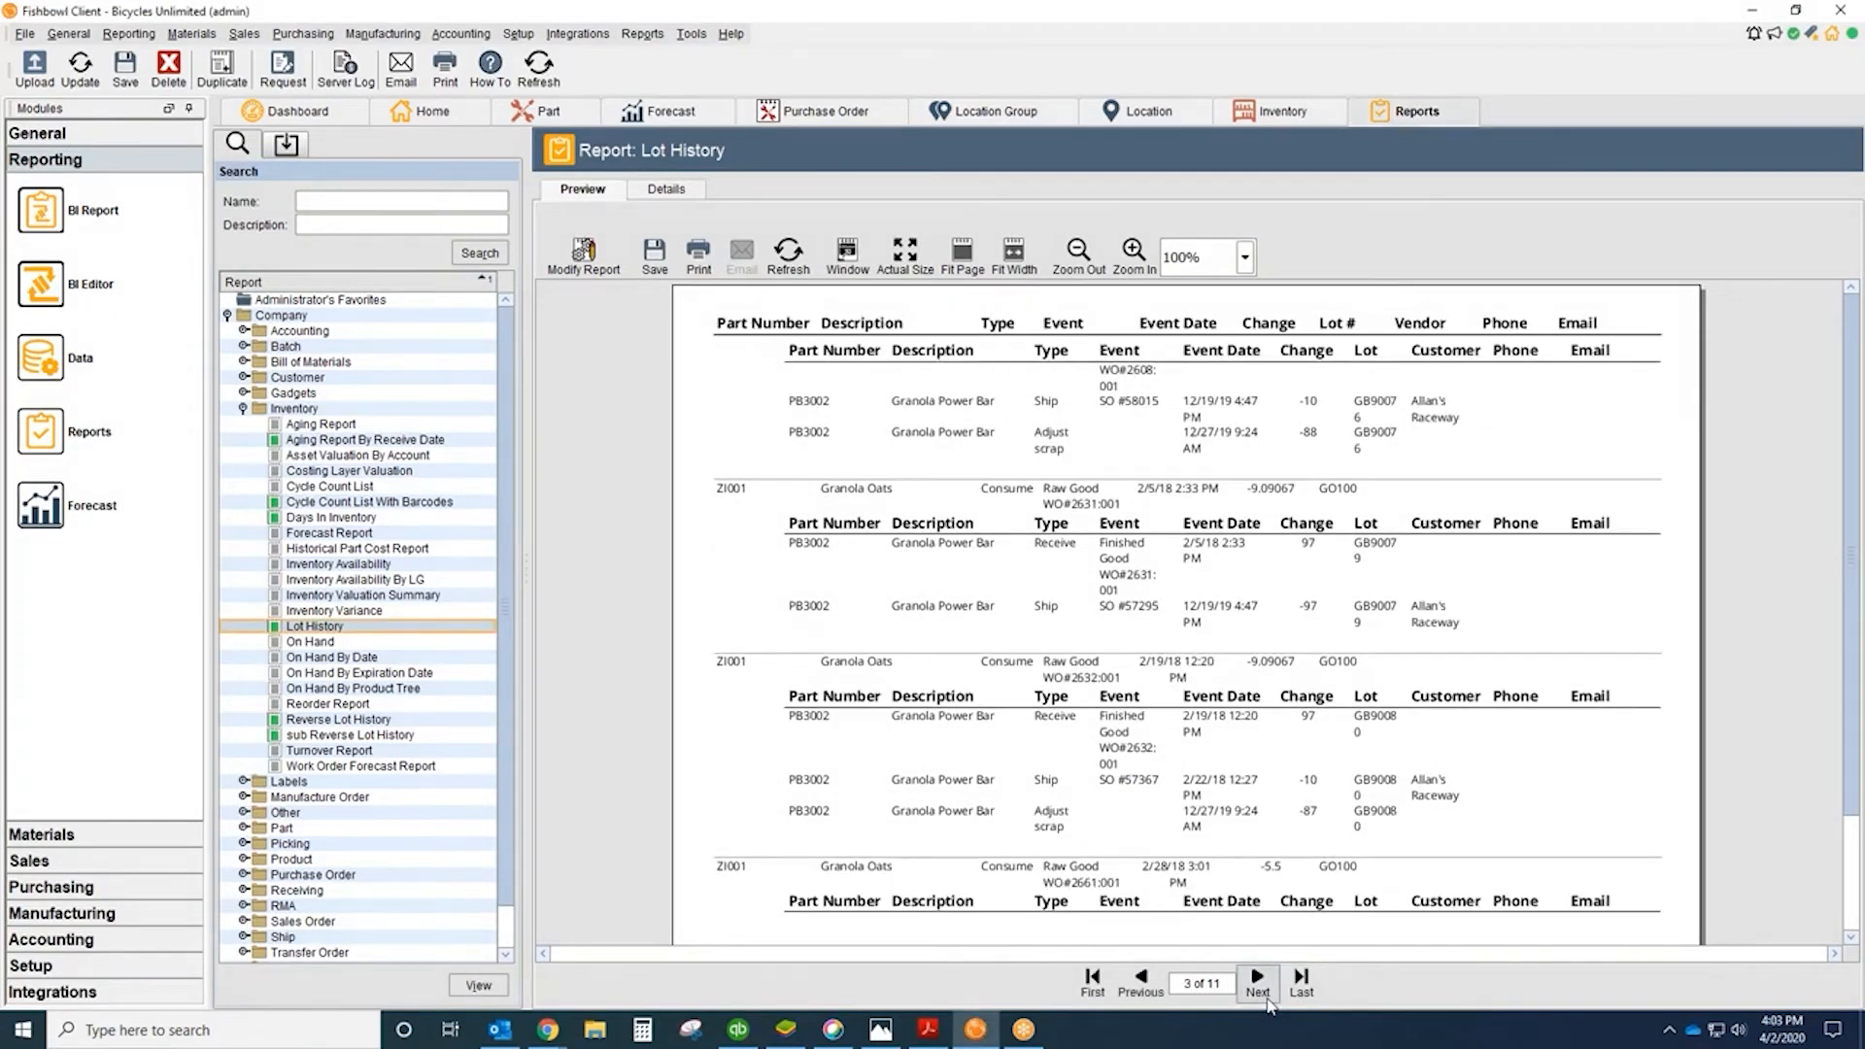
Step: Advance the Lot History report to page 5, then run the On Hand By Expiration Date report with the date range This Year
click(1266, 1000)
click(1265, 1000)
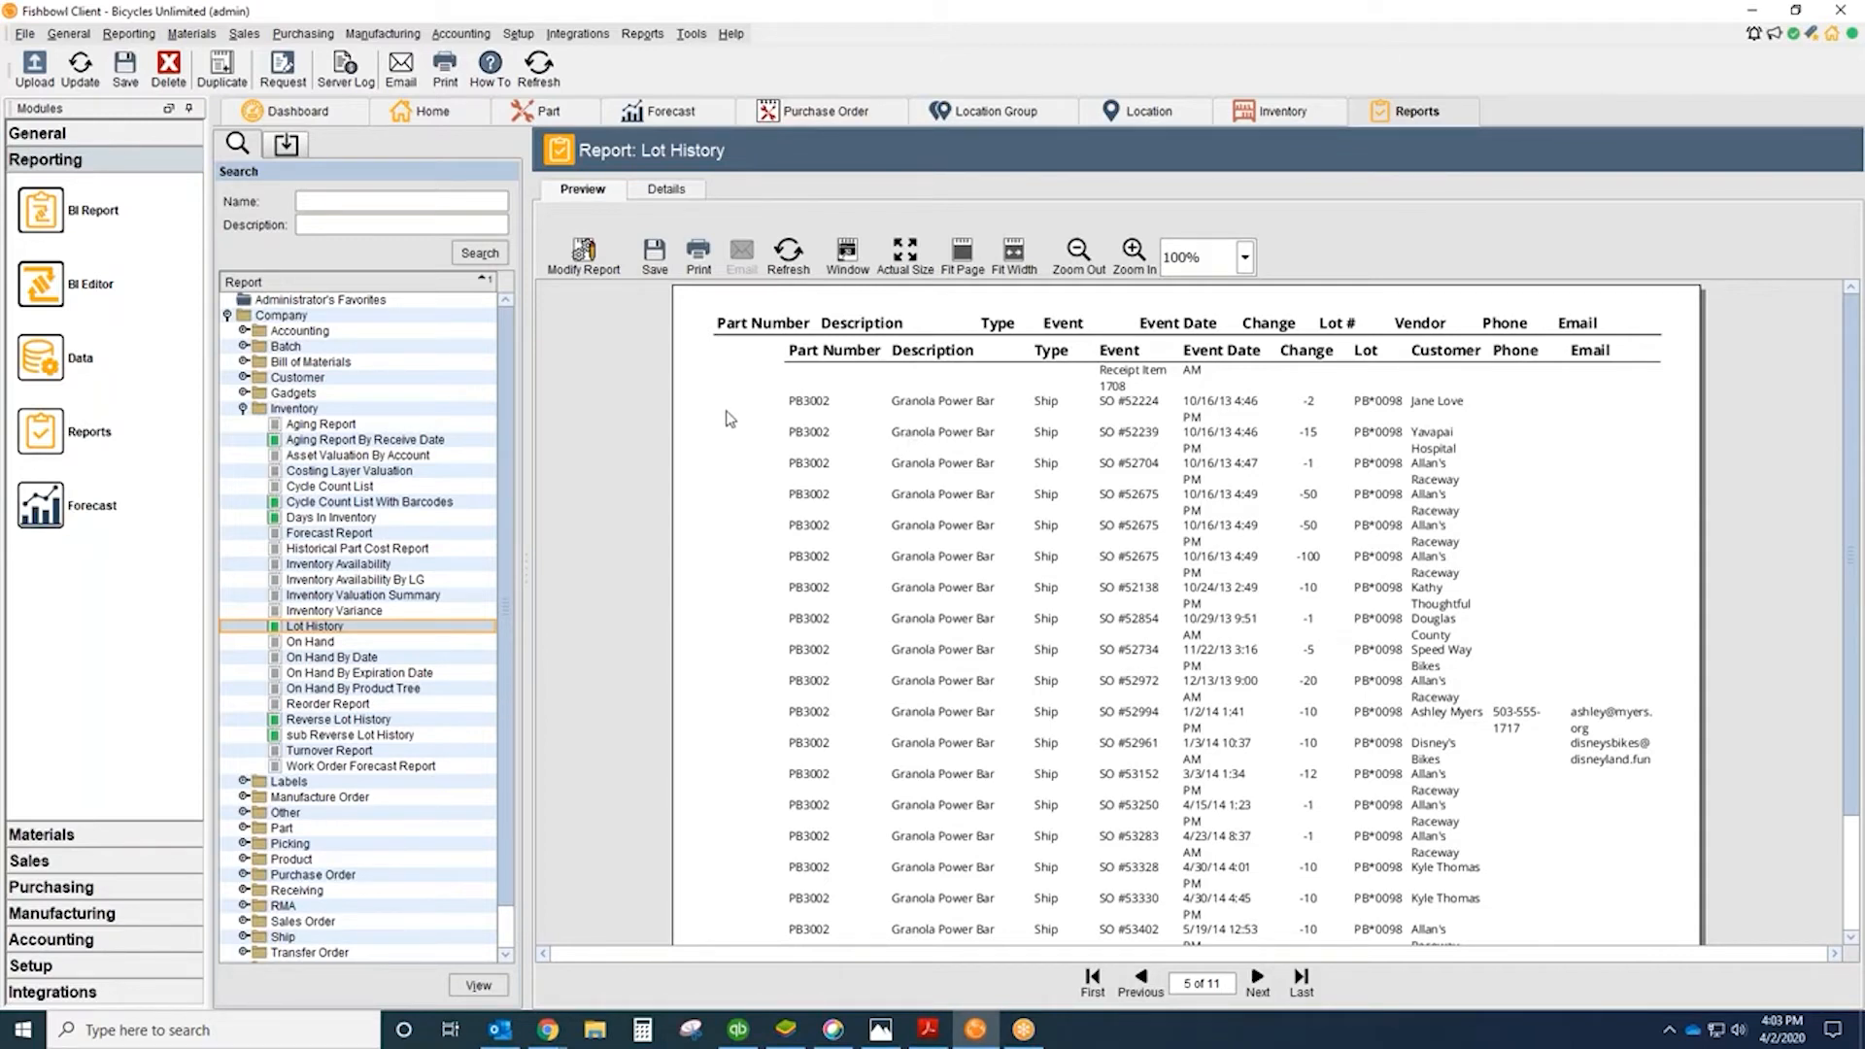
click(385, 673)
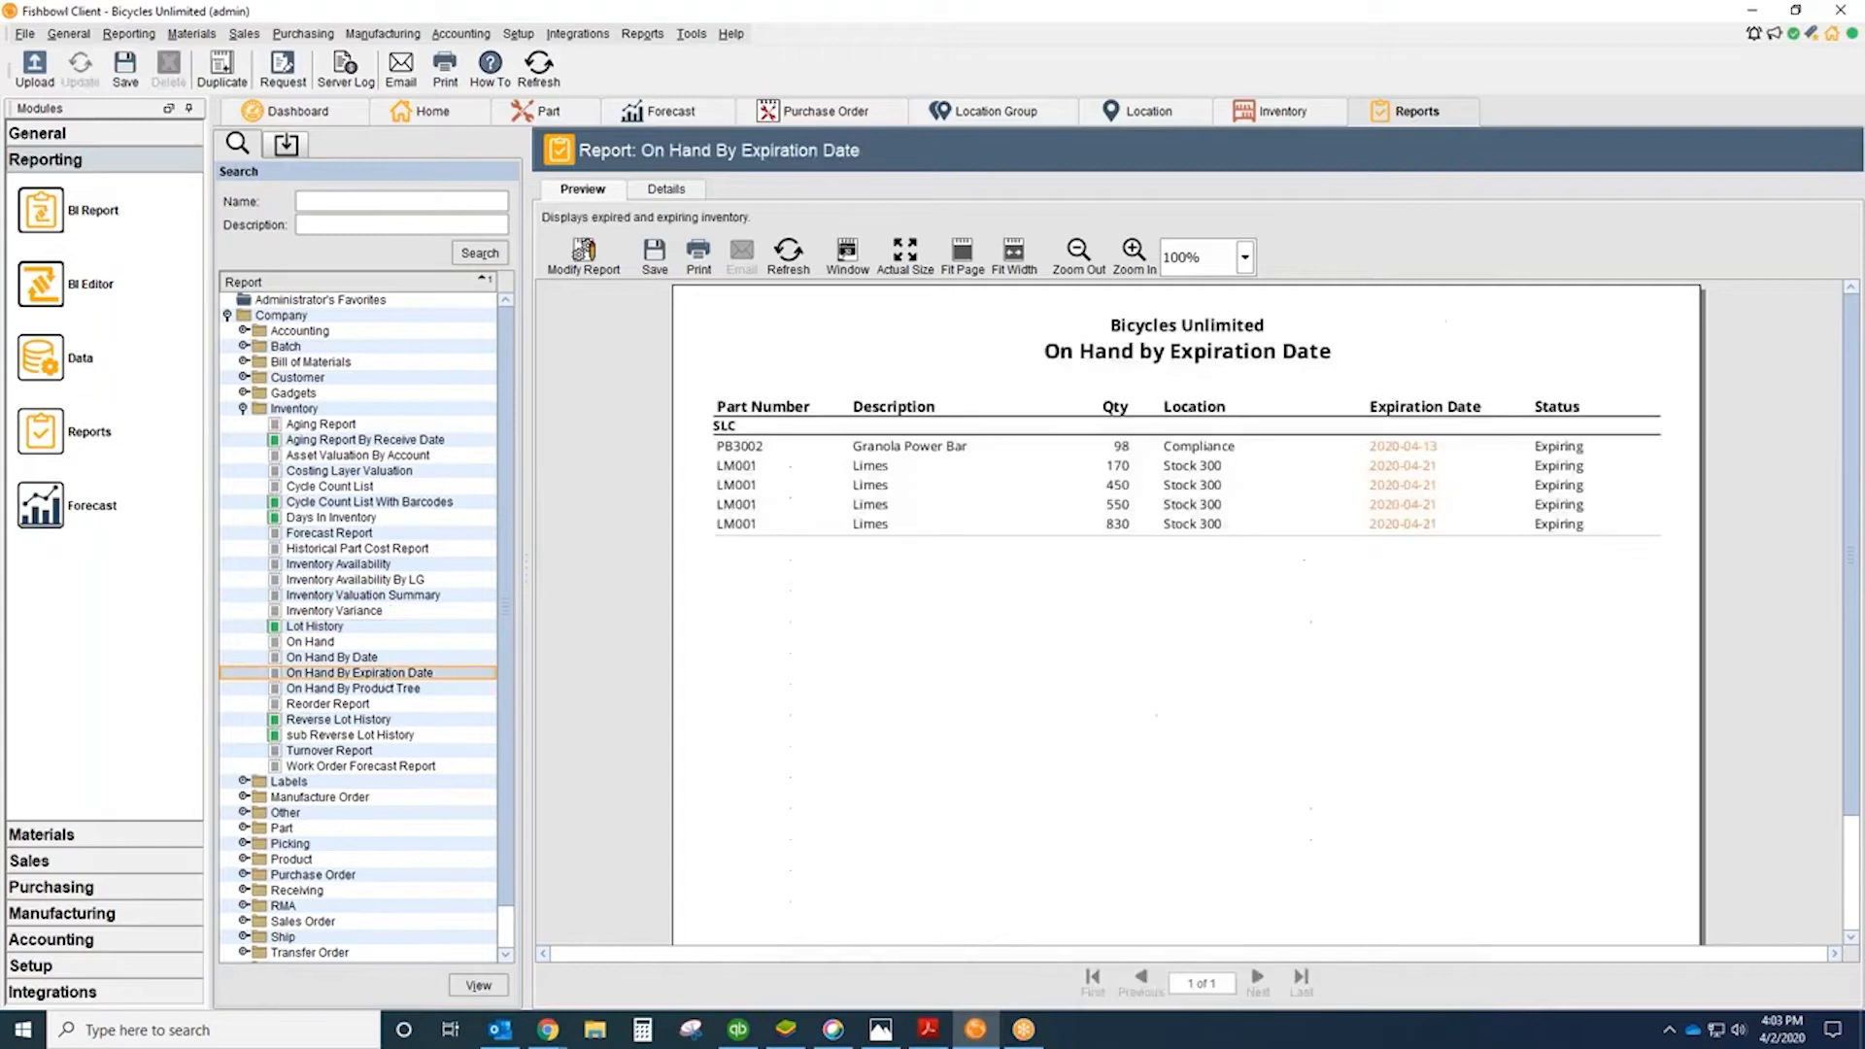
click(583, 255)
click(995, 583)
click(748, 672)
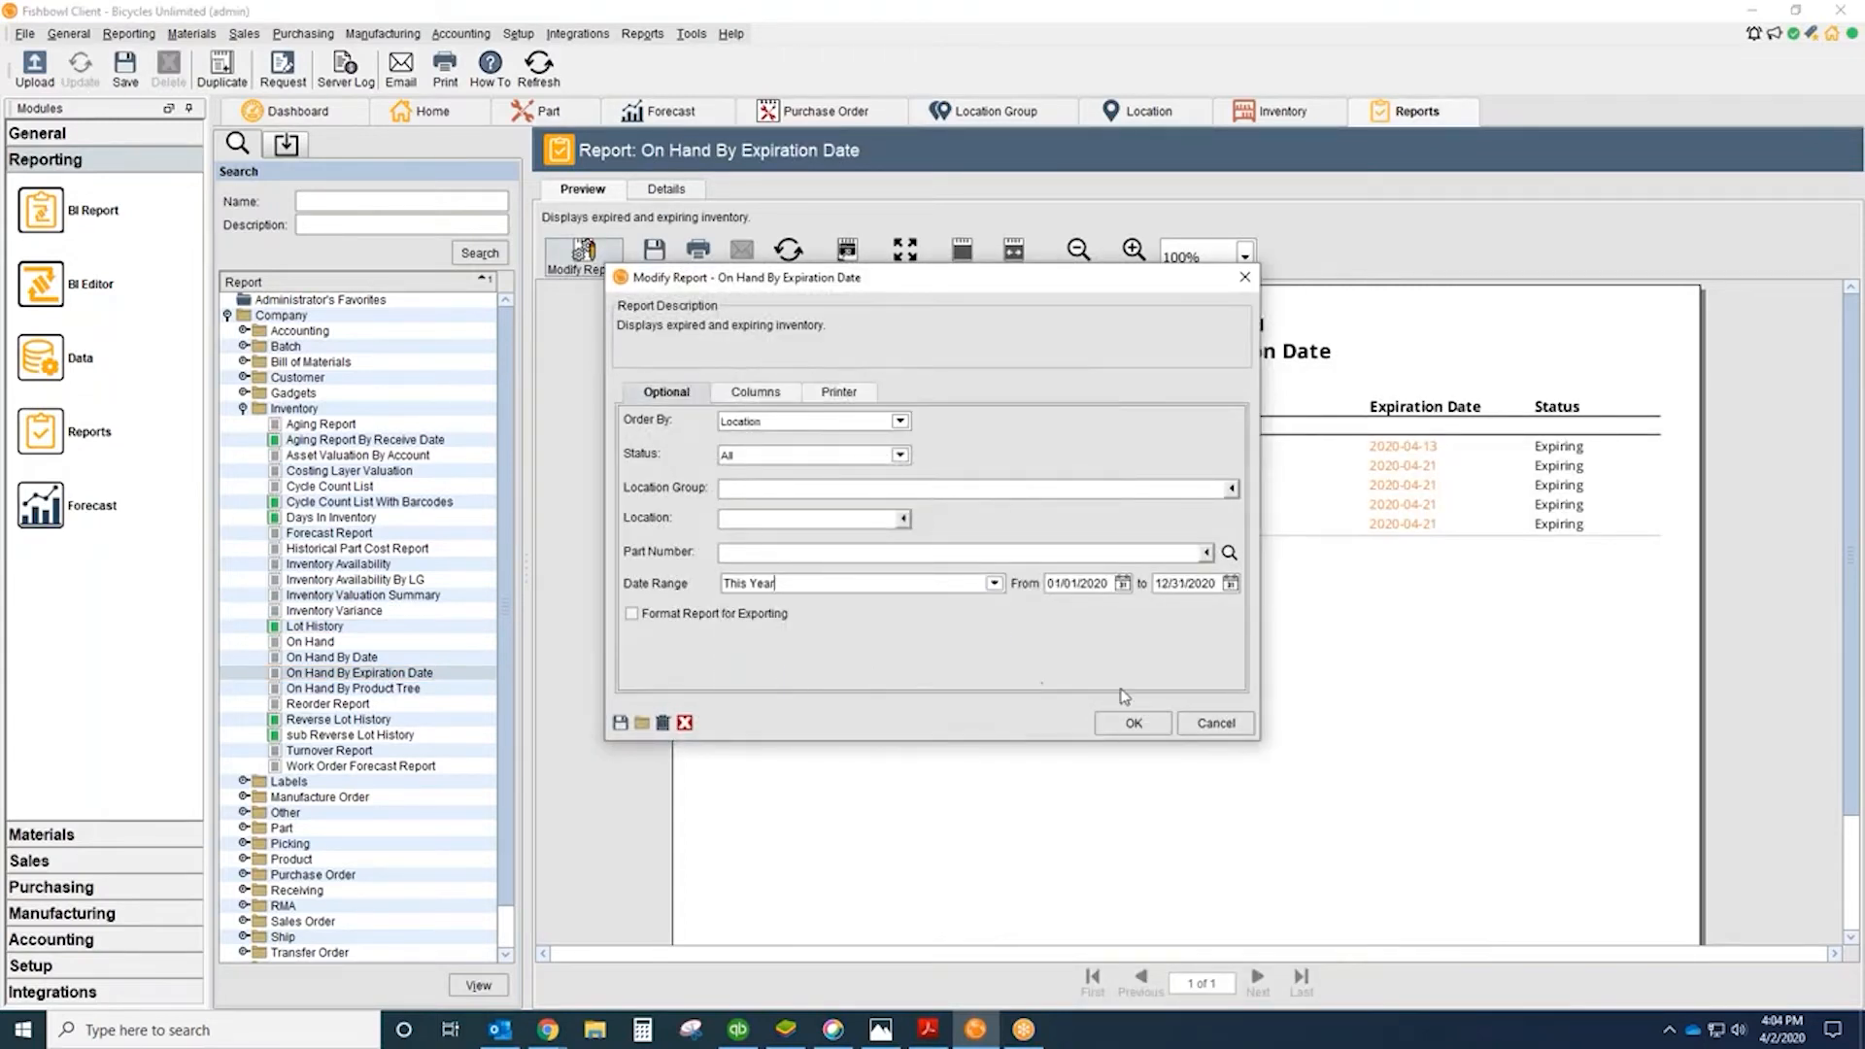
click(1134, 723)
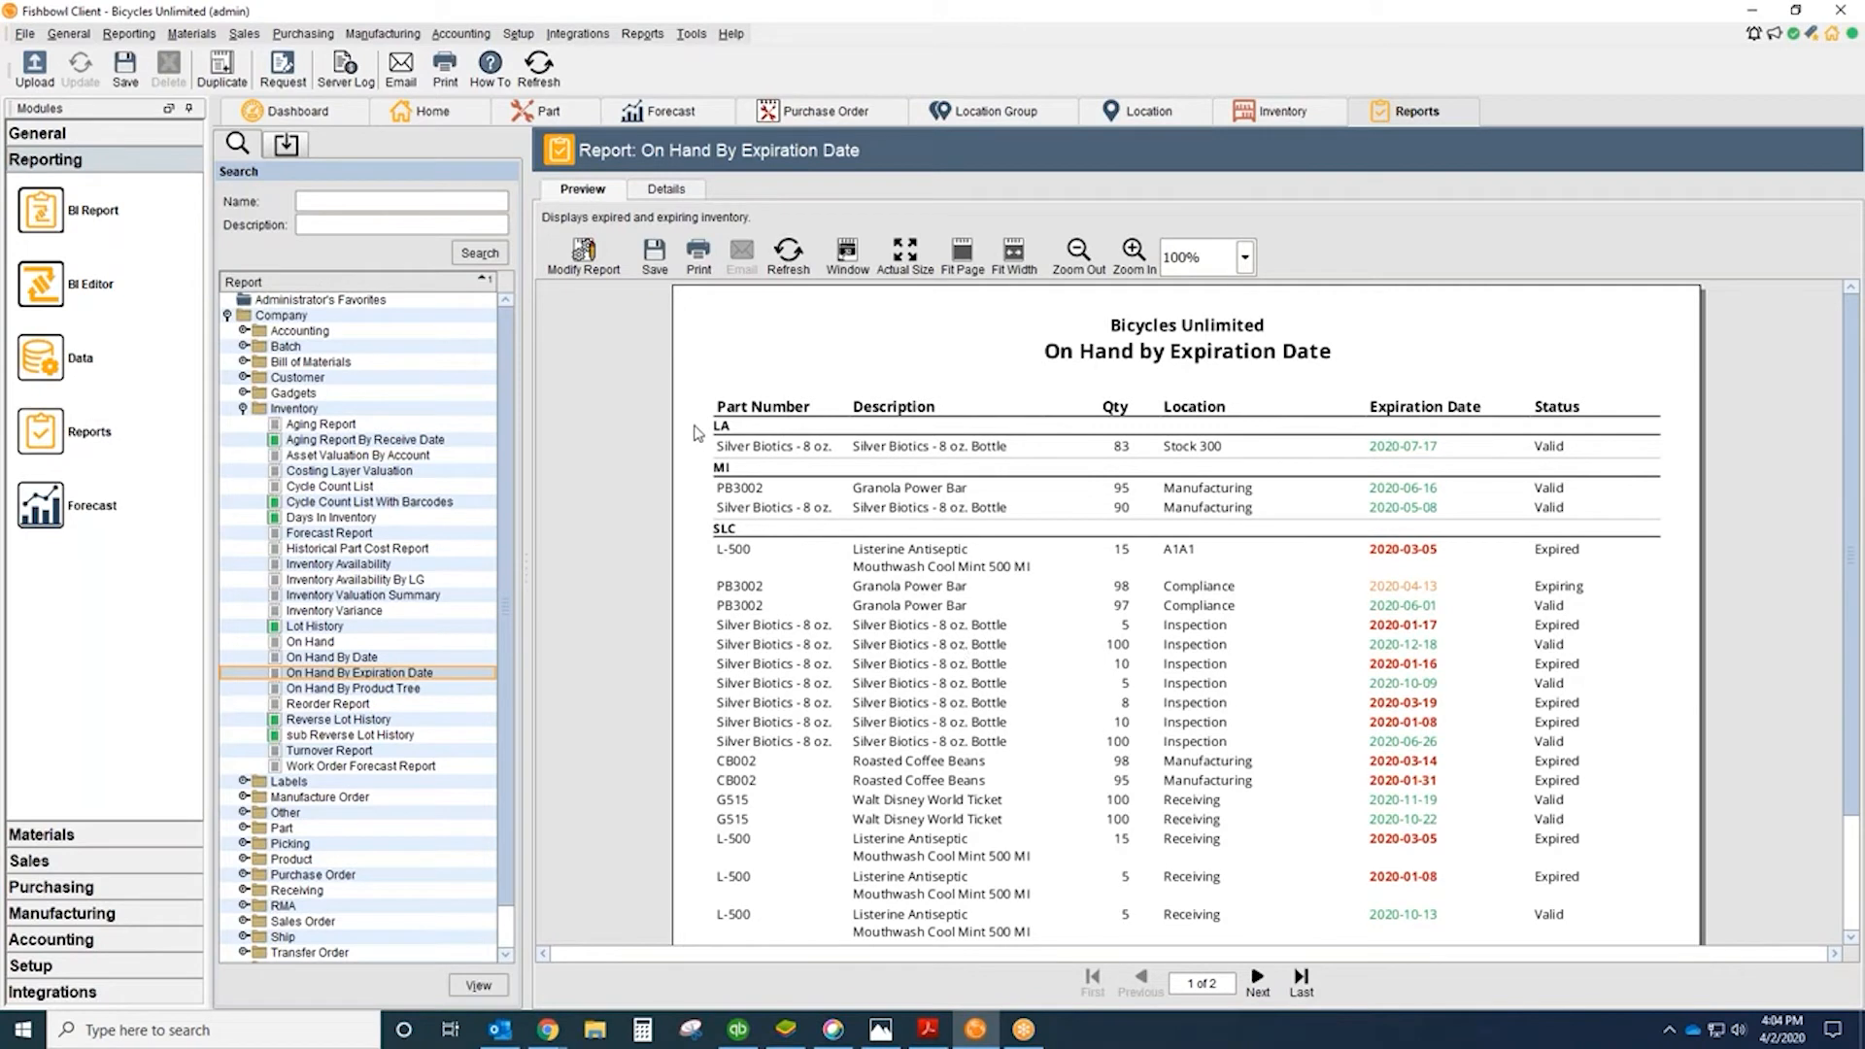
Step: Search the Part module for part number "red" and open the part RED FORMULA
click(537, 114)
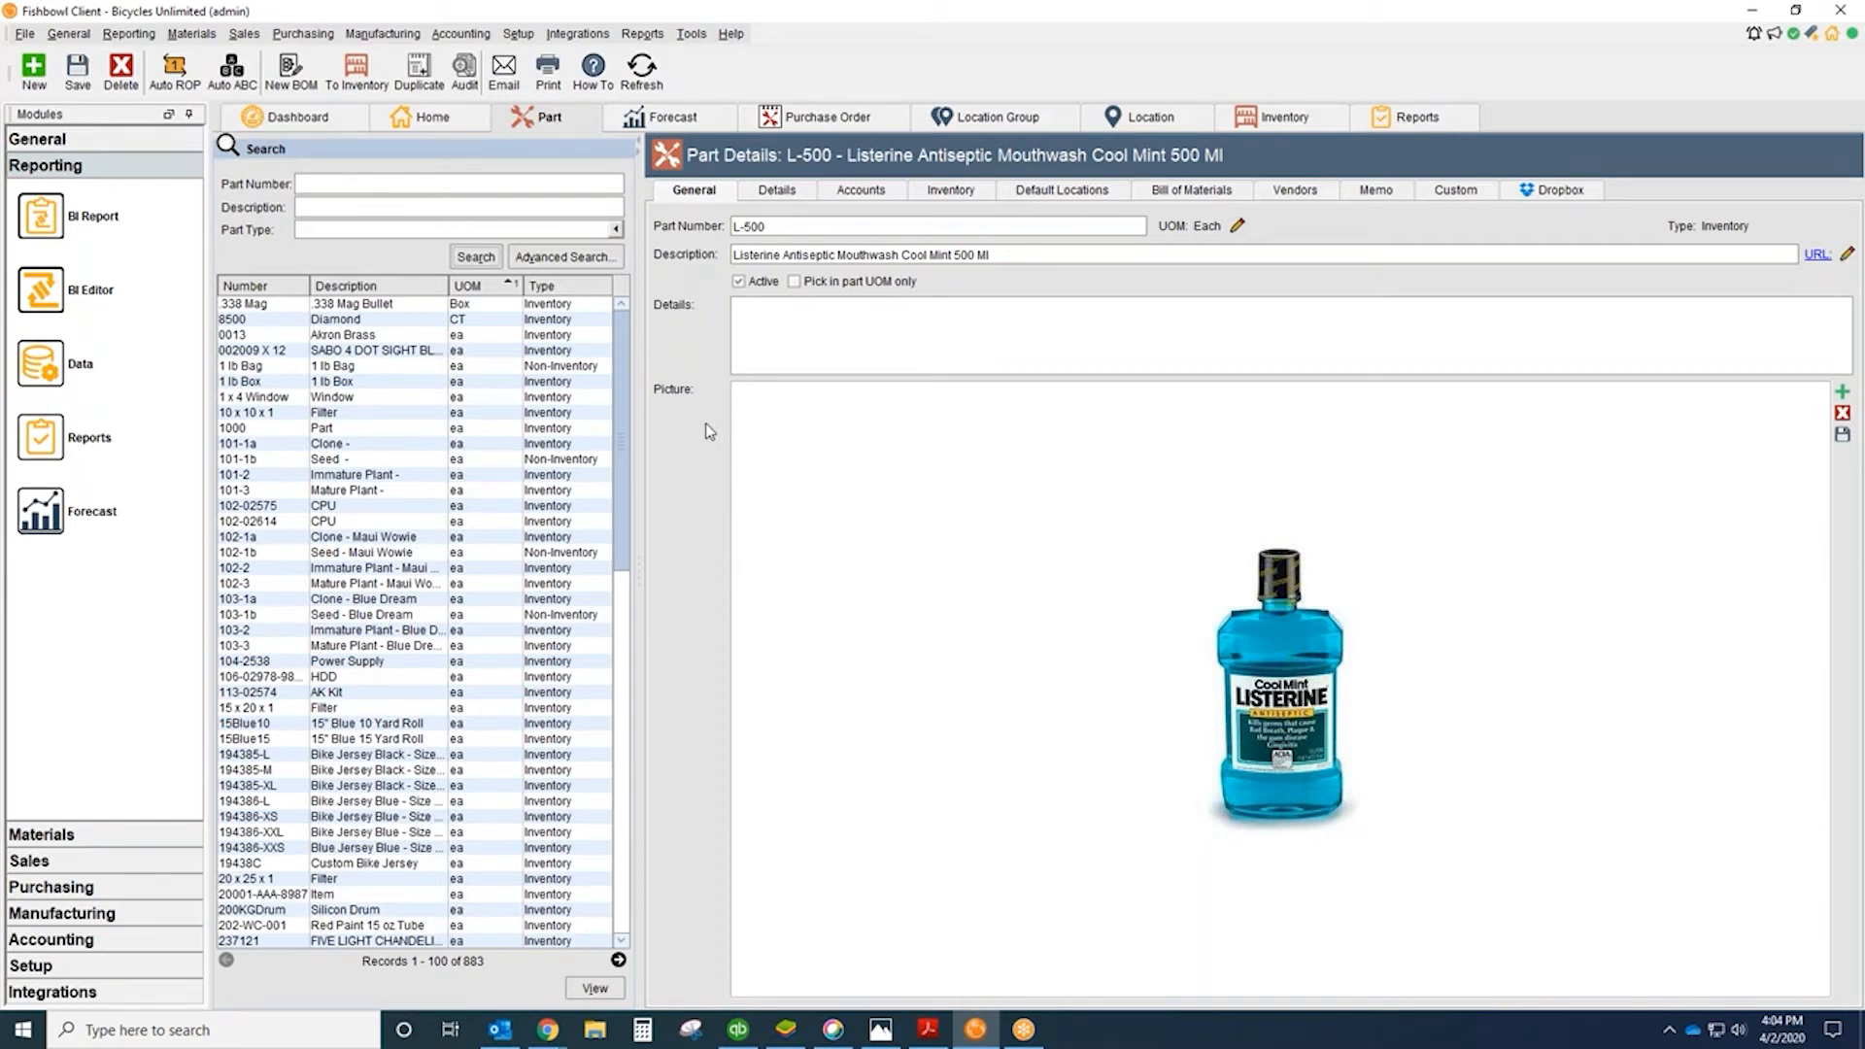
click(342, 185)
text(red)
key(Return)
click(270, 336)
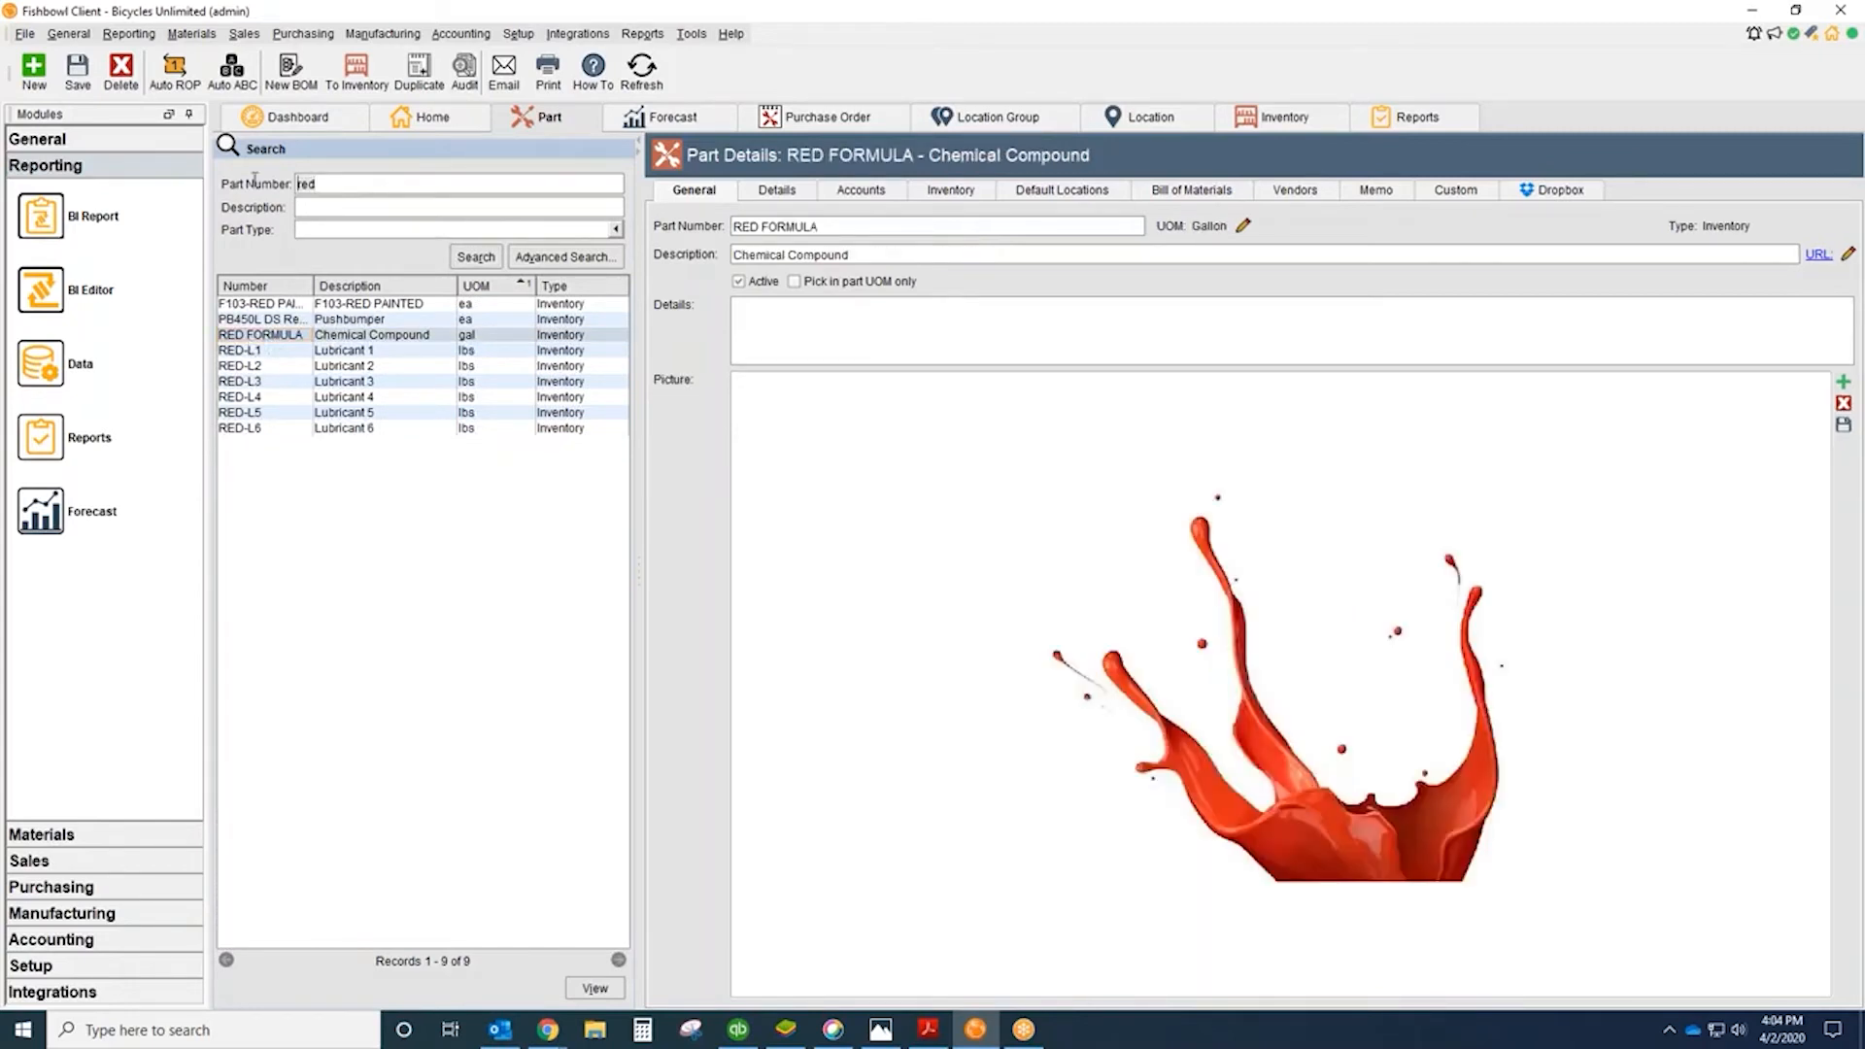
Step: Clear the part number filter to list all parts and open the bill of materials of RED FORMULA
key(BackSpace)
key(BackSpace)
key(BackSpace)
click(476, 257)
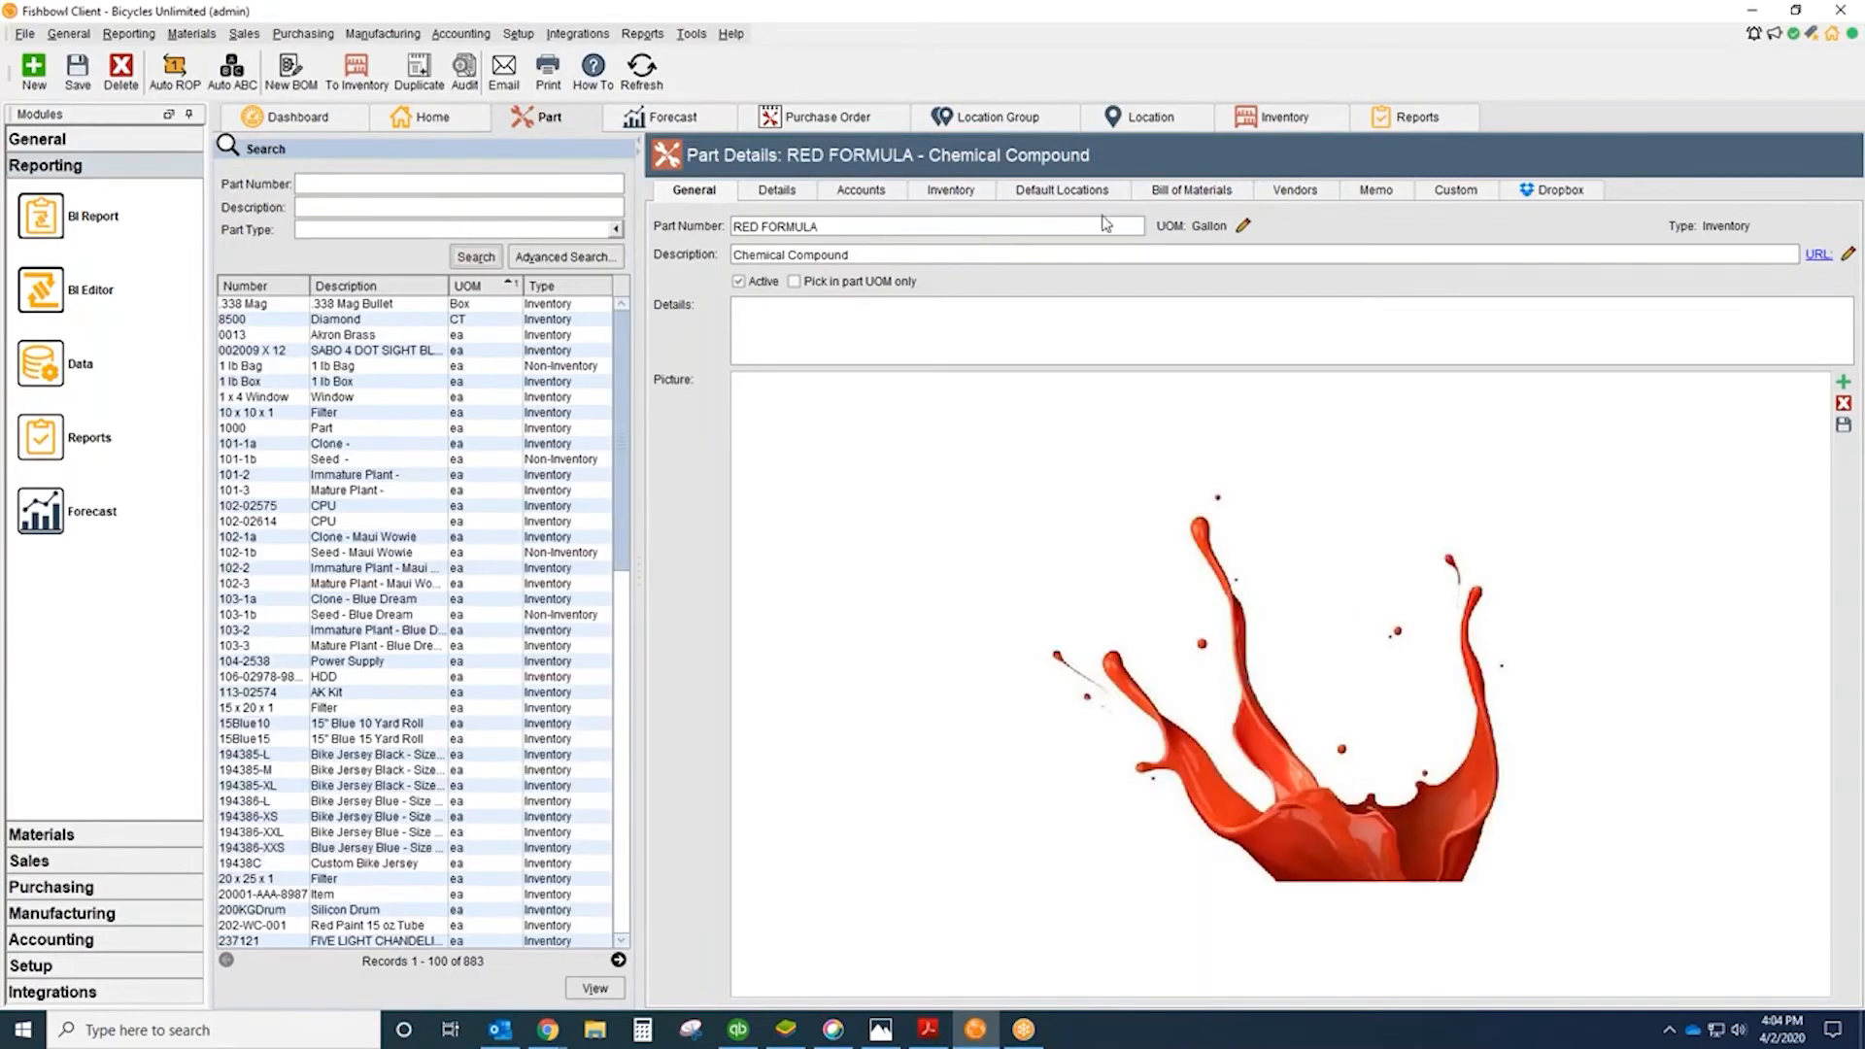
click(1192, 190)
double_click(874, 277)
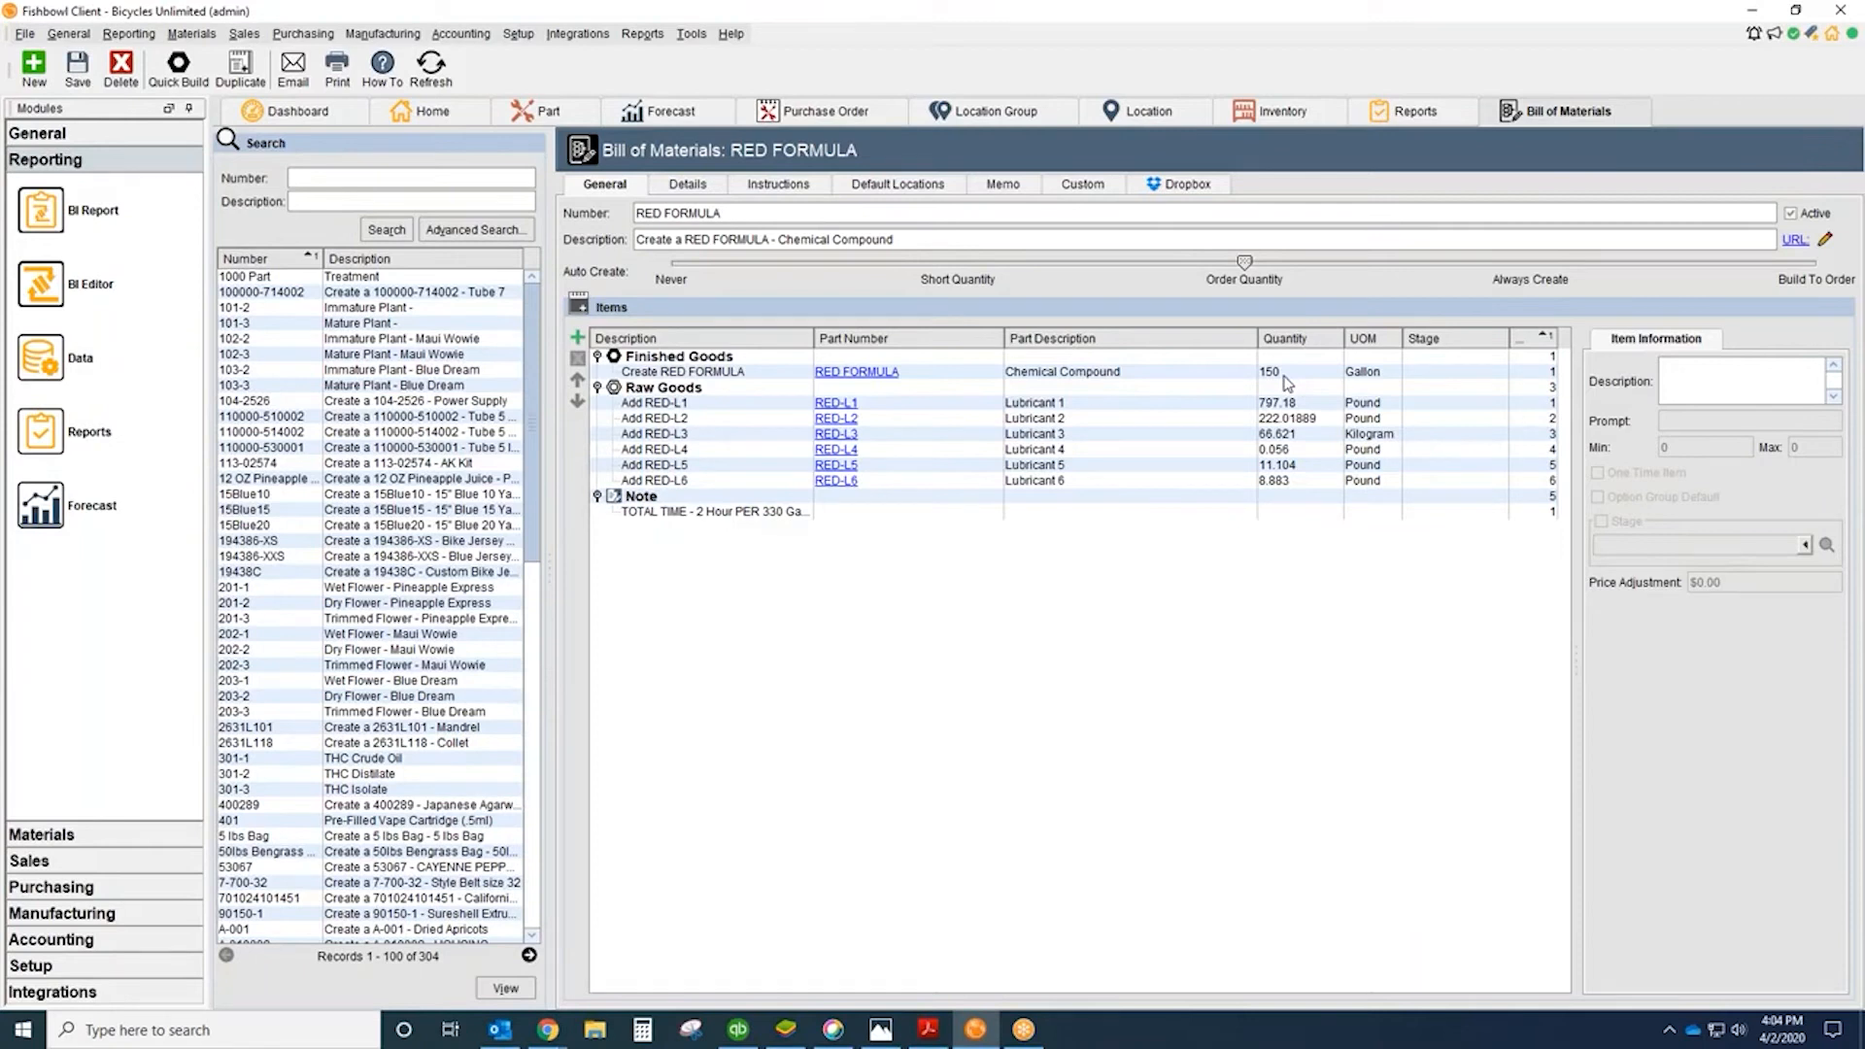
Step: Go to the Manufacture Order module and open the RED FORMULA order scheduled for Feb 10, 2020
click(129, 916)
click(41, 389)
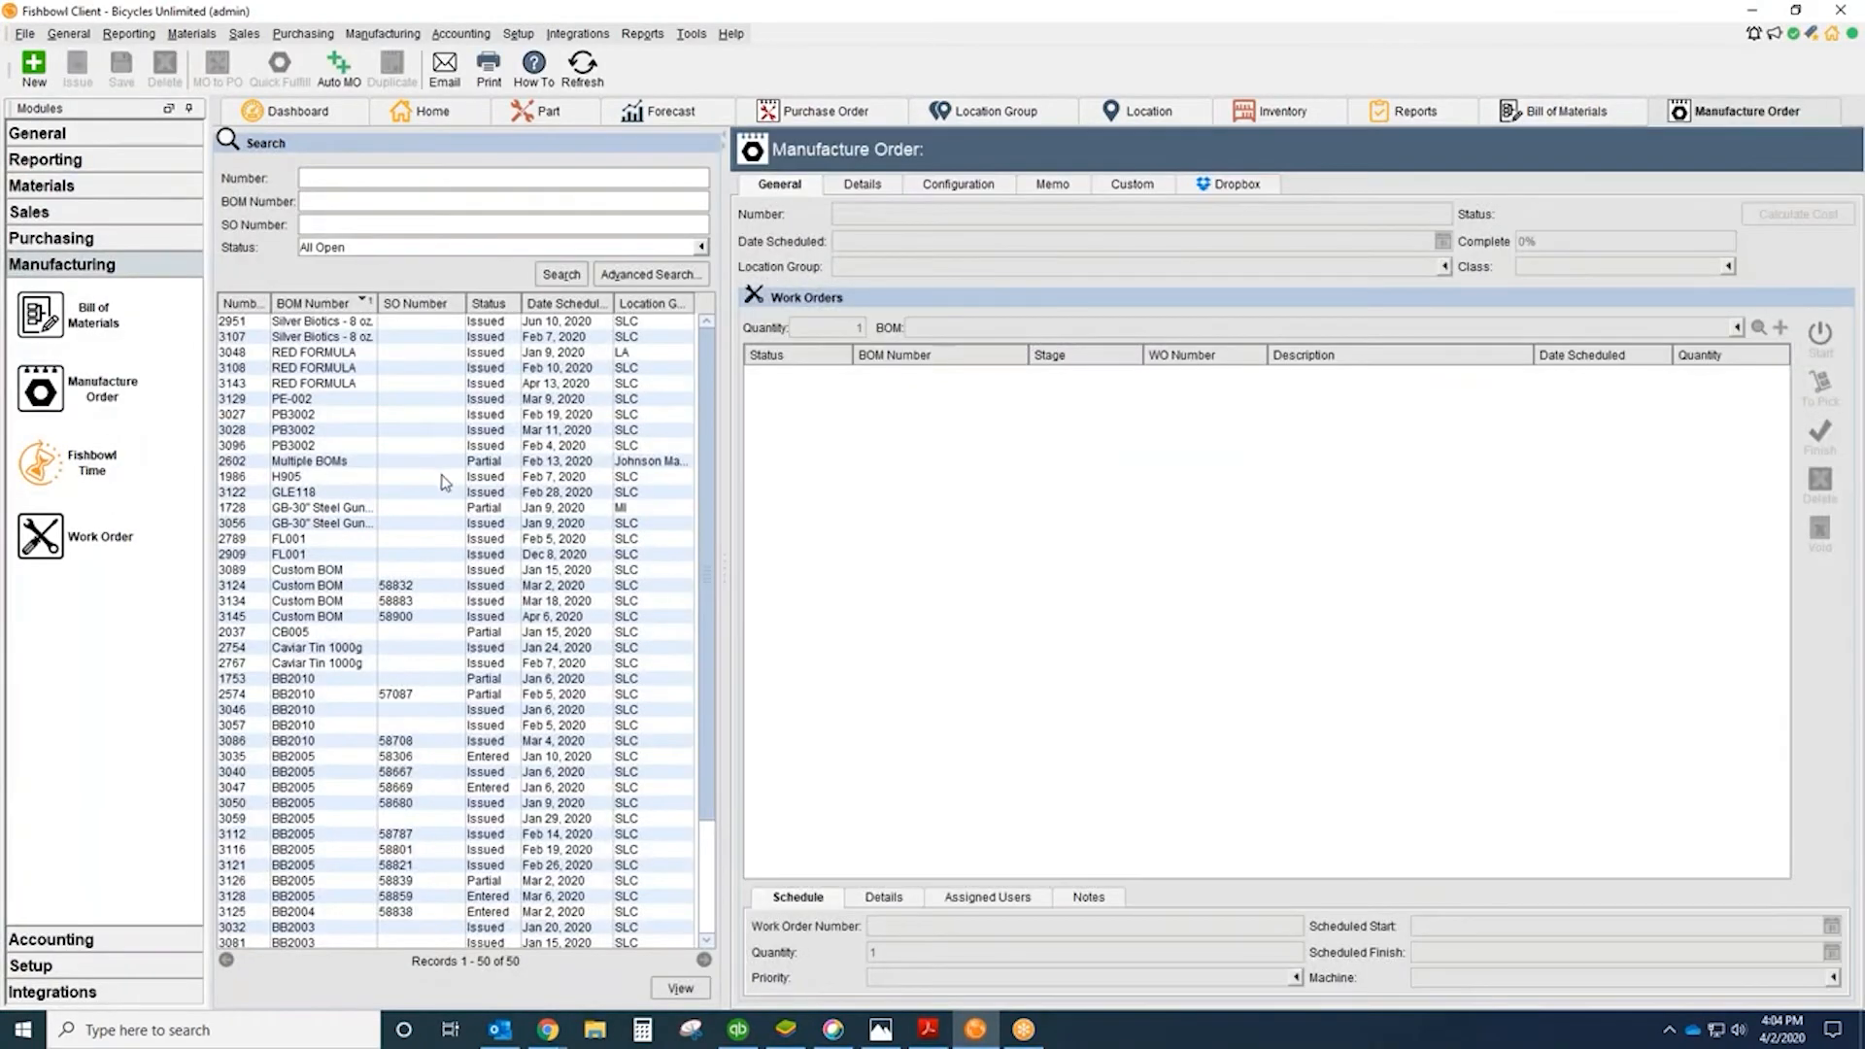
click(335, 369)
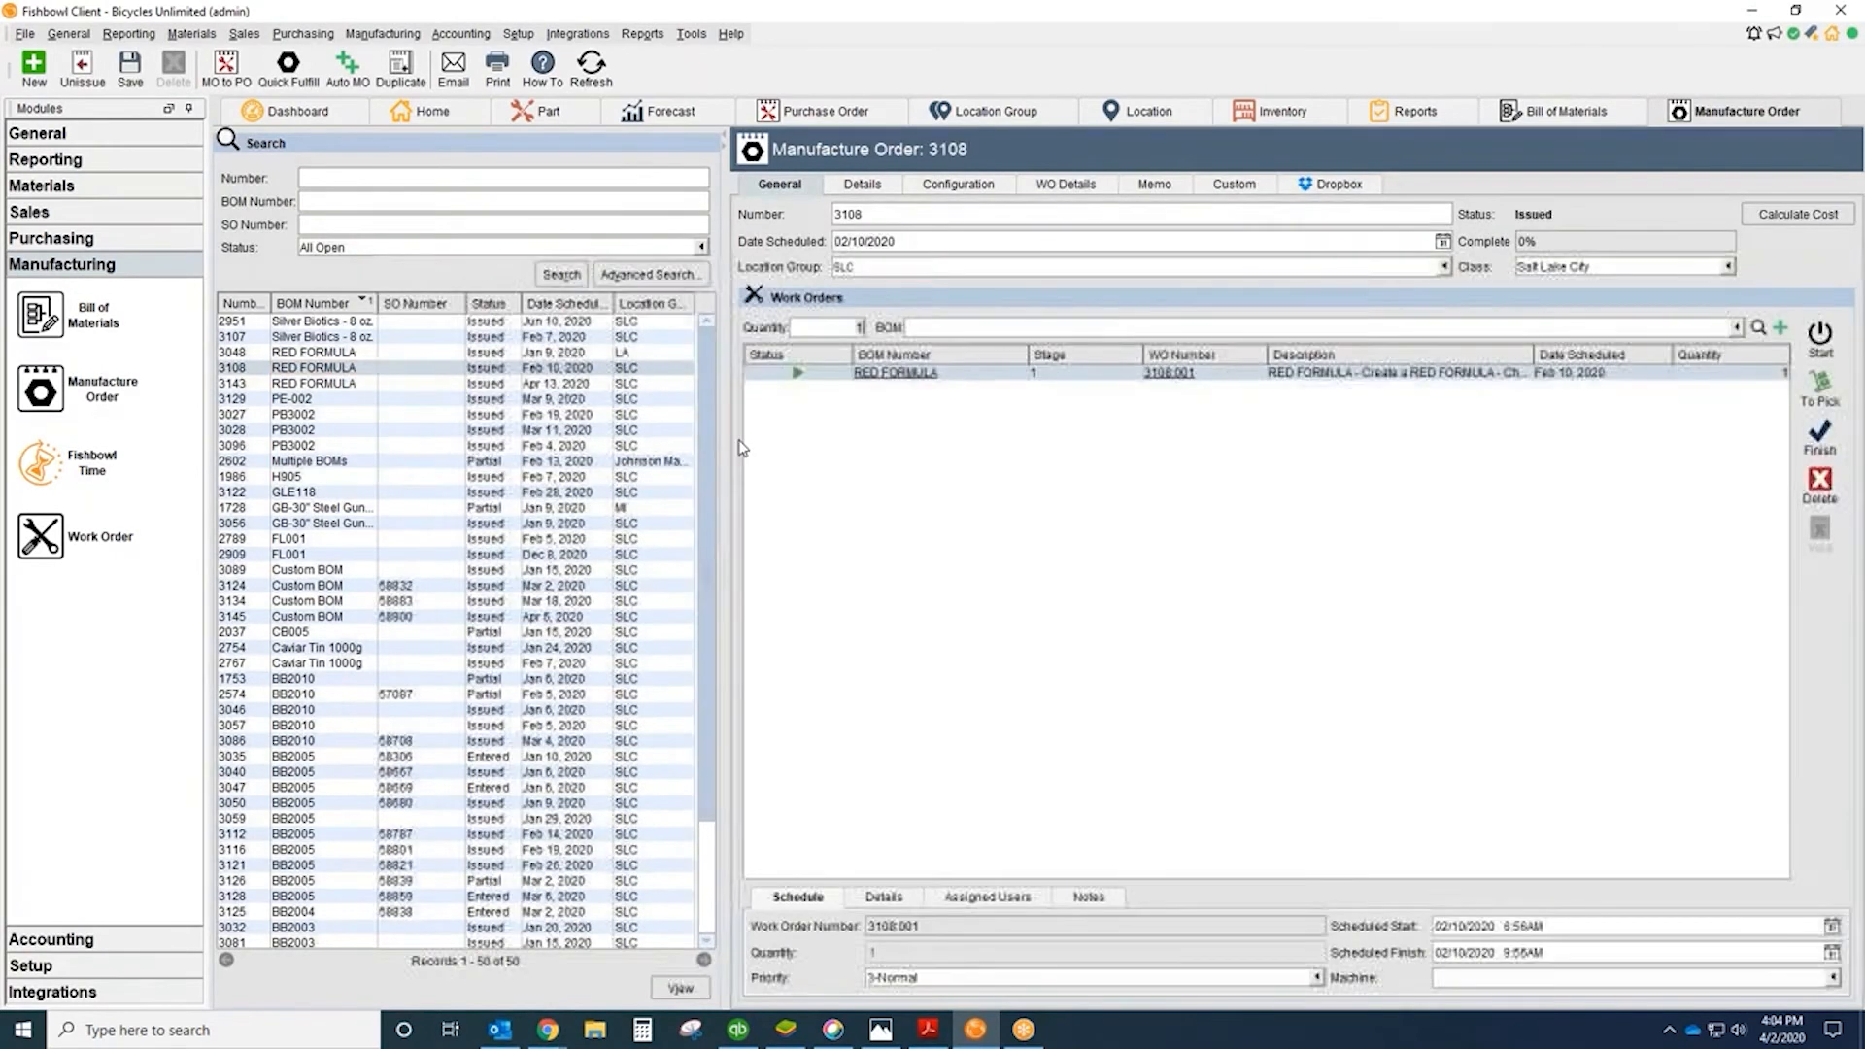
Step: Generate the Work Order Traveler report for the RED FORMULA order, enlarge its preview to examine it, and leave the preview
click(643, 34)
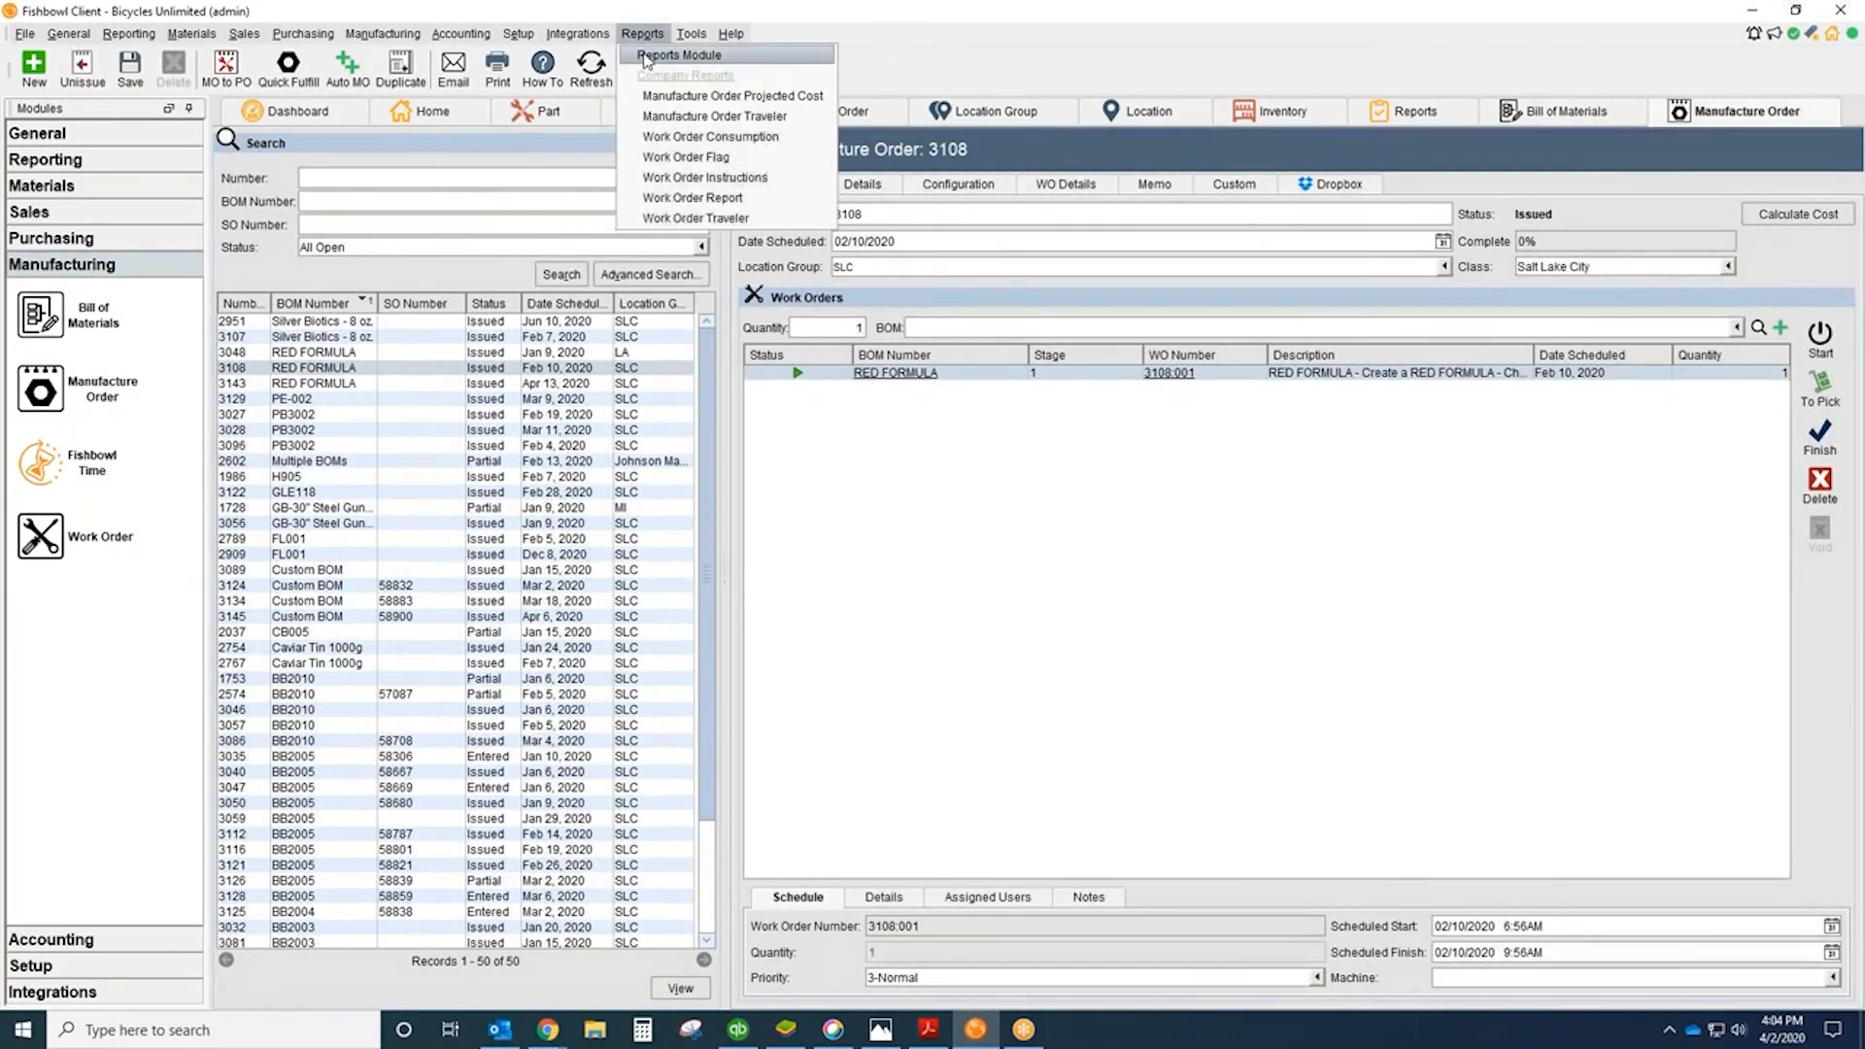
click(697, 217)
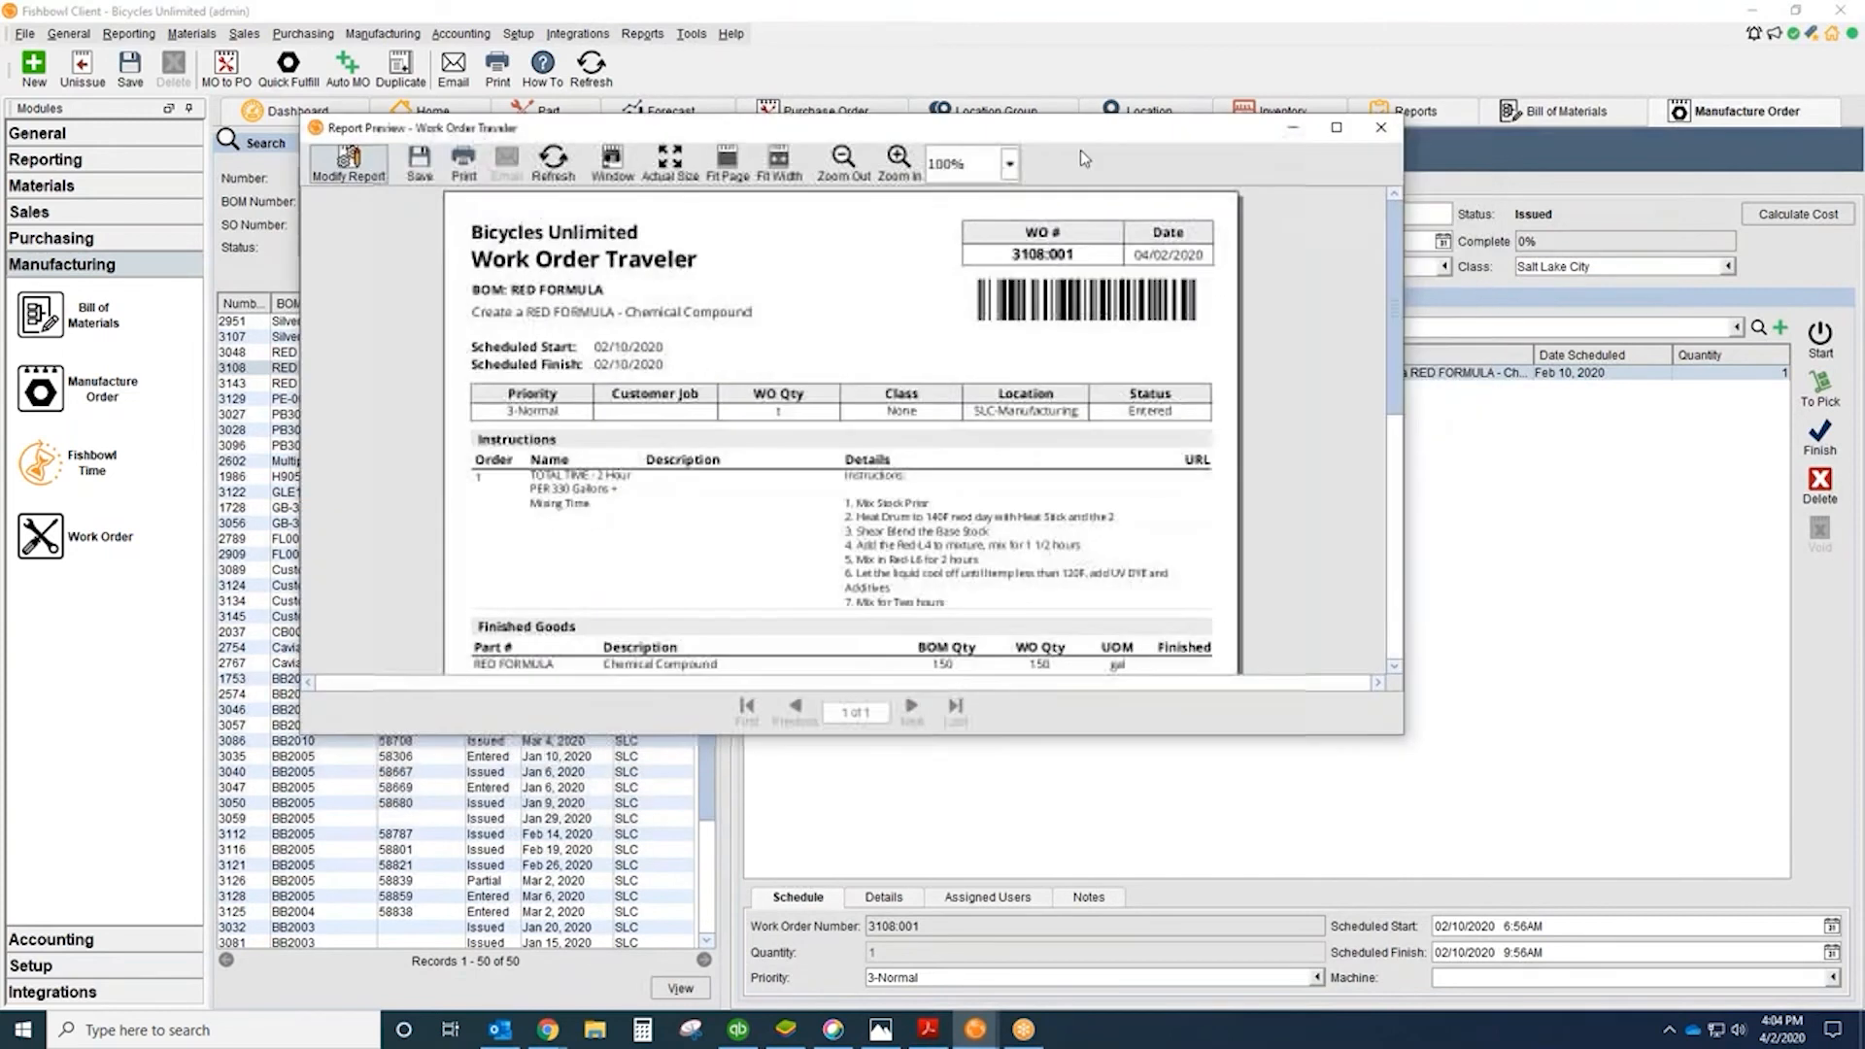
drag(1401, 733, 1463, 943)
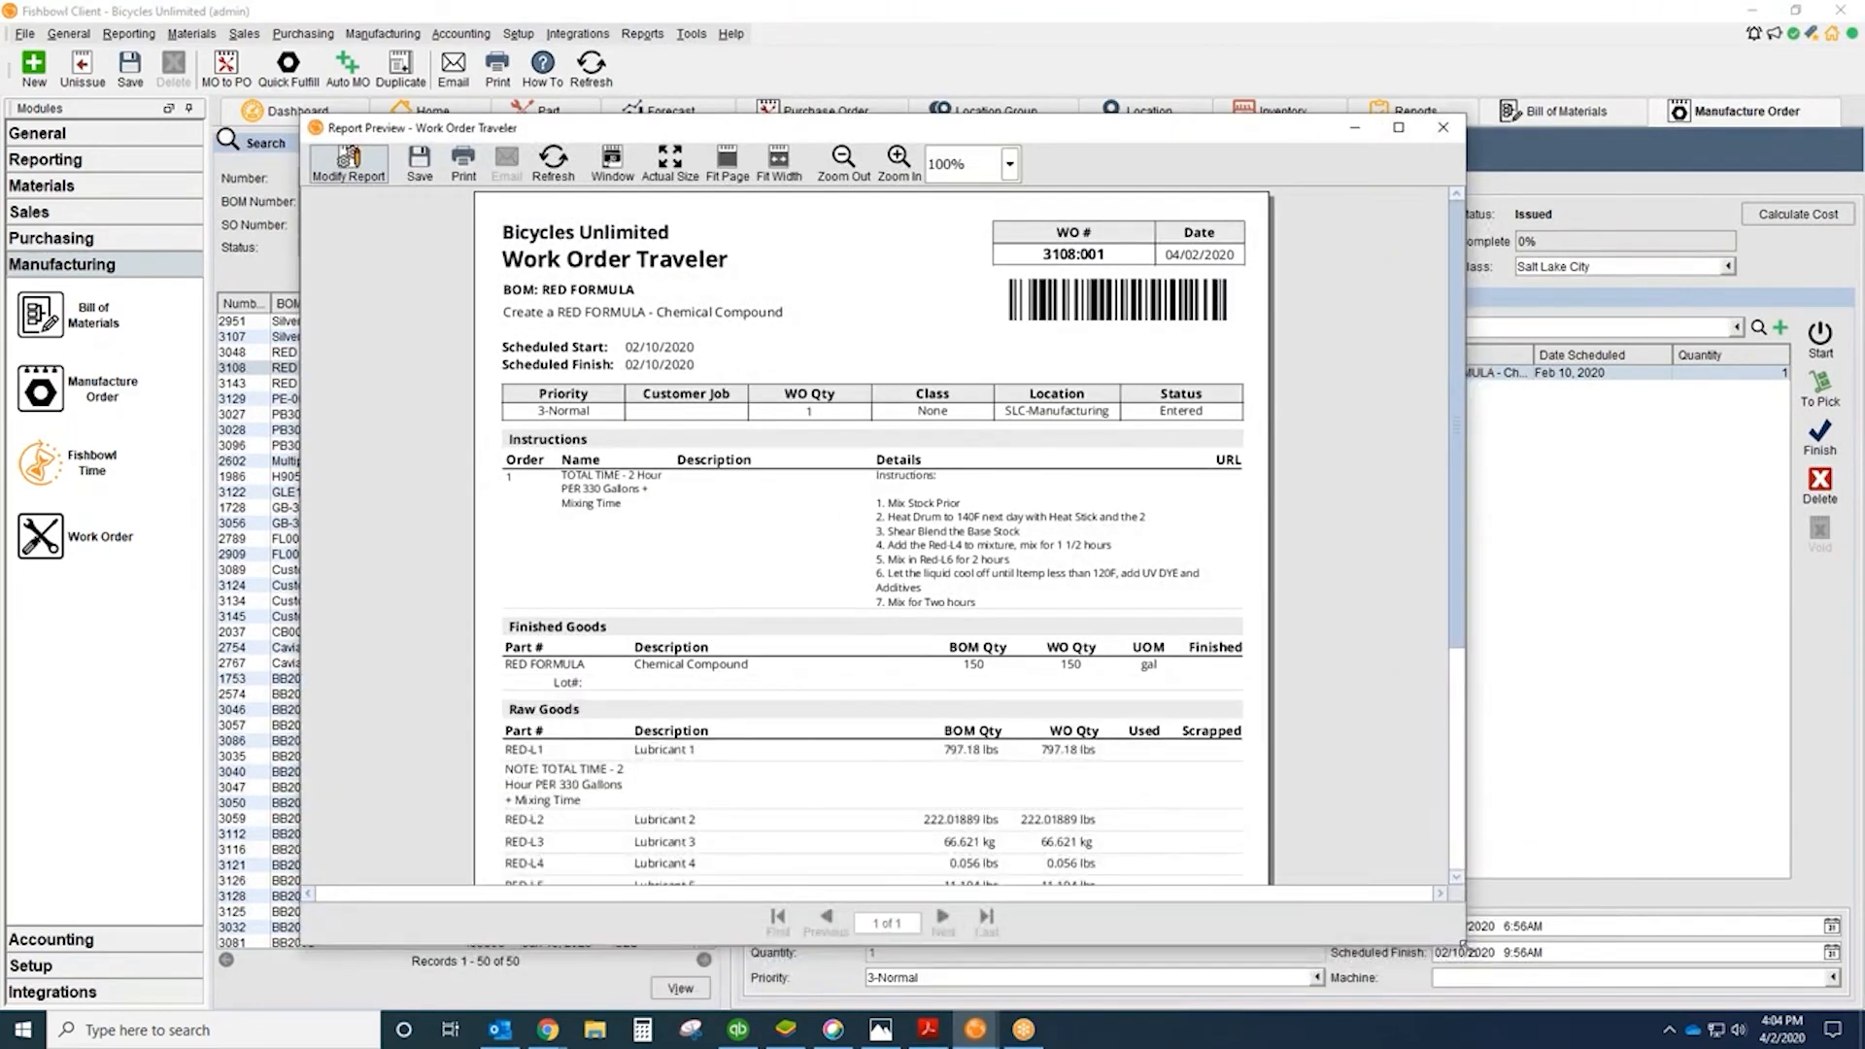
mouse_move(1453, 604)
mouse_down()
mouse_move(1455, 738)
mouse_move(1443, 598)
mouse_up()
key(alt+F4)
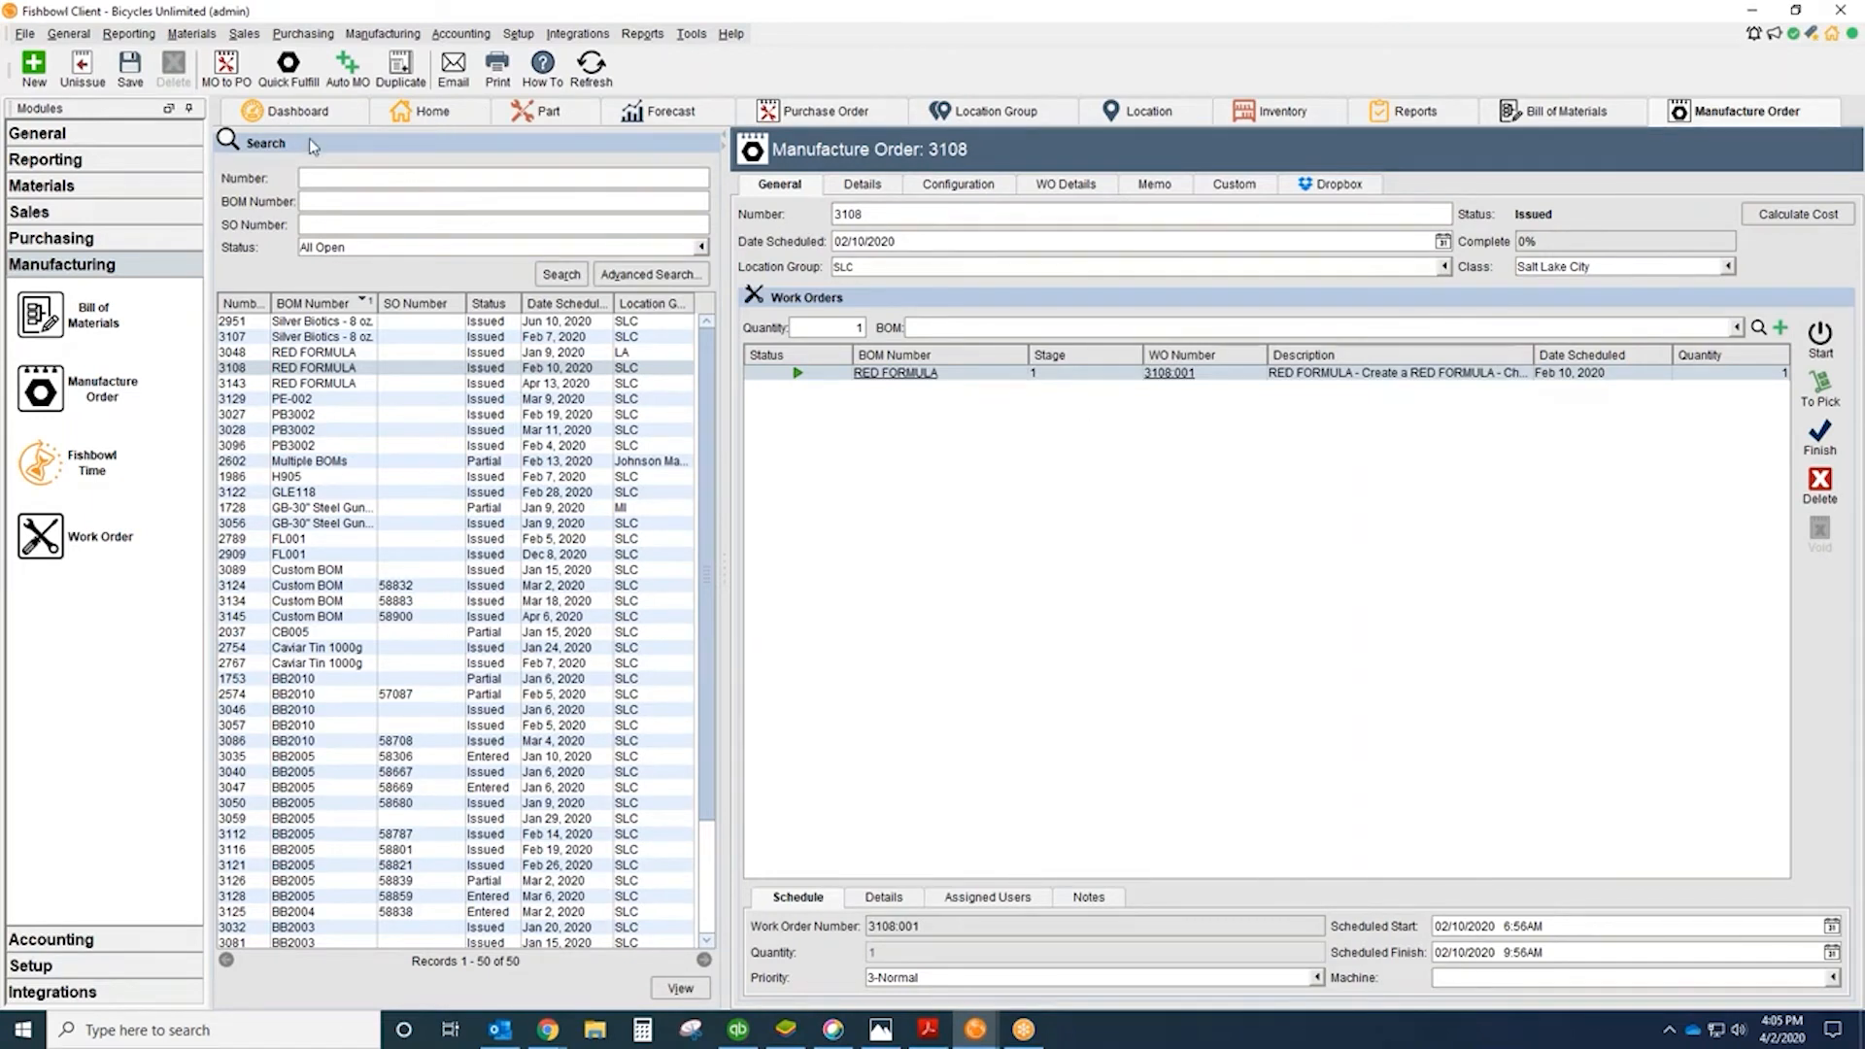
Step: Return to the Reports module, expand the Labels folder, and preview the Location Barcode and Part Barcodes Avery reports
click(46, 159)
click(40, 431)
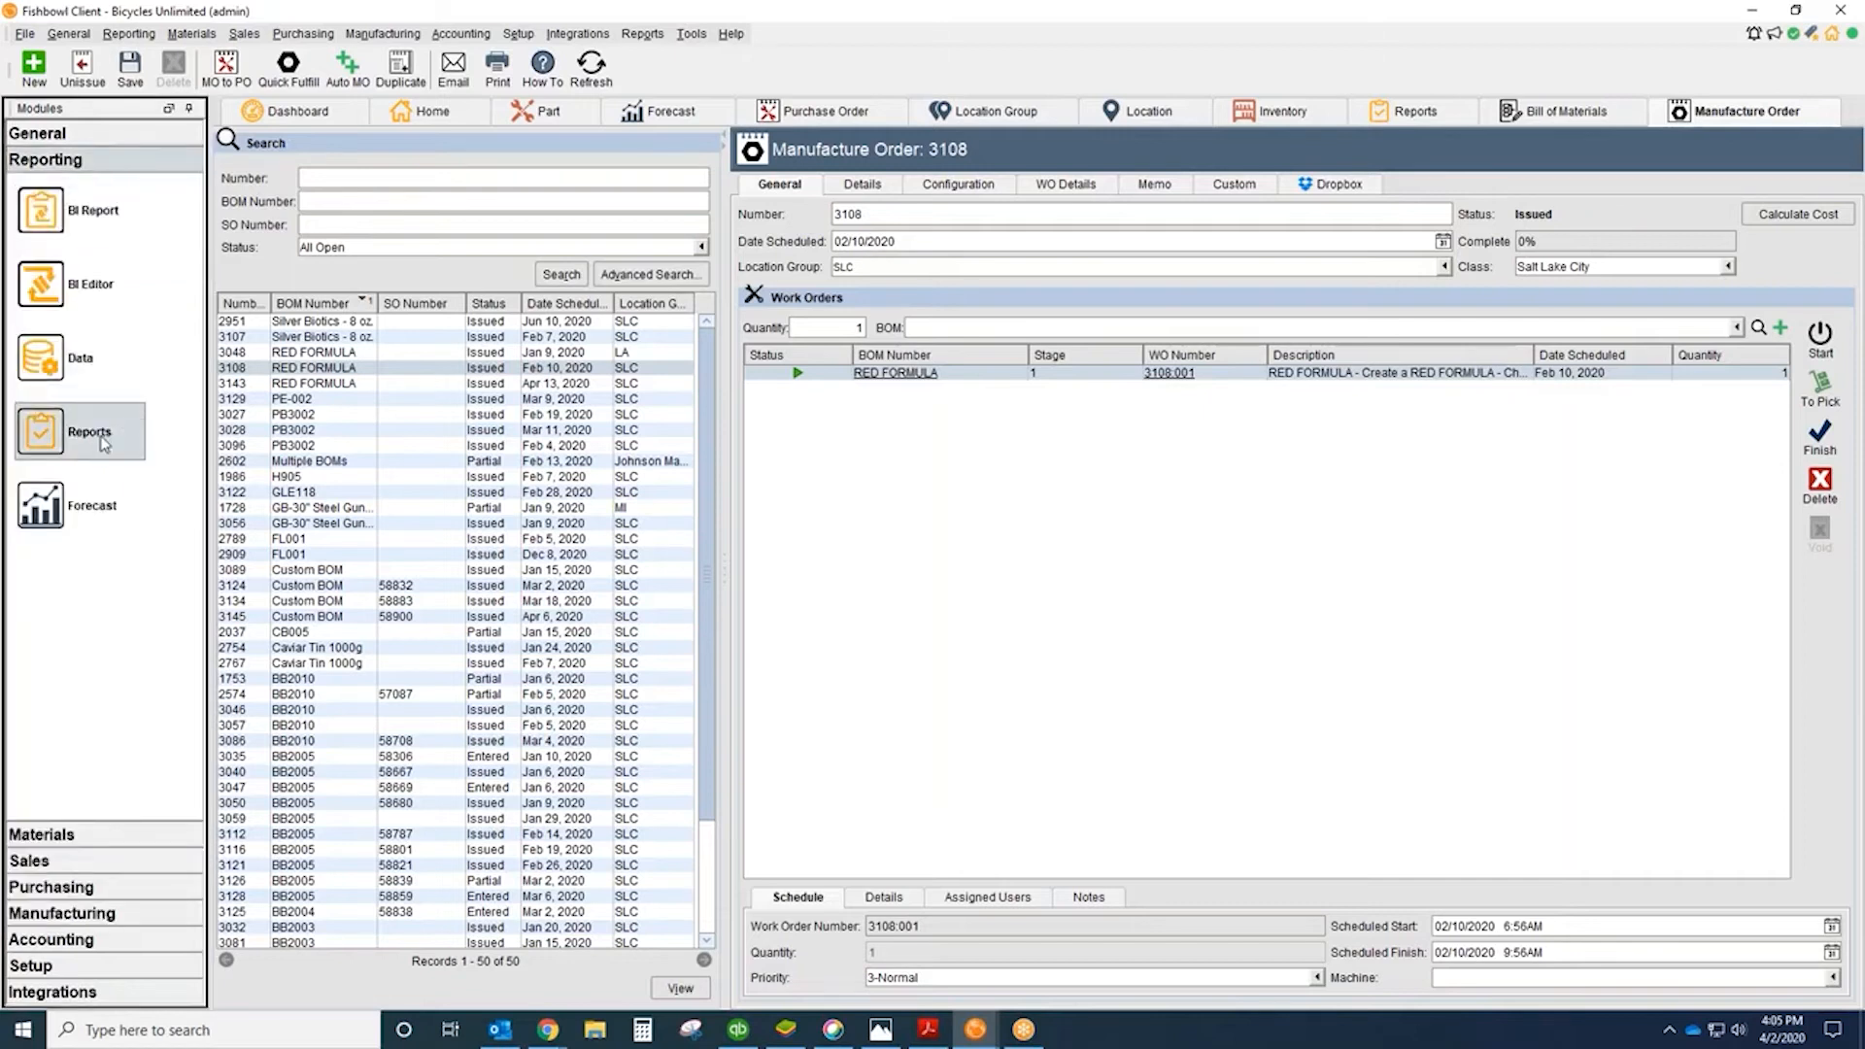
click(243, 409)
click(243, 424)
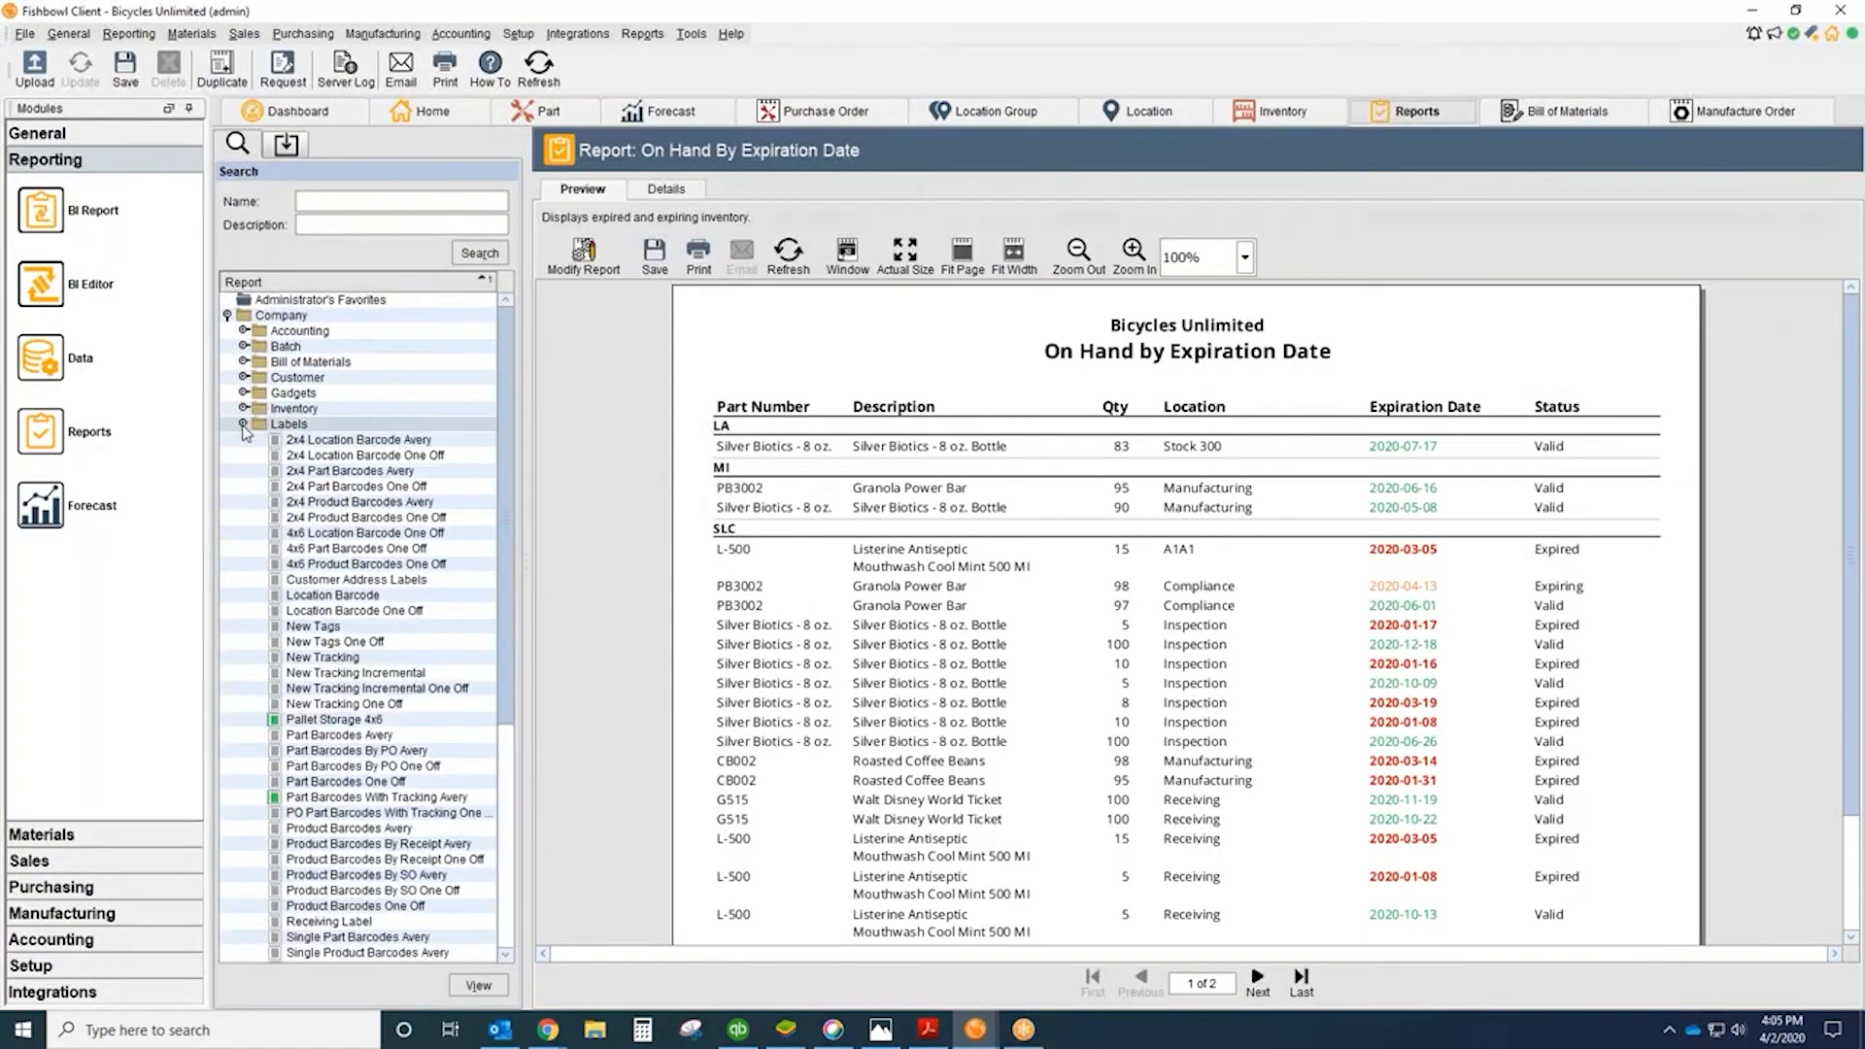
click(344, 596)
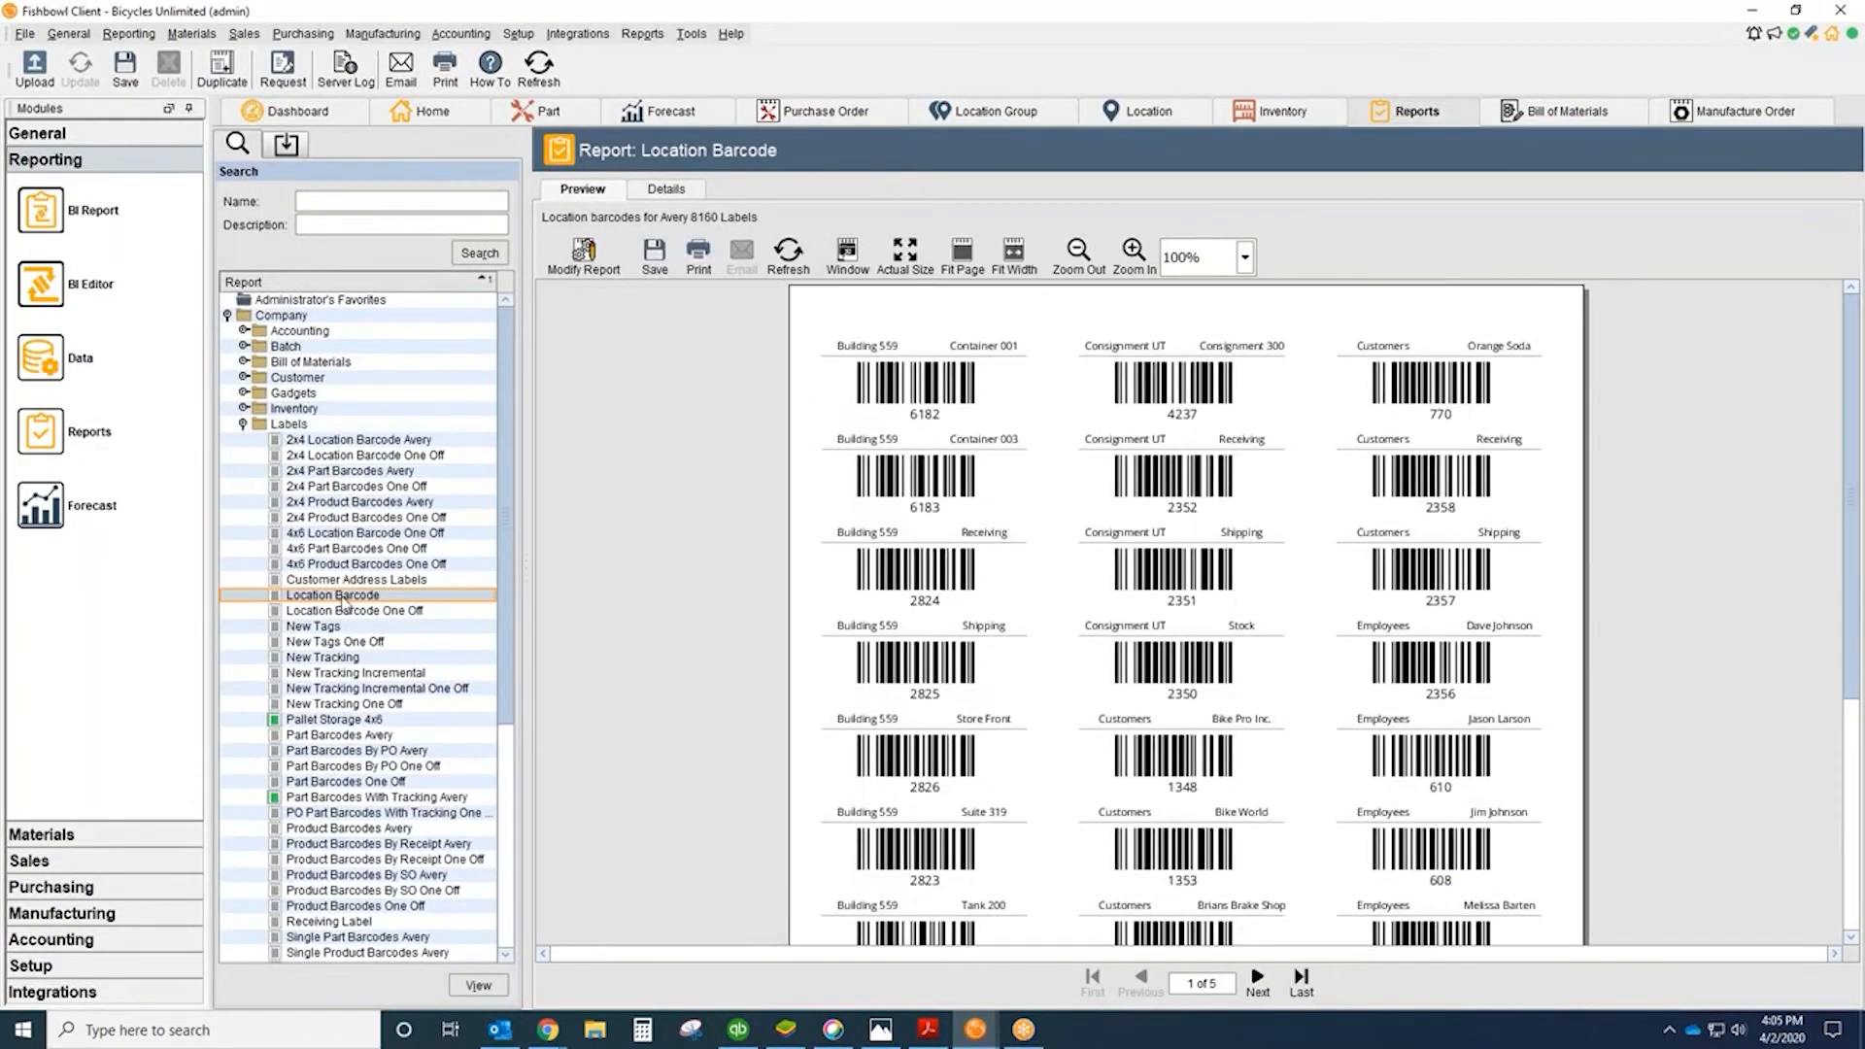
click(358, 736)
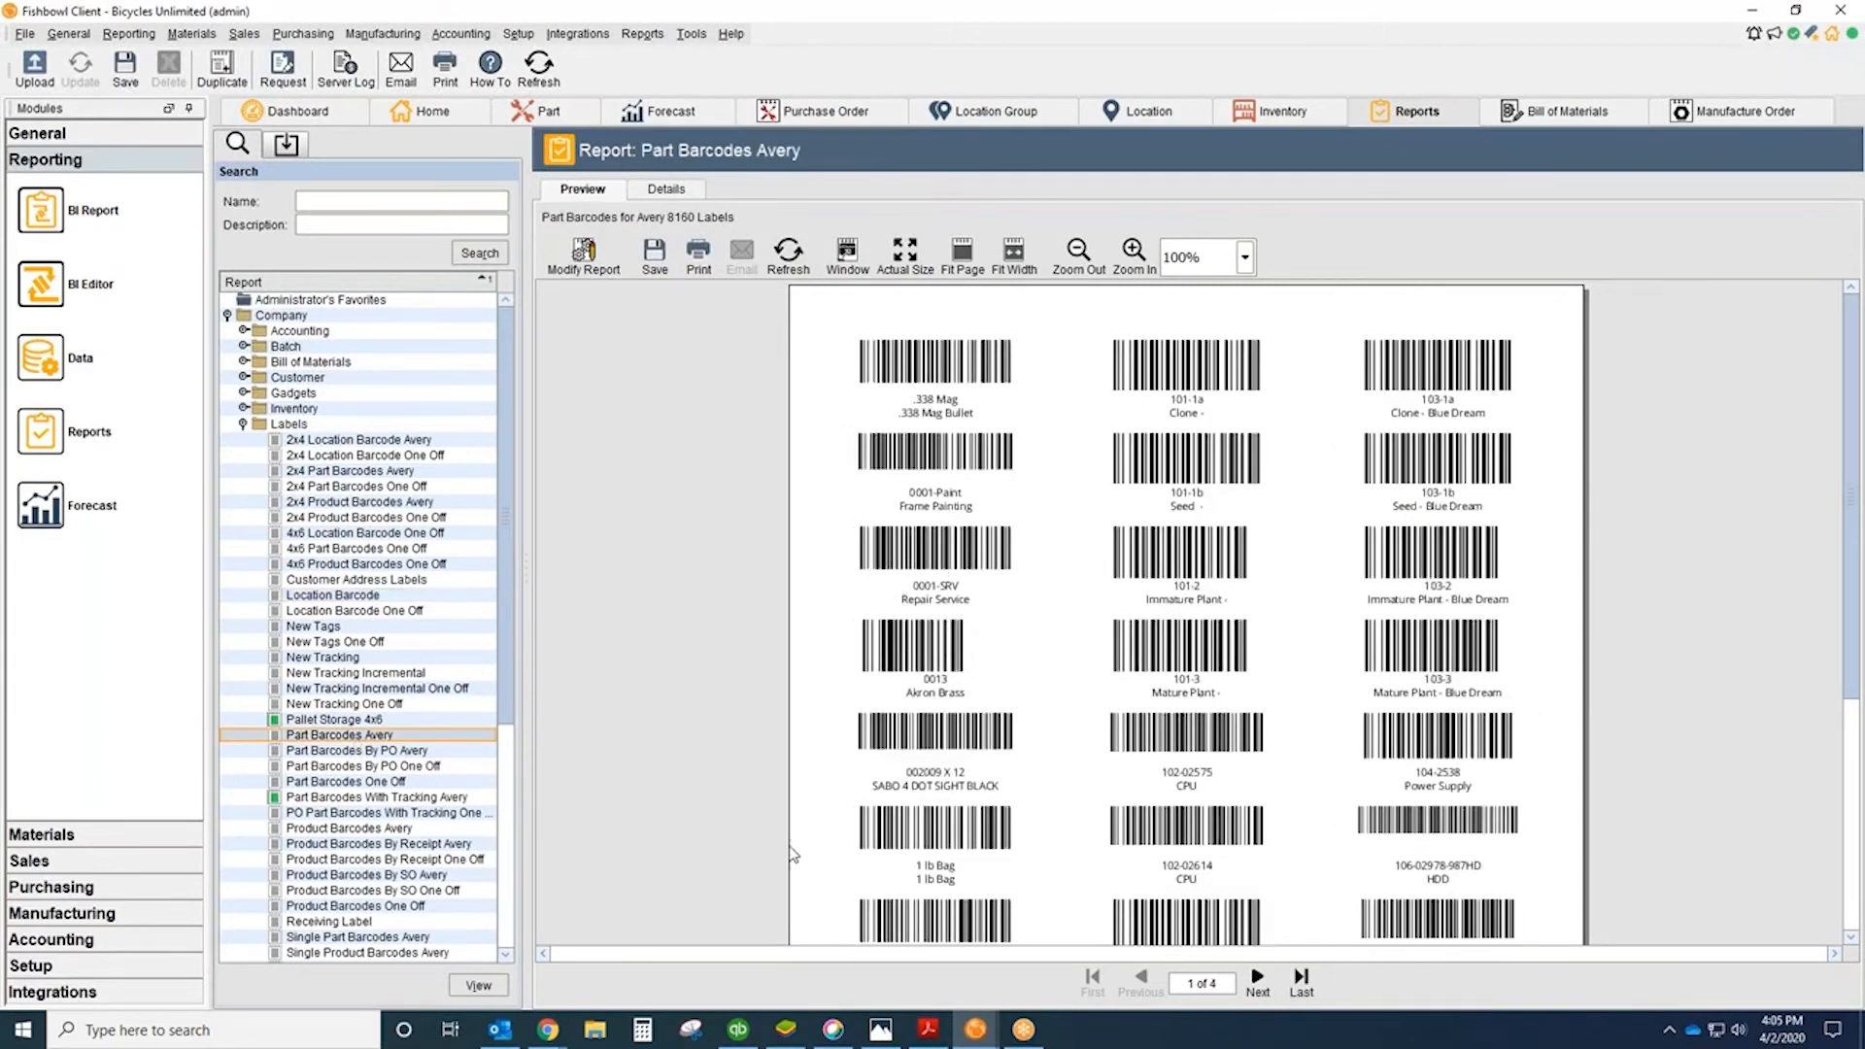
Step: Switch to Chrome to show the Mobile Scanner Kits page, and bring up the Fishbowl Go app over it
mouse_move(548, 1028)
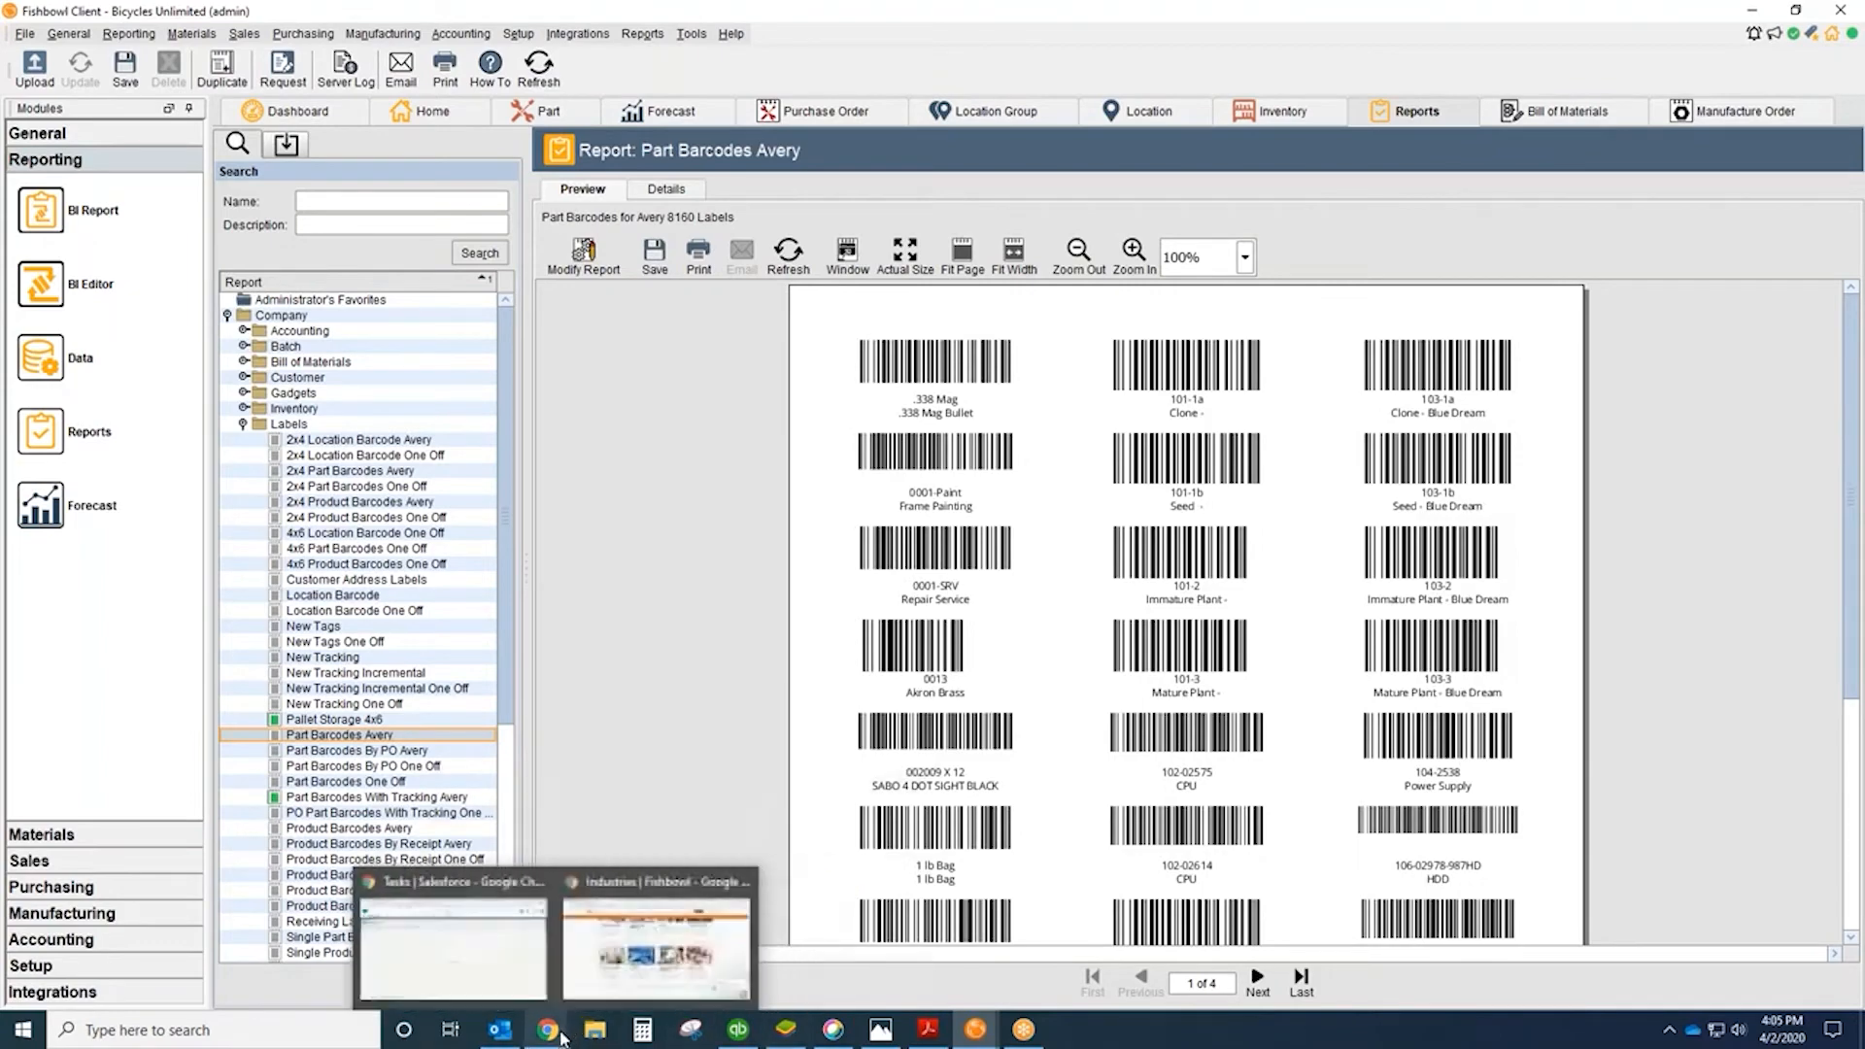
click(596, 974)
click(175, 17)
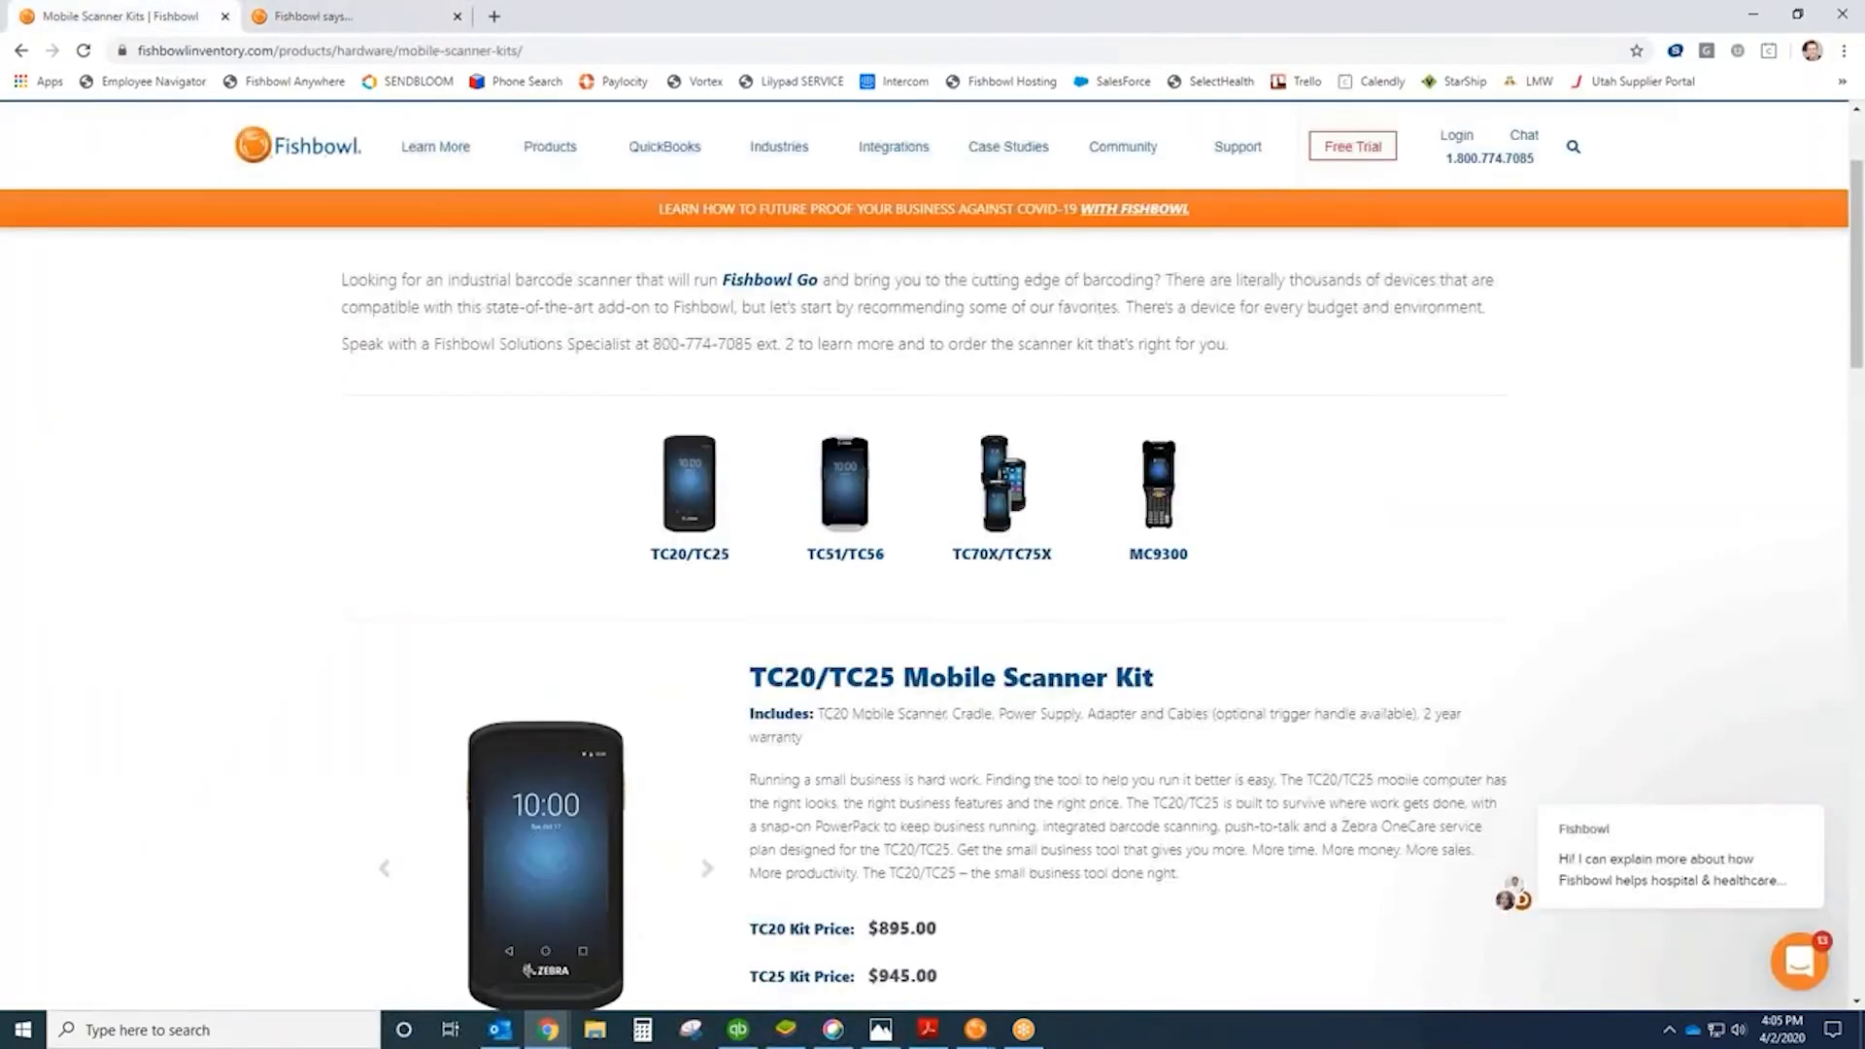
click(785, 1029)
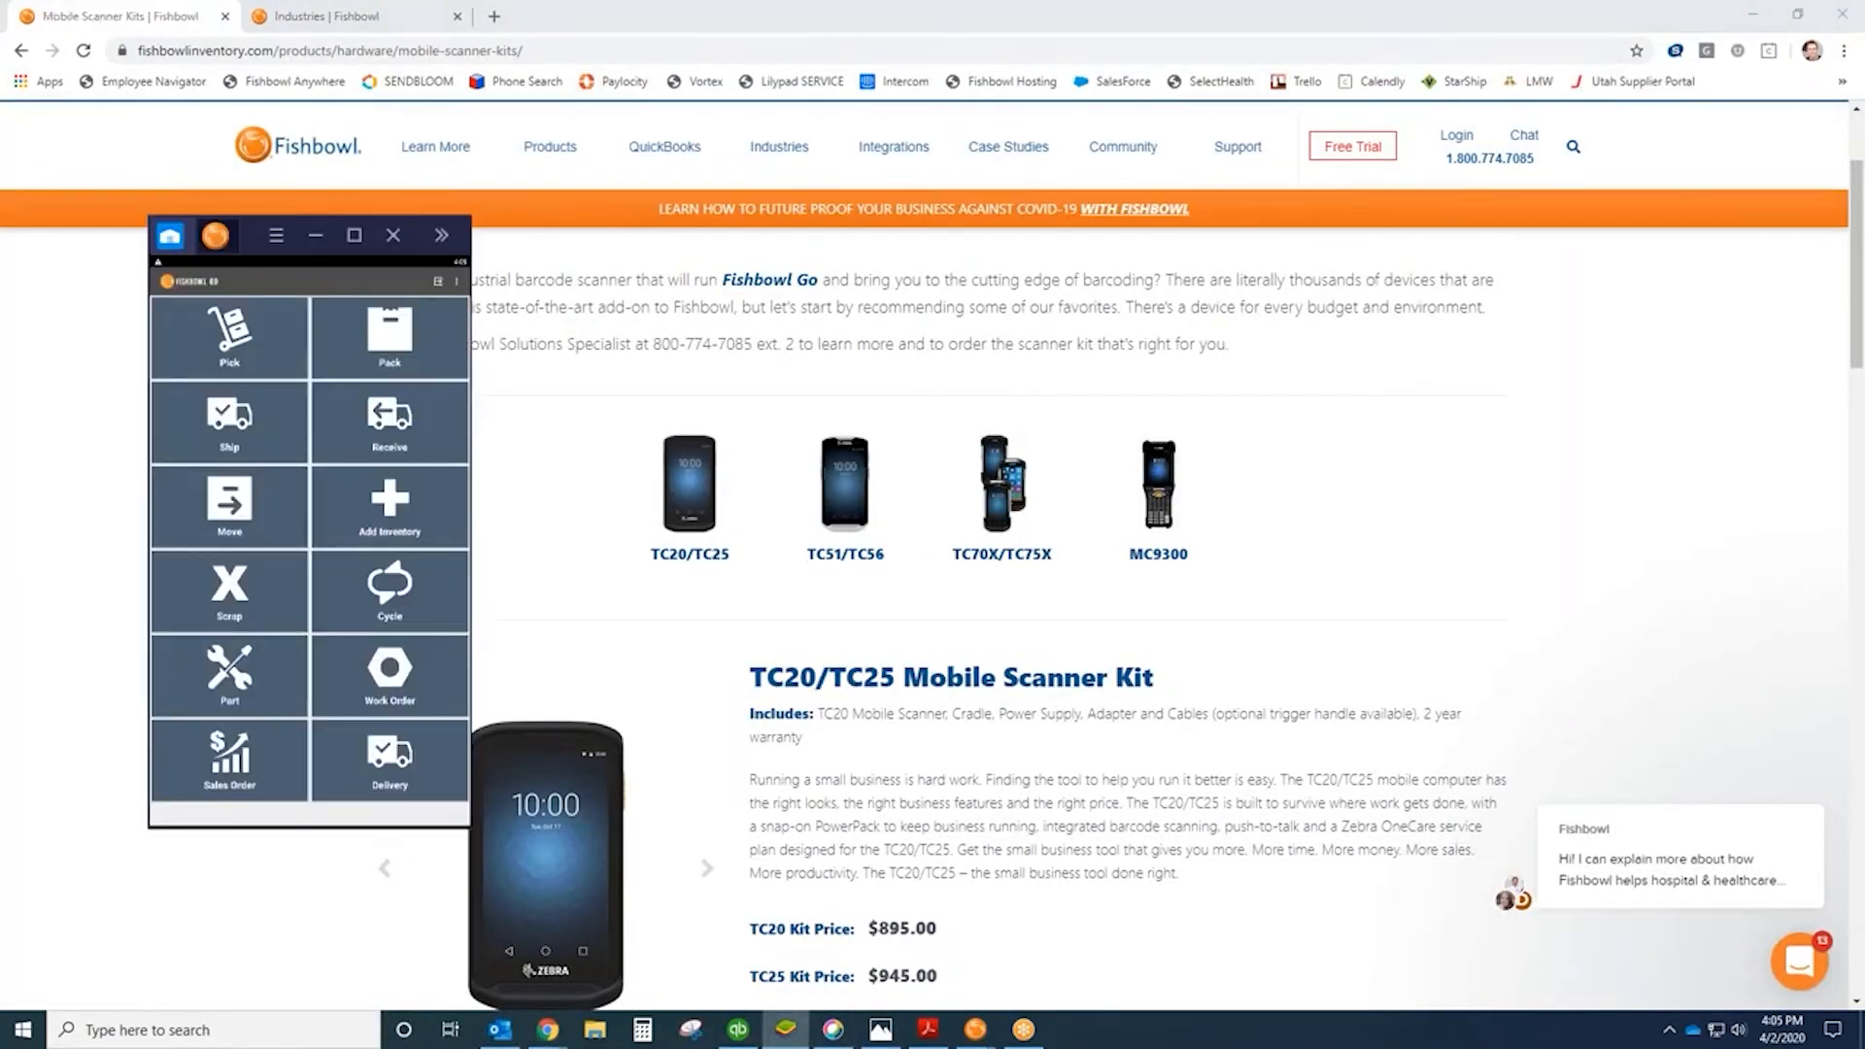
drag(247, 249, 217, 206)
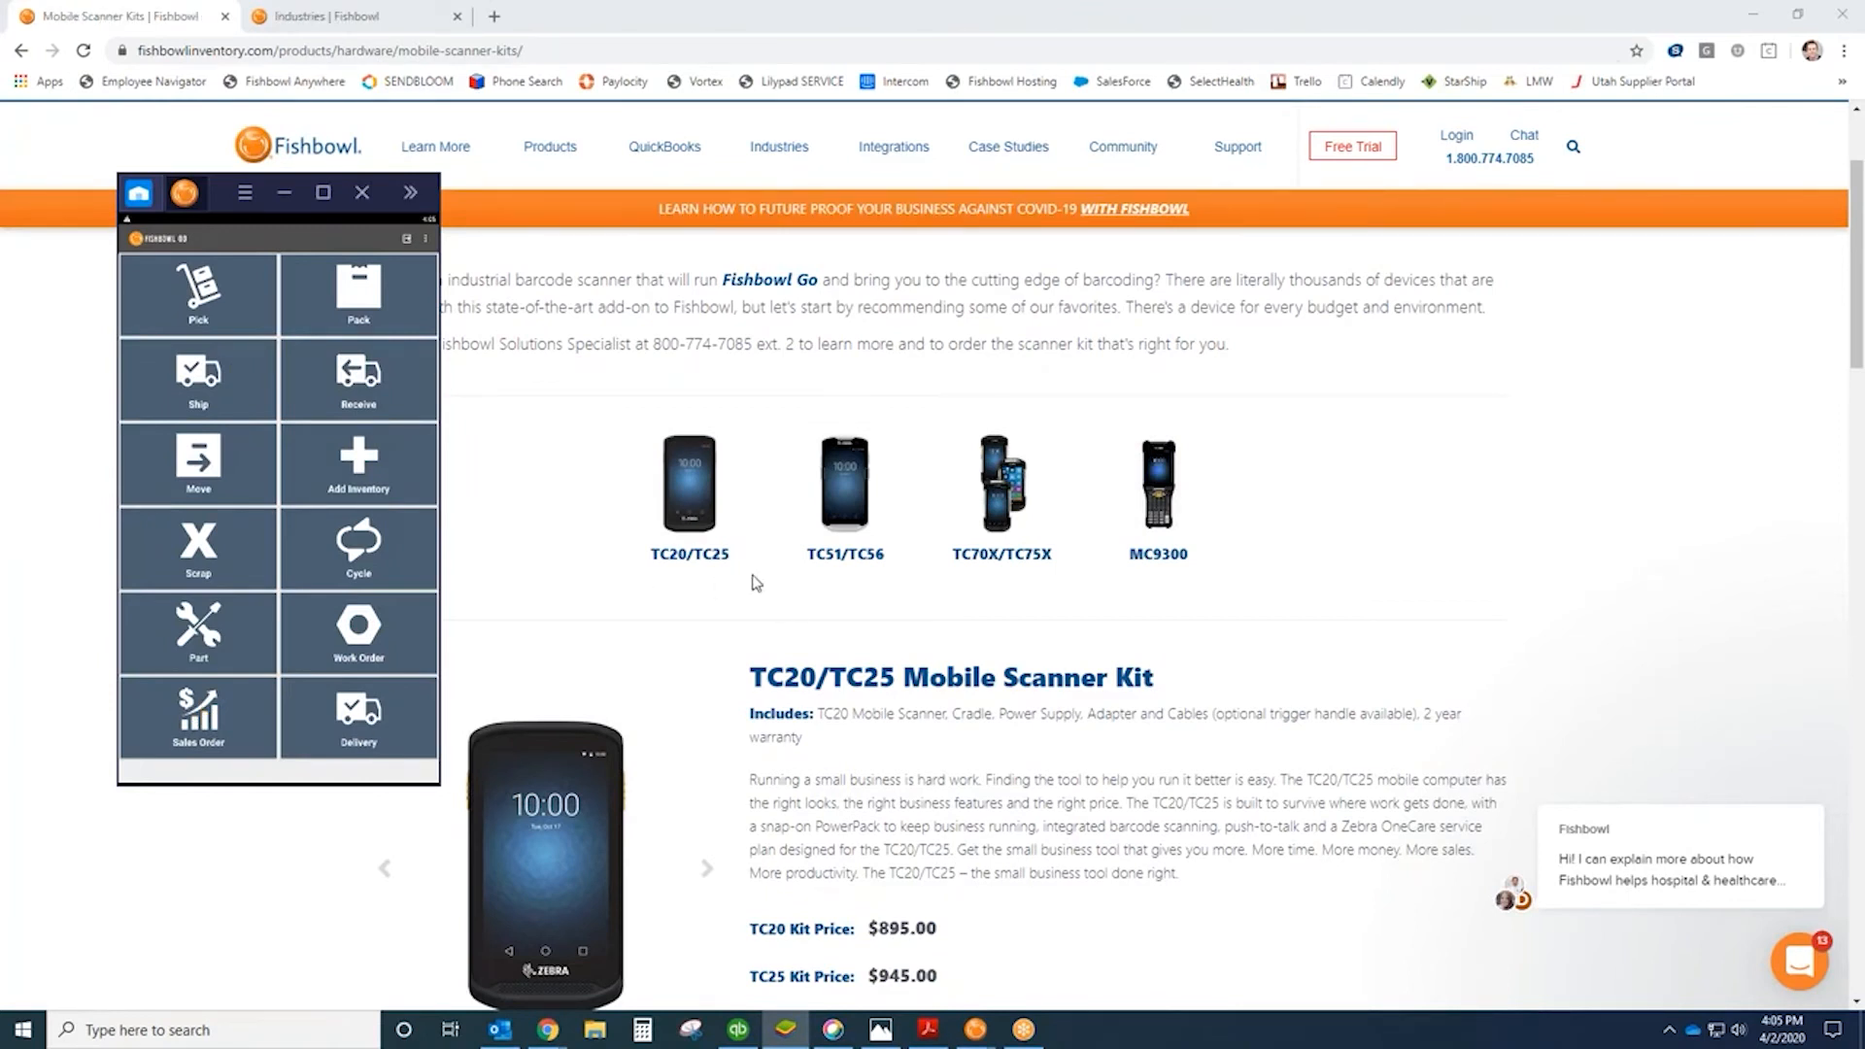
Step: Switch back to the Fishbowl Client and open the BB2005 manufacture order scheduled for Jan 29, 2020
mouse_move(976, 1037)
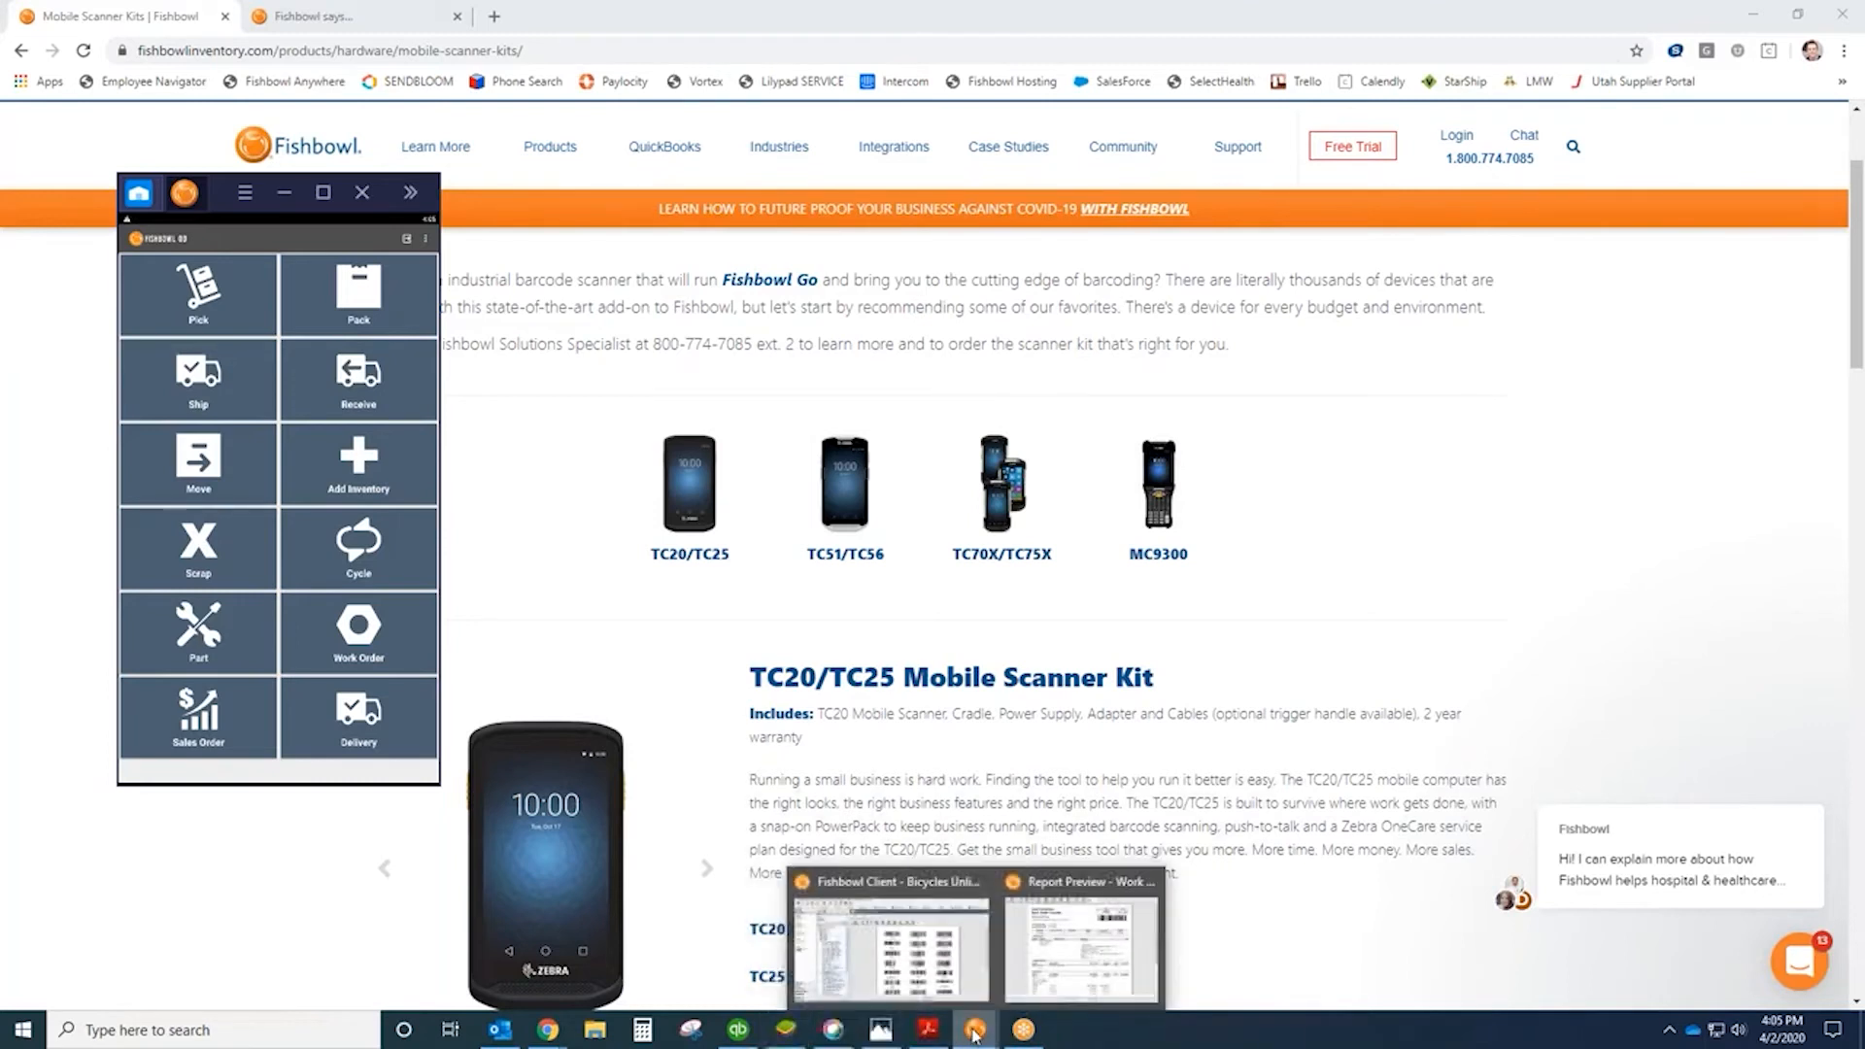
click(904, 942)
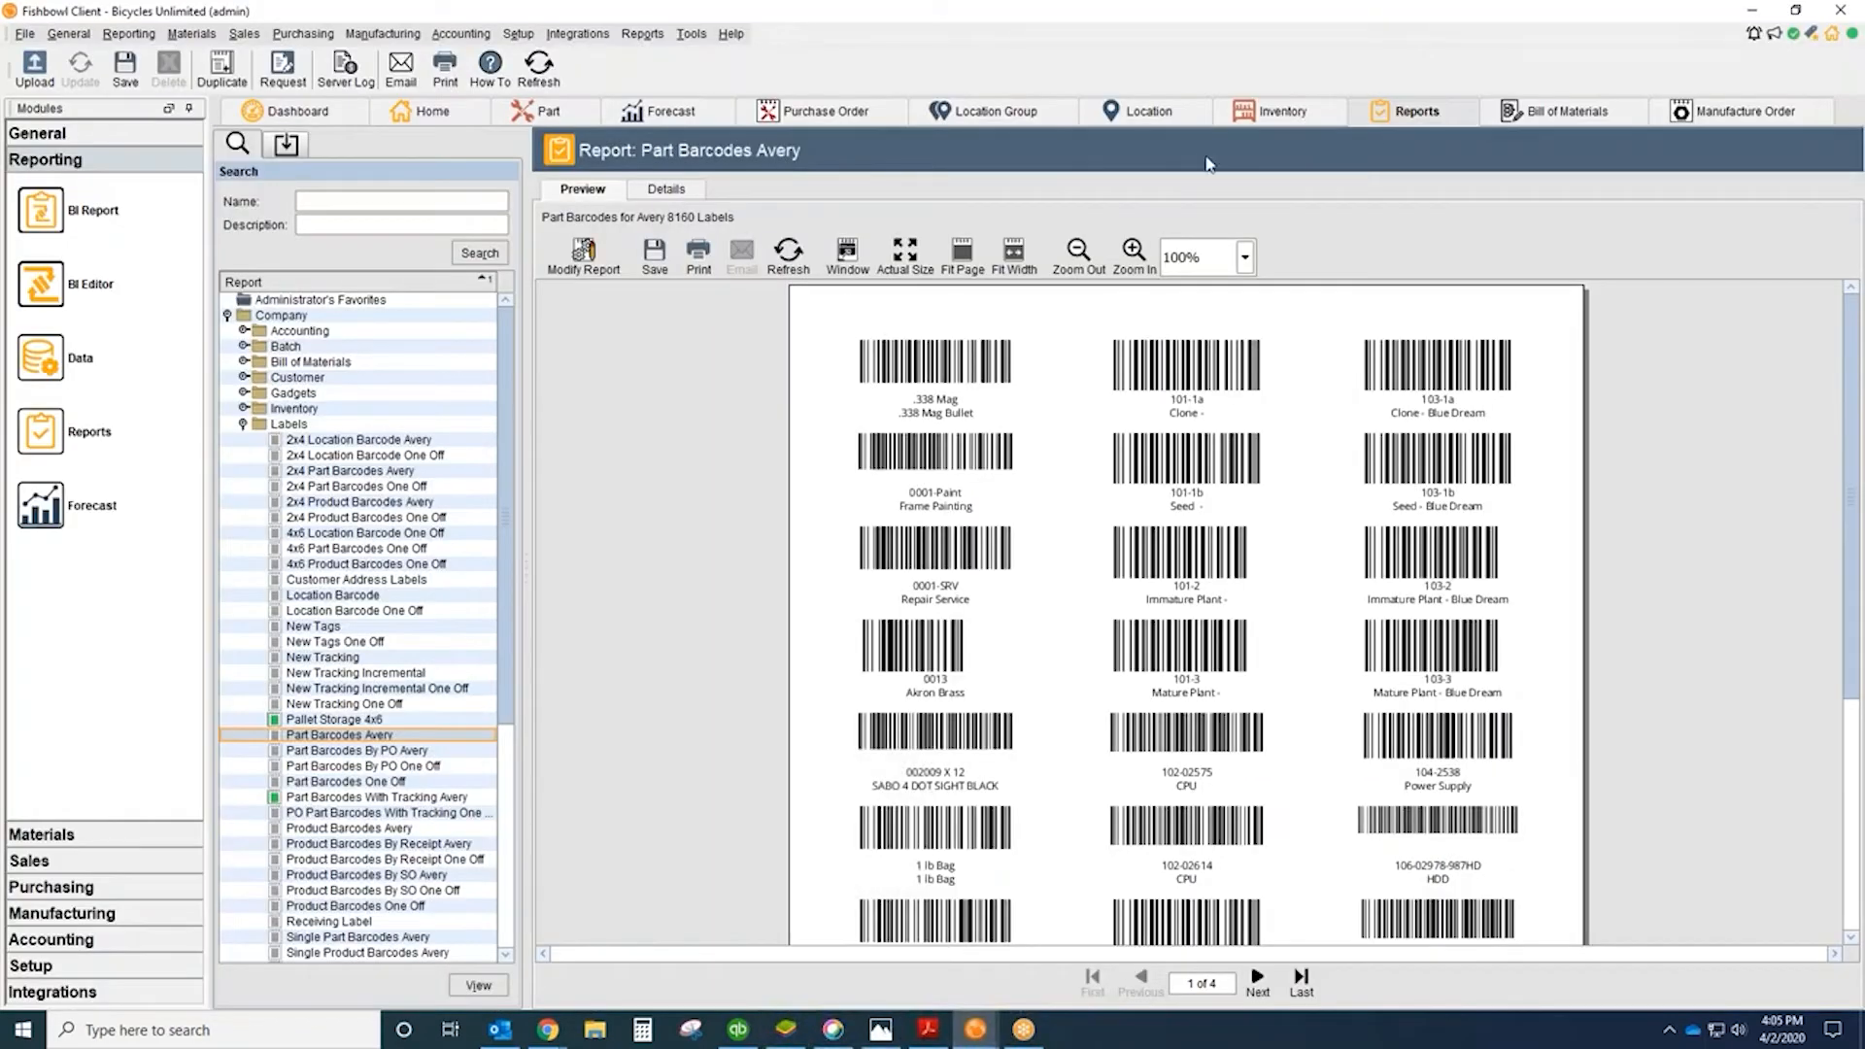
click(1731, 117)
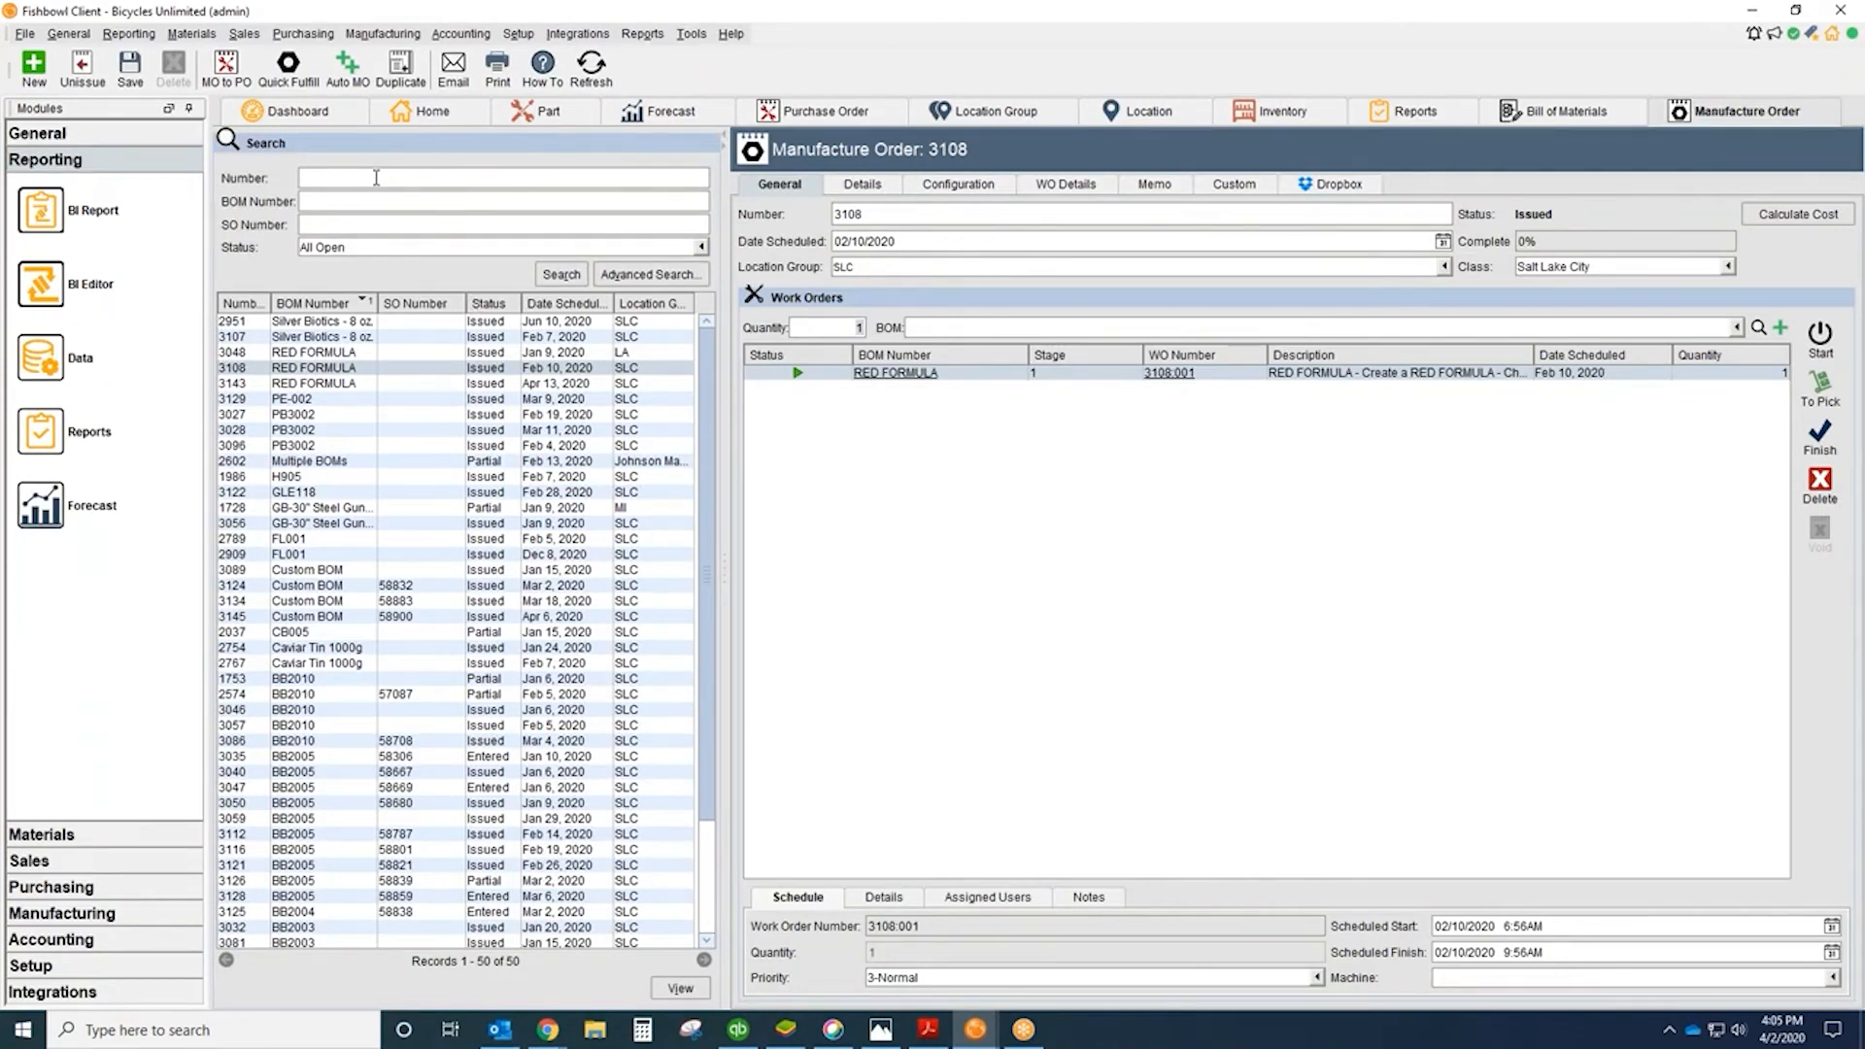
scroll(401, 523, down, 3)
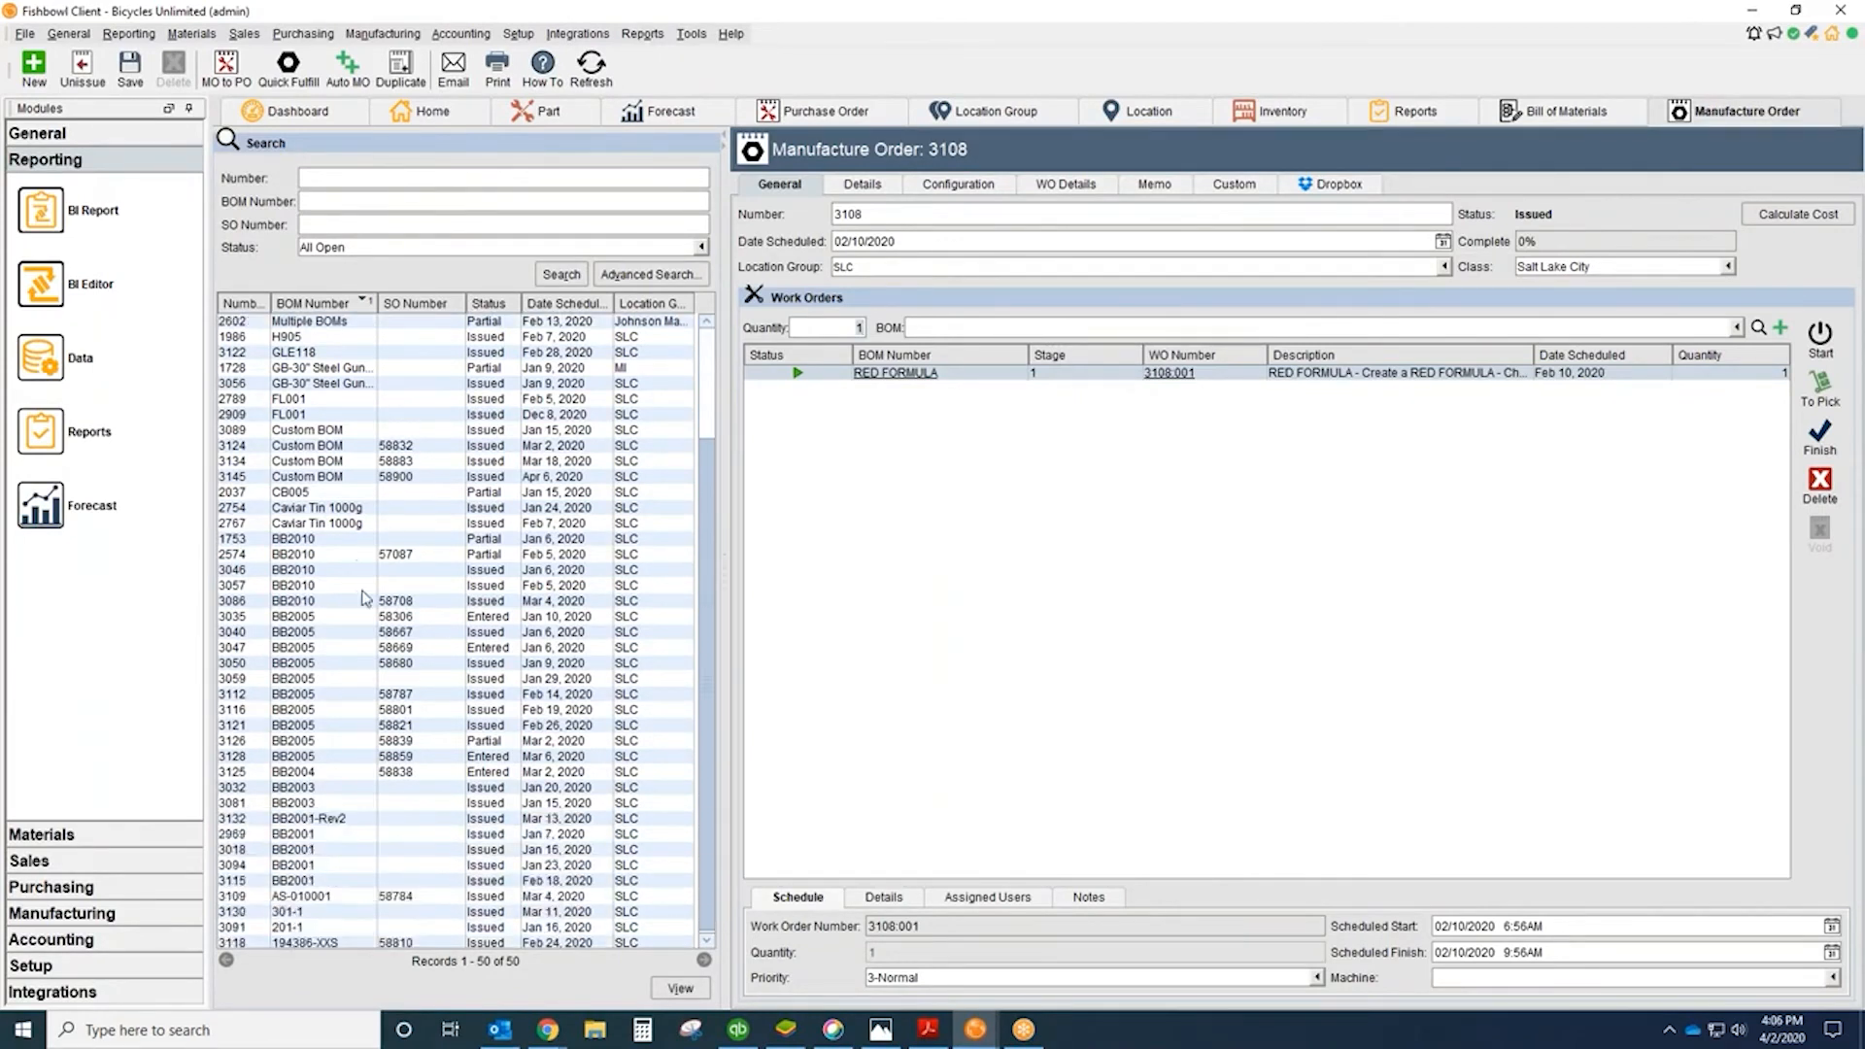
double_click(328, 678)
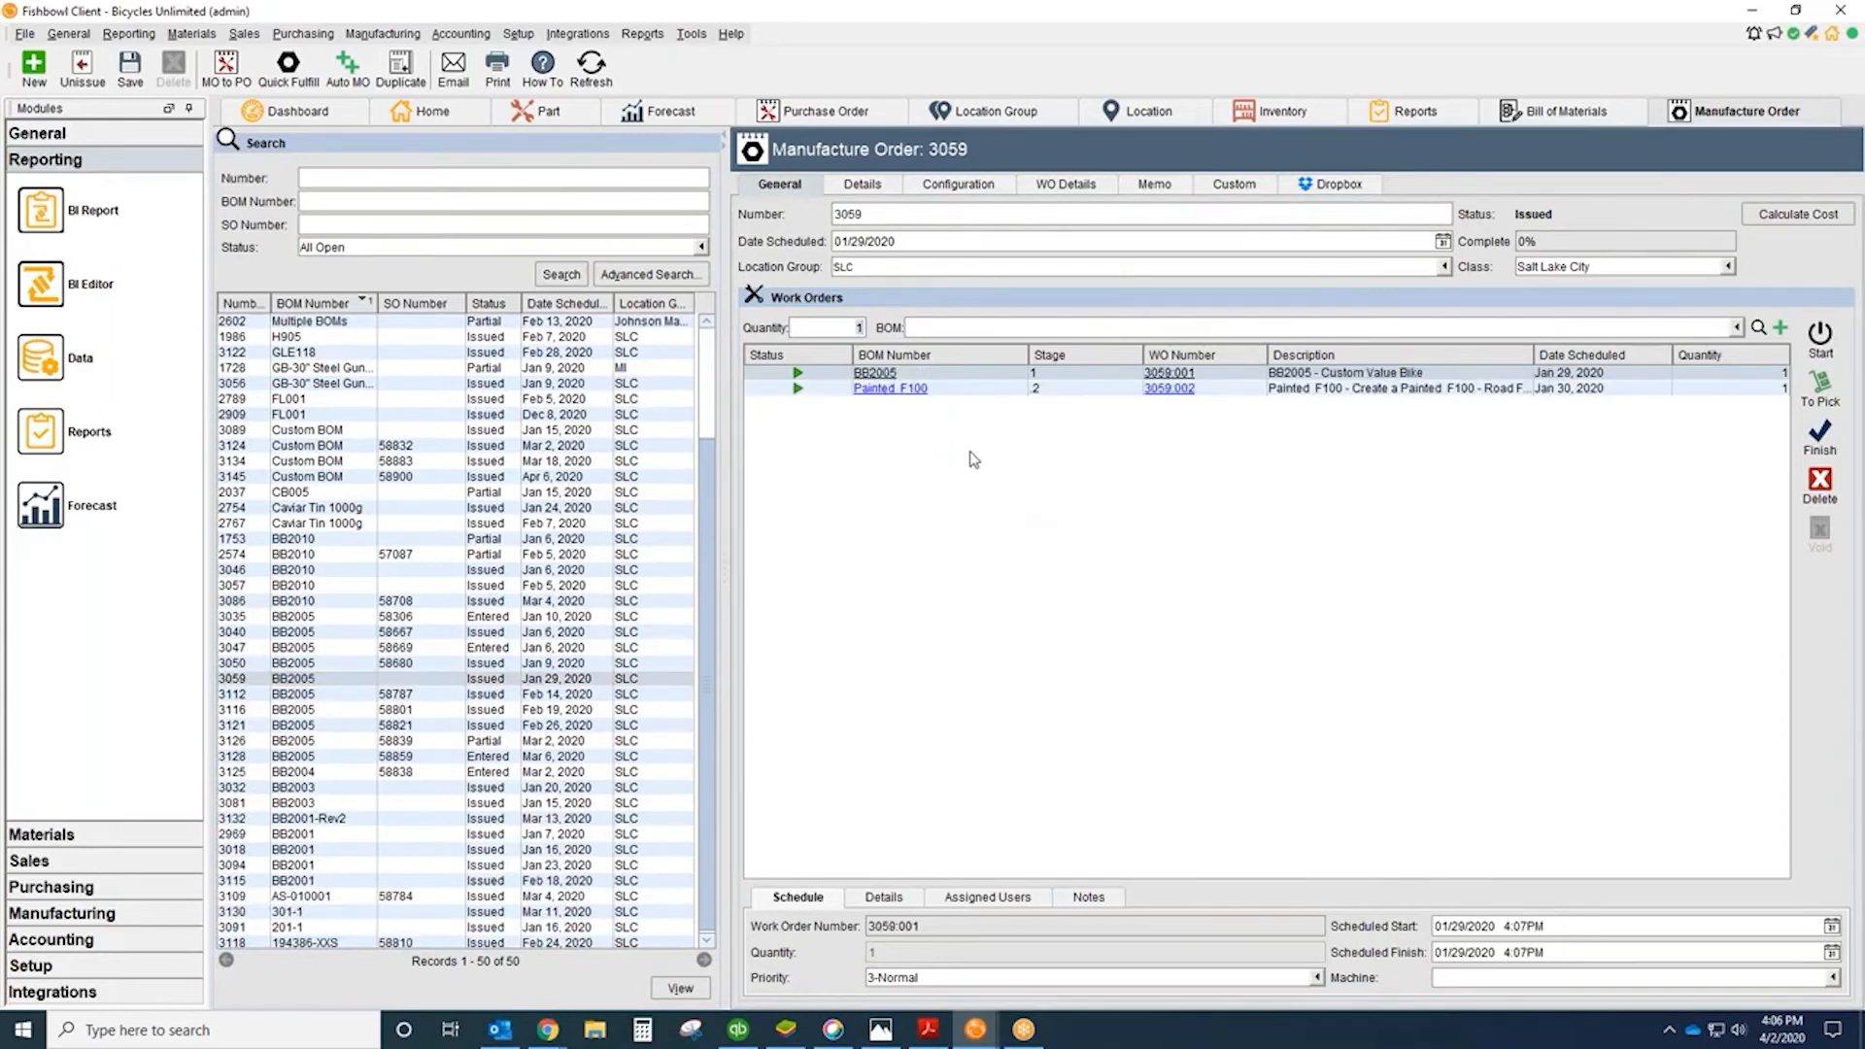
Step: Open the bill of materials for BB2010 and drill down through its LI100 stage to the LI-SW100 bill of materials
click(1563, 111)
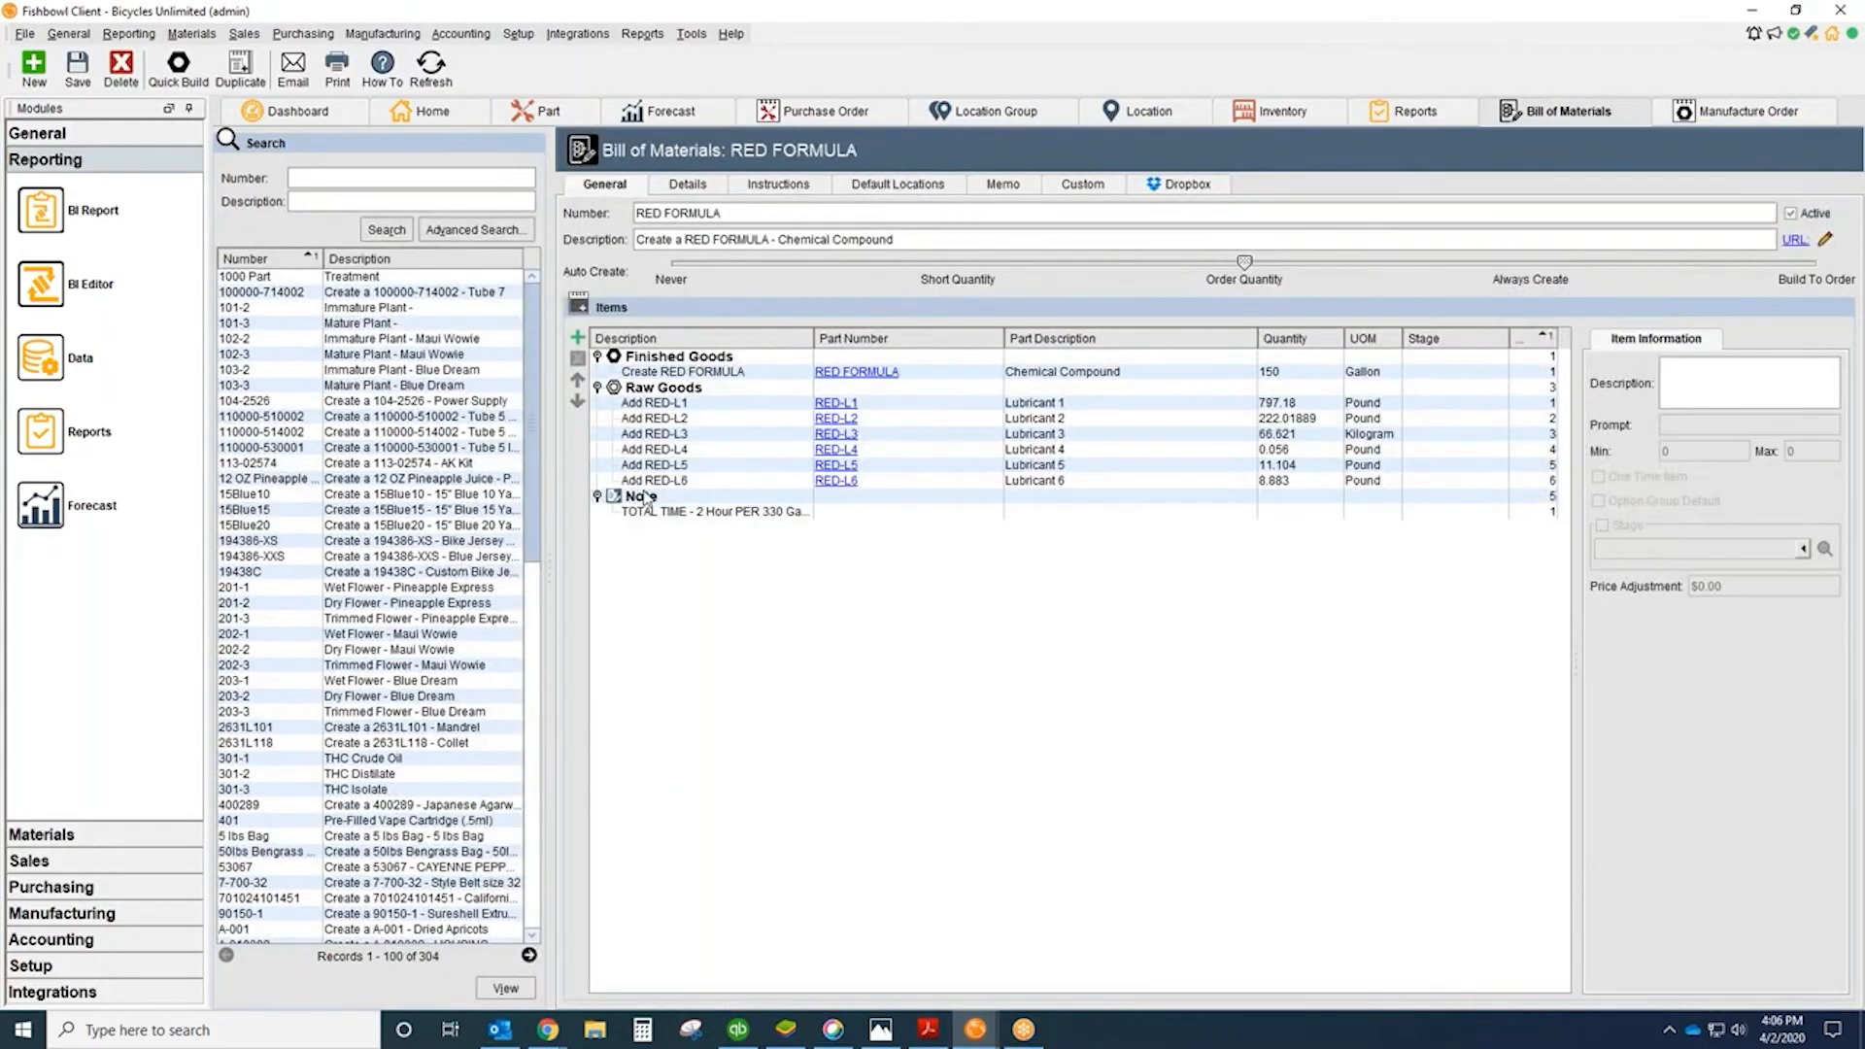
scroll(305, 708, down, 5)
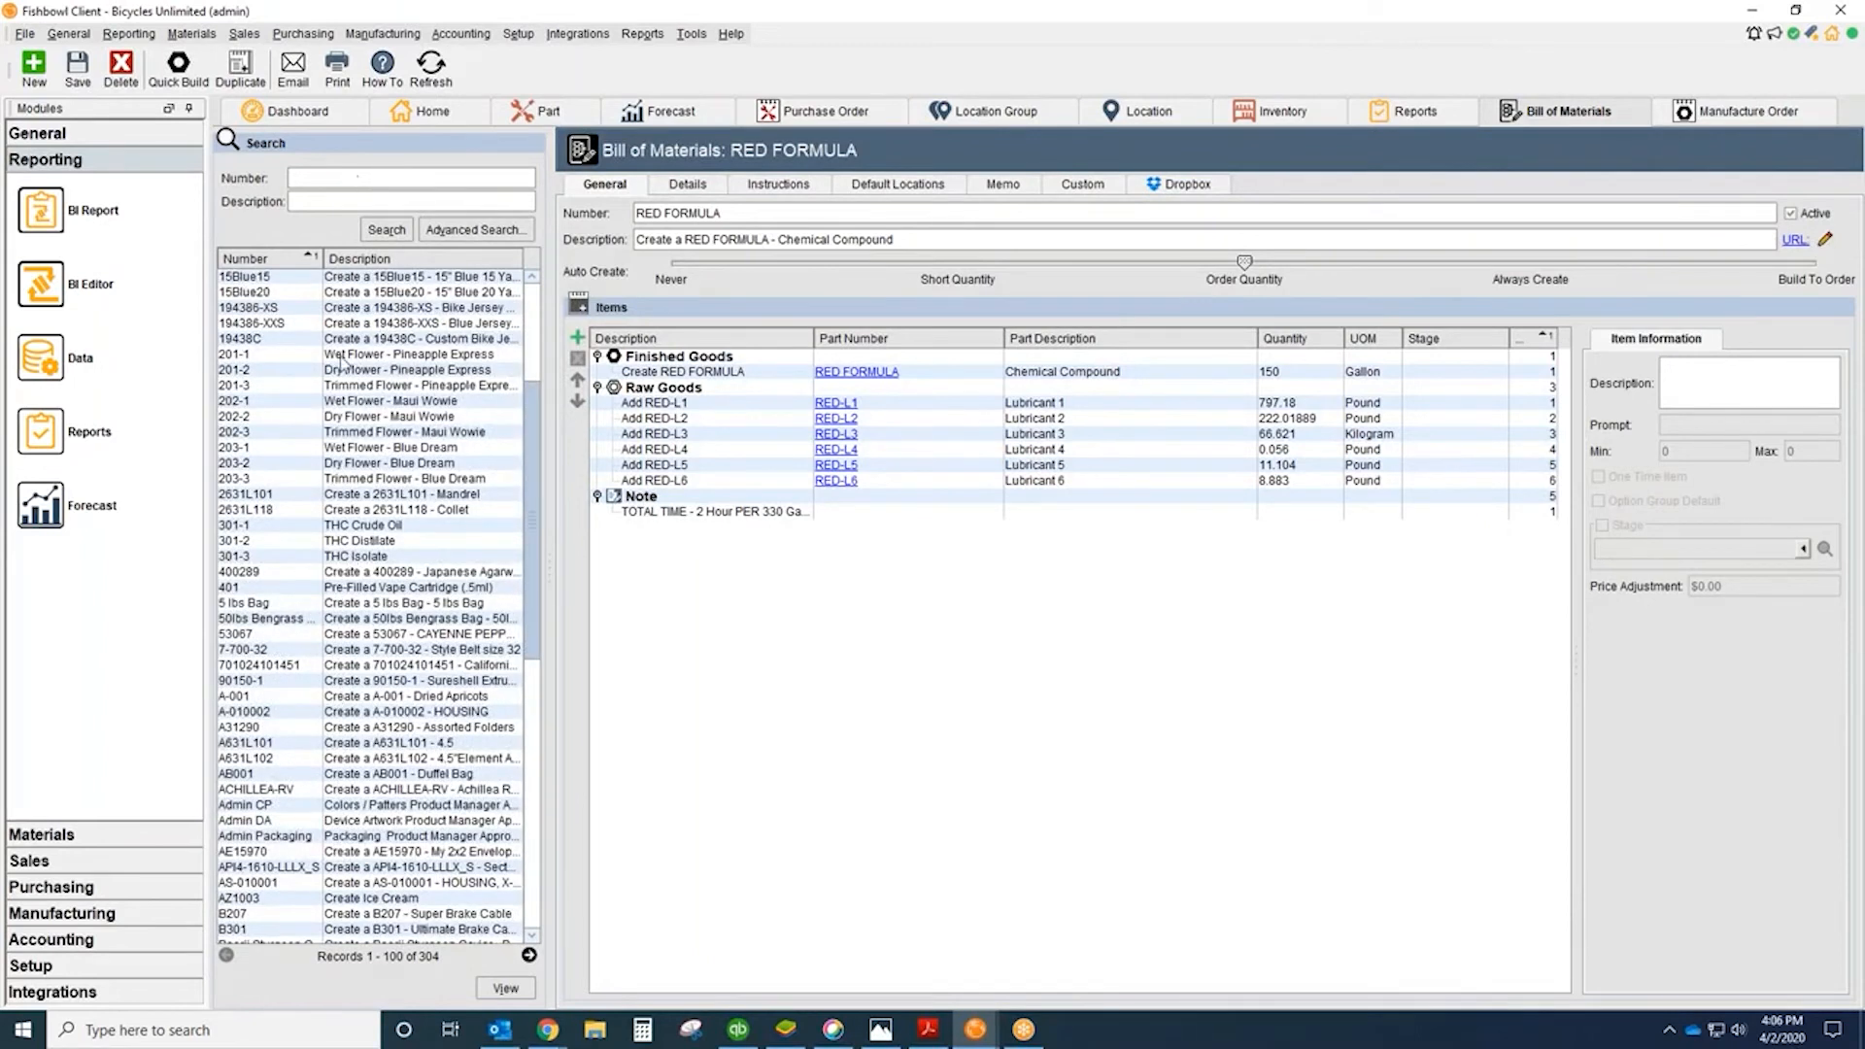
scroll(342, 363, down, 8)
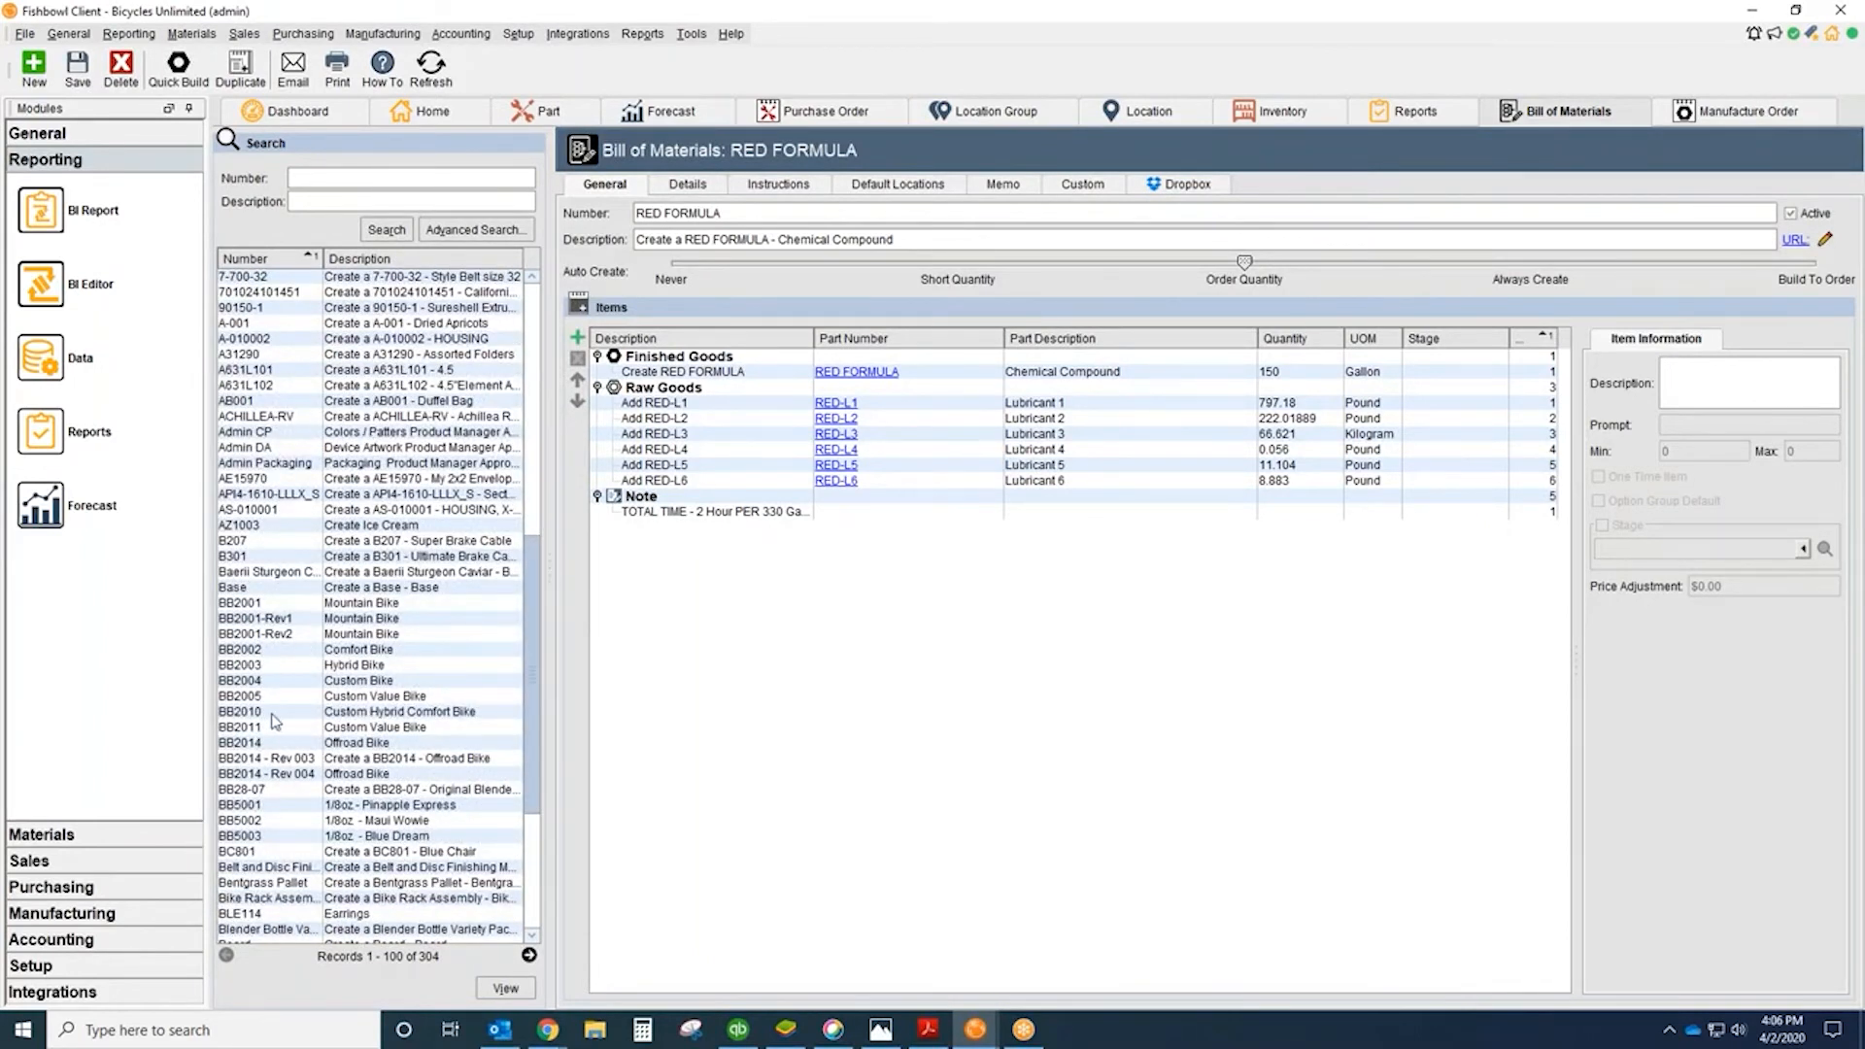
click(272, 713)
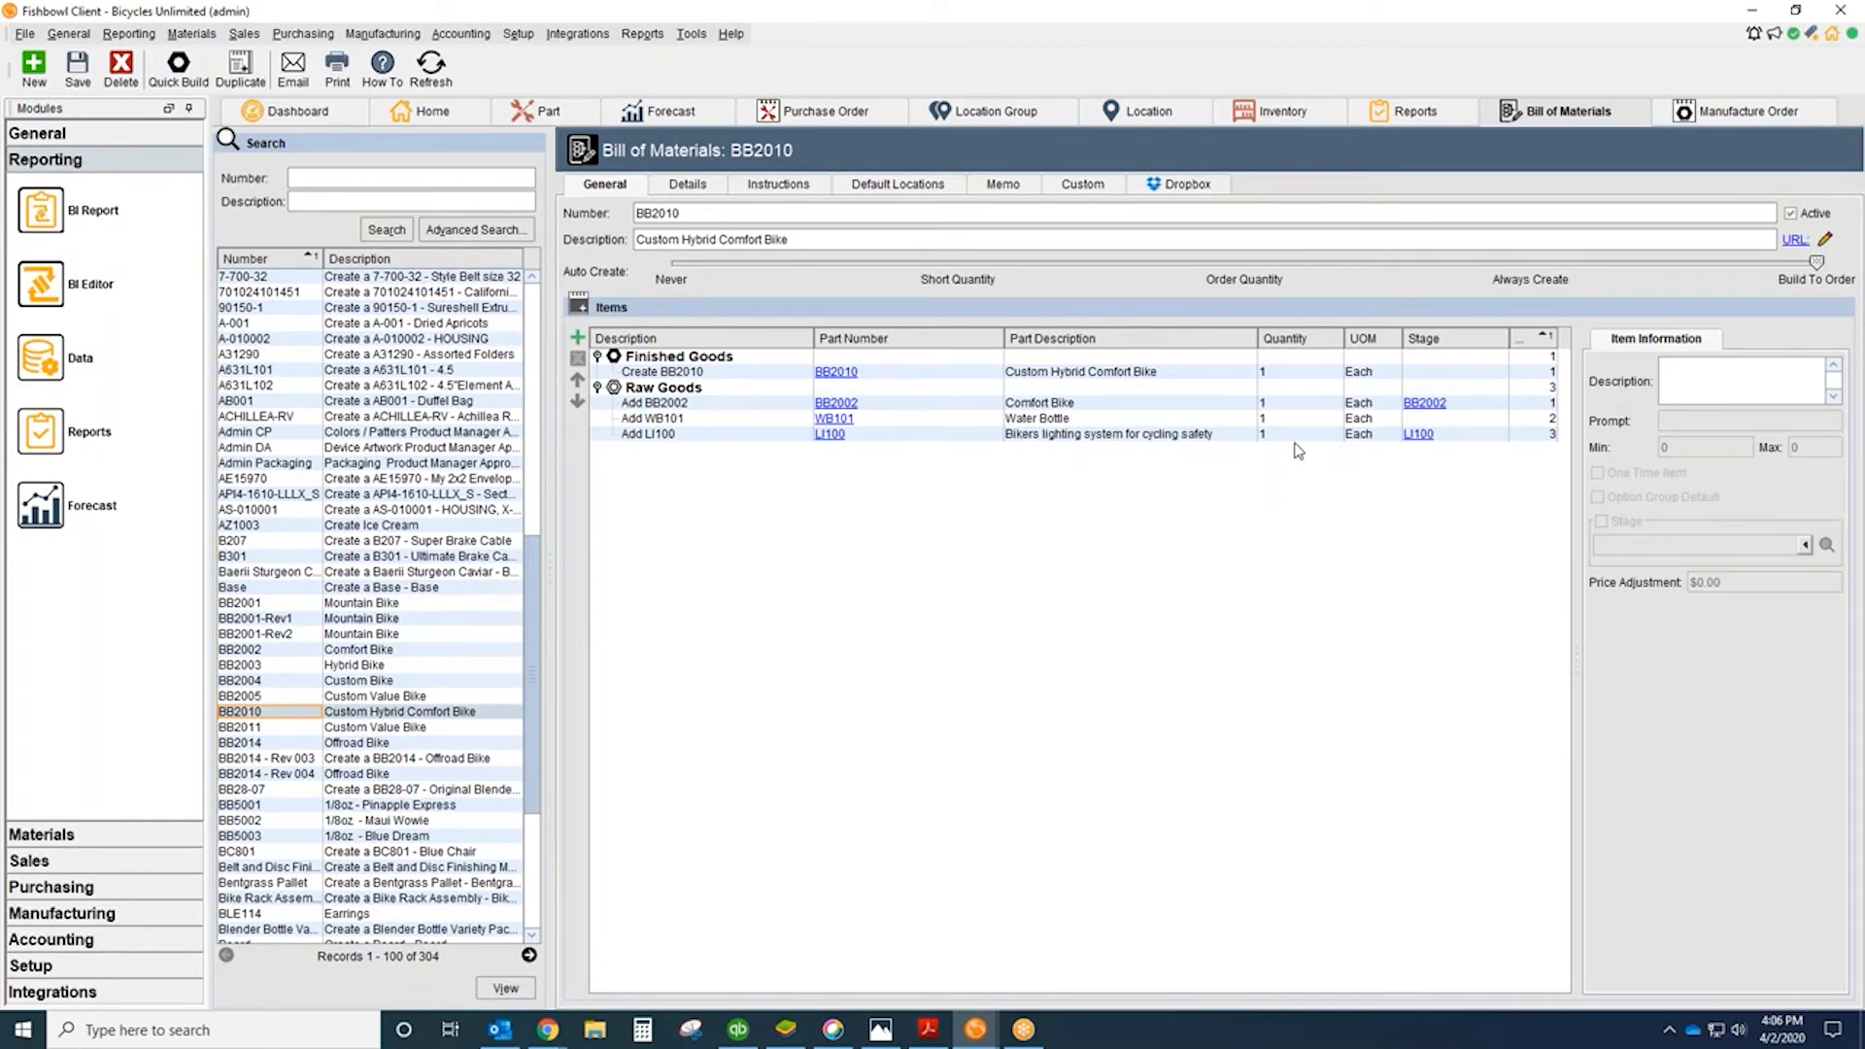
click(1420, 434)
click(1429, 452)
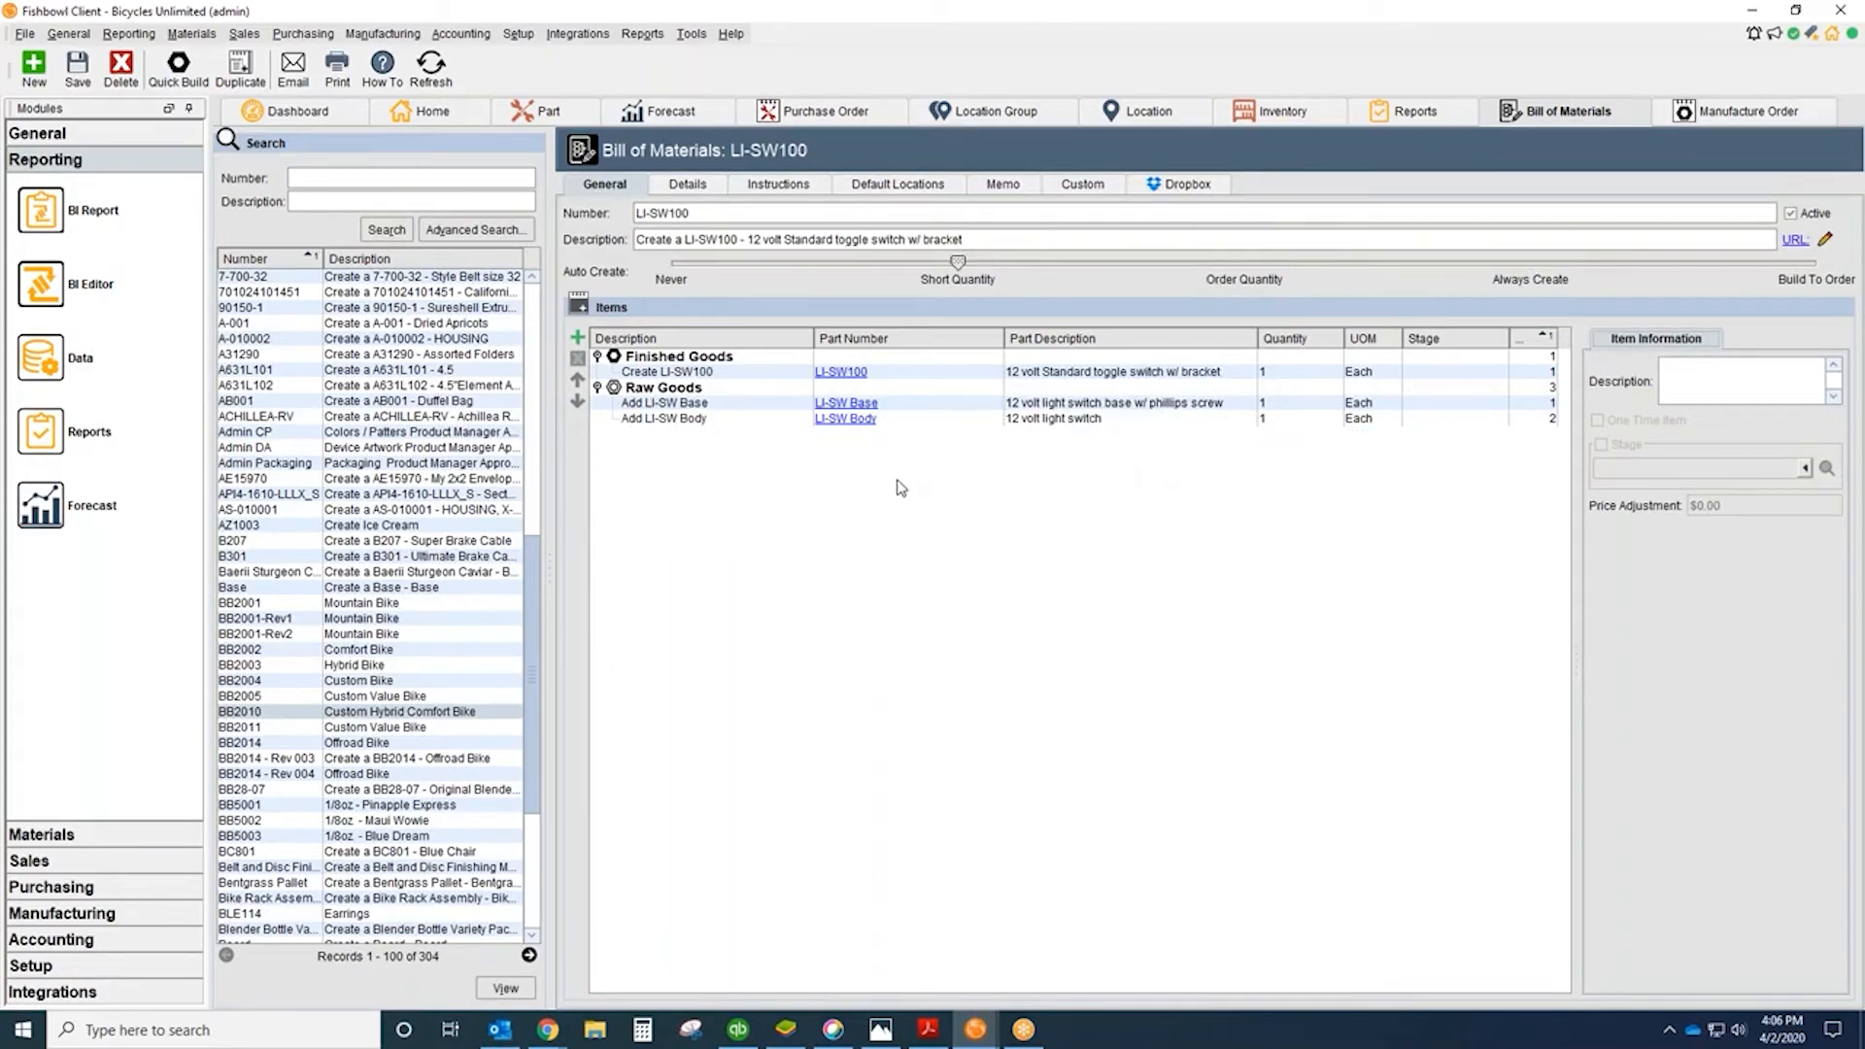
Step: Open the partially completed BB2010 manufacture order scheduled for Jan 6, 2020 and examine its configuration
click(1727, 117)
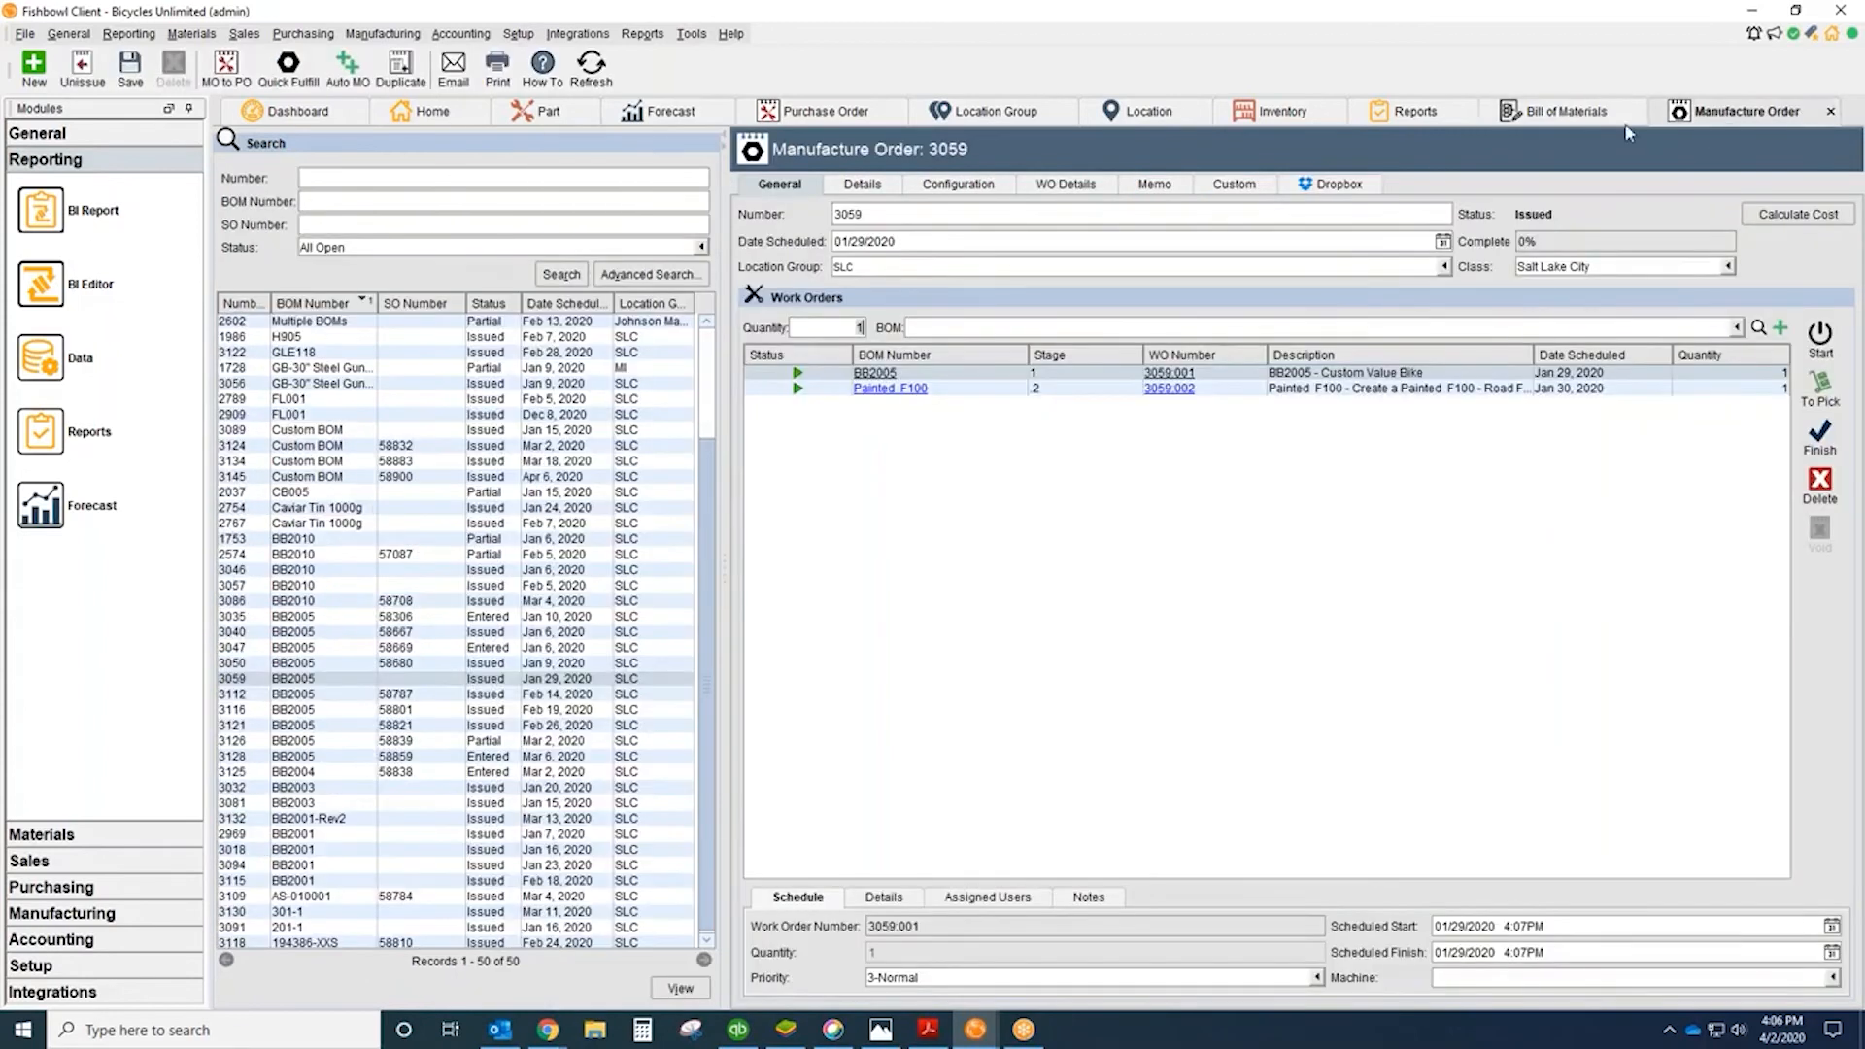
click(329, 540)
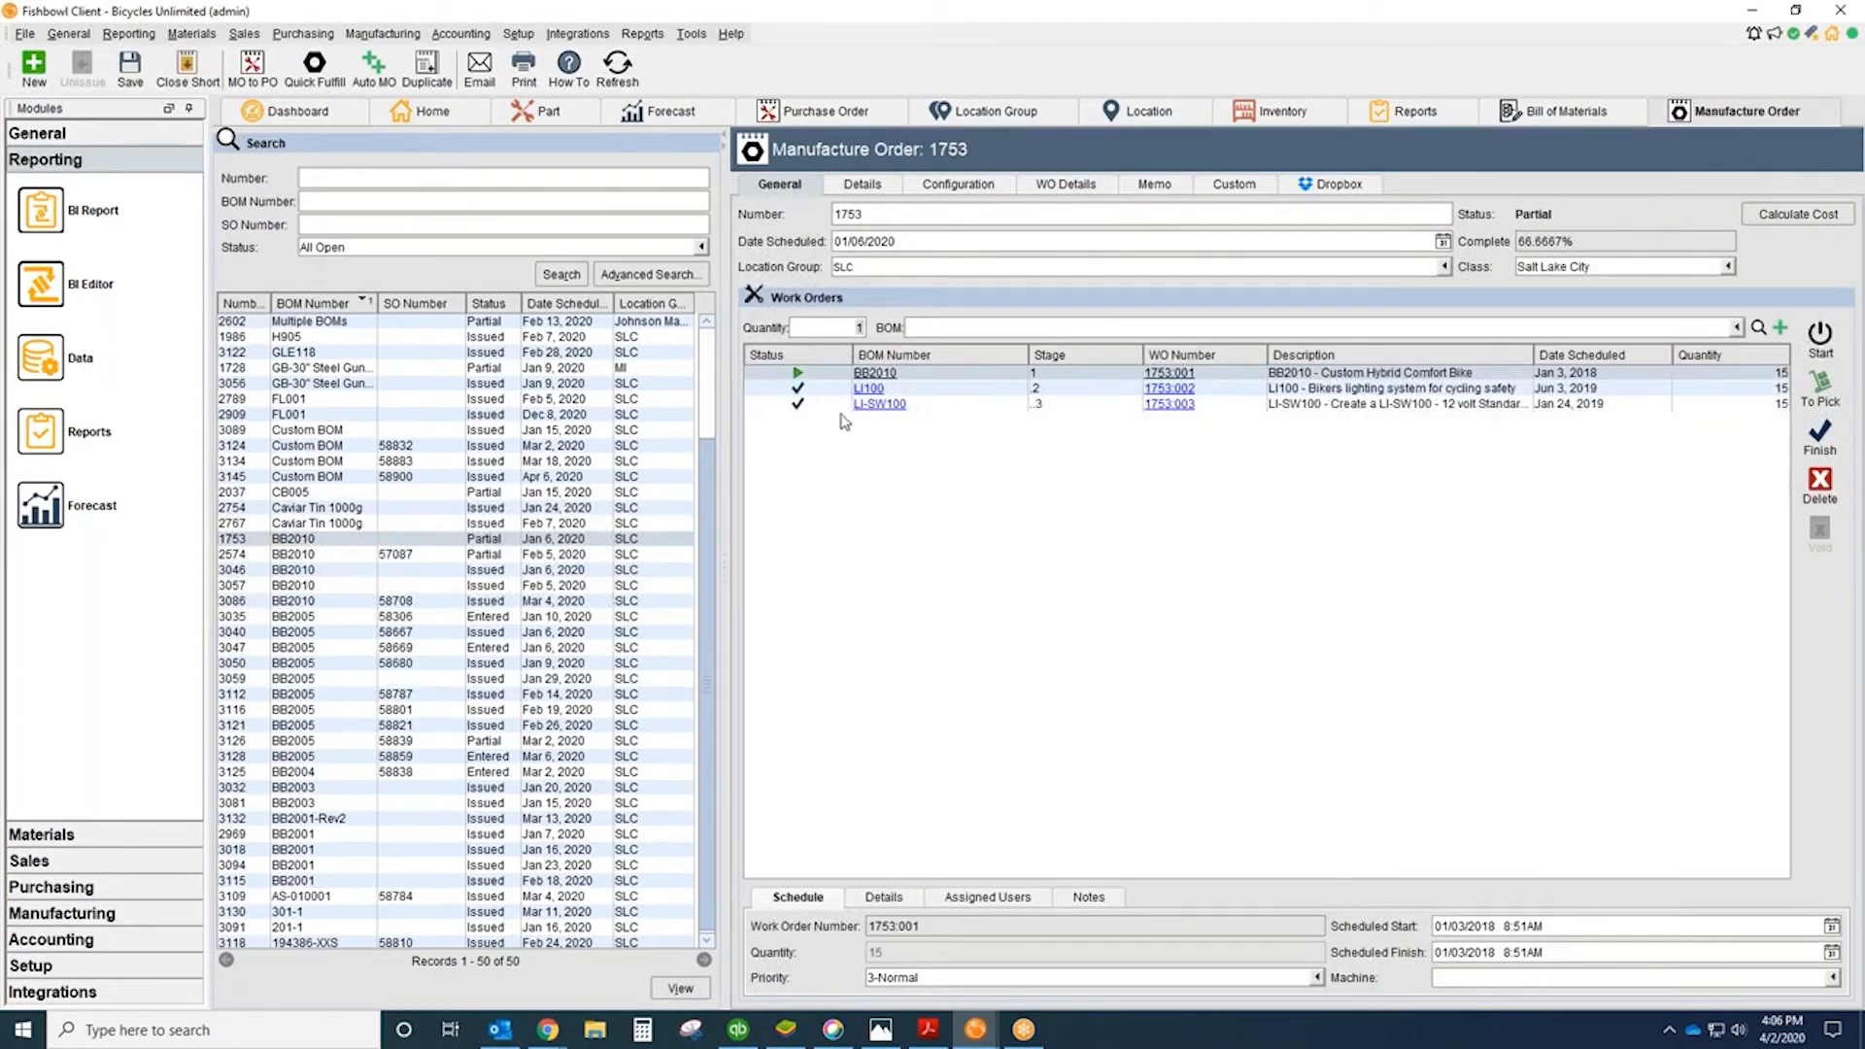
click(959, 184)
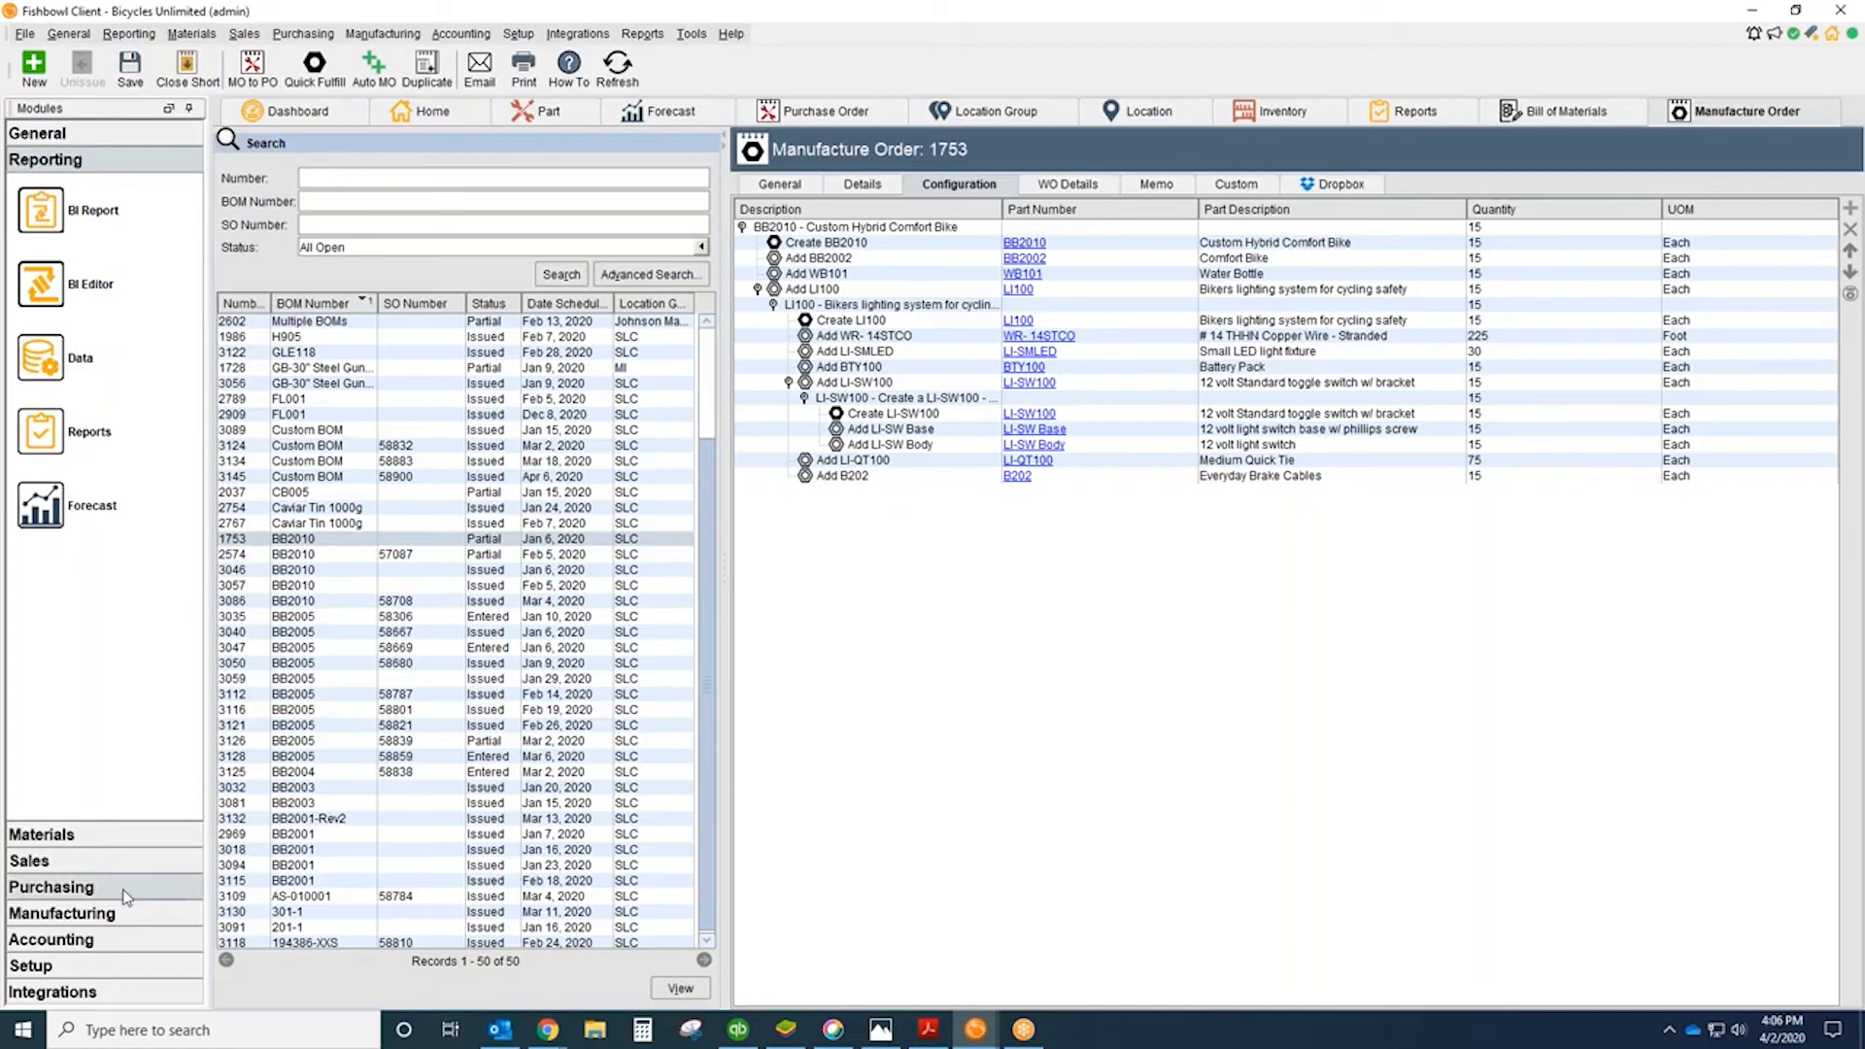
Step: Bring up the Fishbowl Time clock screenshot, dismiss it, and return to the manufacture order's general information
click(880, 1028)
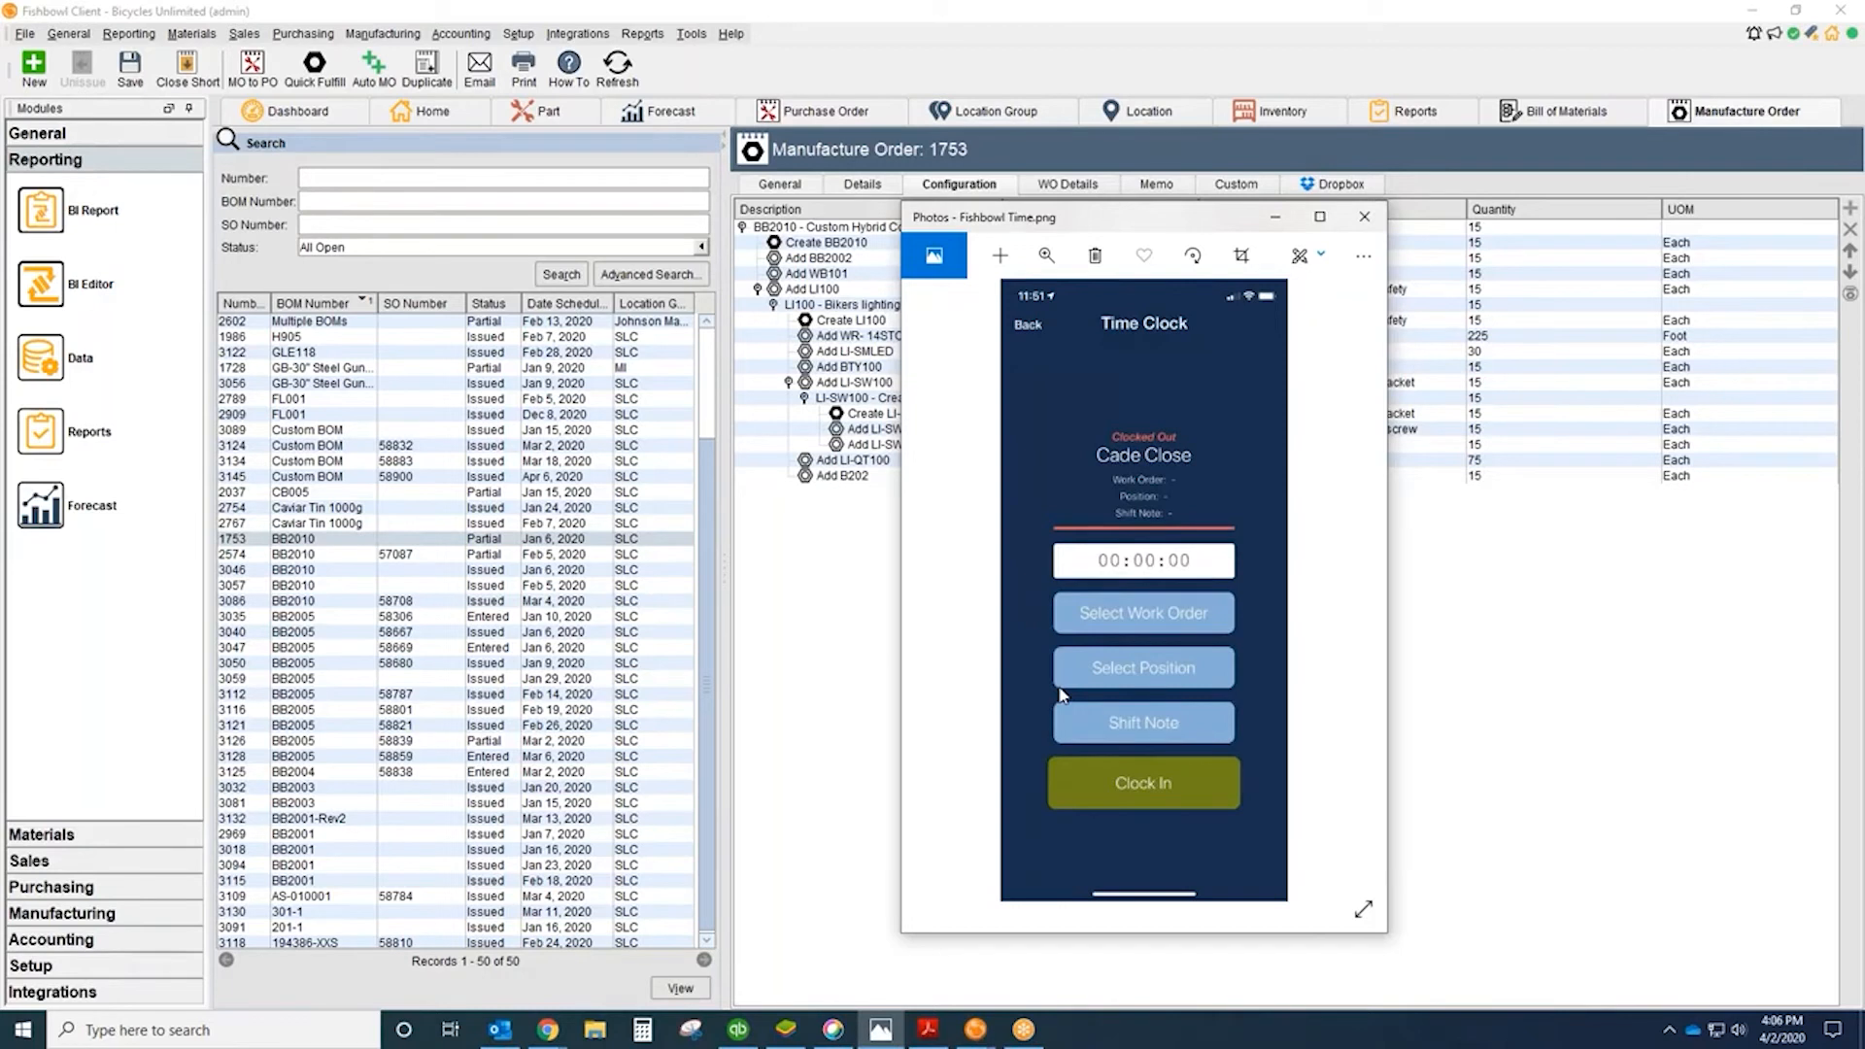
click(1274, 219)
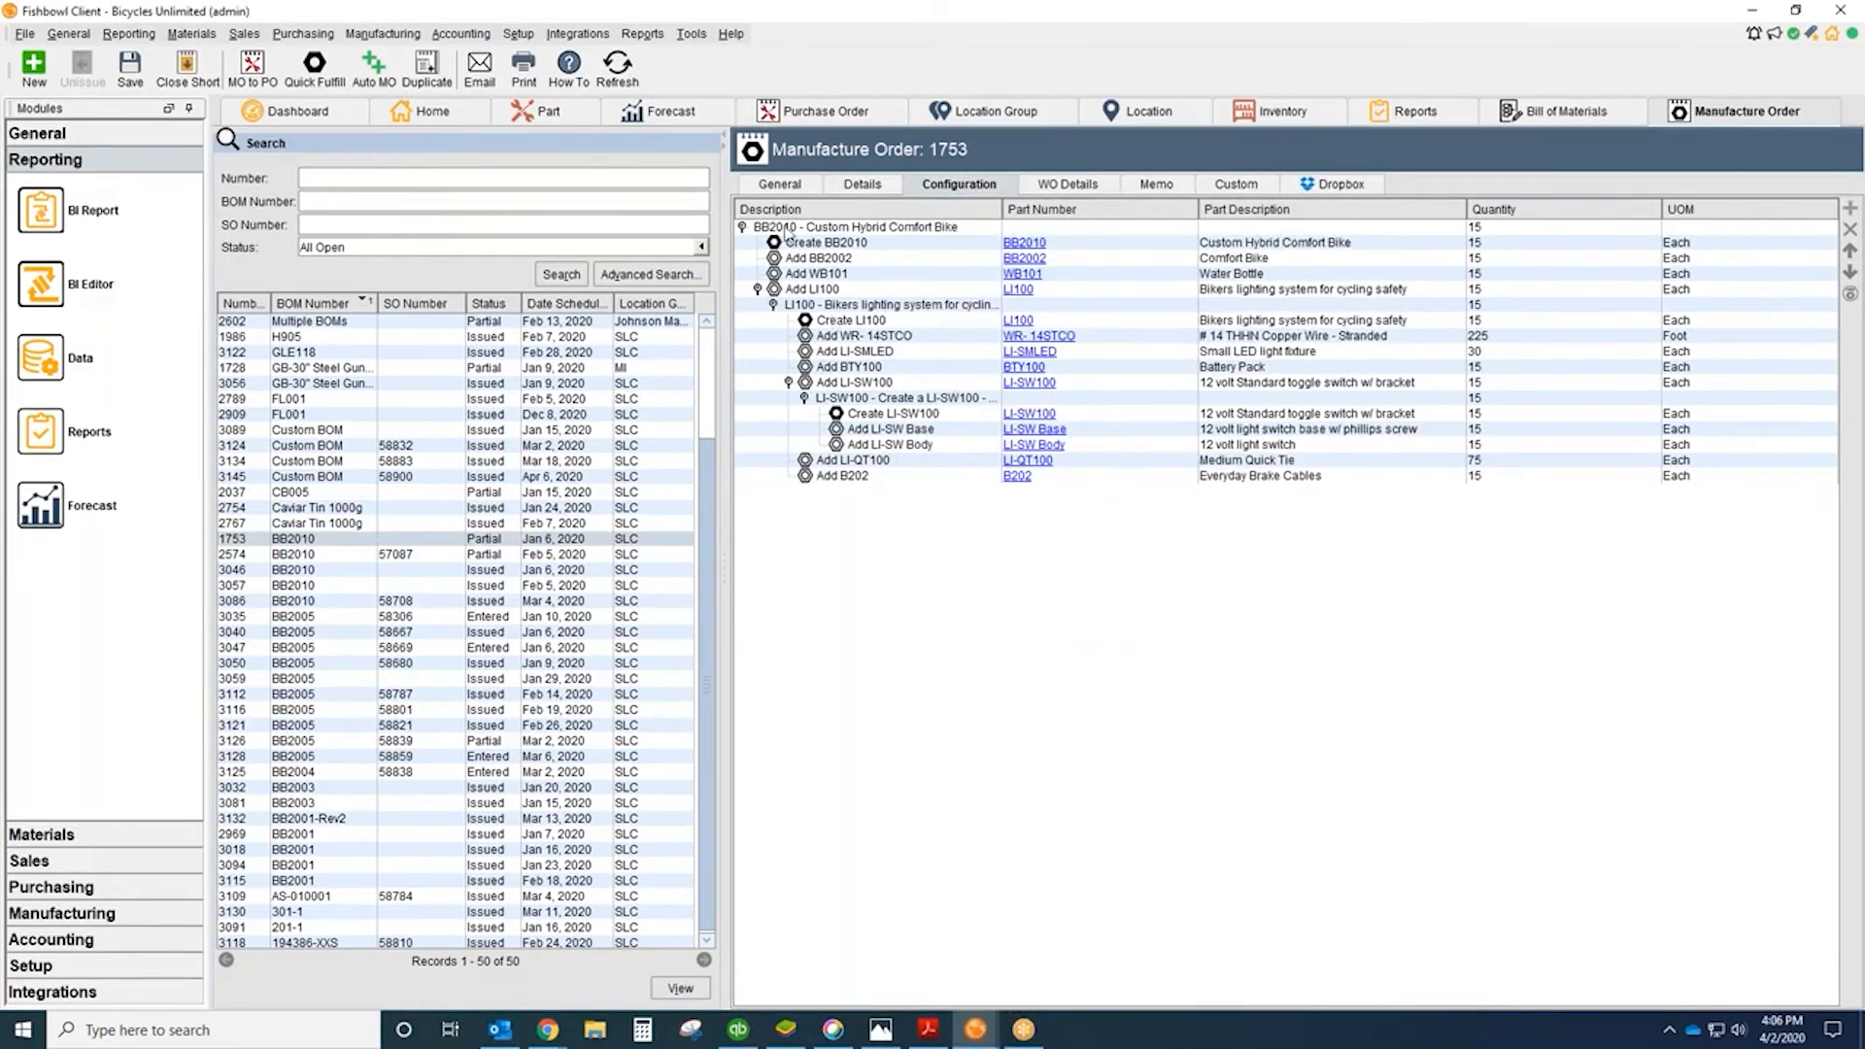
click(780, 186)
Step: Open the calendar, go back to February 2020, and display its order and work station categories
click(98, 133)
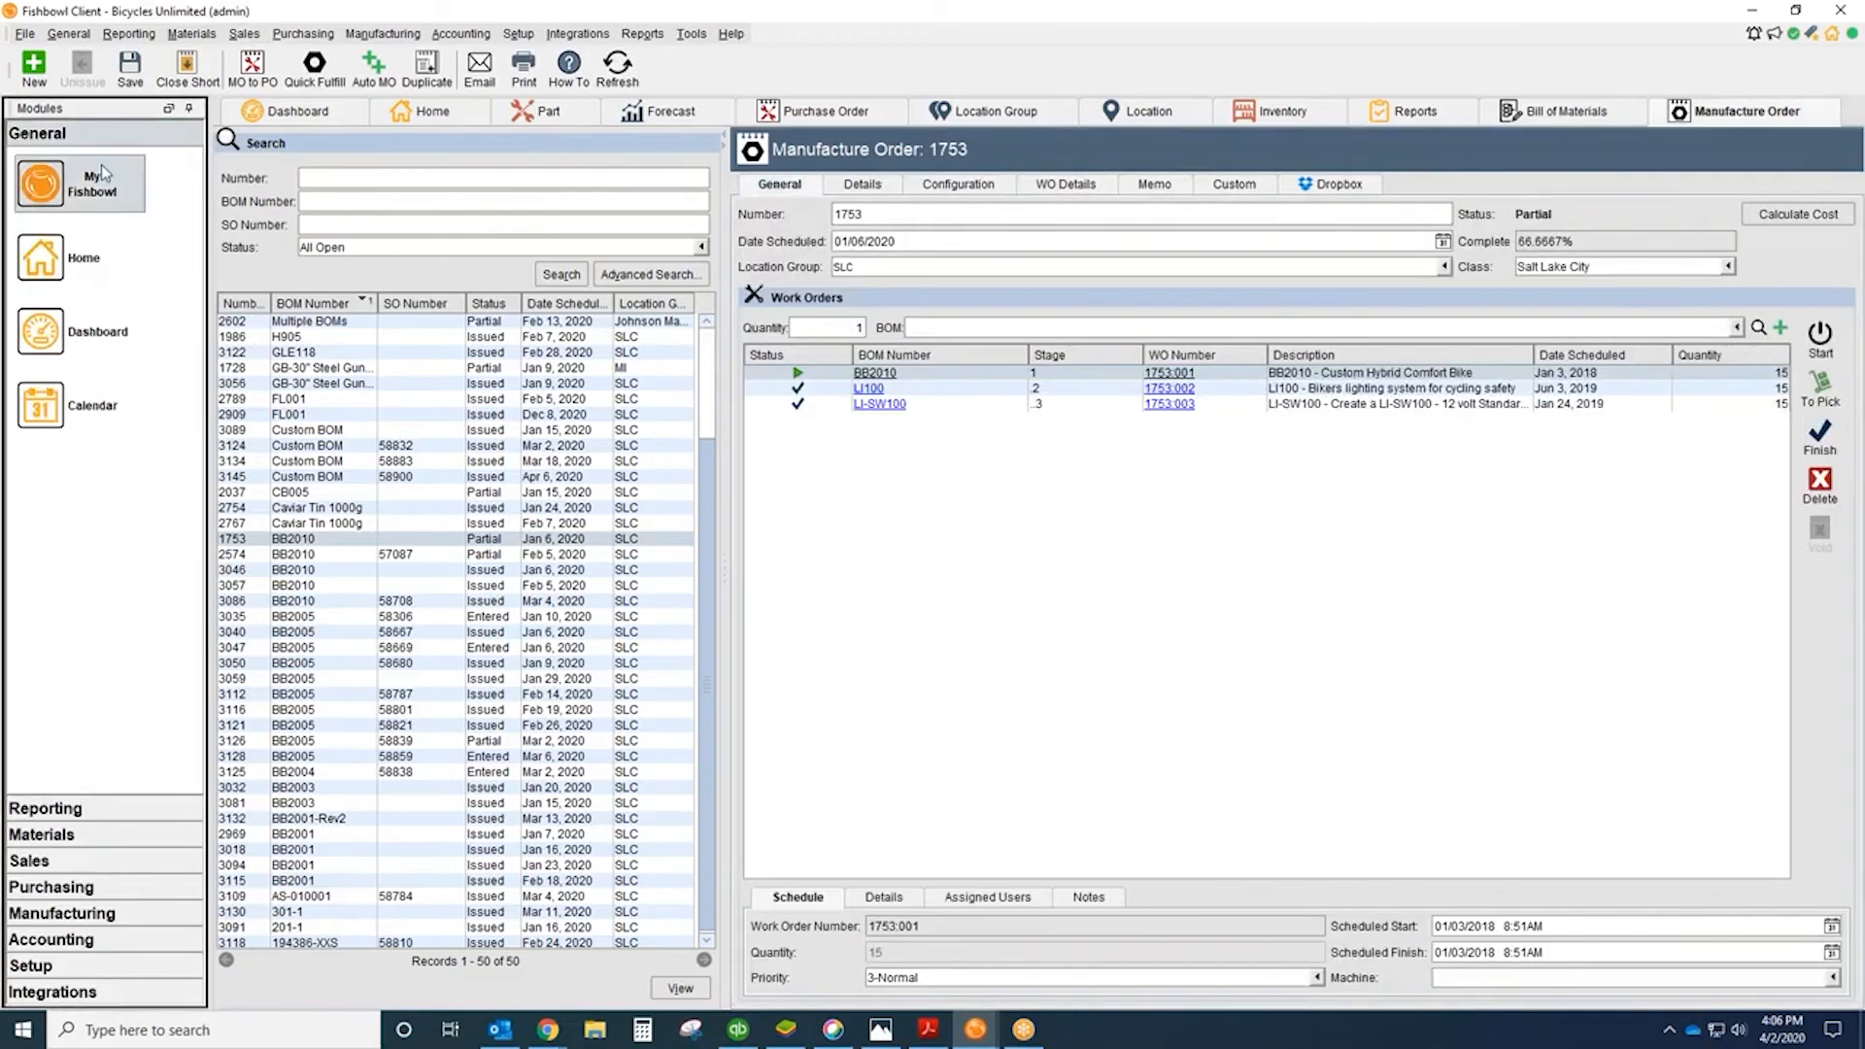
click(109, 408)
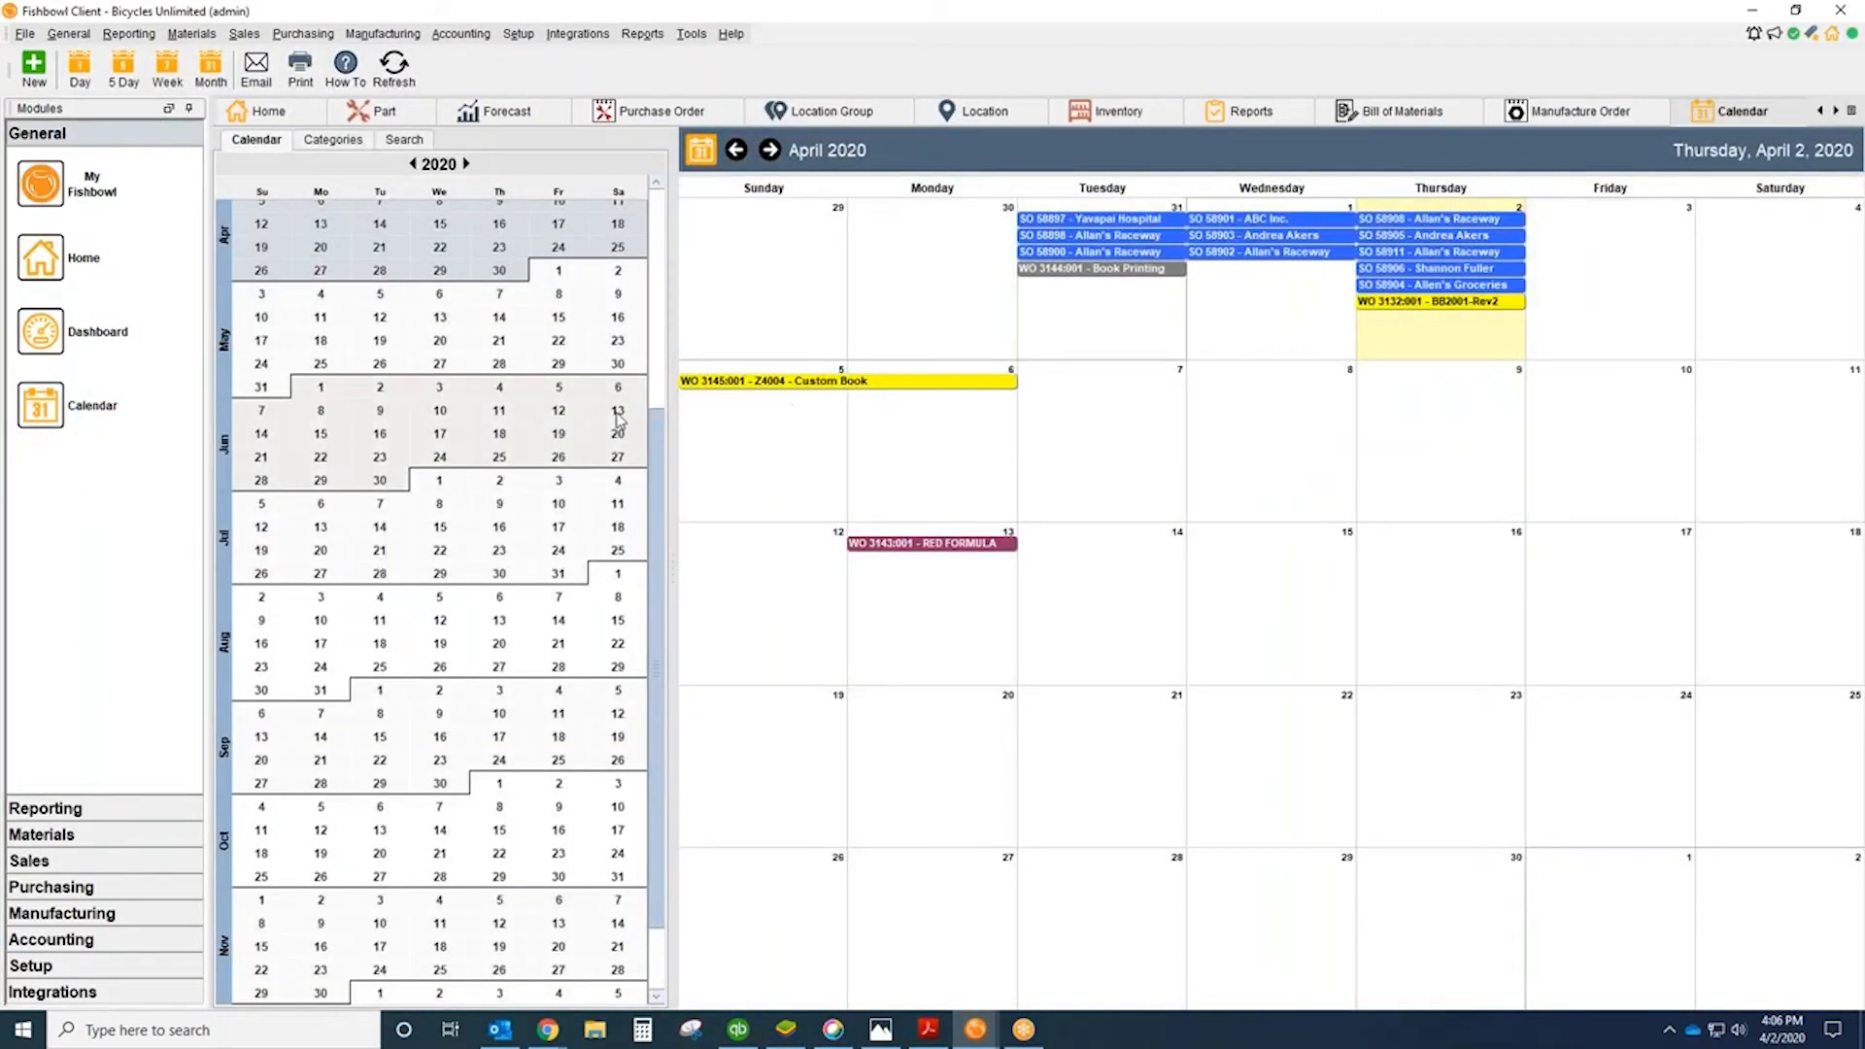
click(736, 151)
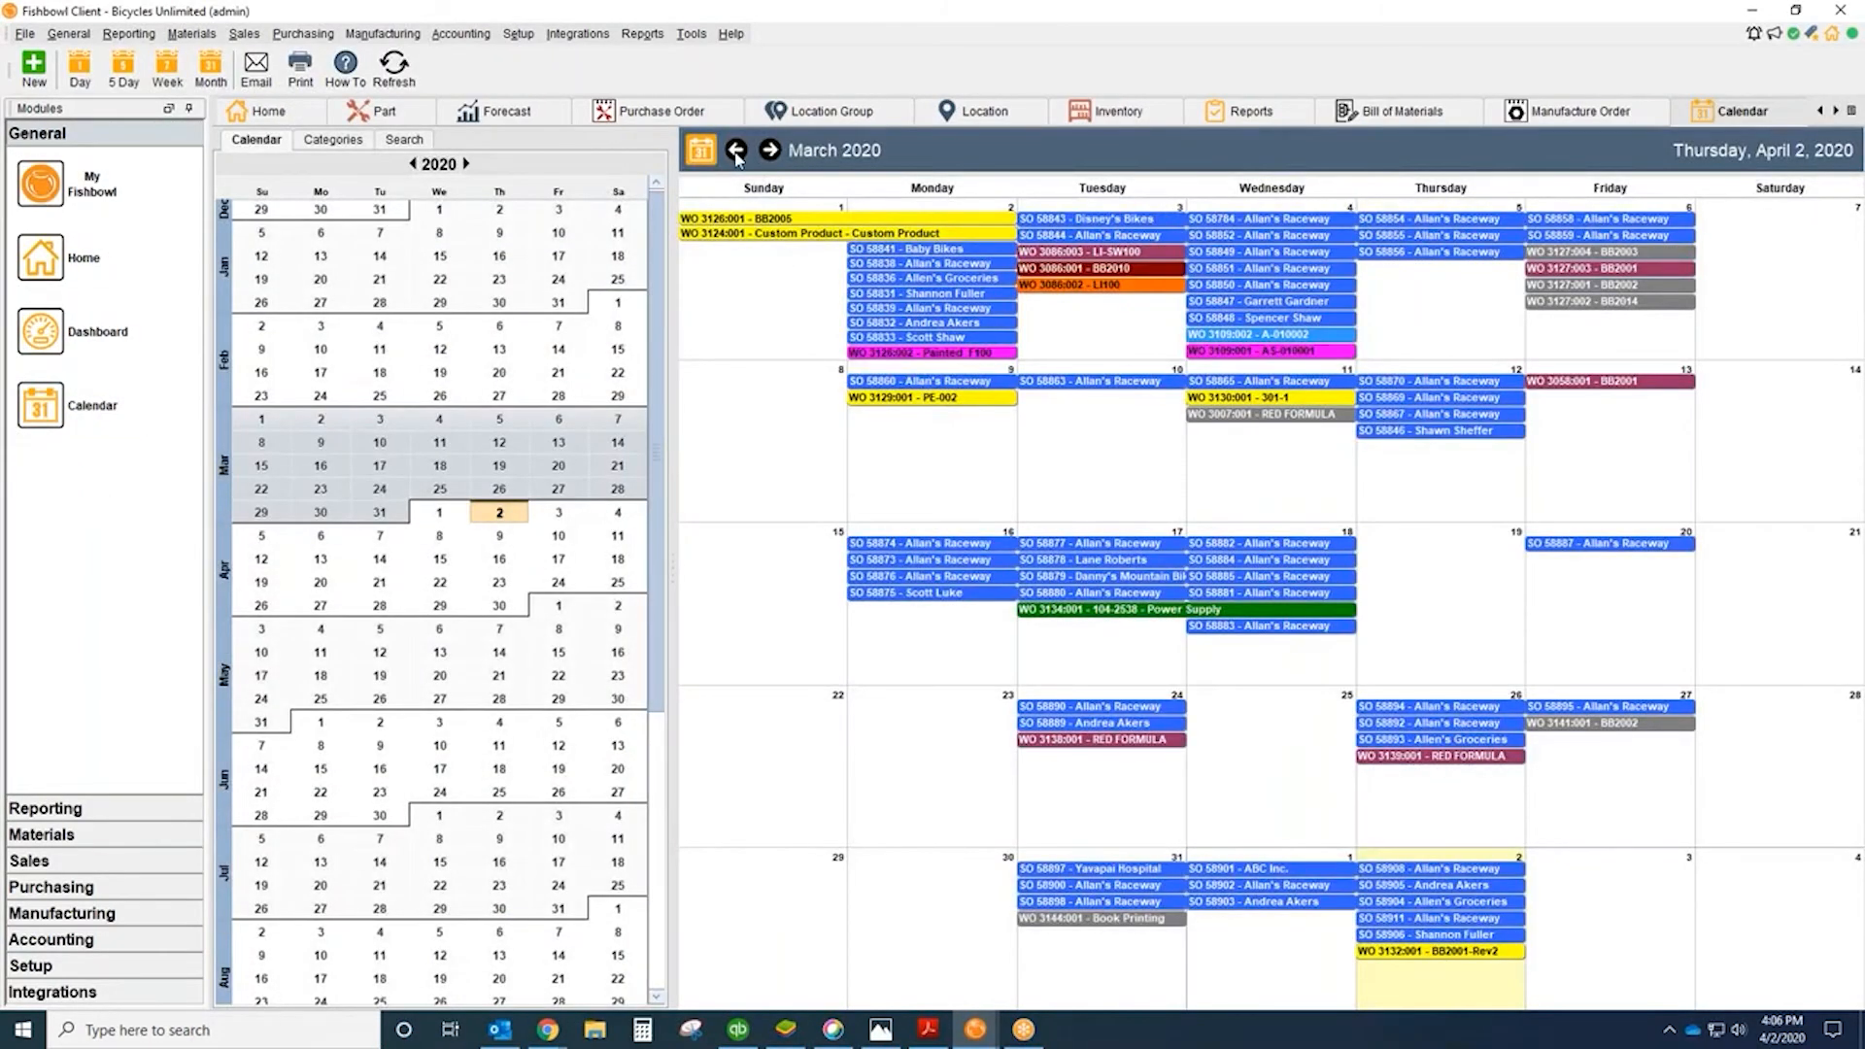
click(736, 150)
click(333, 139)
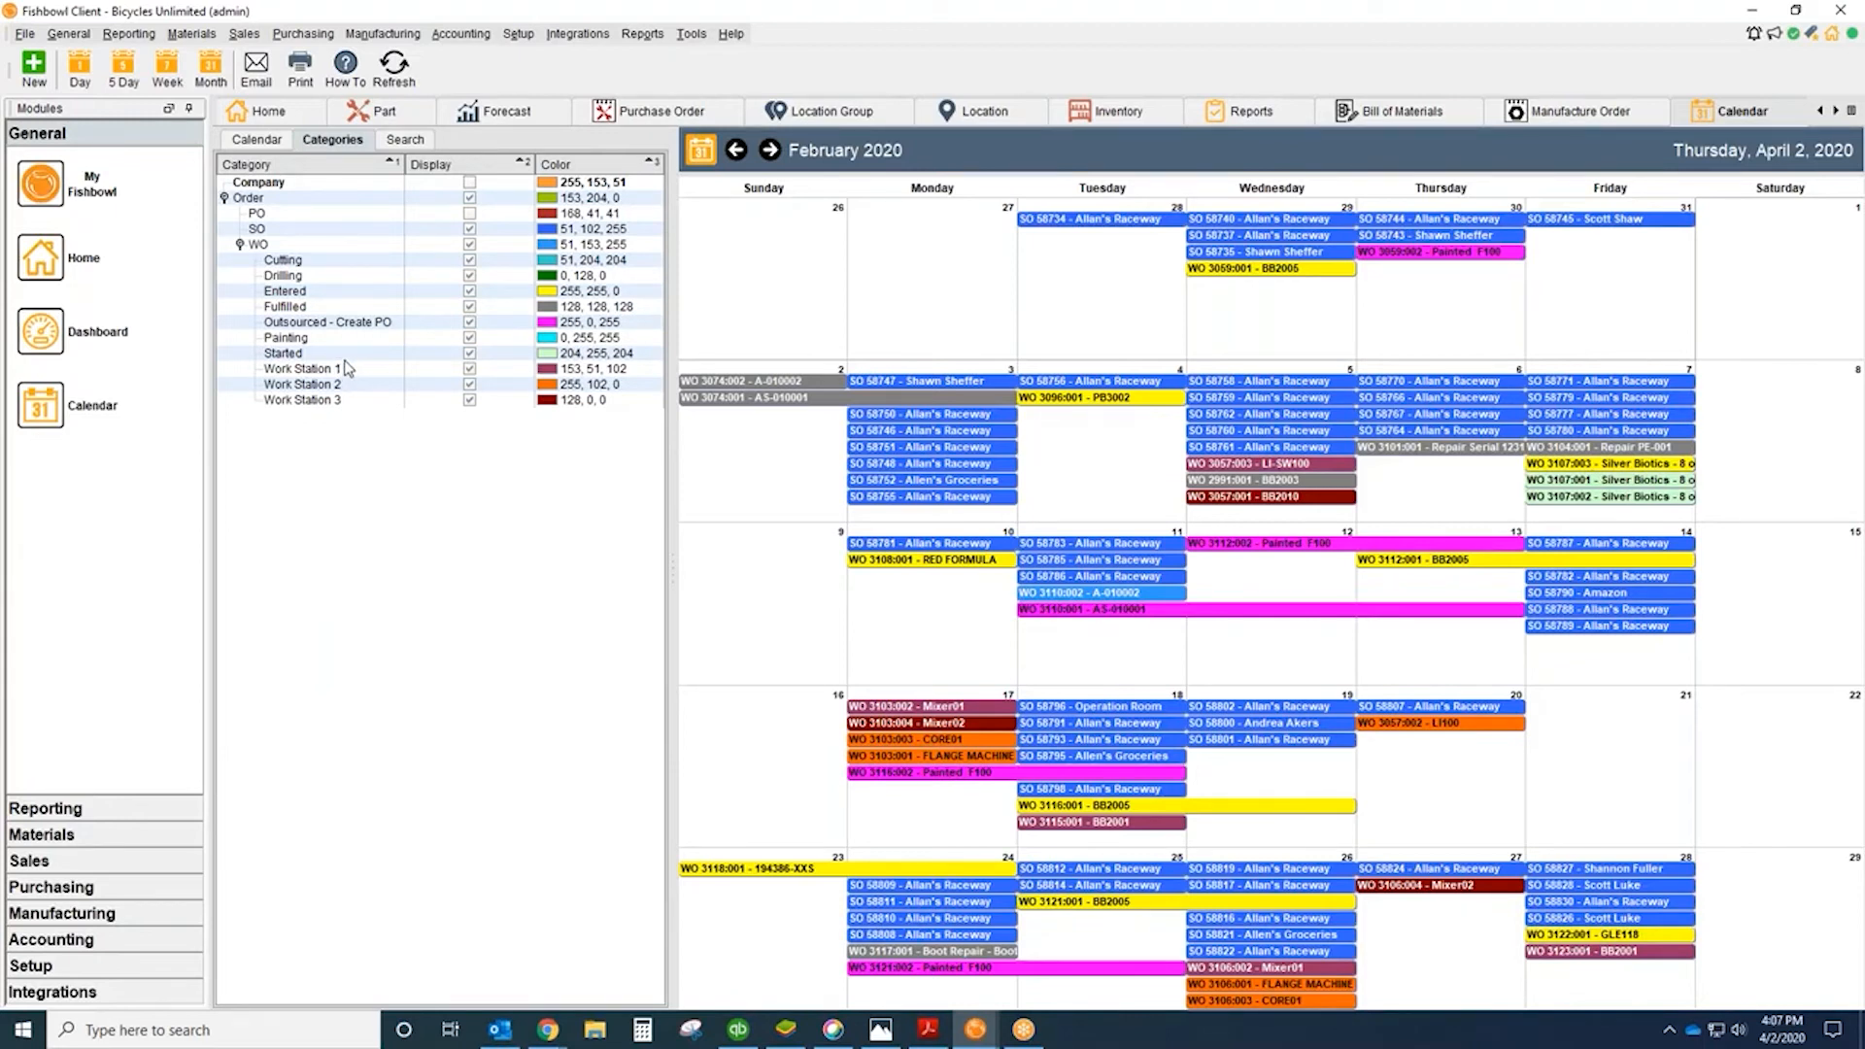
Step: View the WO Summary and WO Flag reports from the company's Work Order reports
click(1268, 111)
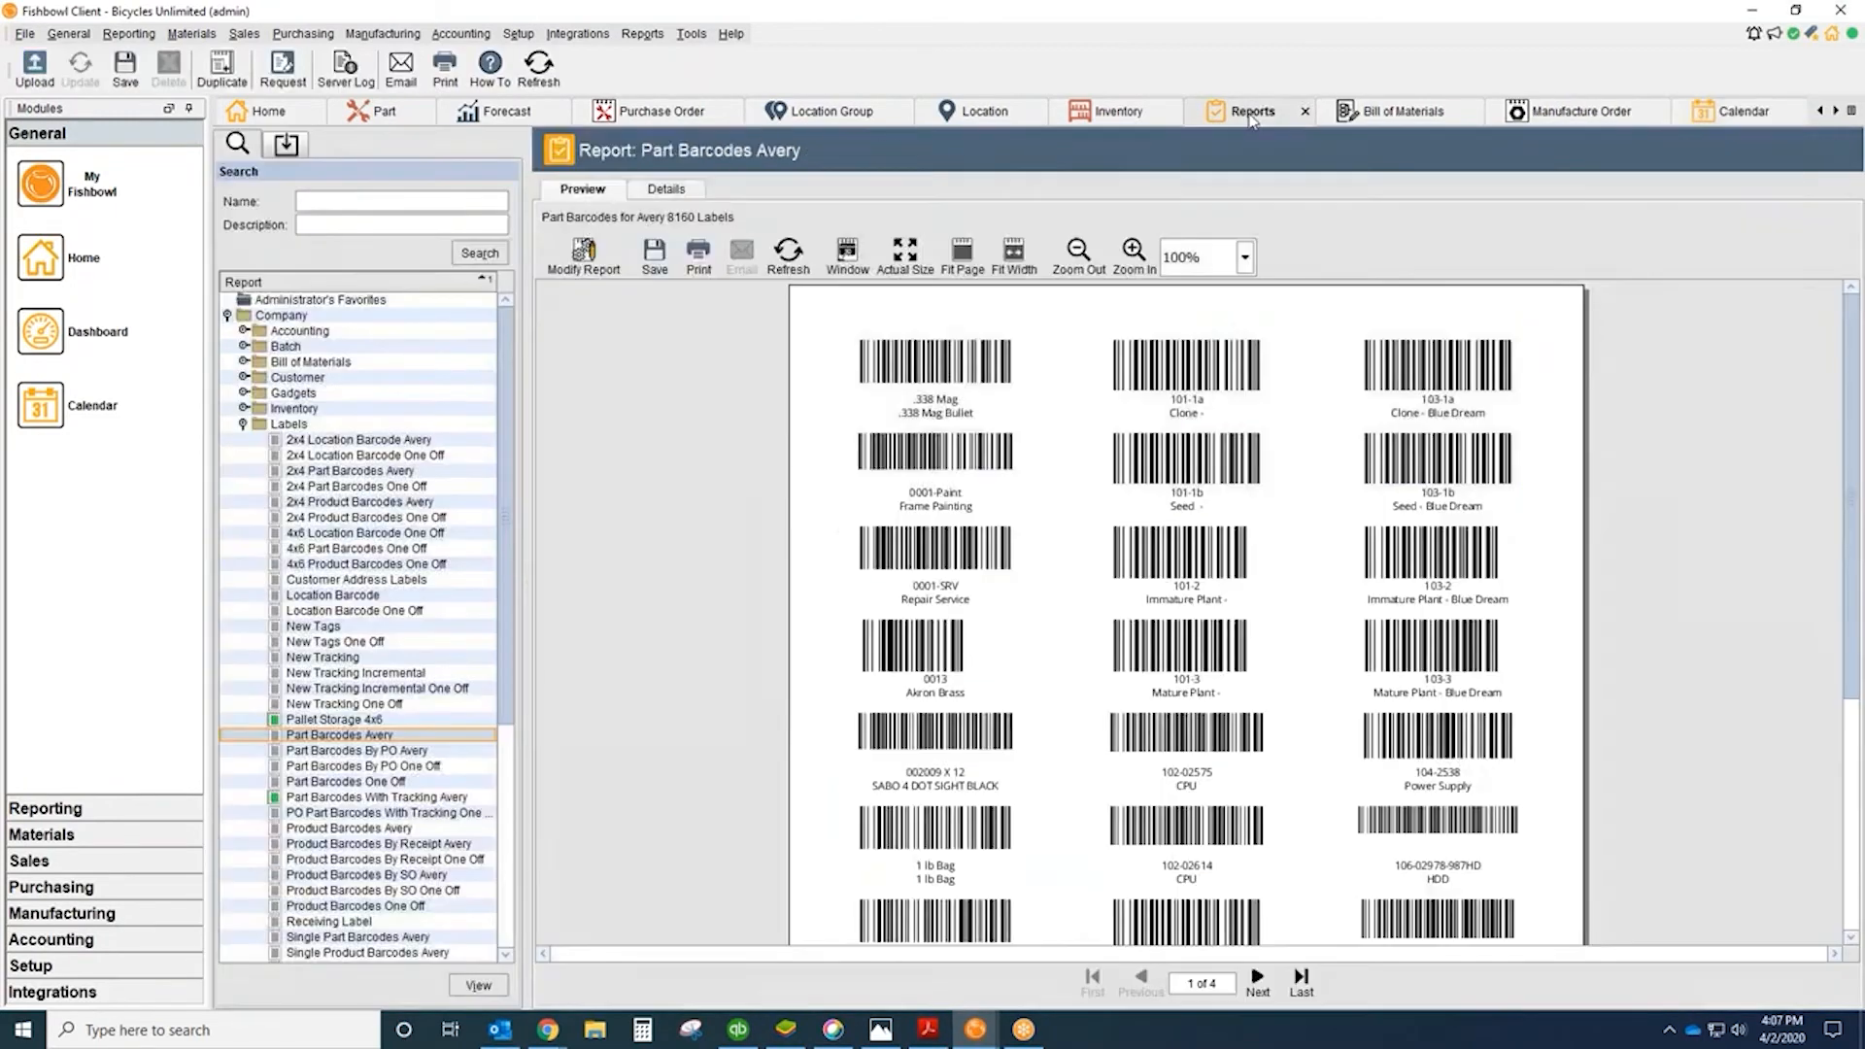
click(244, 425)
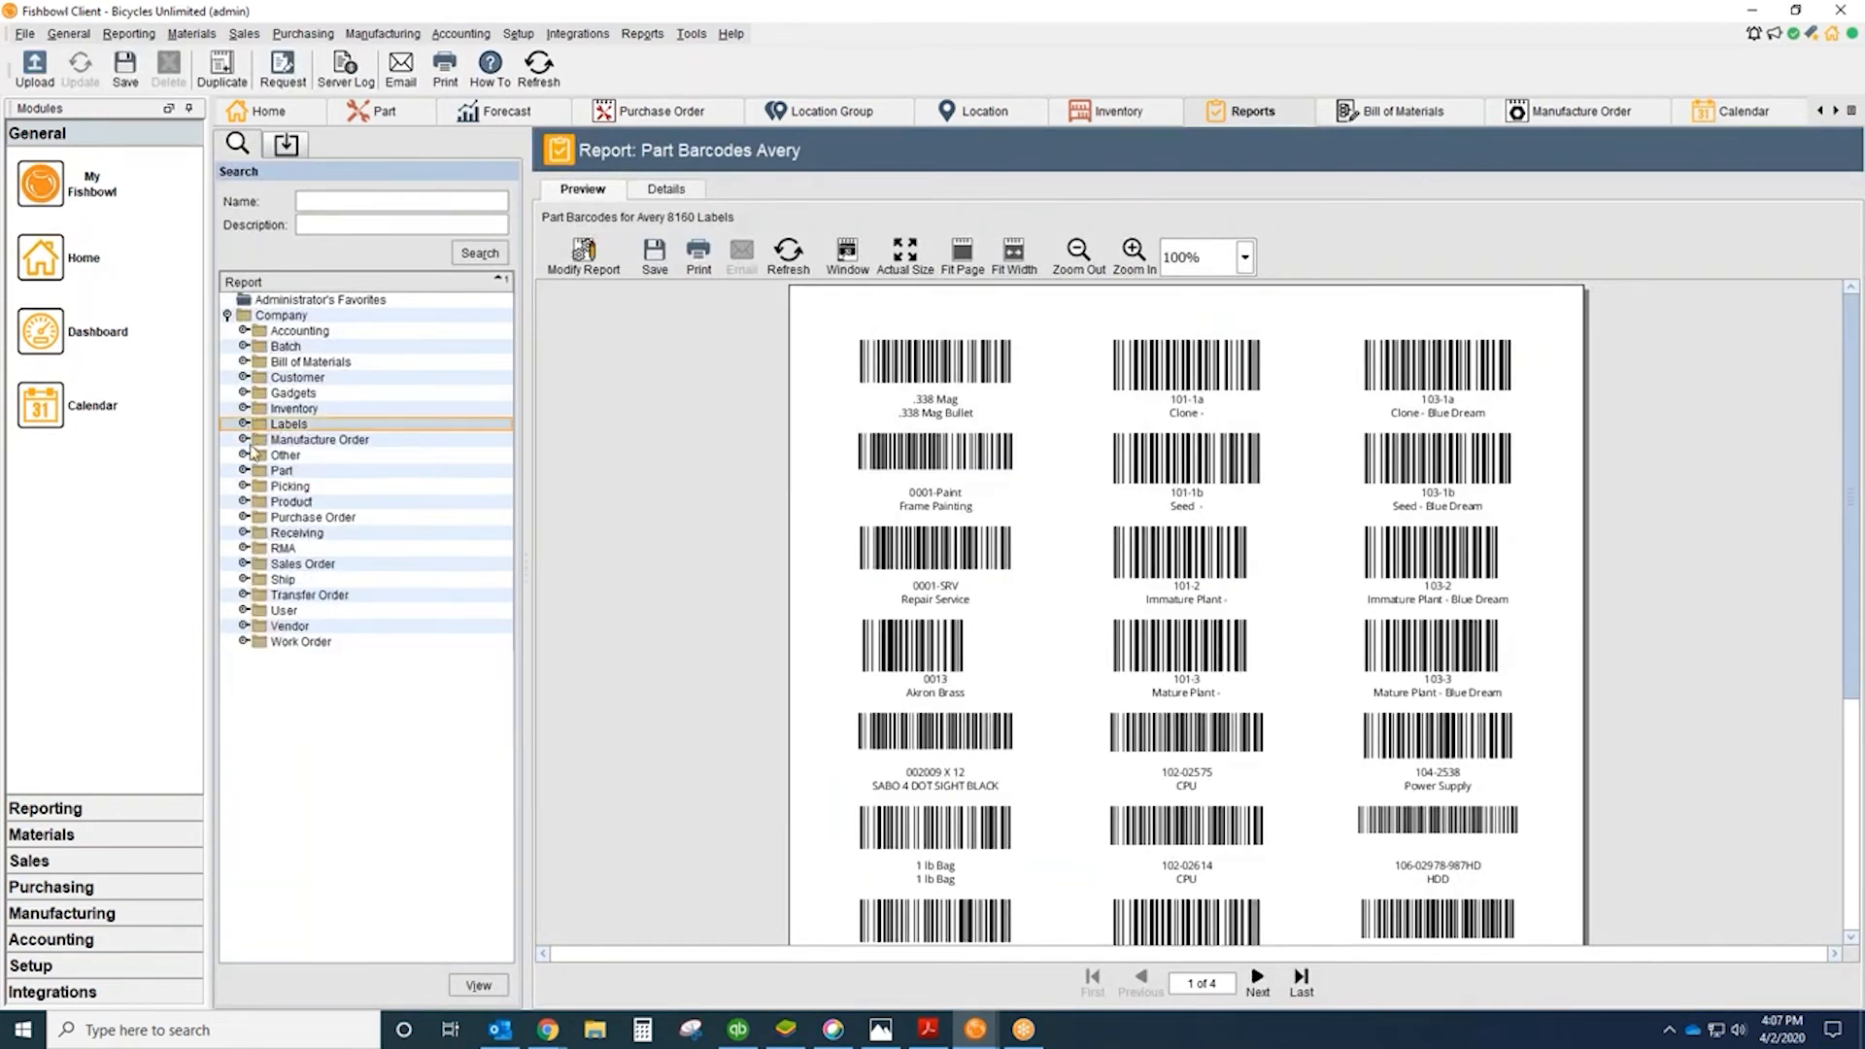
click(243, 641)
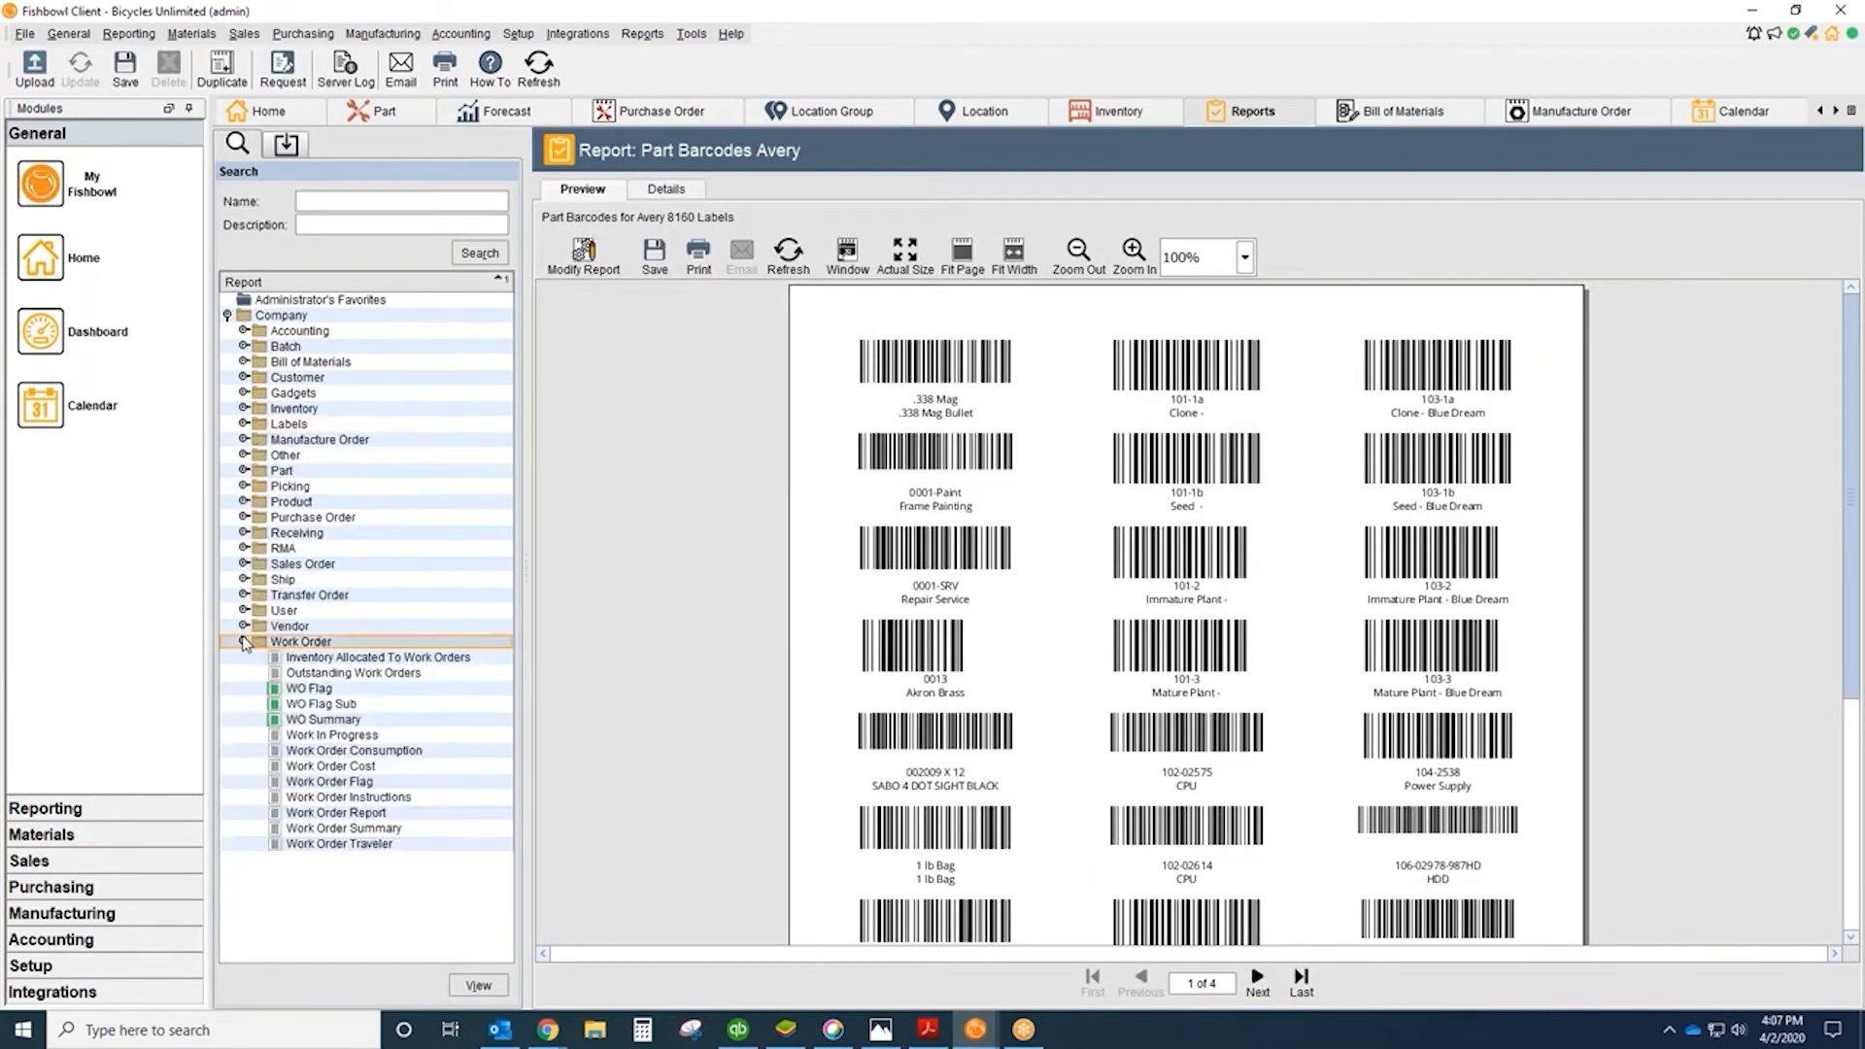
click(343, 720)
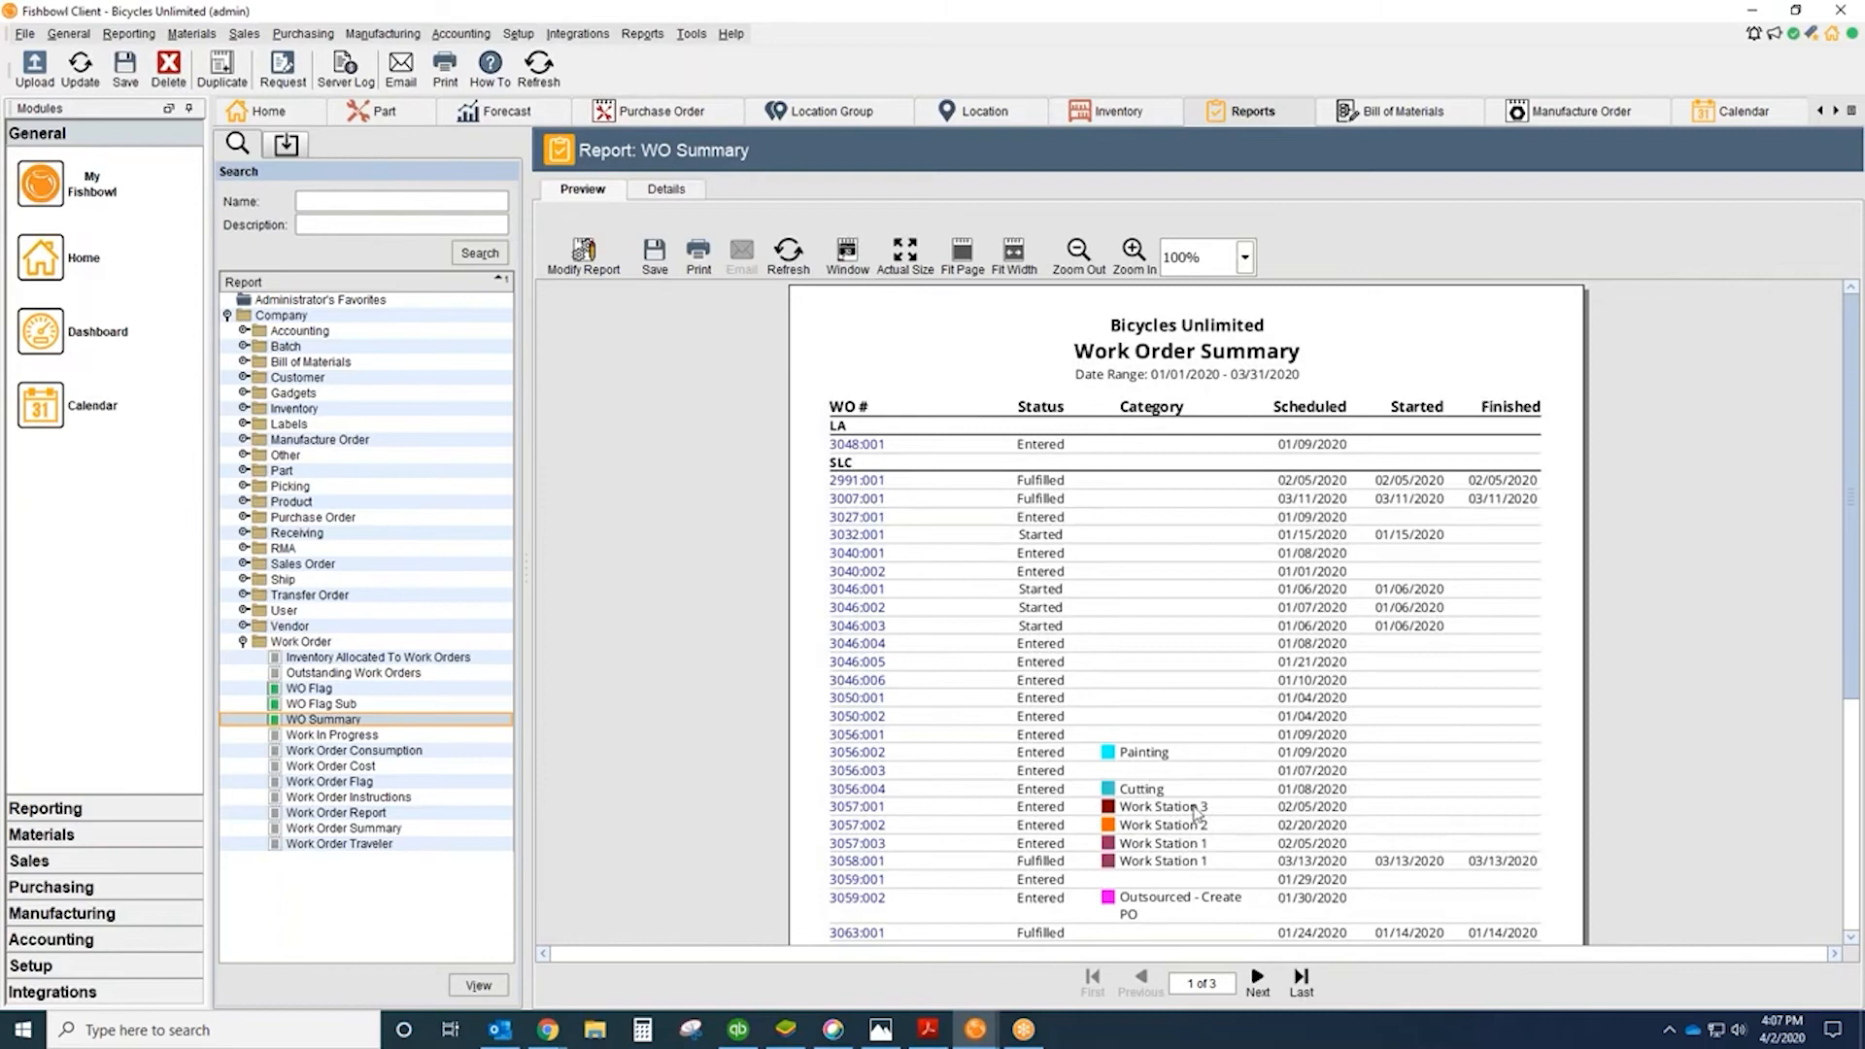
click(330, 688)
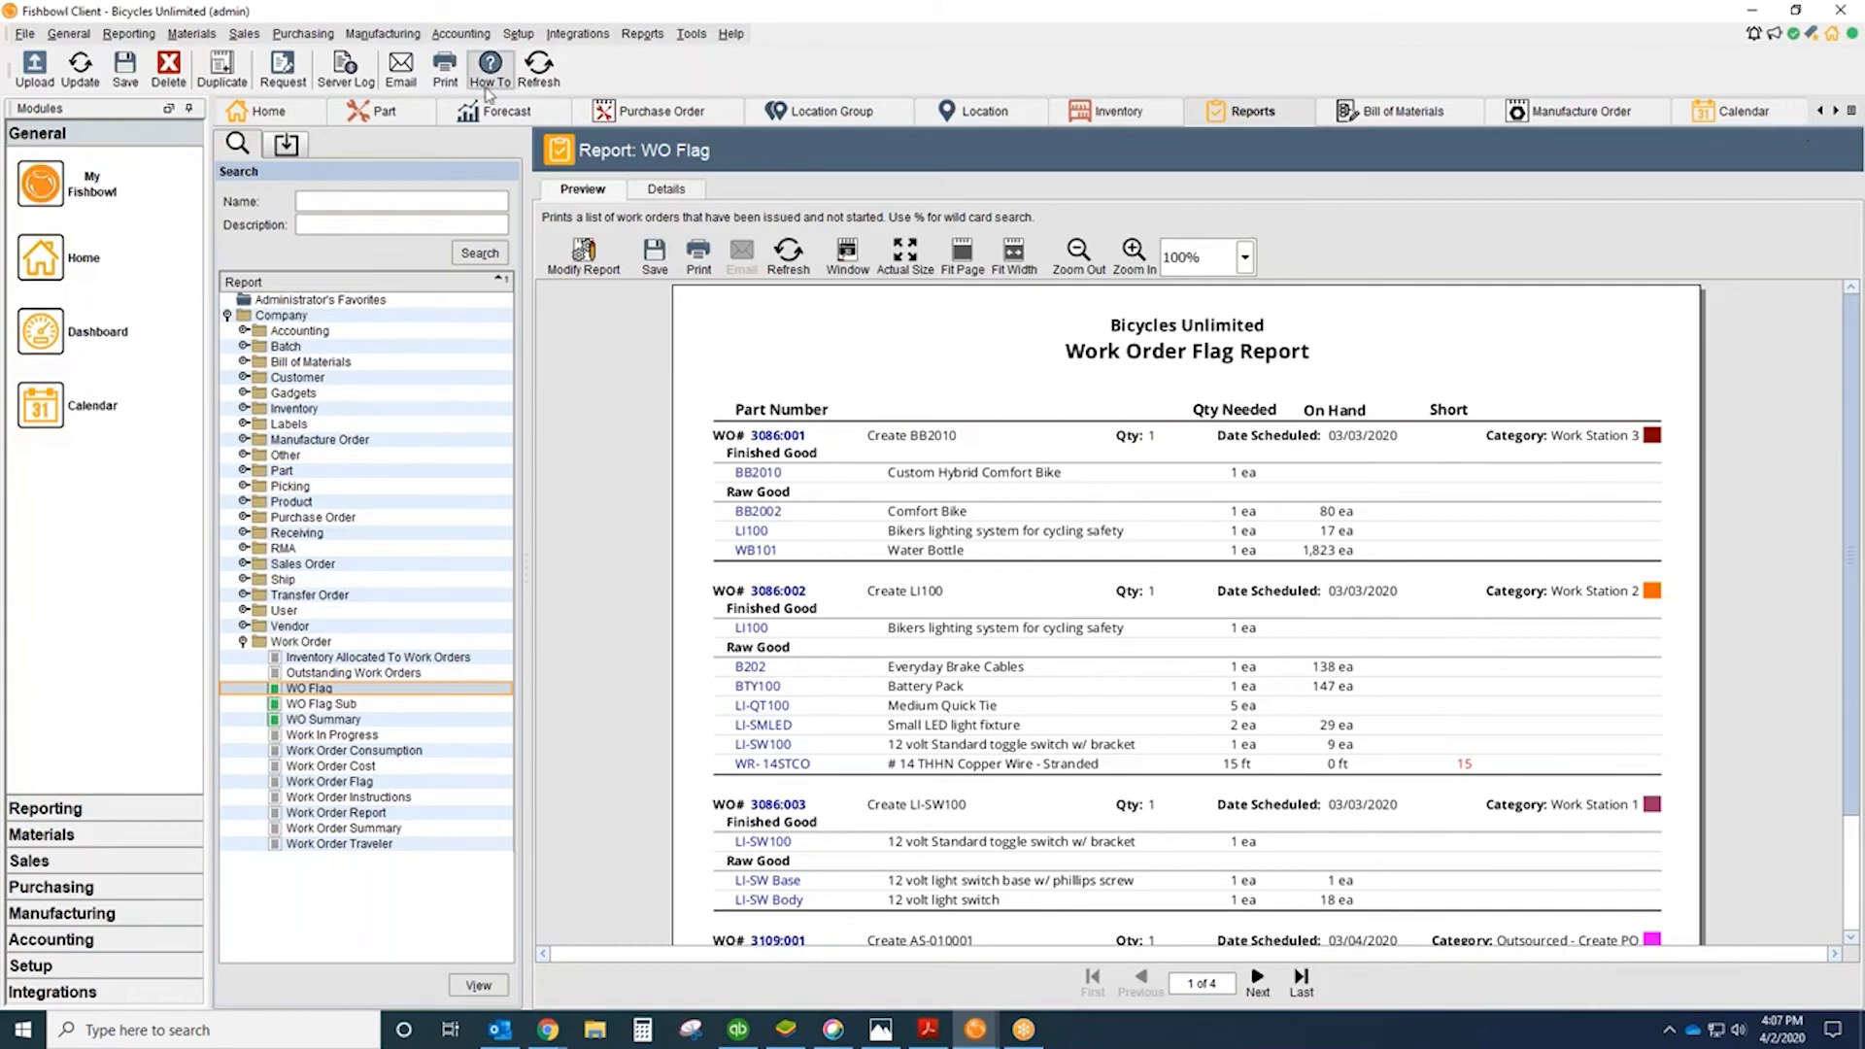
Step: Search the parts for b2, open B202 Everyday Brake Cables, and clear the search to list all parts
click(386, 115)
click(666, 192)
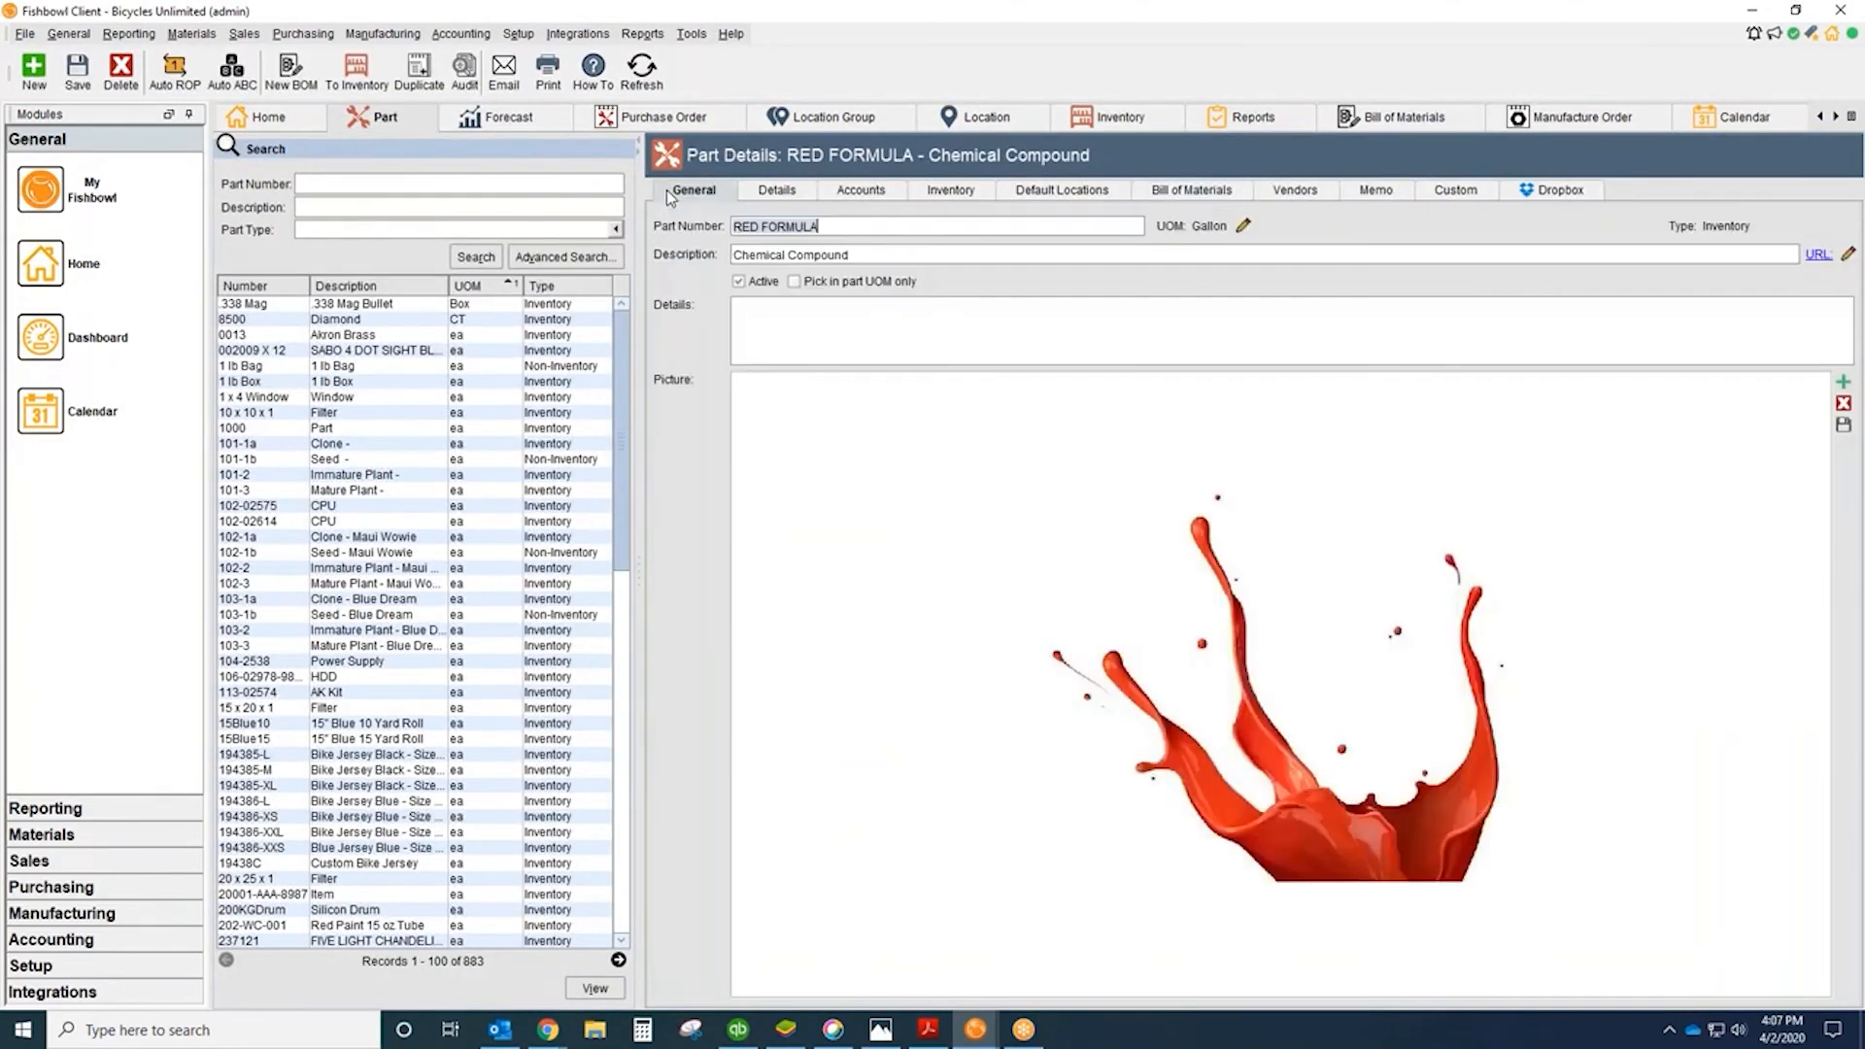
click(358, 183)
text(b)
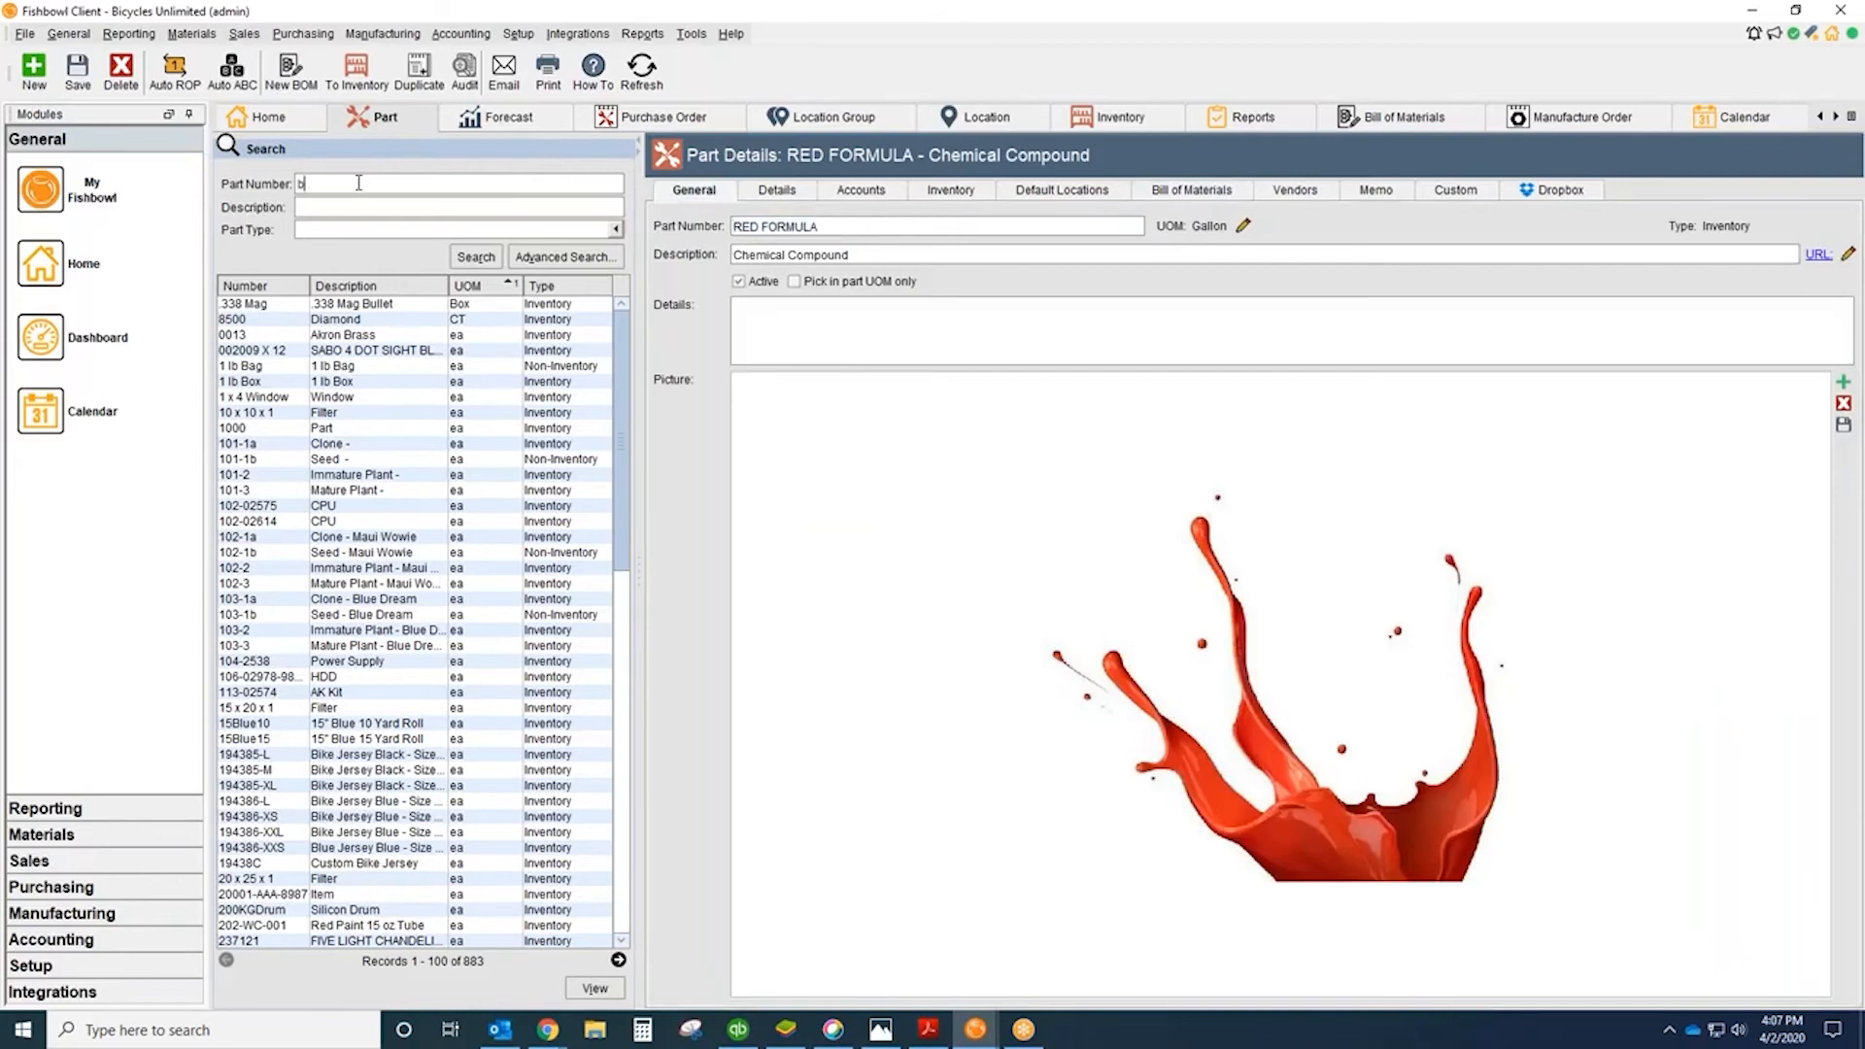
text(2)
click(275, 335)
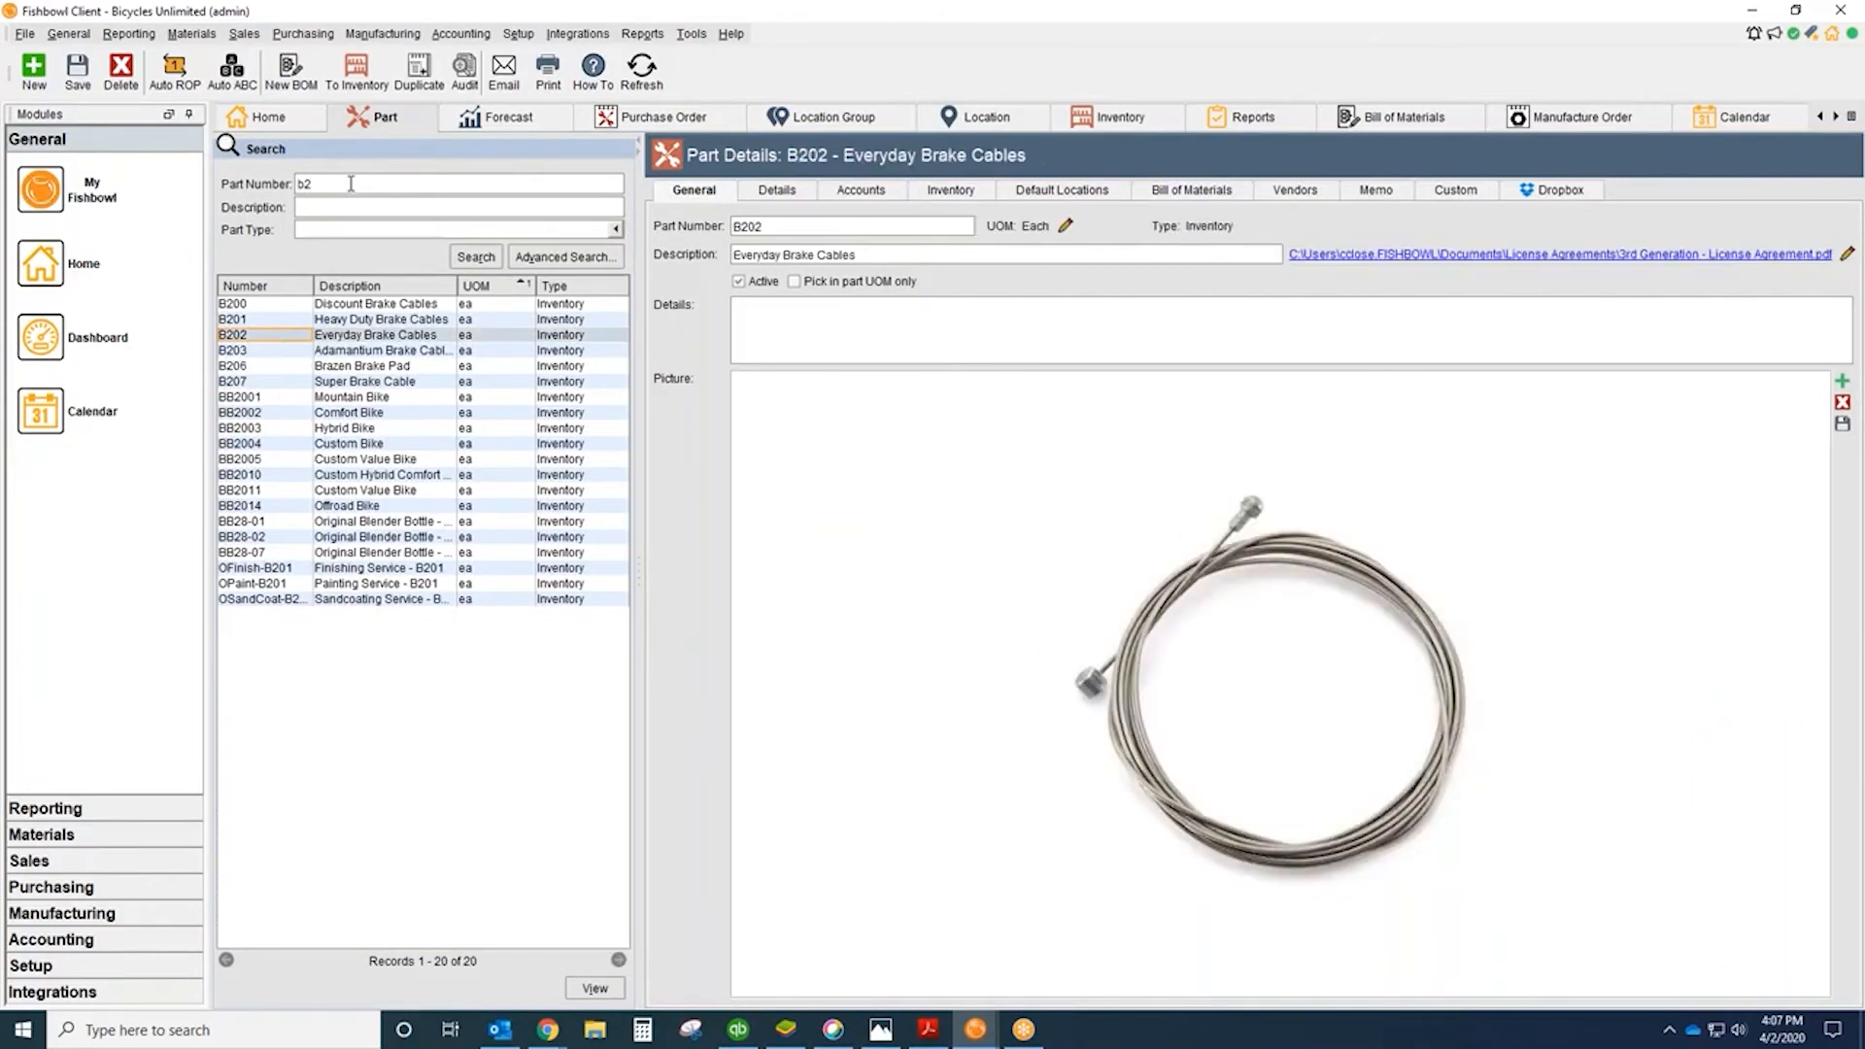
click(474, 260)
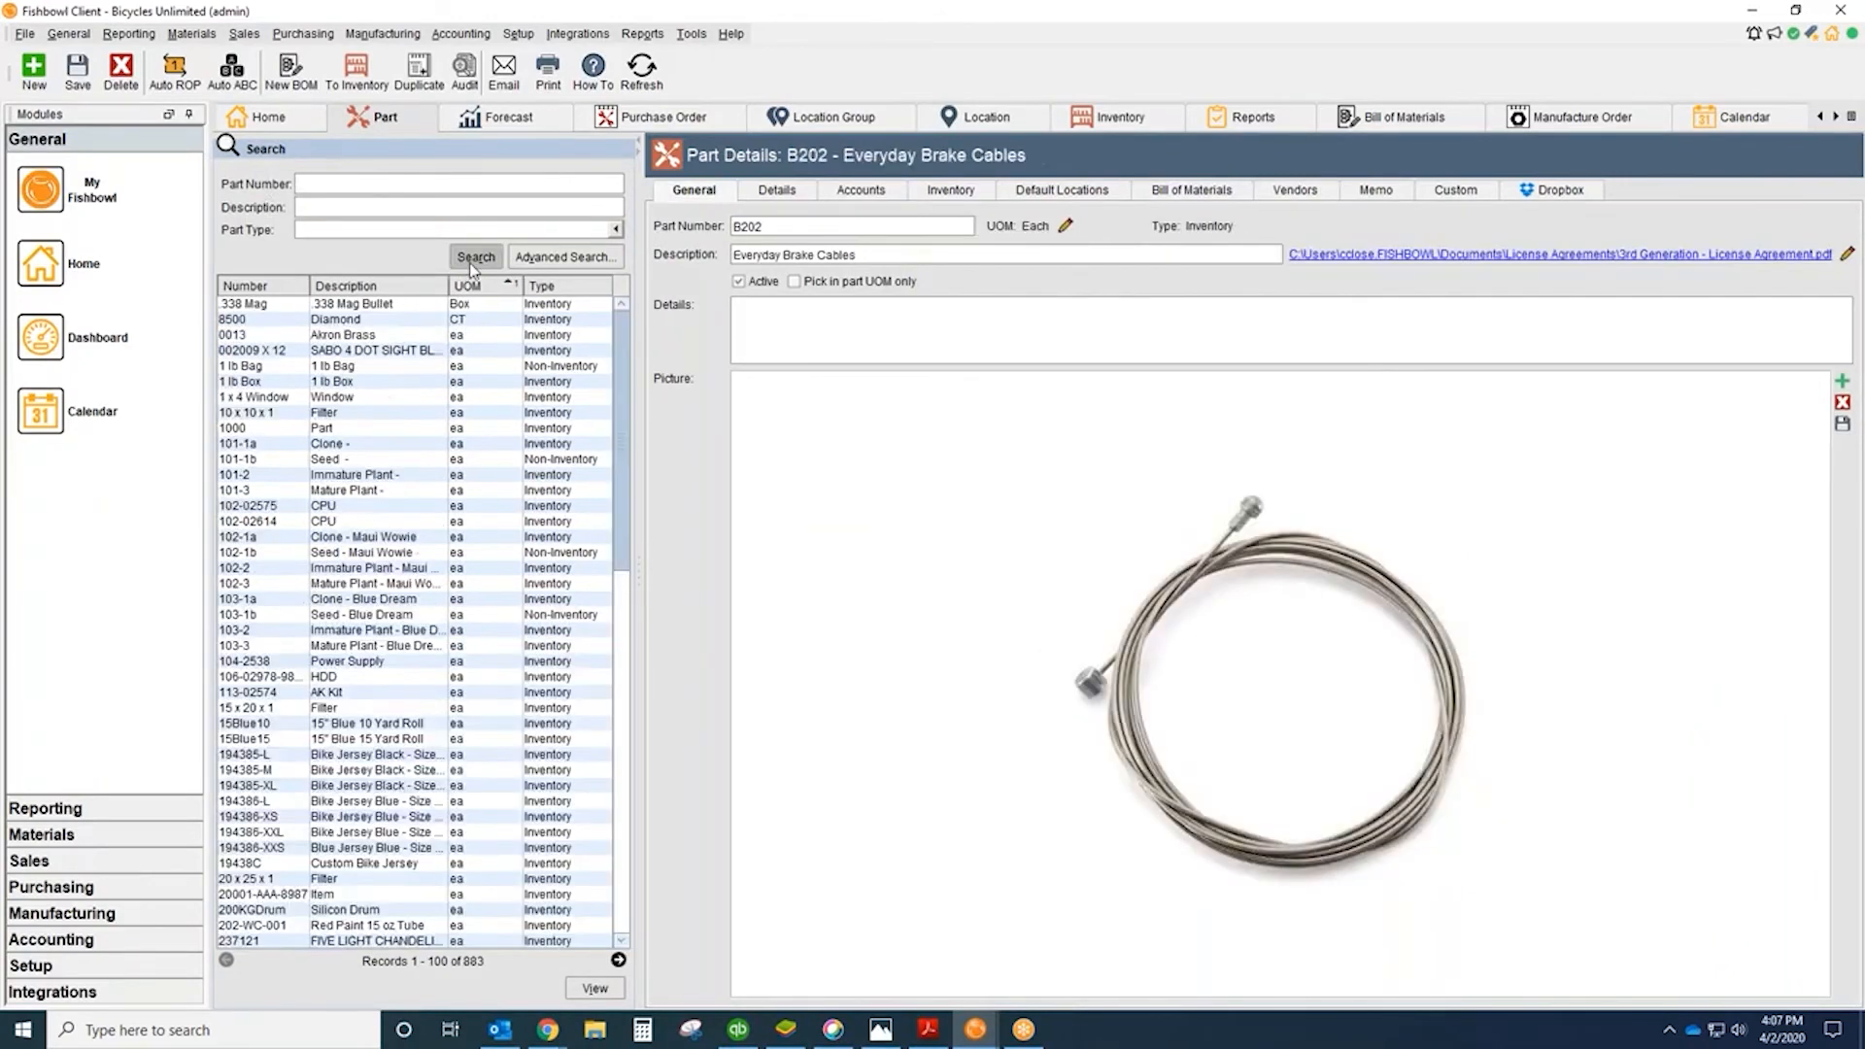
Step: Create a new sales order for the customer Allan's Raceway
click(59, 861)
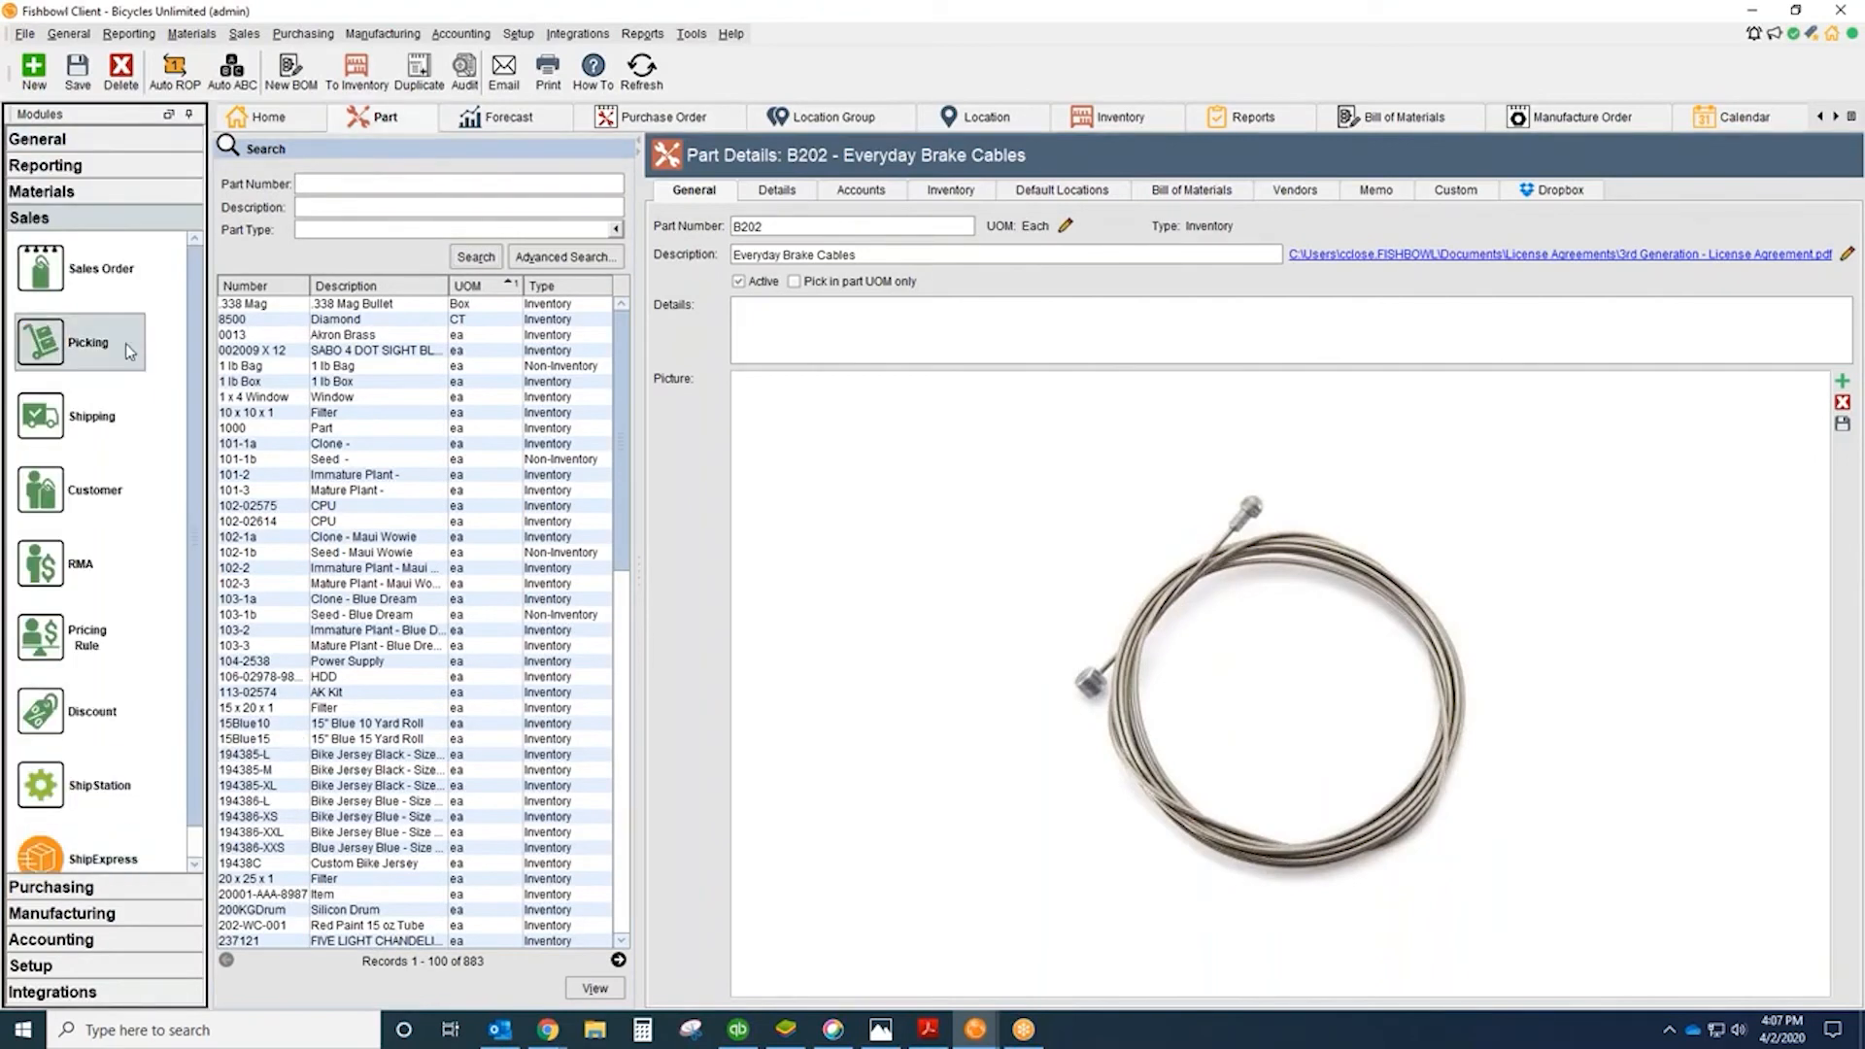
click(139, 282)
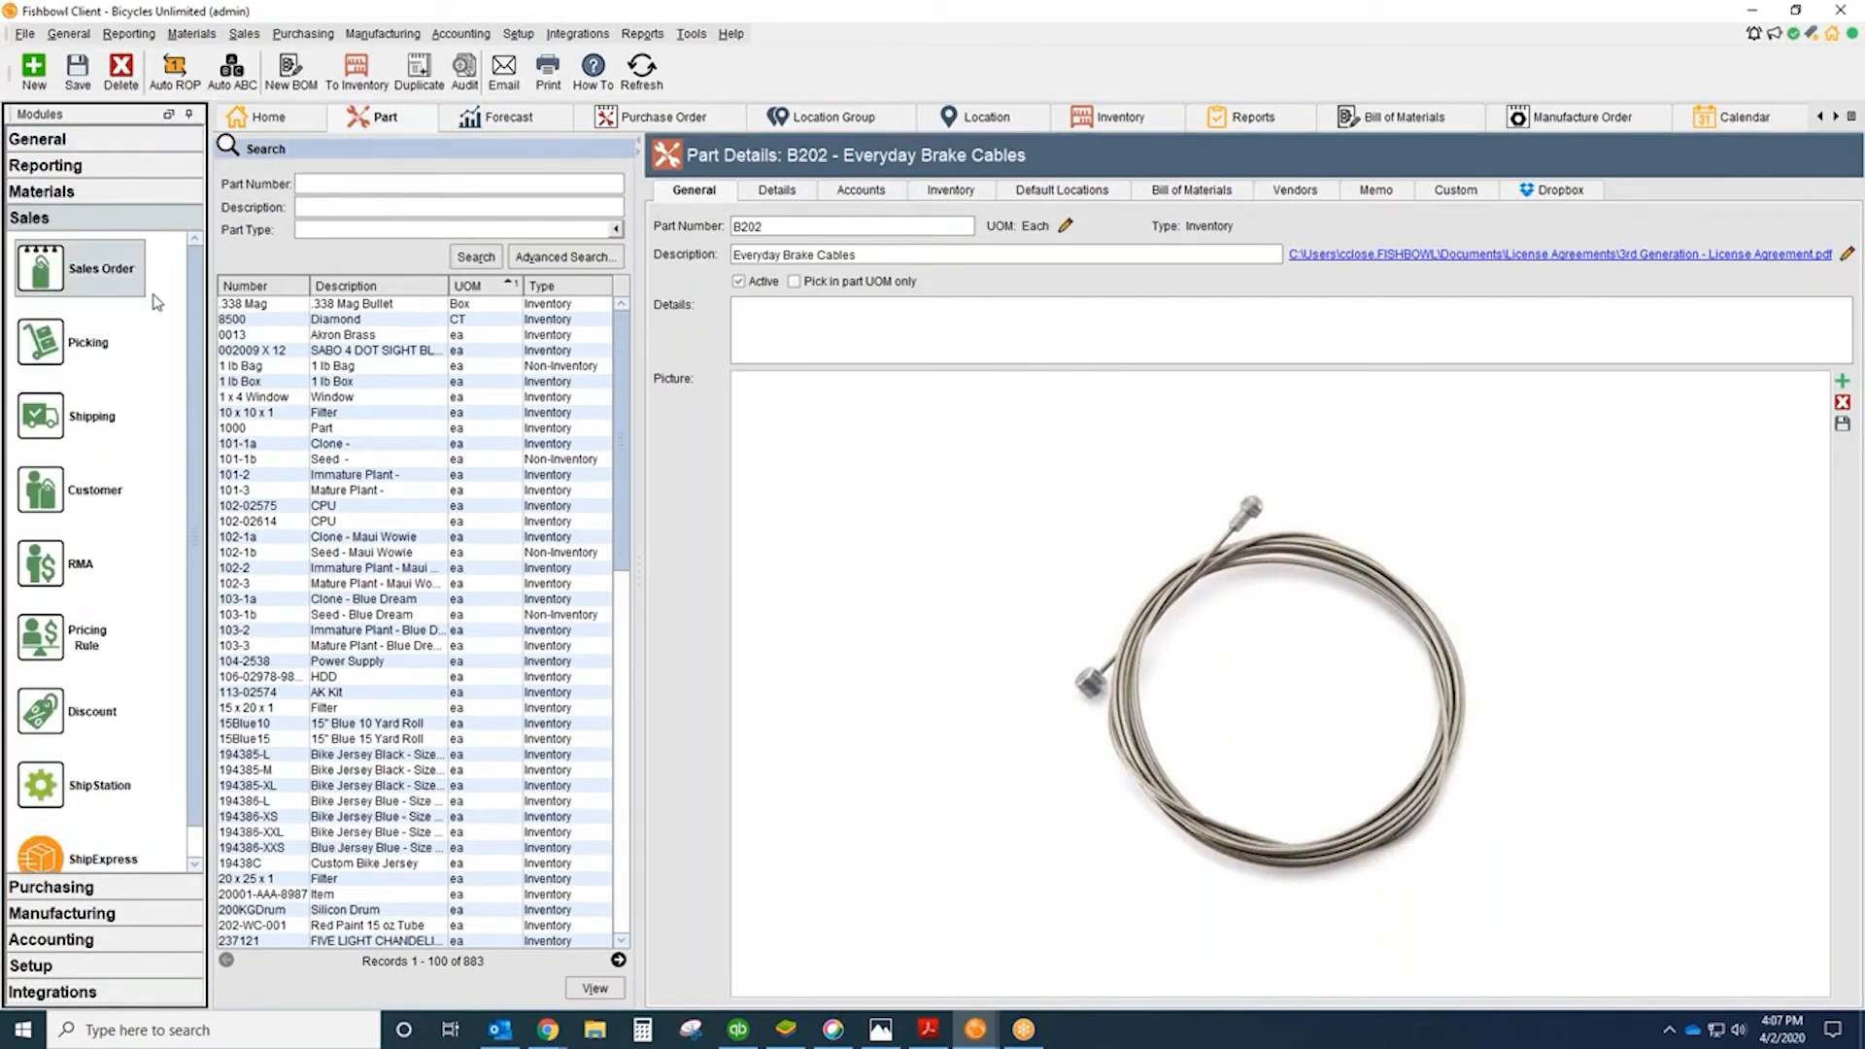
click(34, 70)
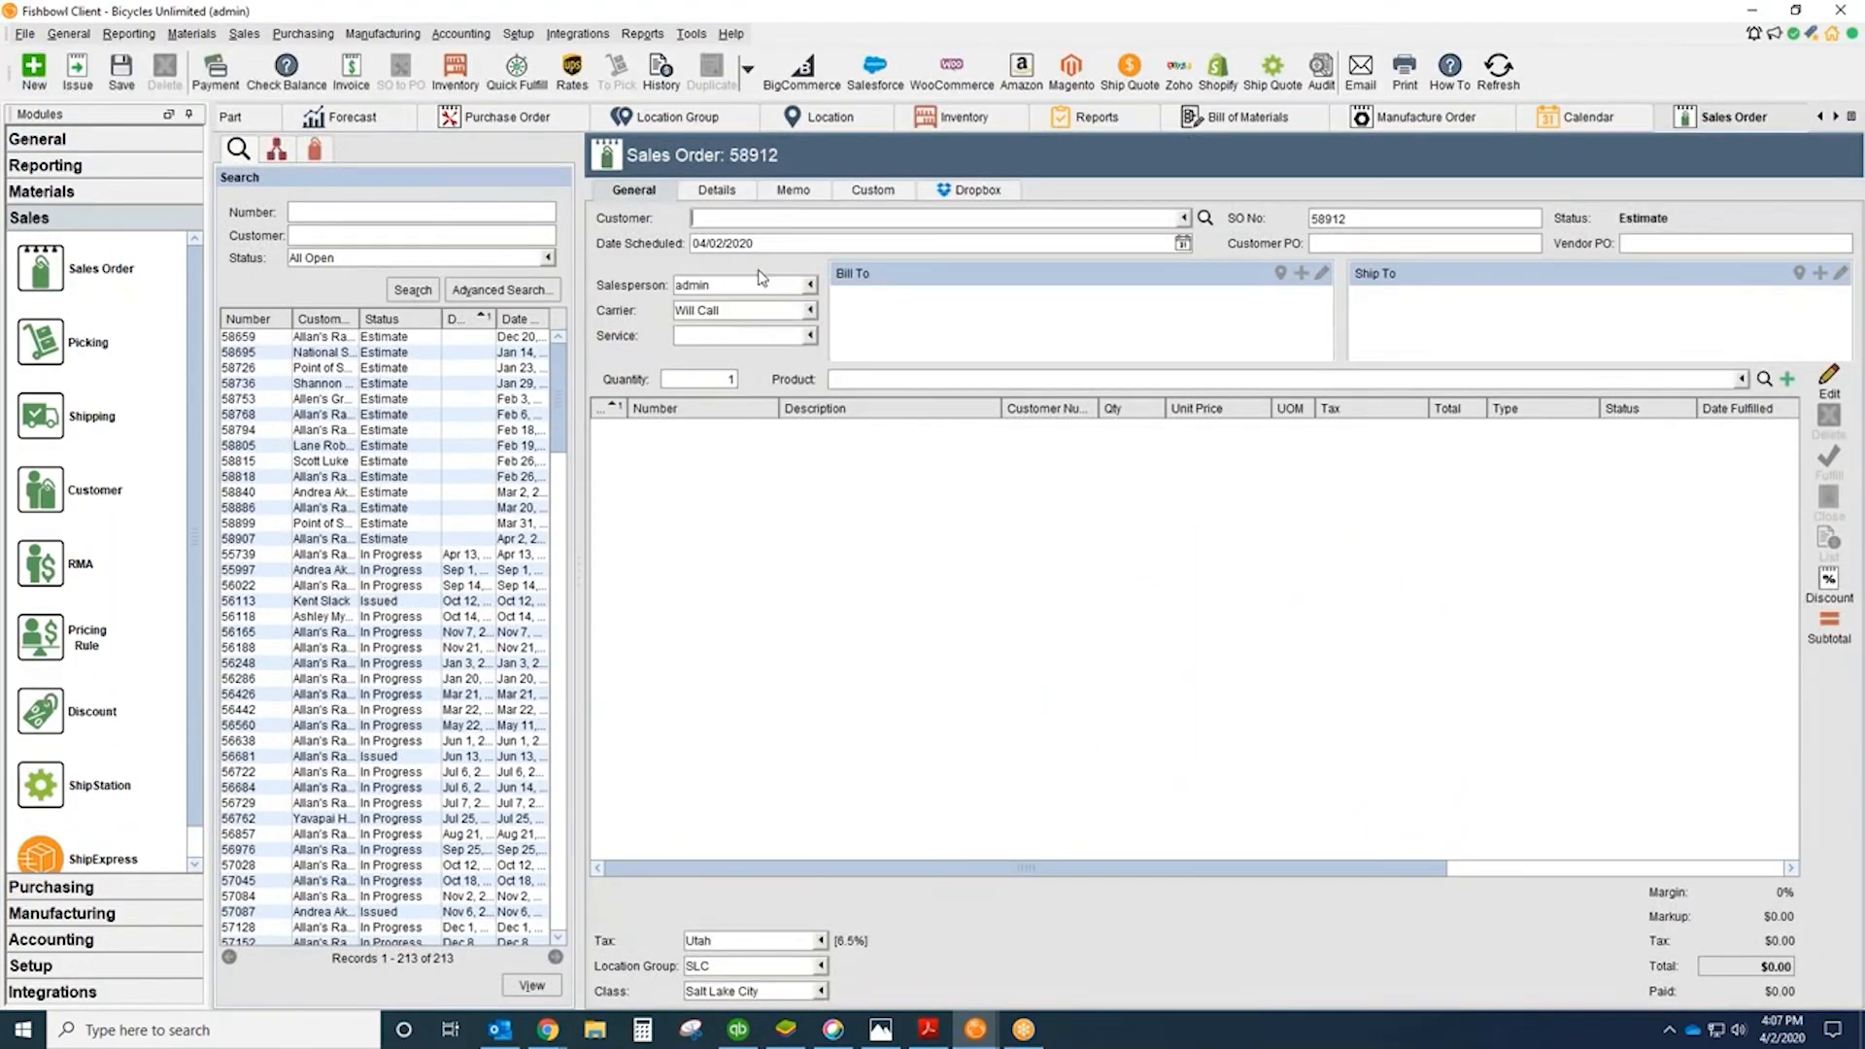
text(a)
click(760, 353)
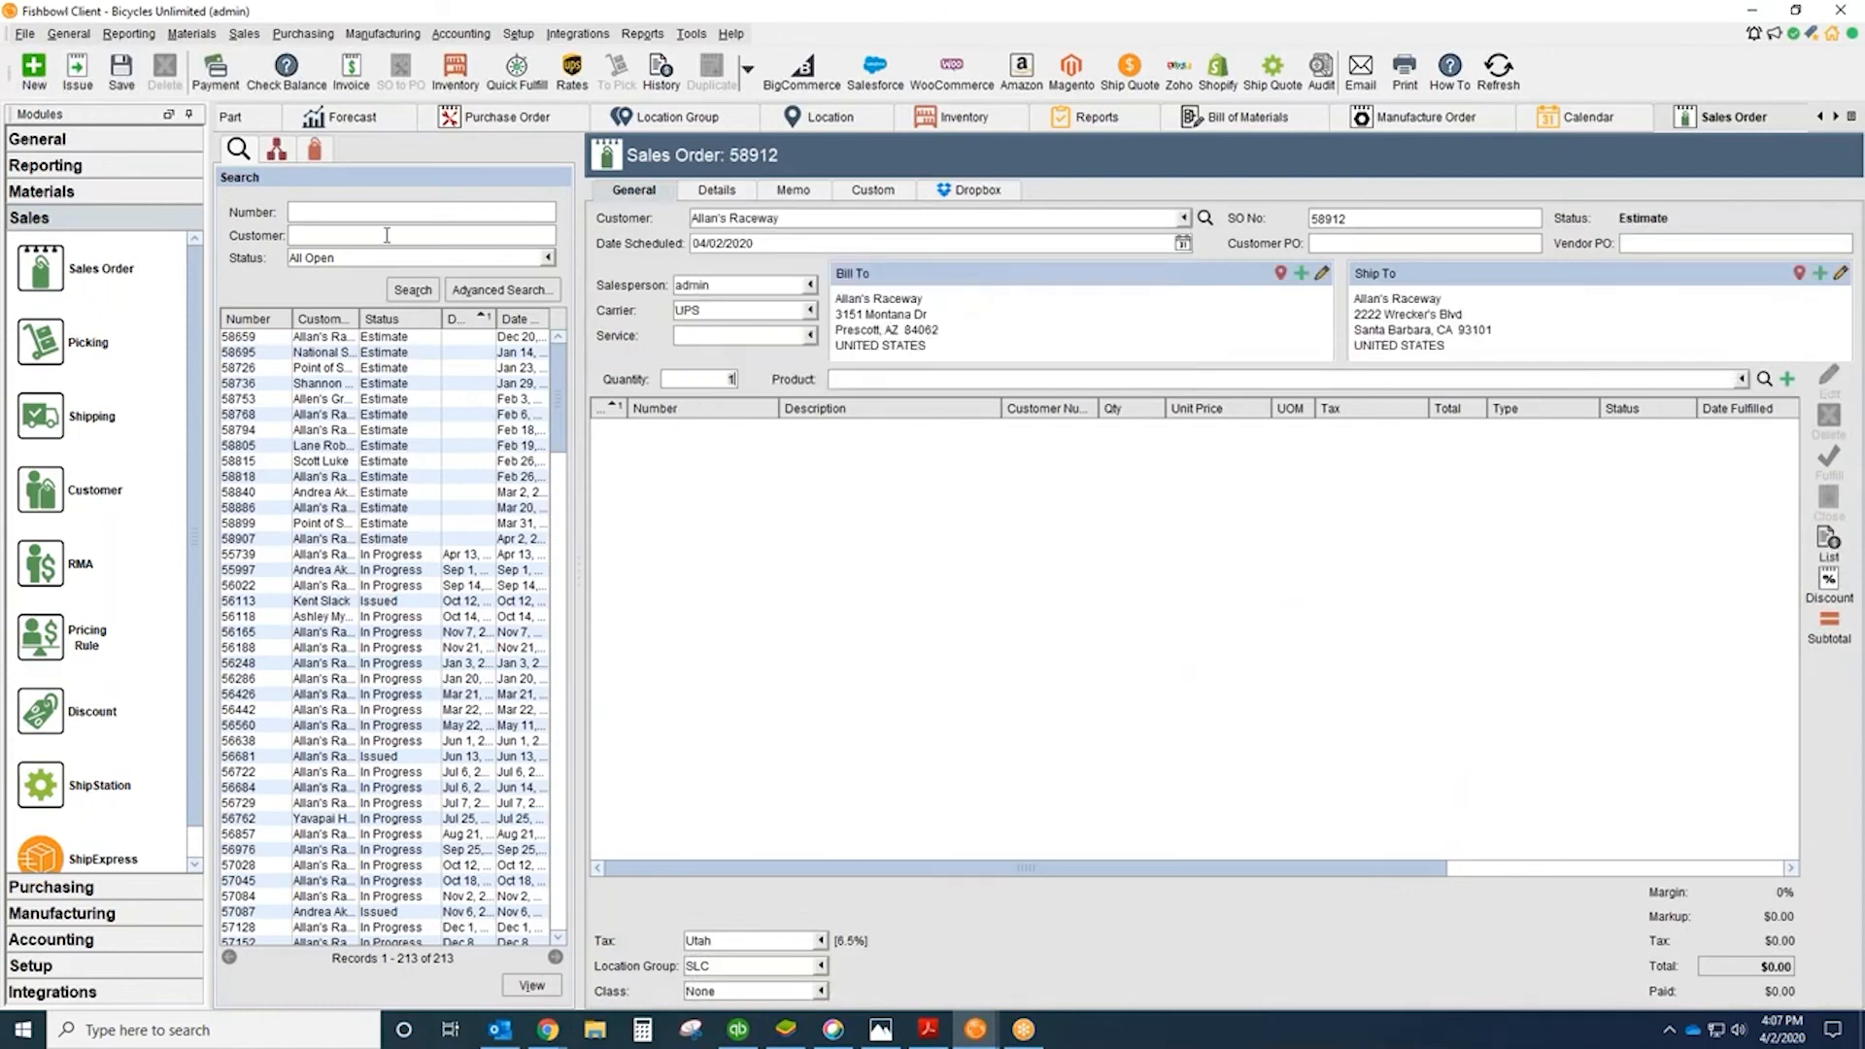
Step: Browse the Bikes product category, and add one B201 Heavy Duty Brake Cables and one F101 Access Creater Frame to the order
click(278, 151)
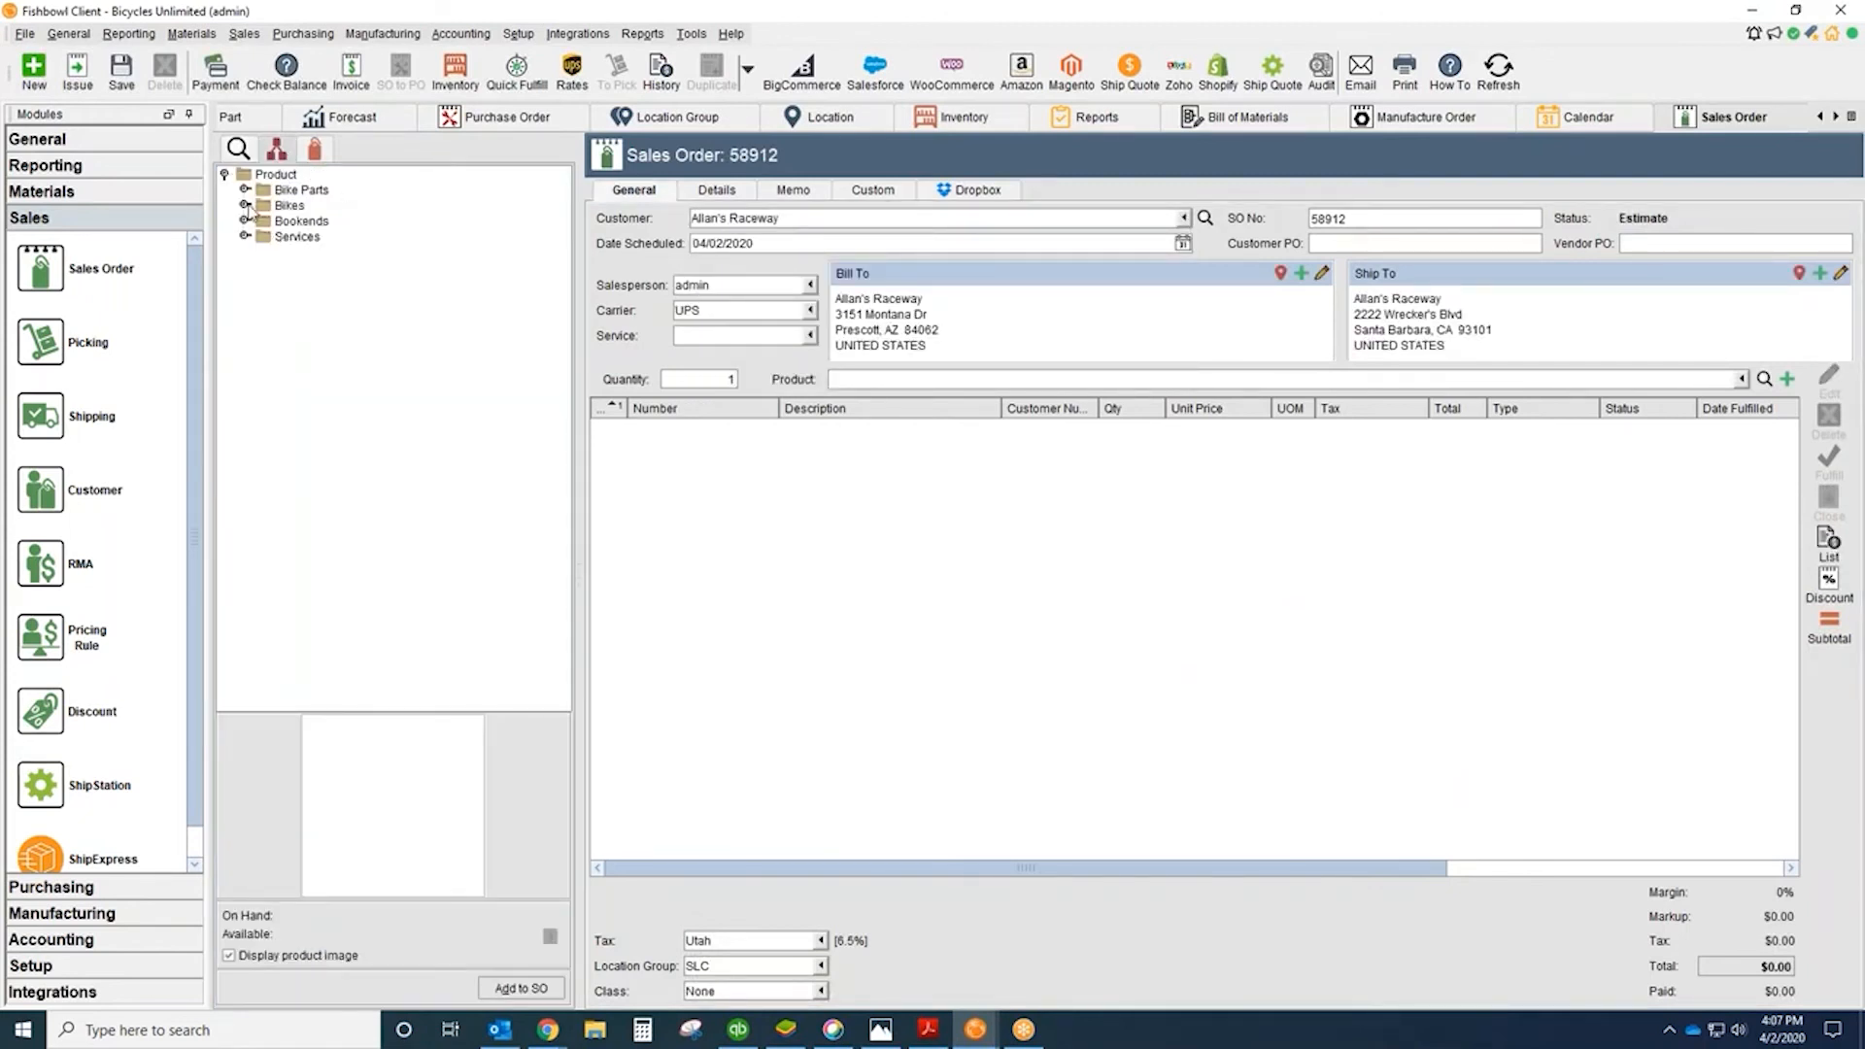
click(245, 205)
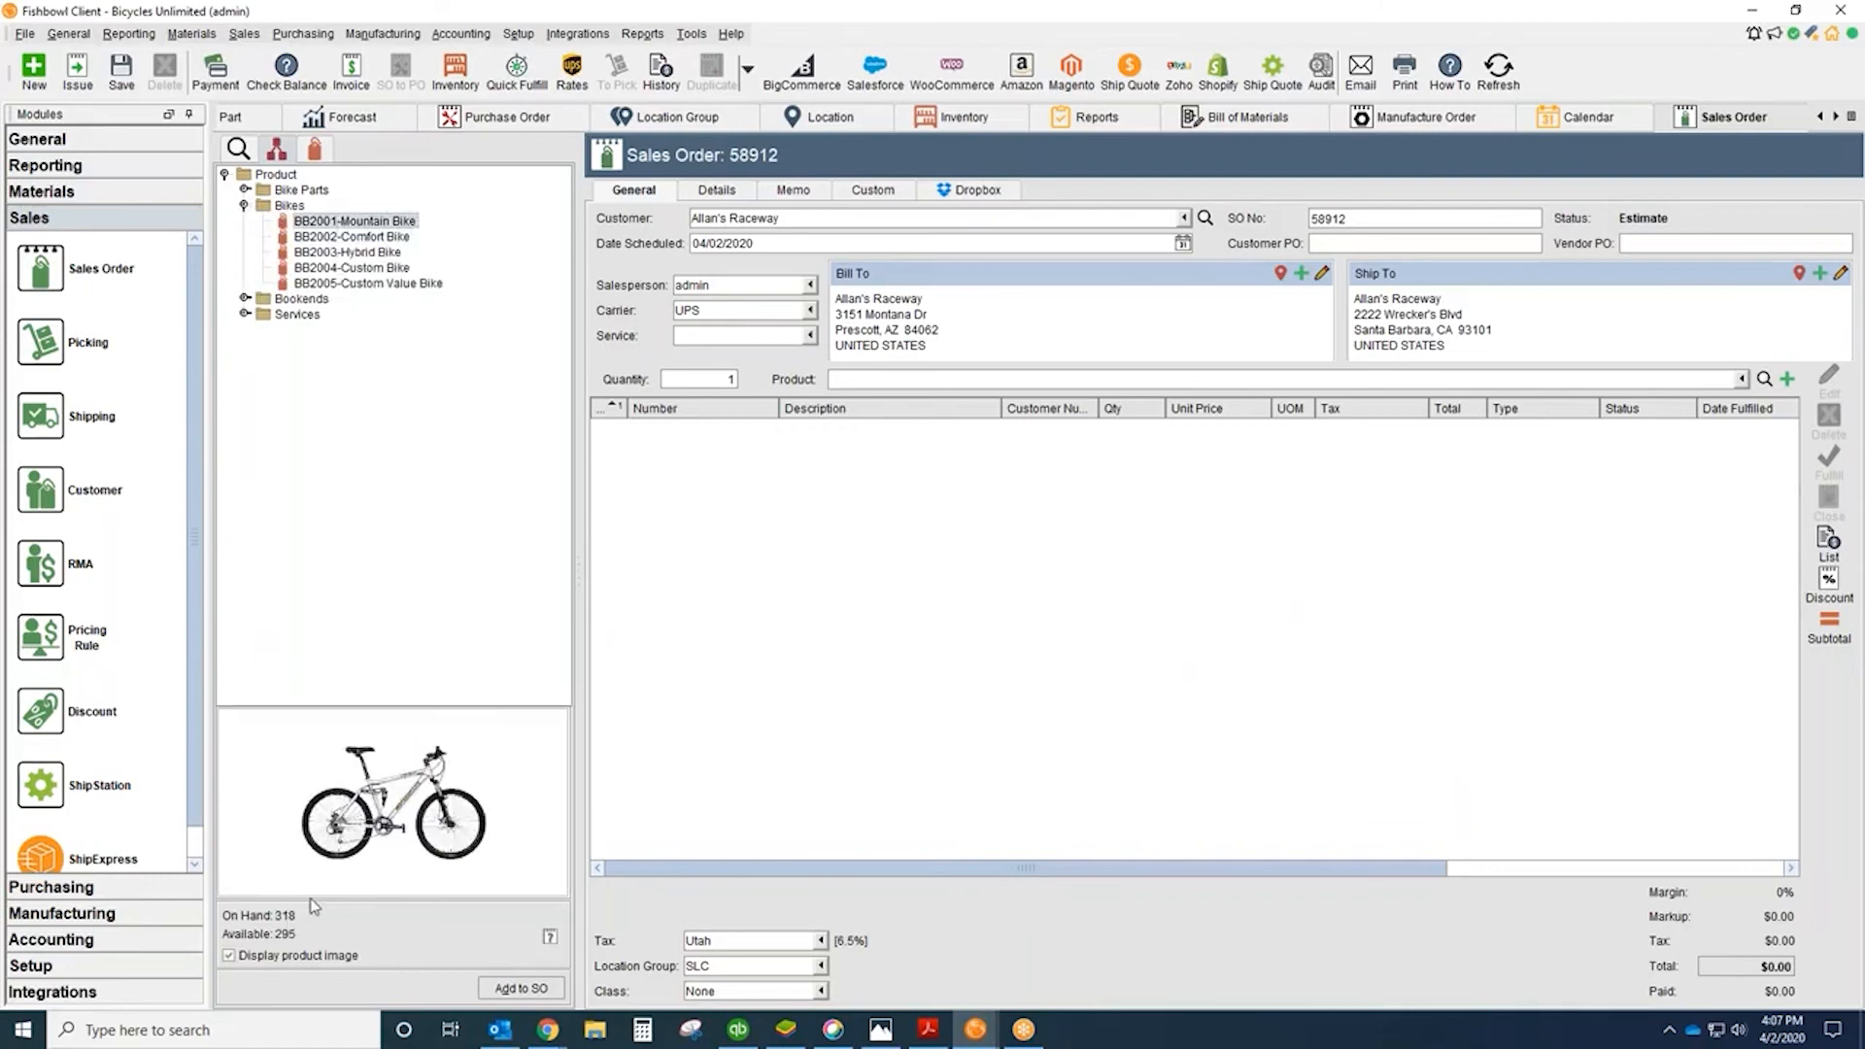
click(890, 378)
text(b2)
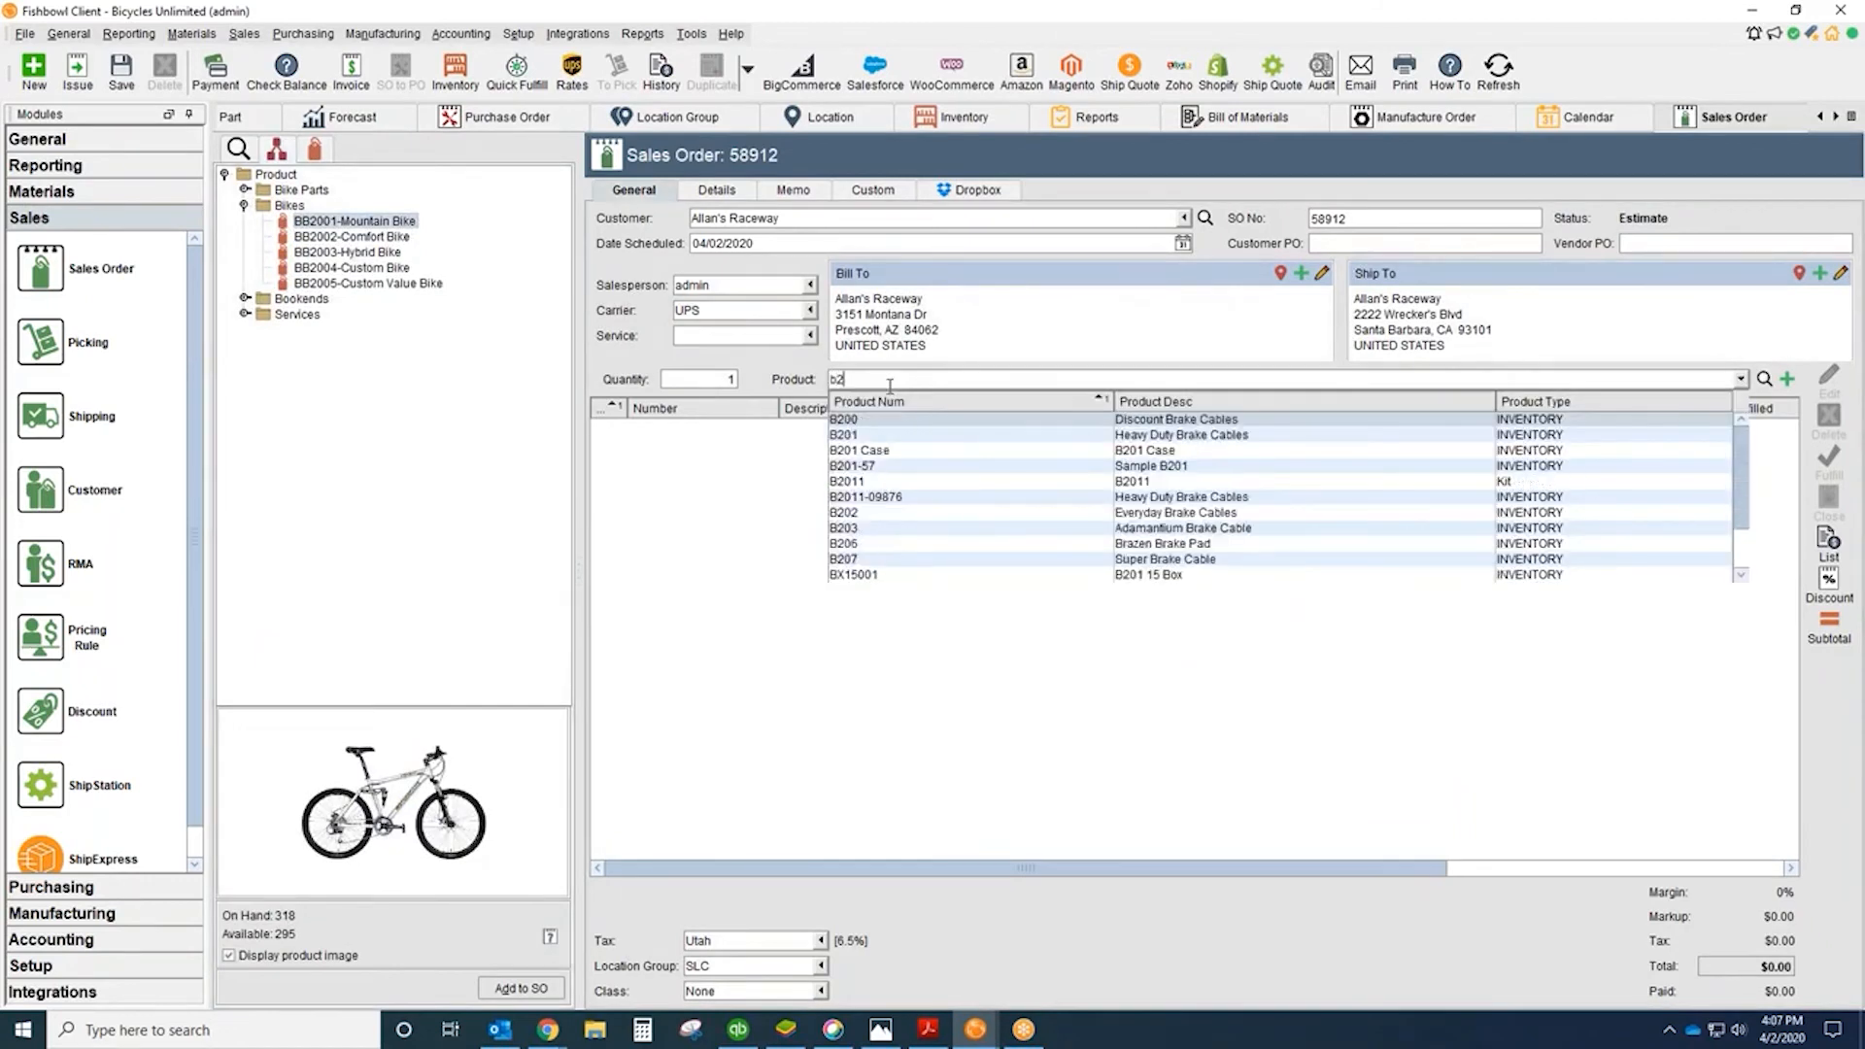
click(877, 437)
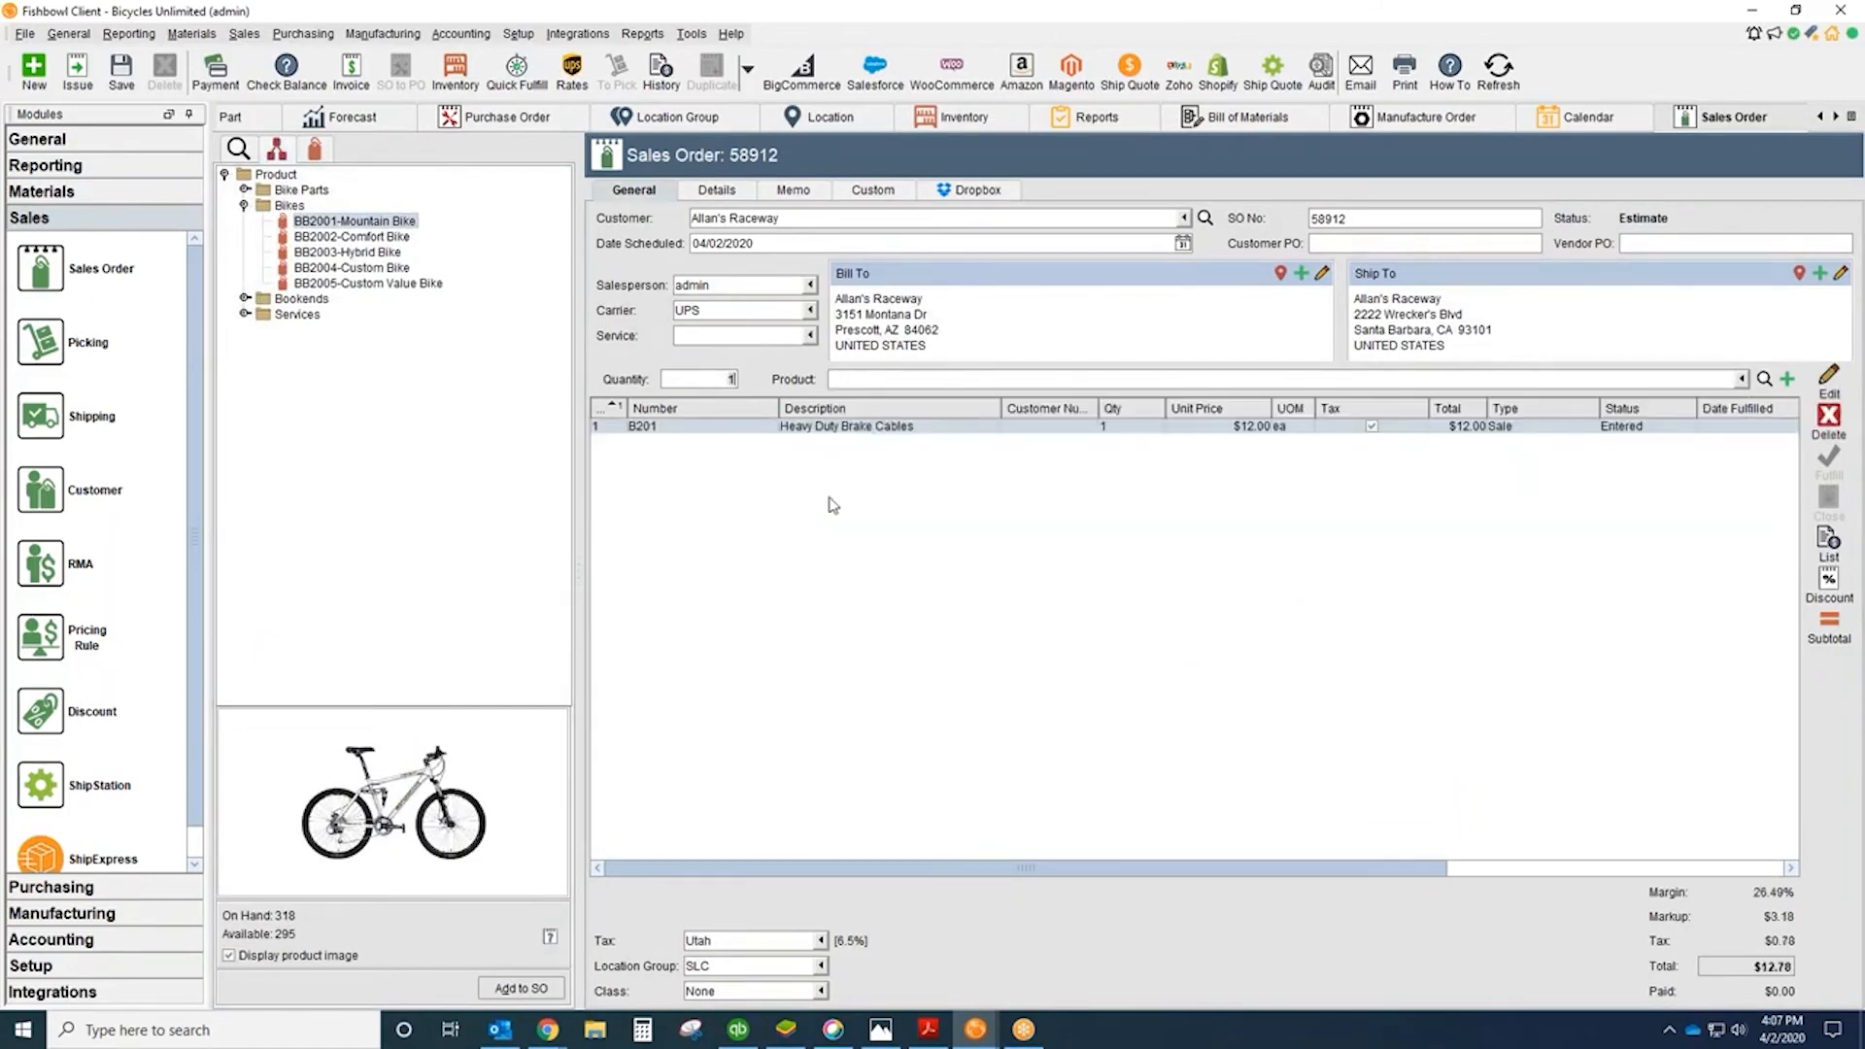
click(899, 382)
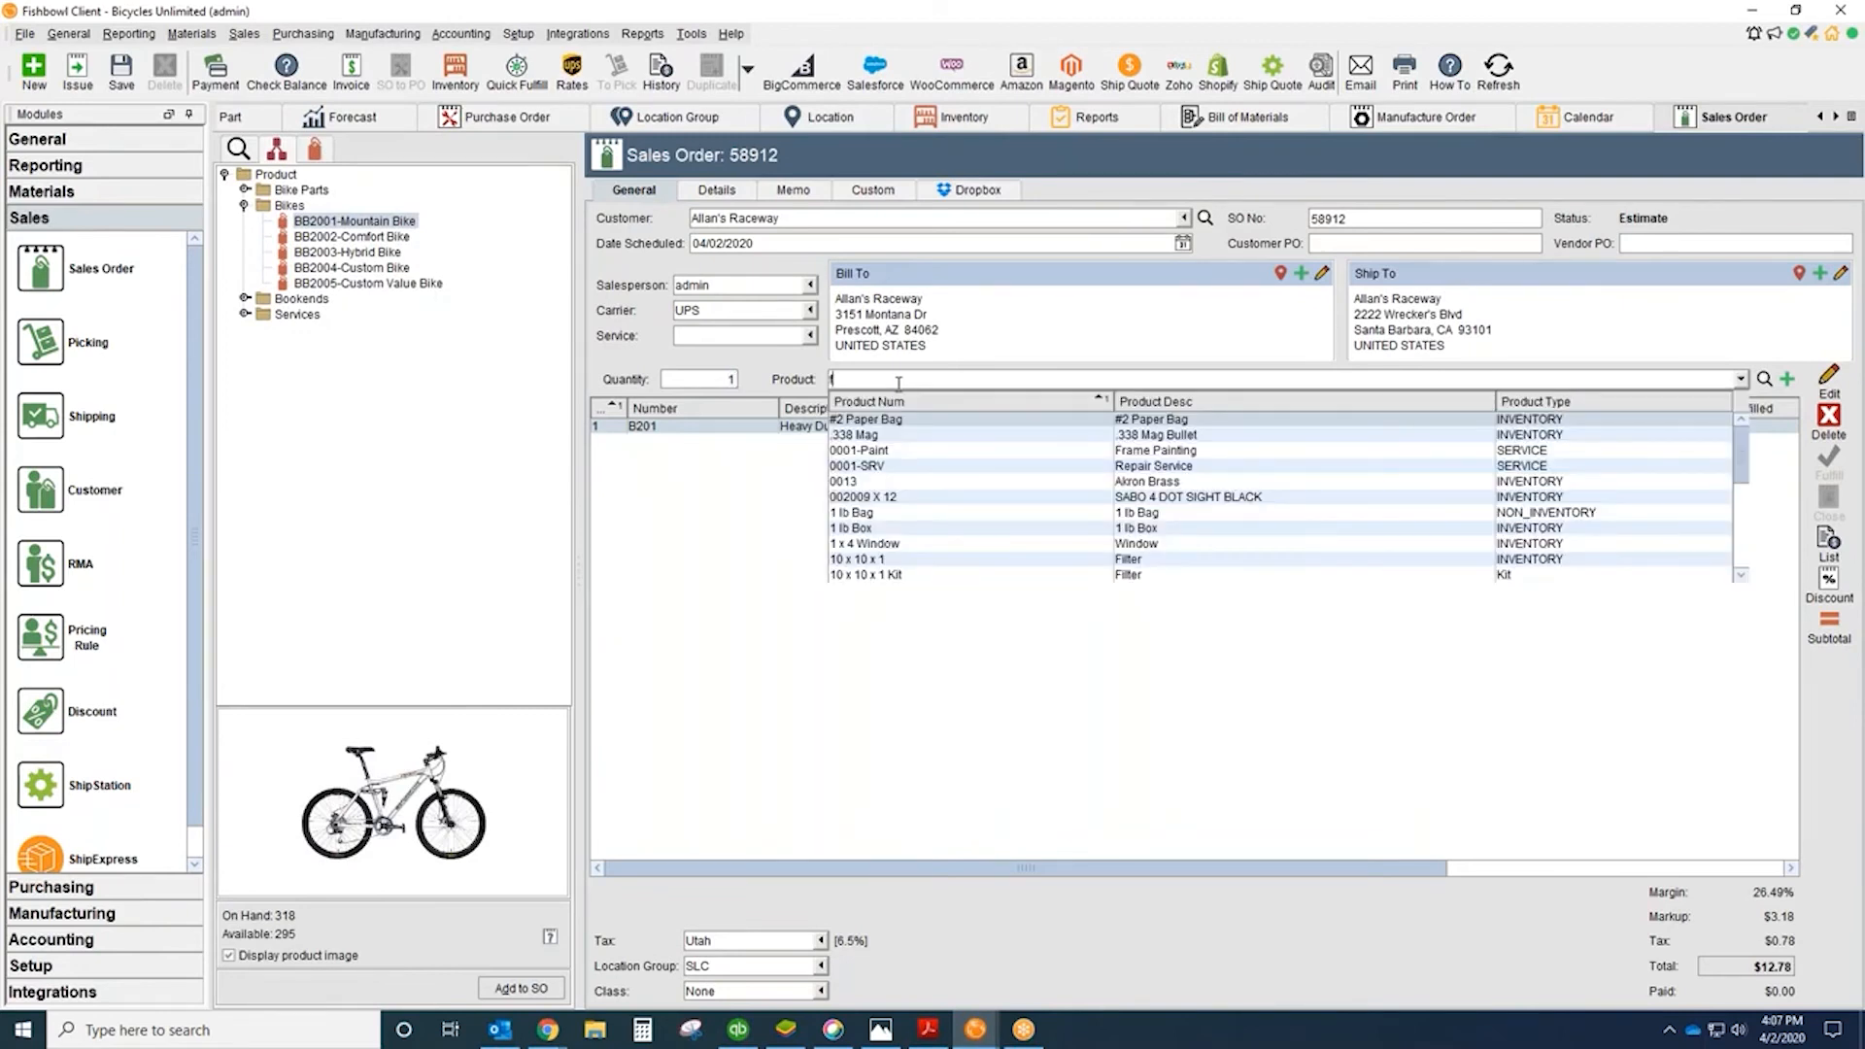
text(f1)
click(879, 440)
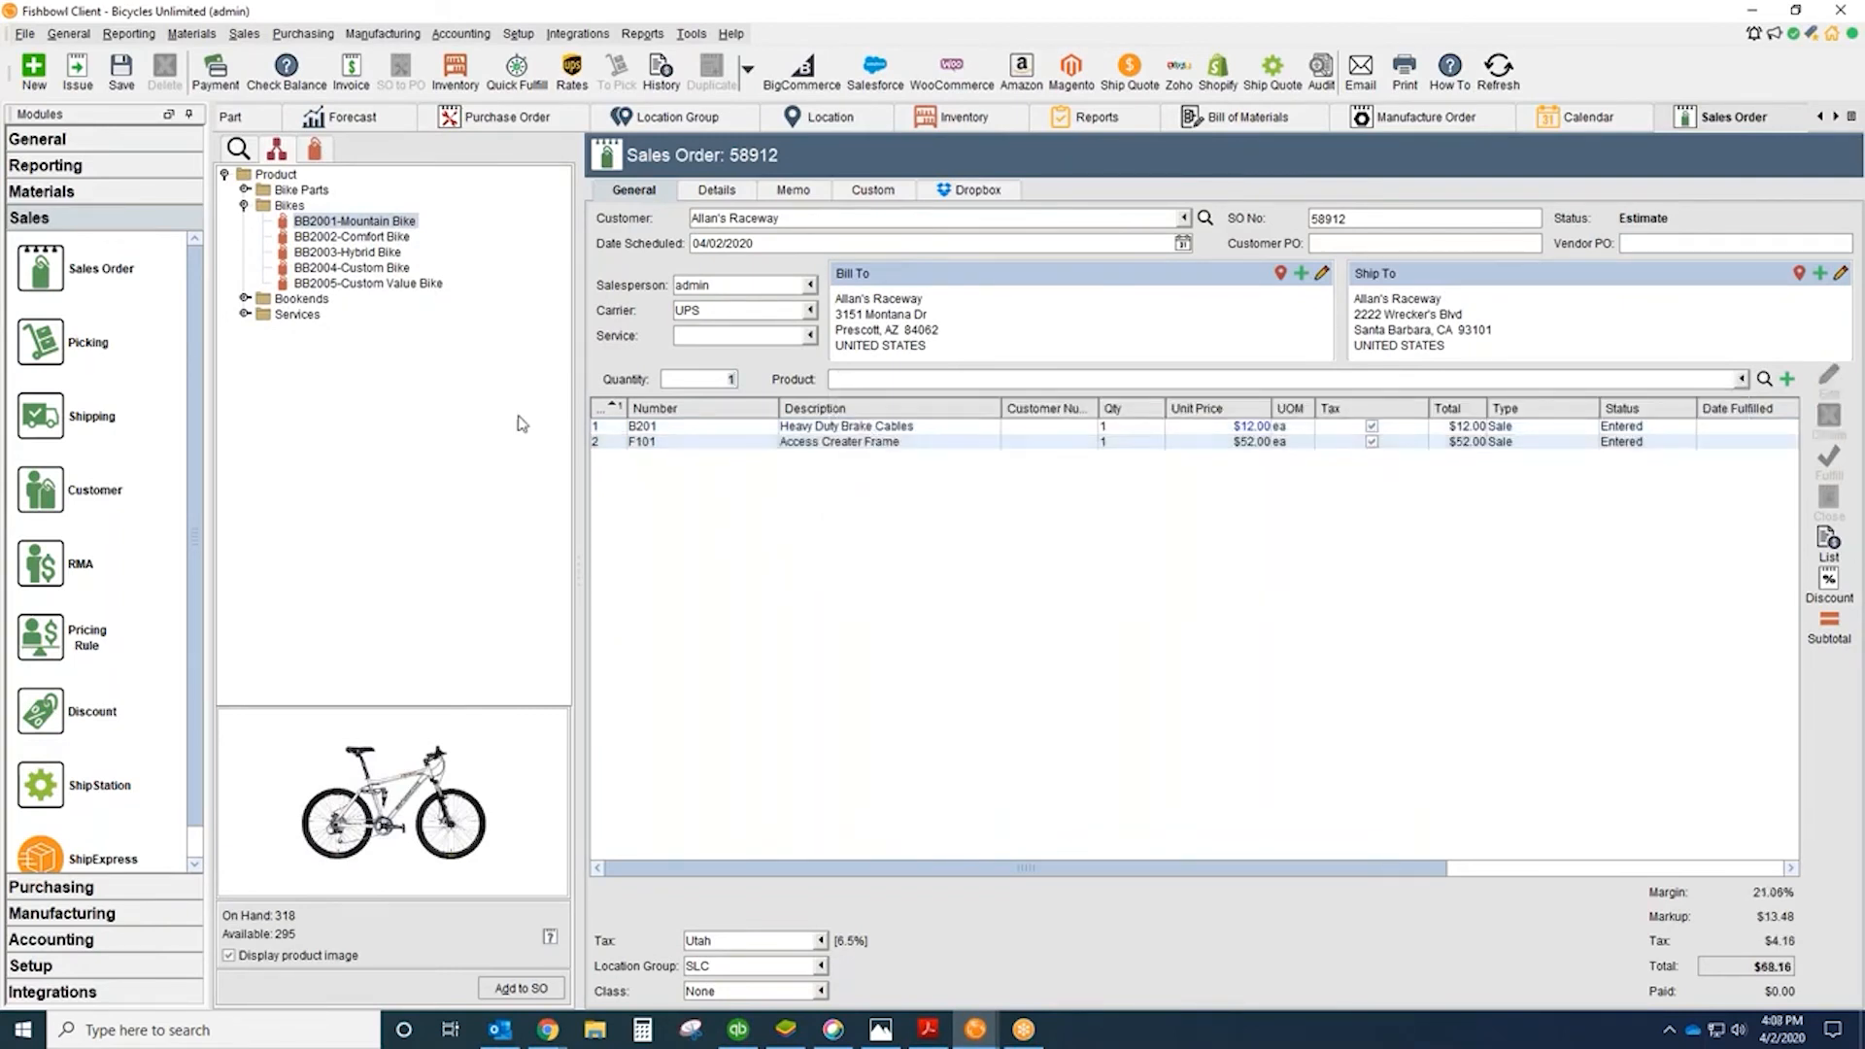
Step: Issue the sales order, saving it without assigned classes, and open its pick
click(77, 72)
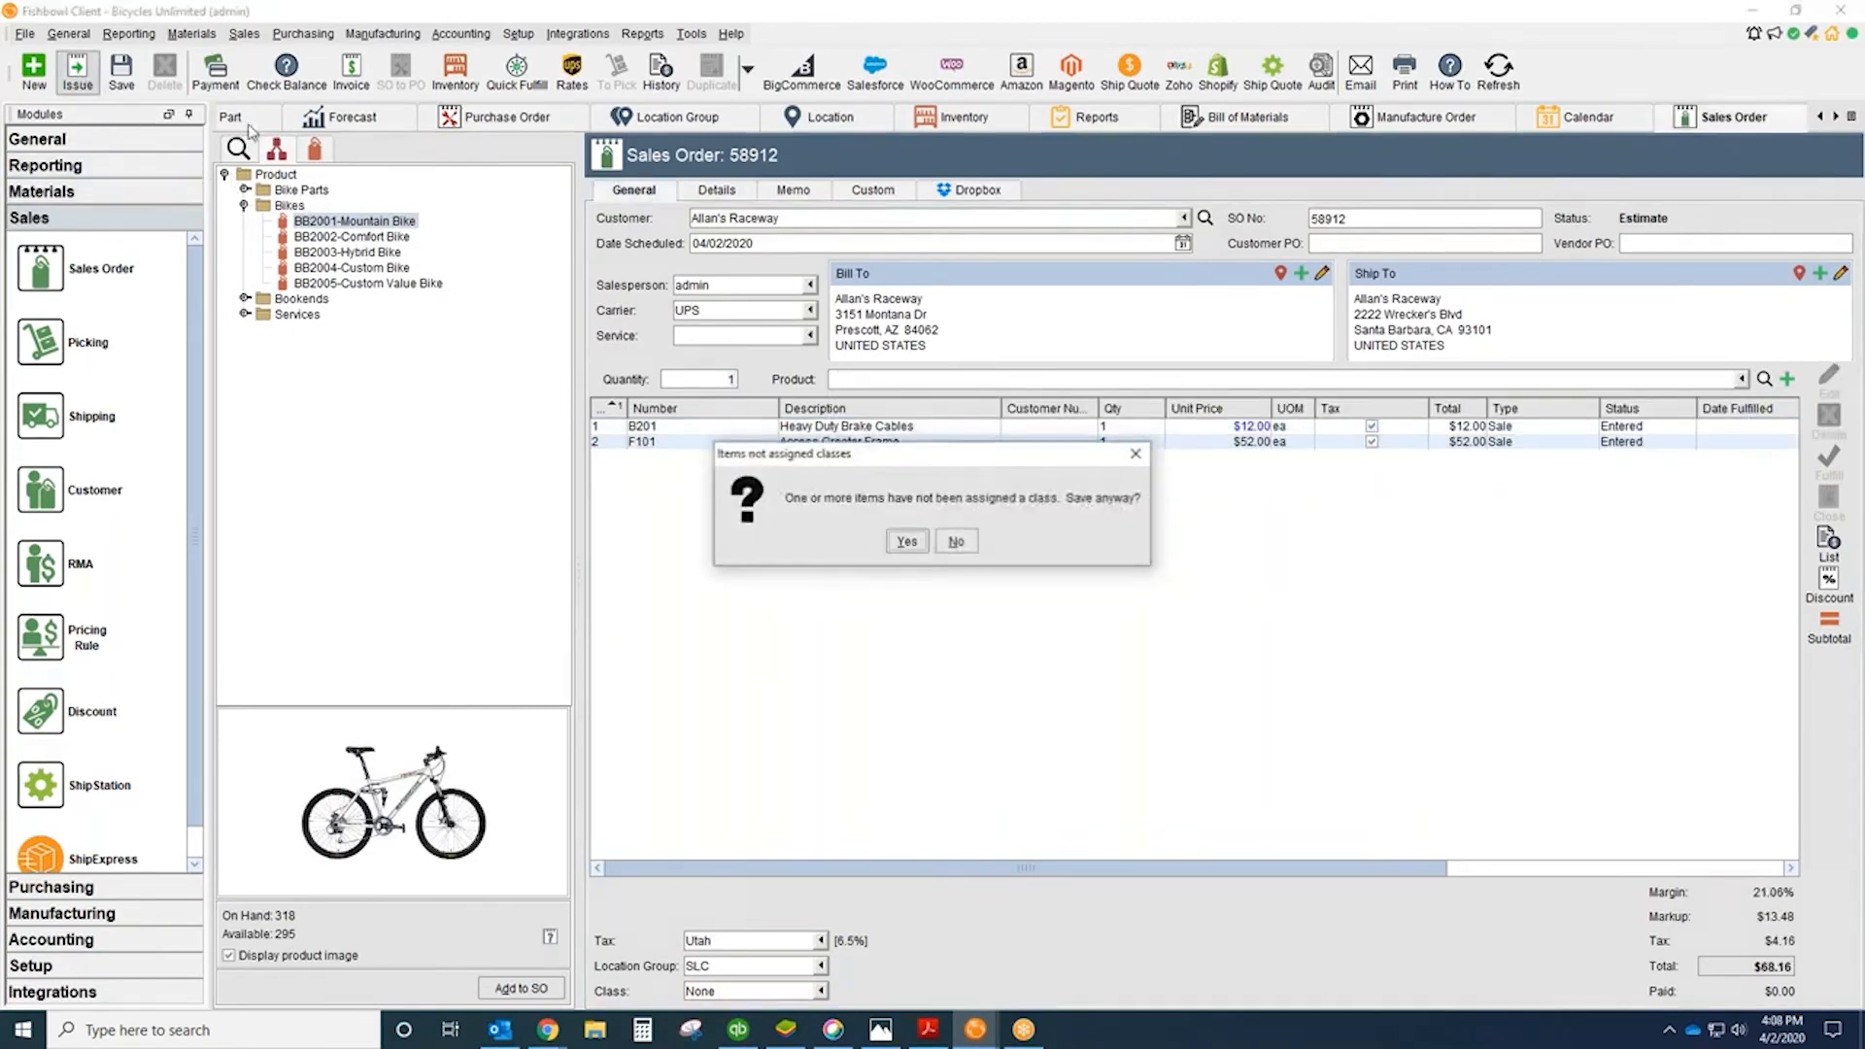
click(906, 541)
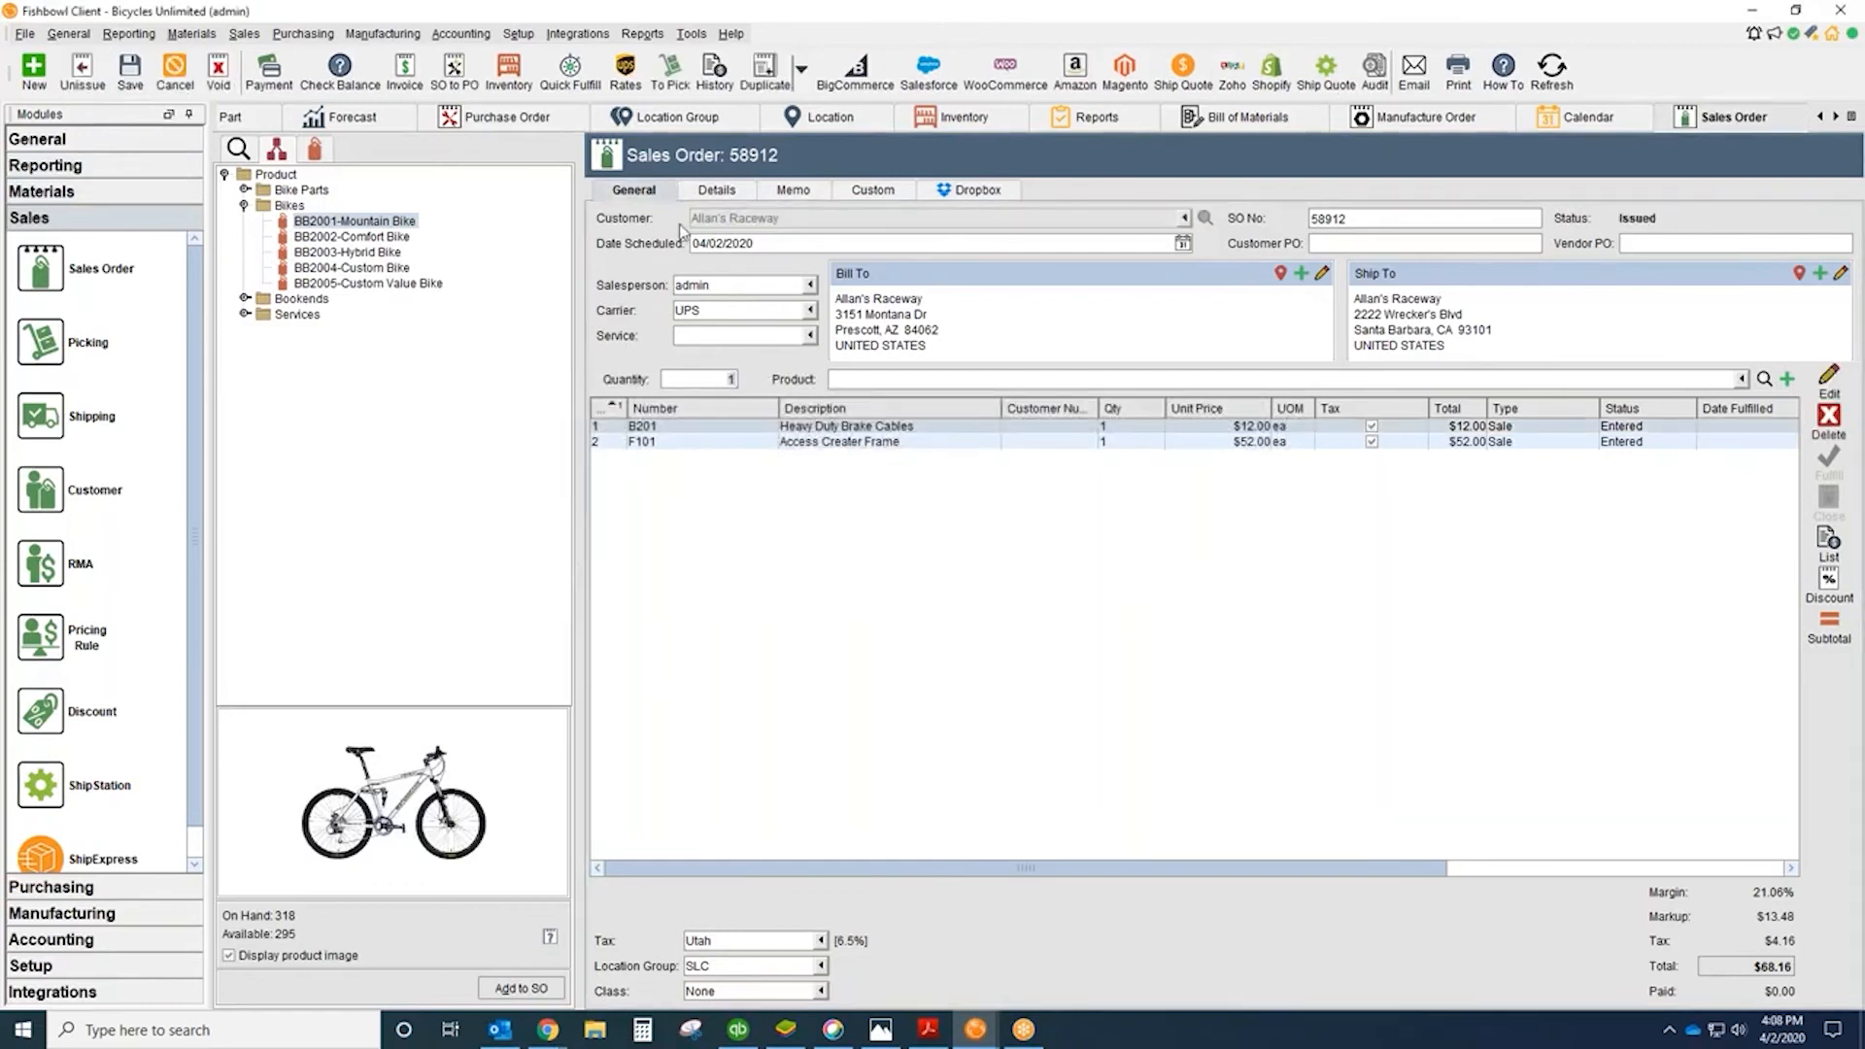
click(670, 73)
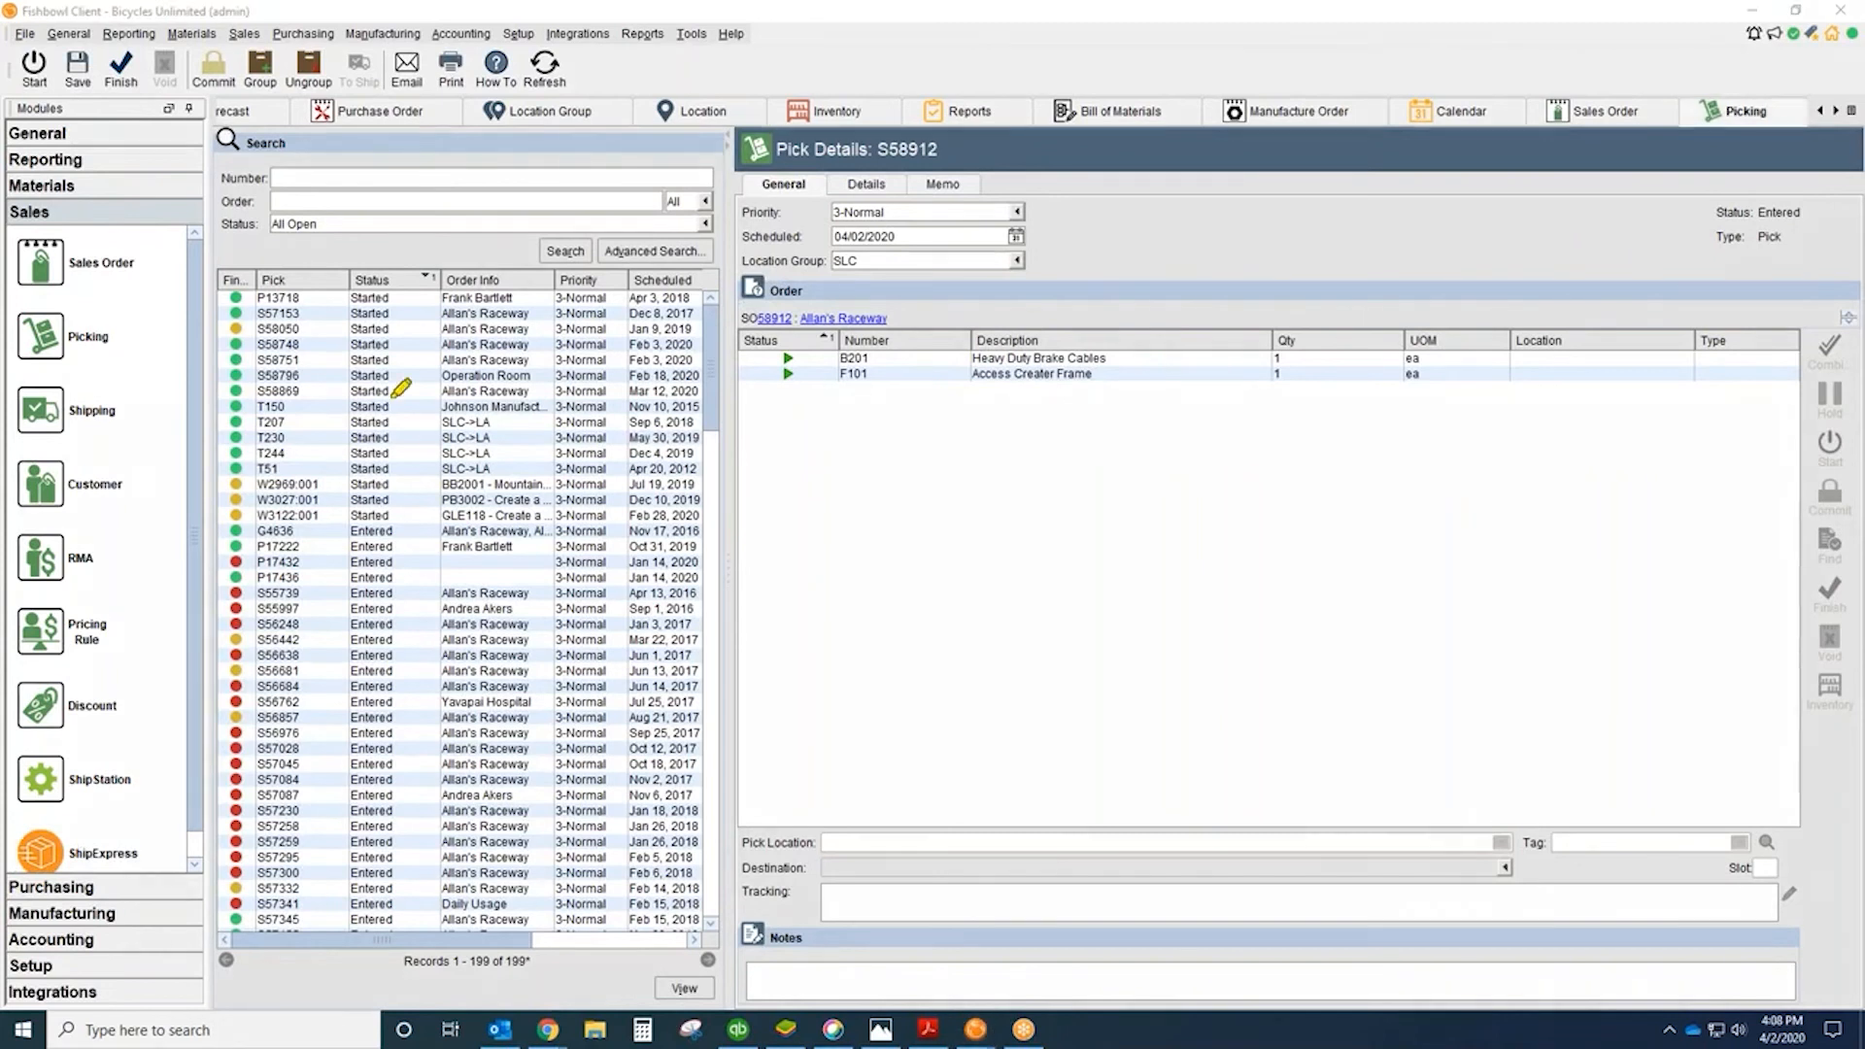
Step: Start the order's pick with its pick ticket preview, and briefly bring up the Fishbowl Go app over the ticket
mouse_move(311, 340)
mouse_down()
mouse_move(224, 398)
mouse_move(374, 428)
mouse_move(292, 359)
mouse_up()
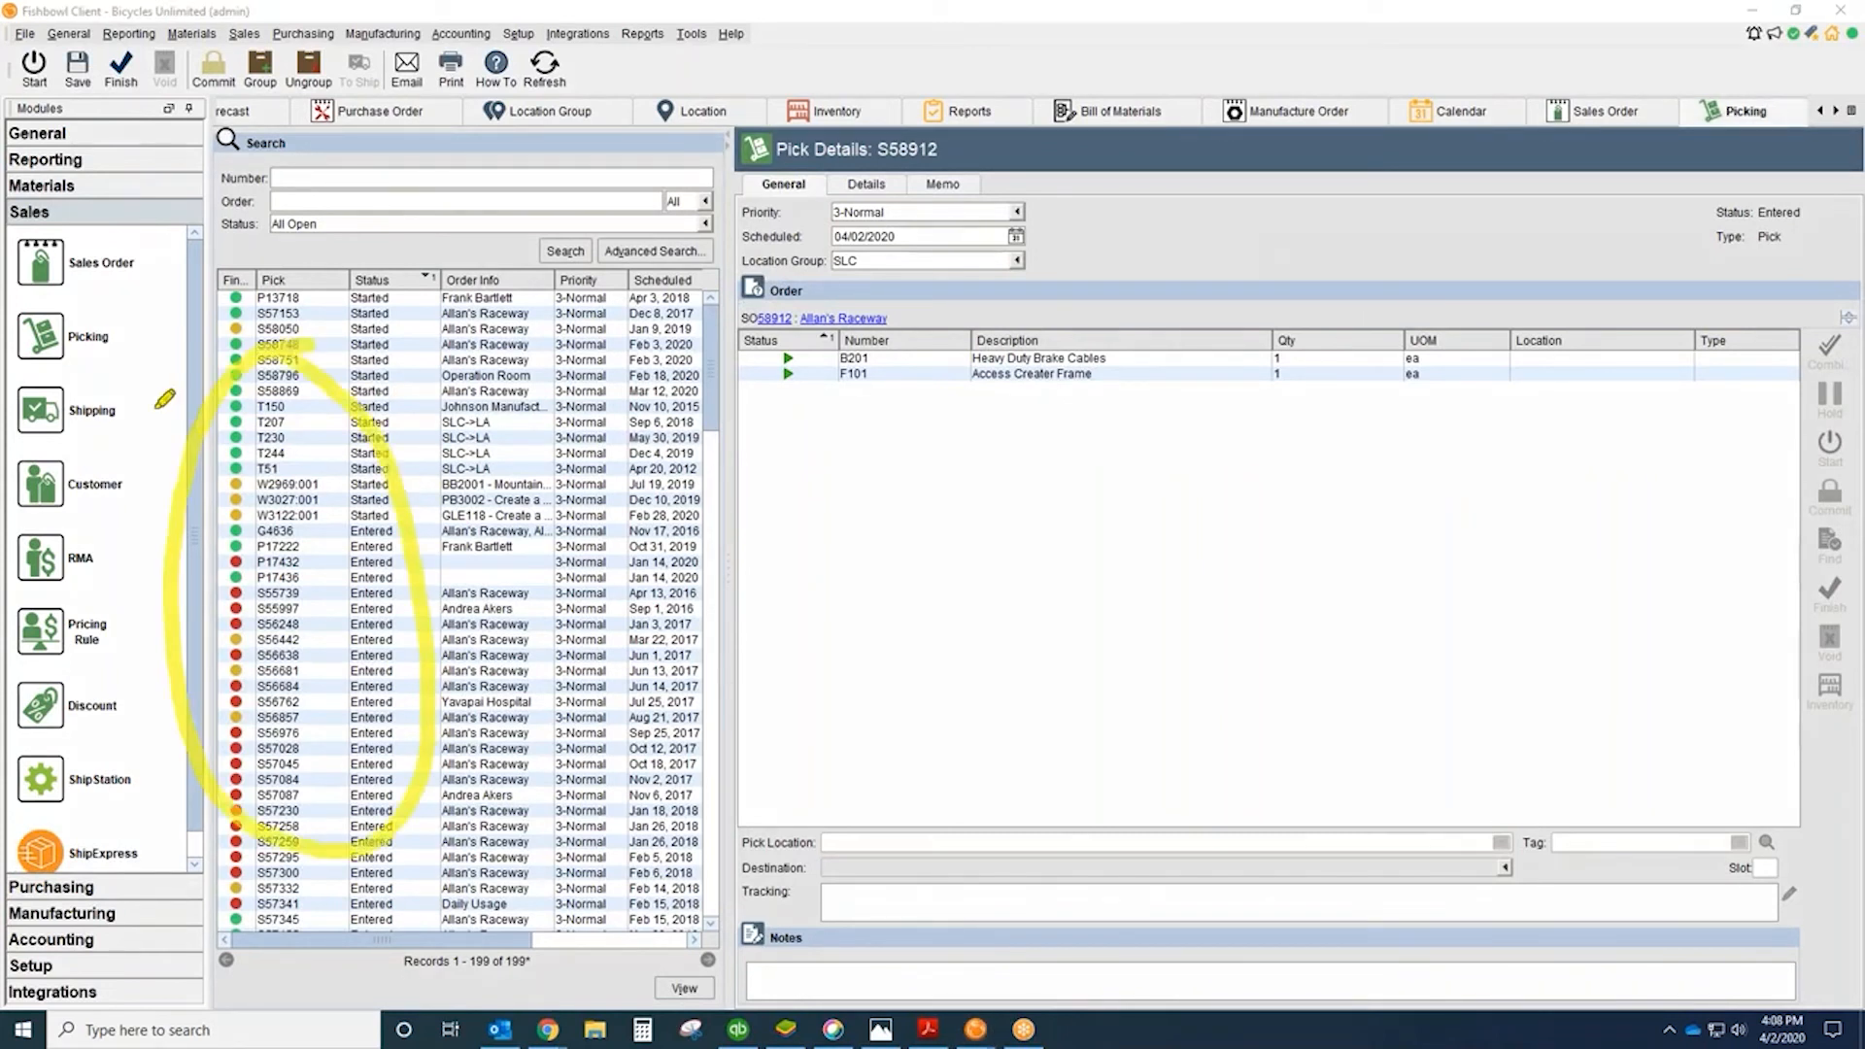
key(Escape)
key(alt+s)
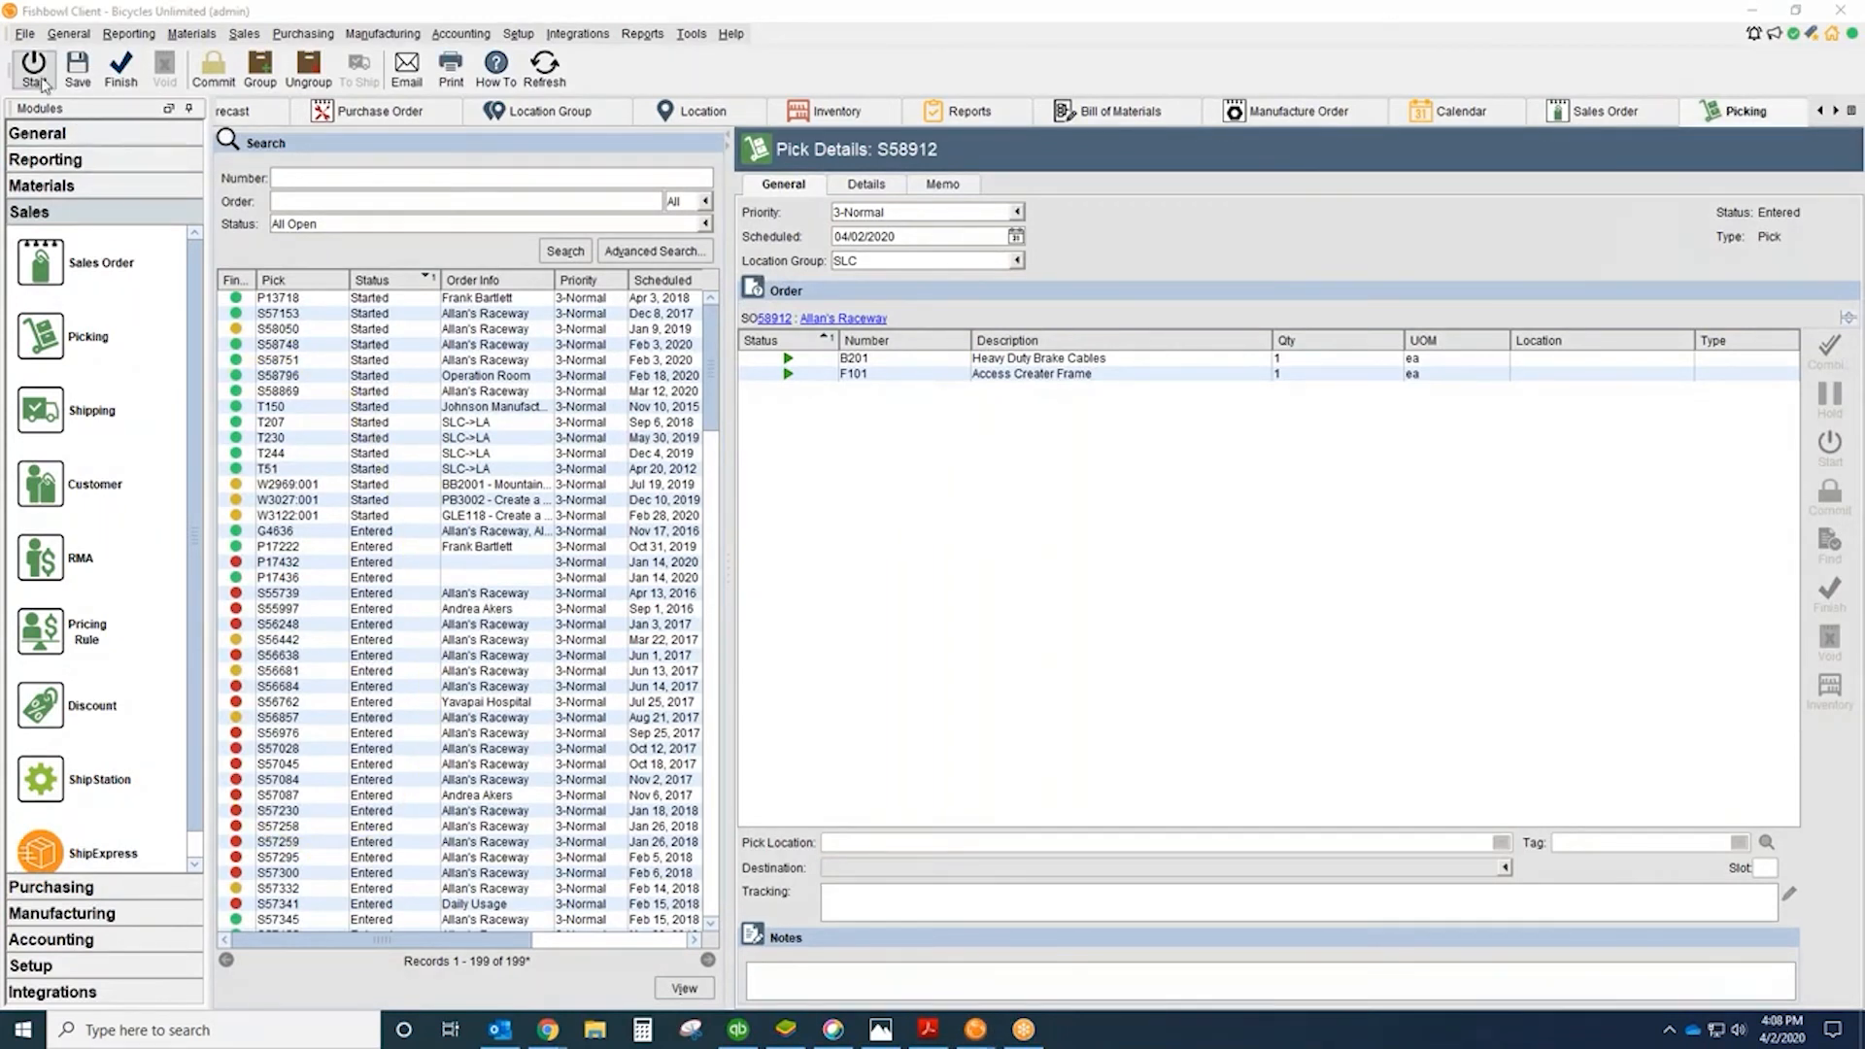
click(1030, 598)
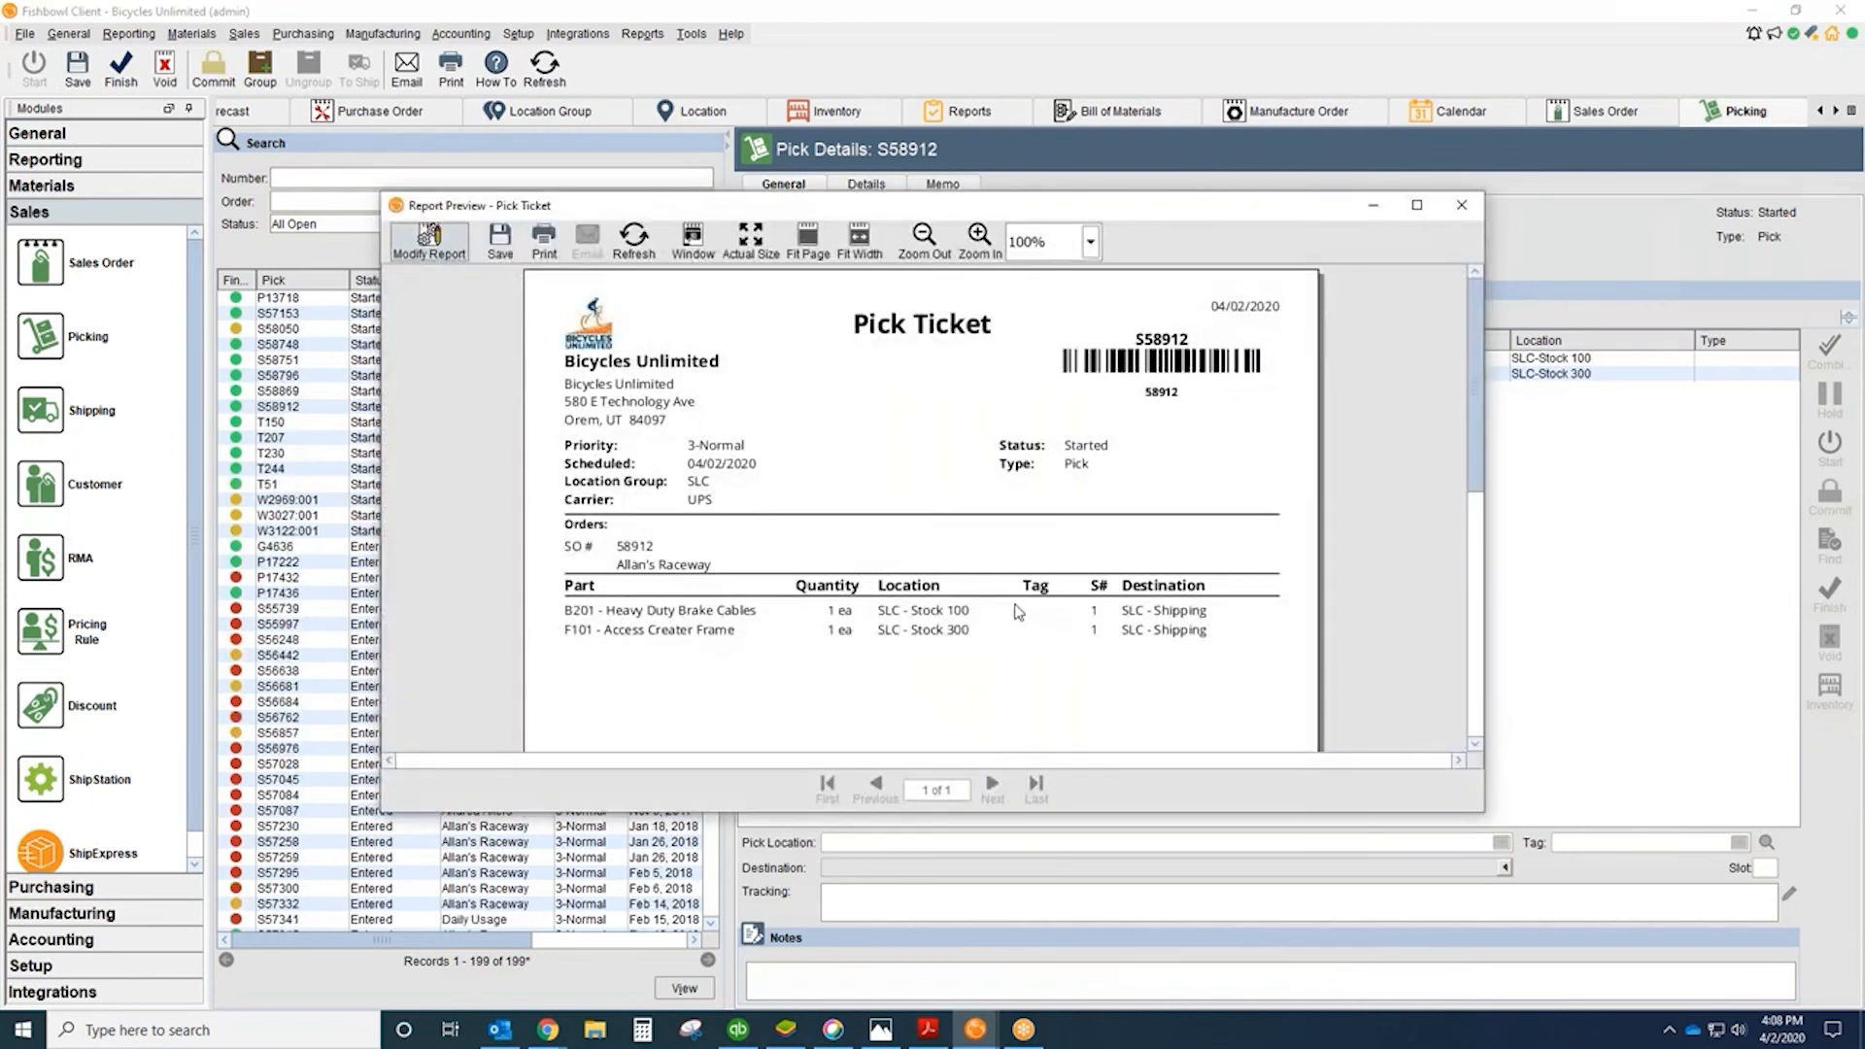
click(787, 1031)
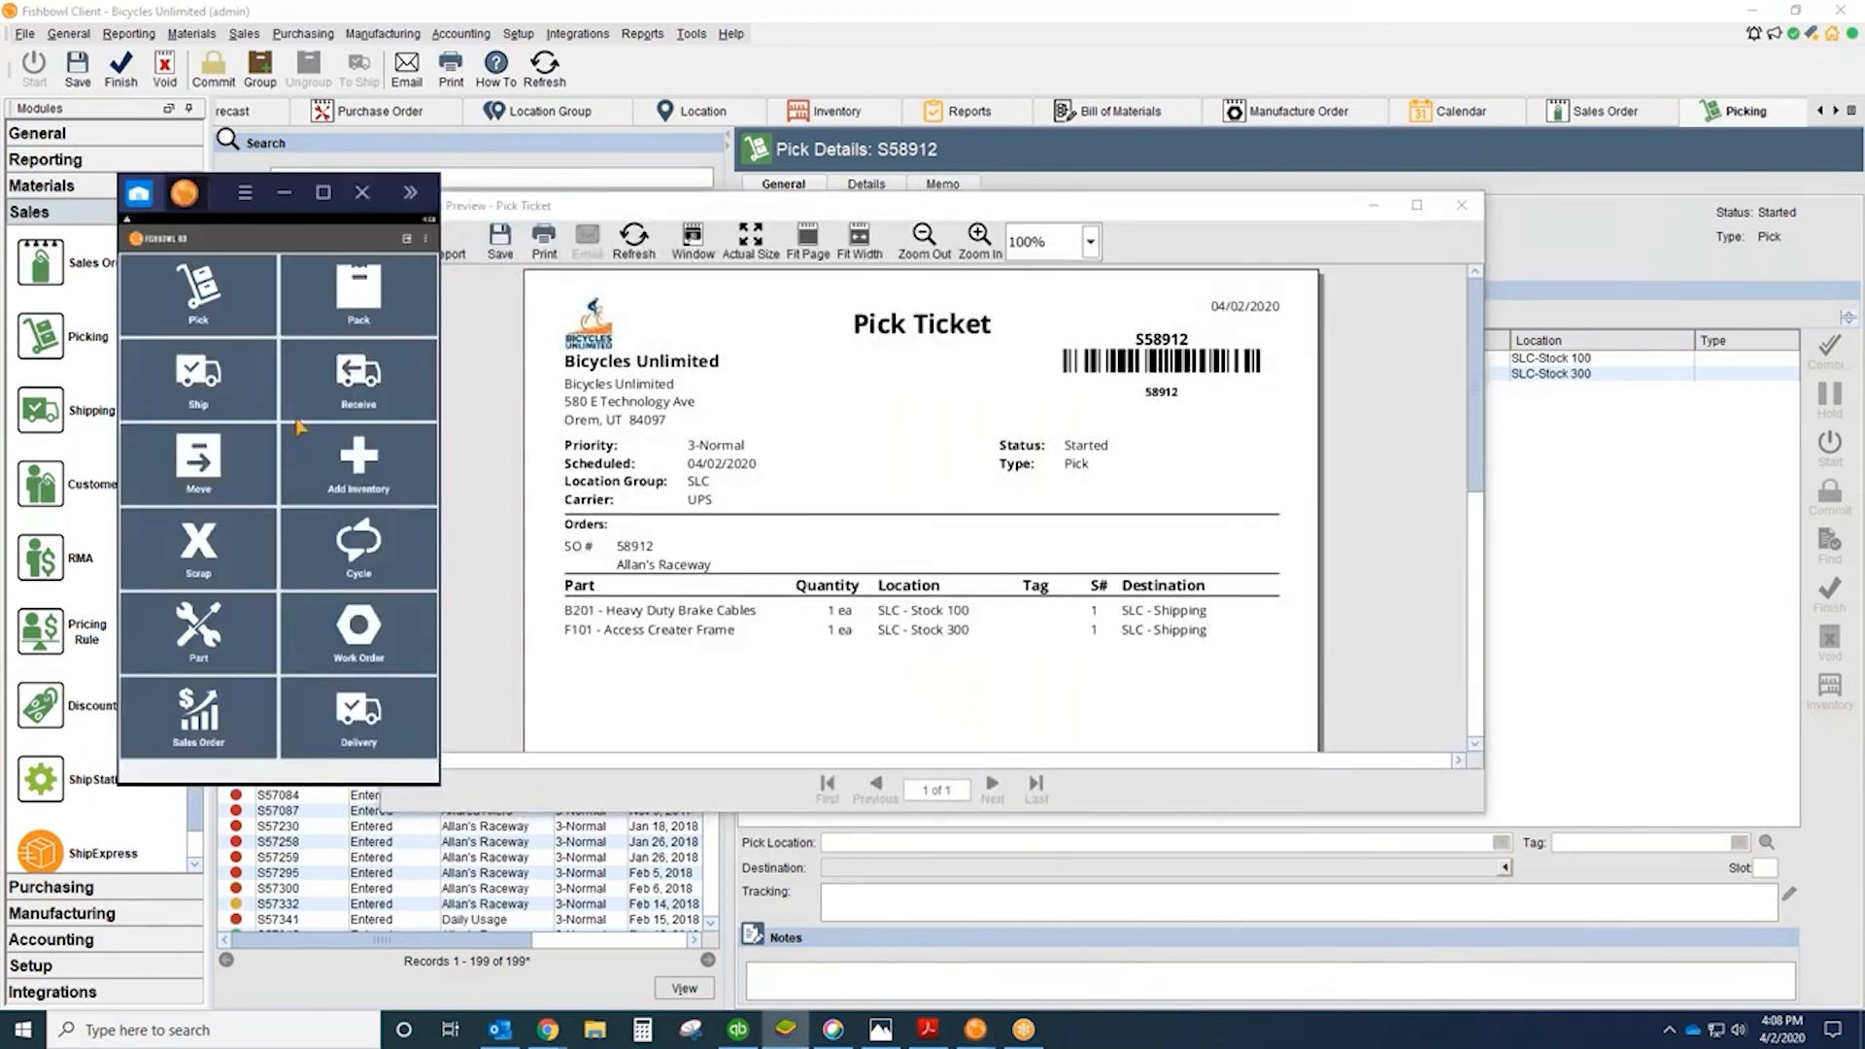
click(289, 194)
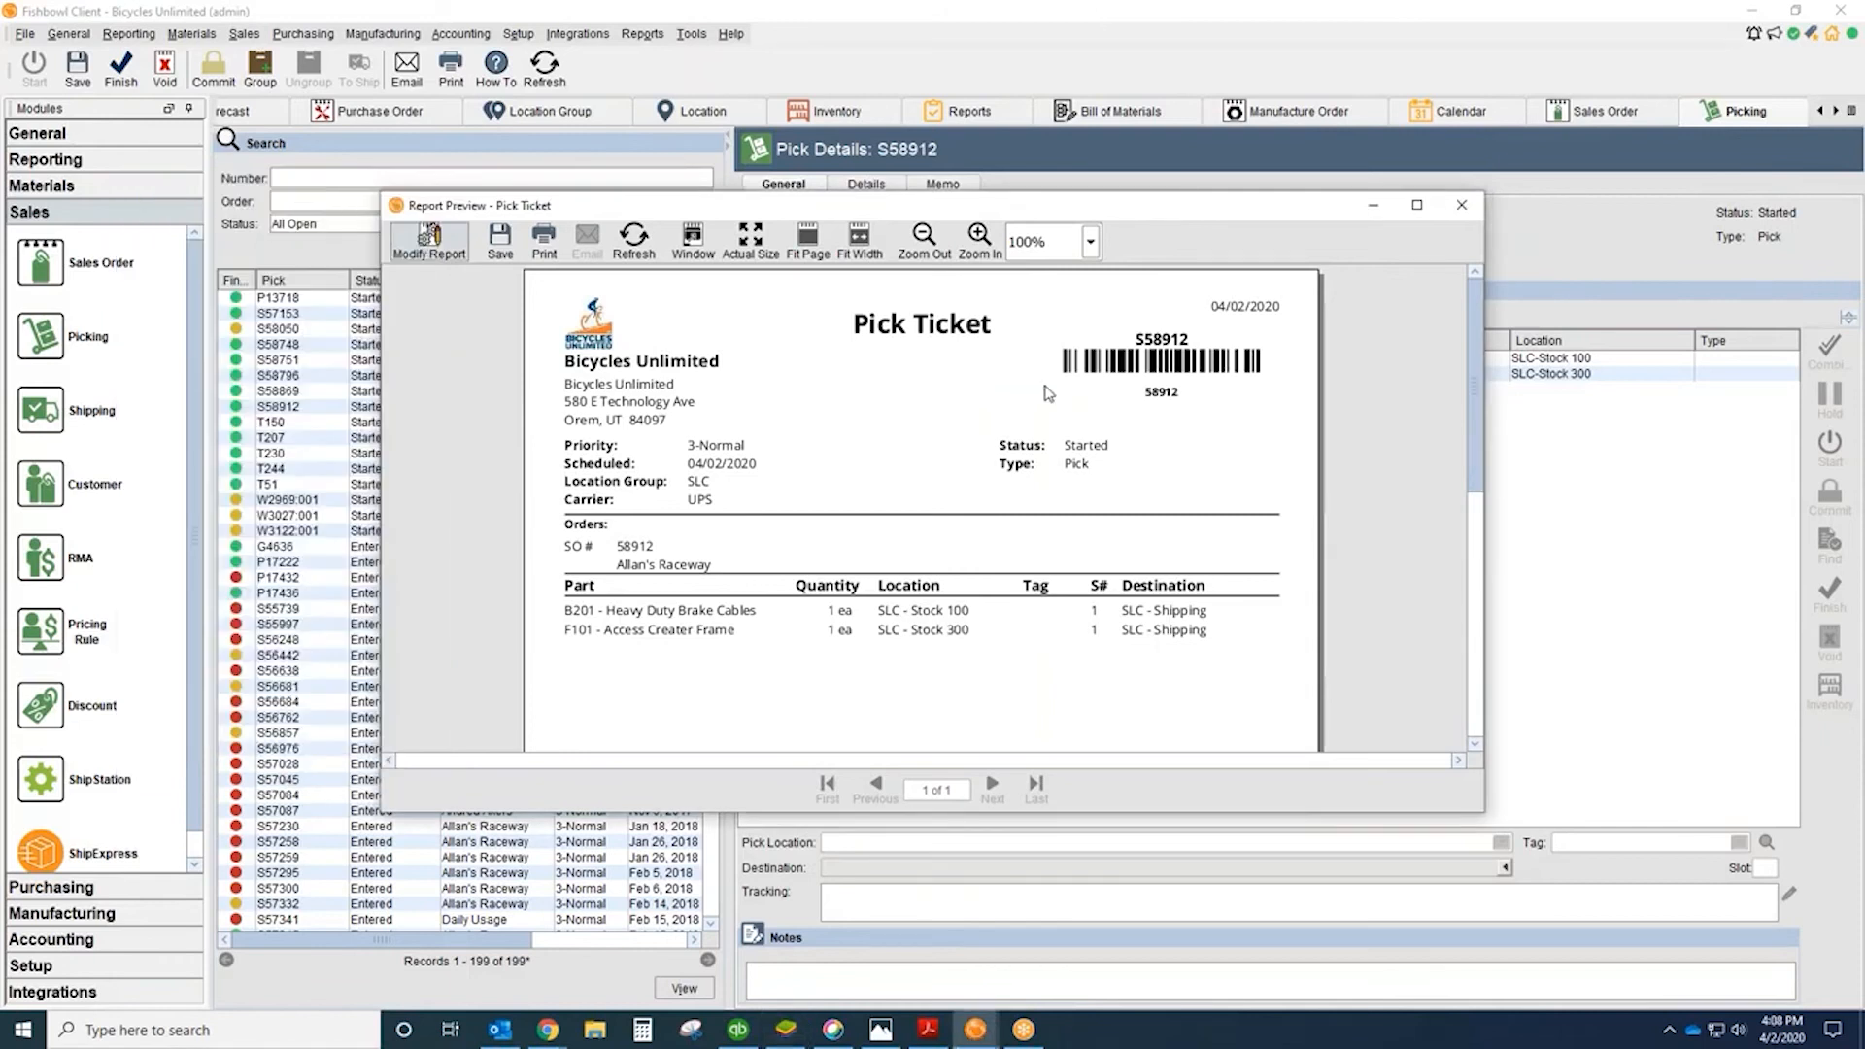
Step: Finish the pick and enter a tracking number for Carton 1 of the order's shipment
click(1462, 205)
click(120, 70)
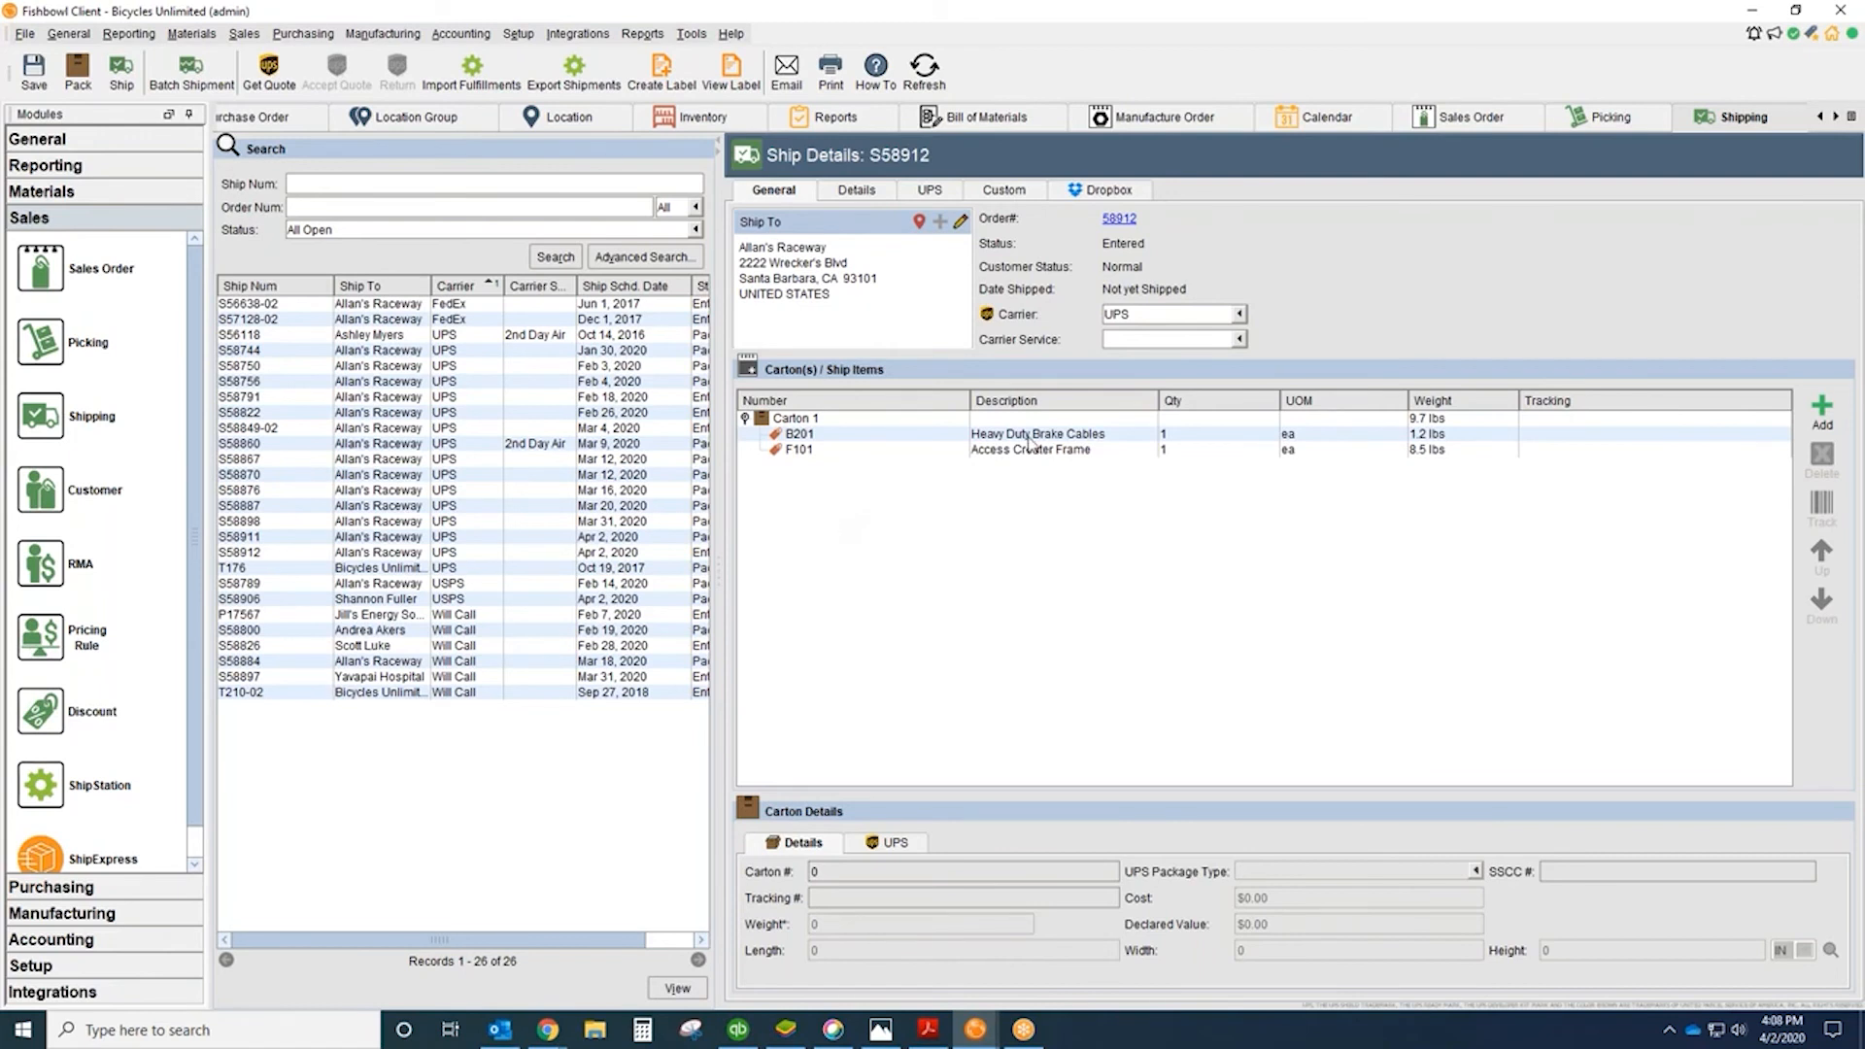
click(845, 420)
text(654879879879)
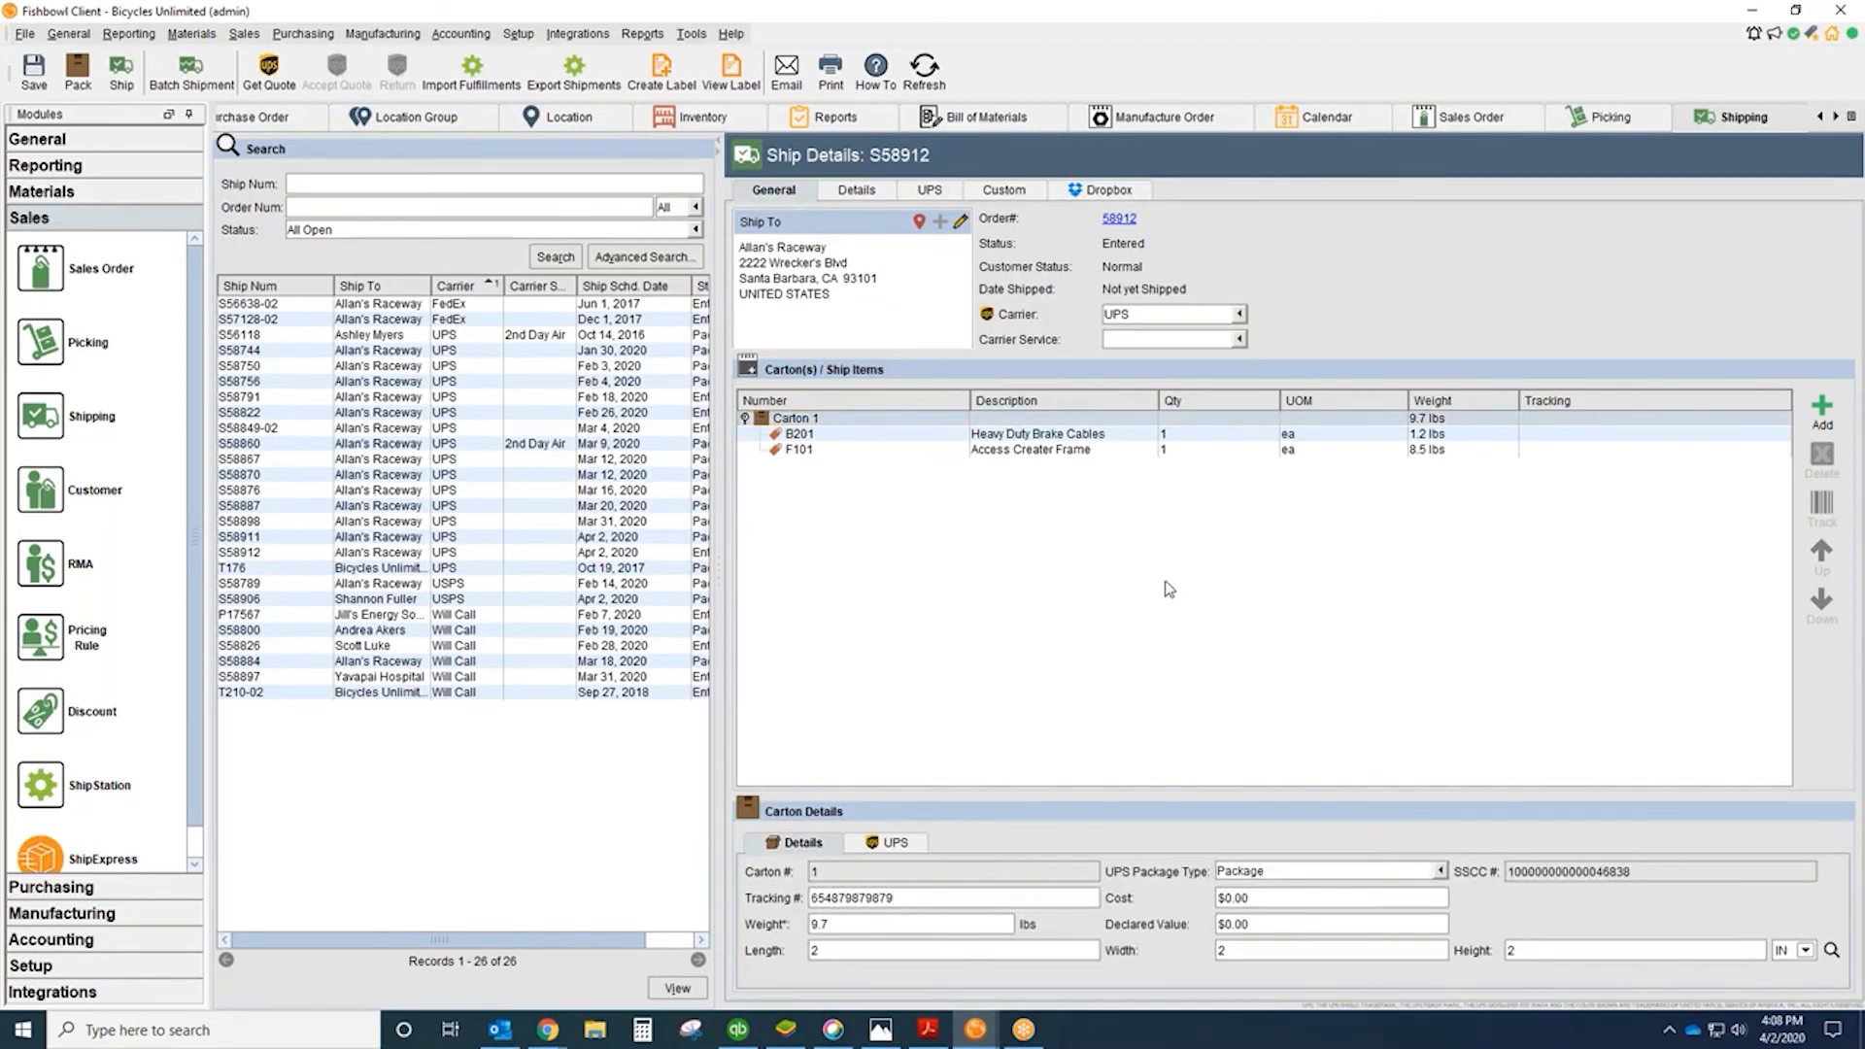
Step: Pack shipment S58912, continue past the confirmation, and preview its packing list before closing the preview
click(68, 87)
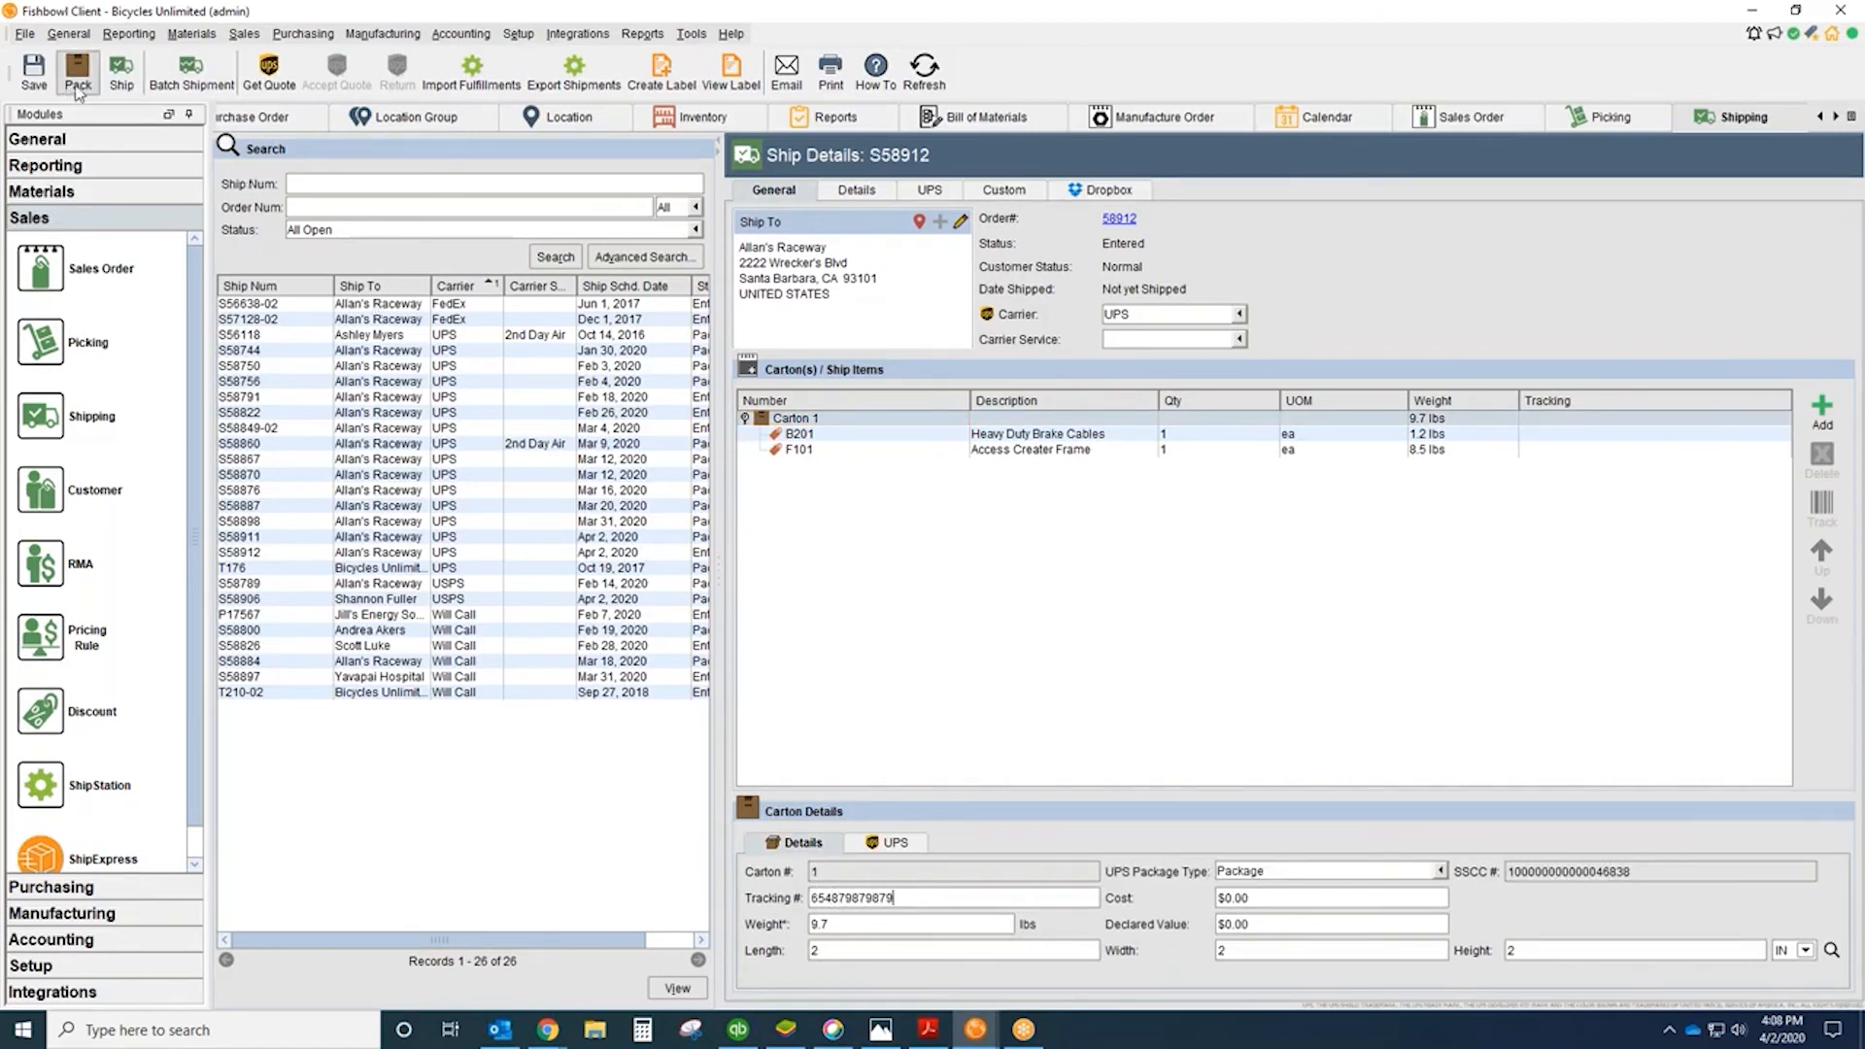
click(903, 541)
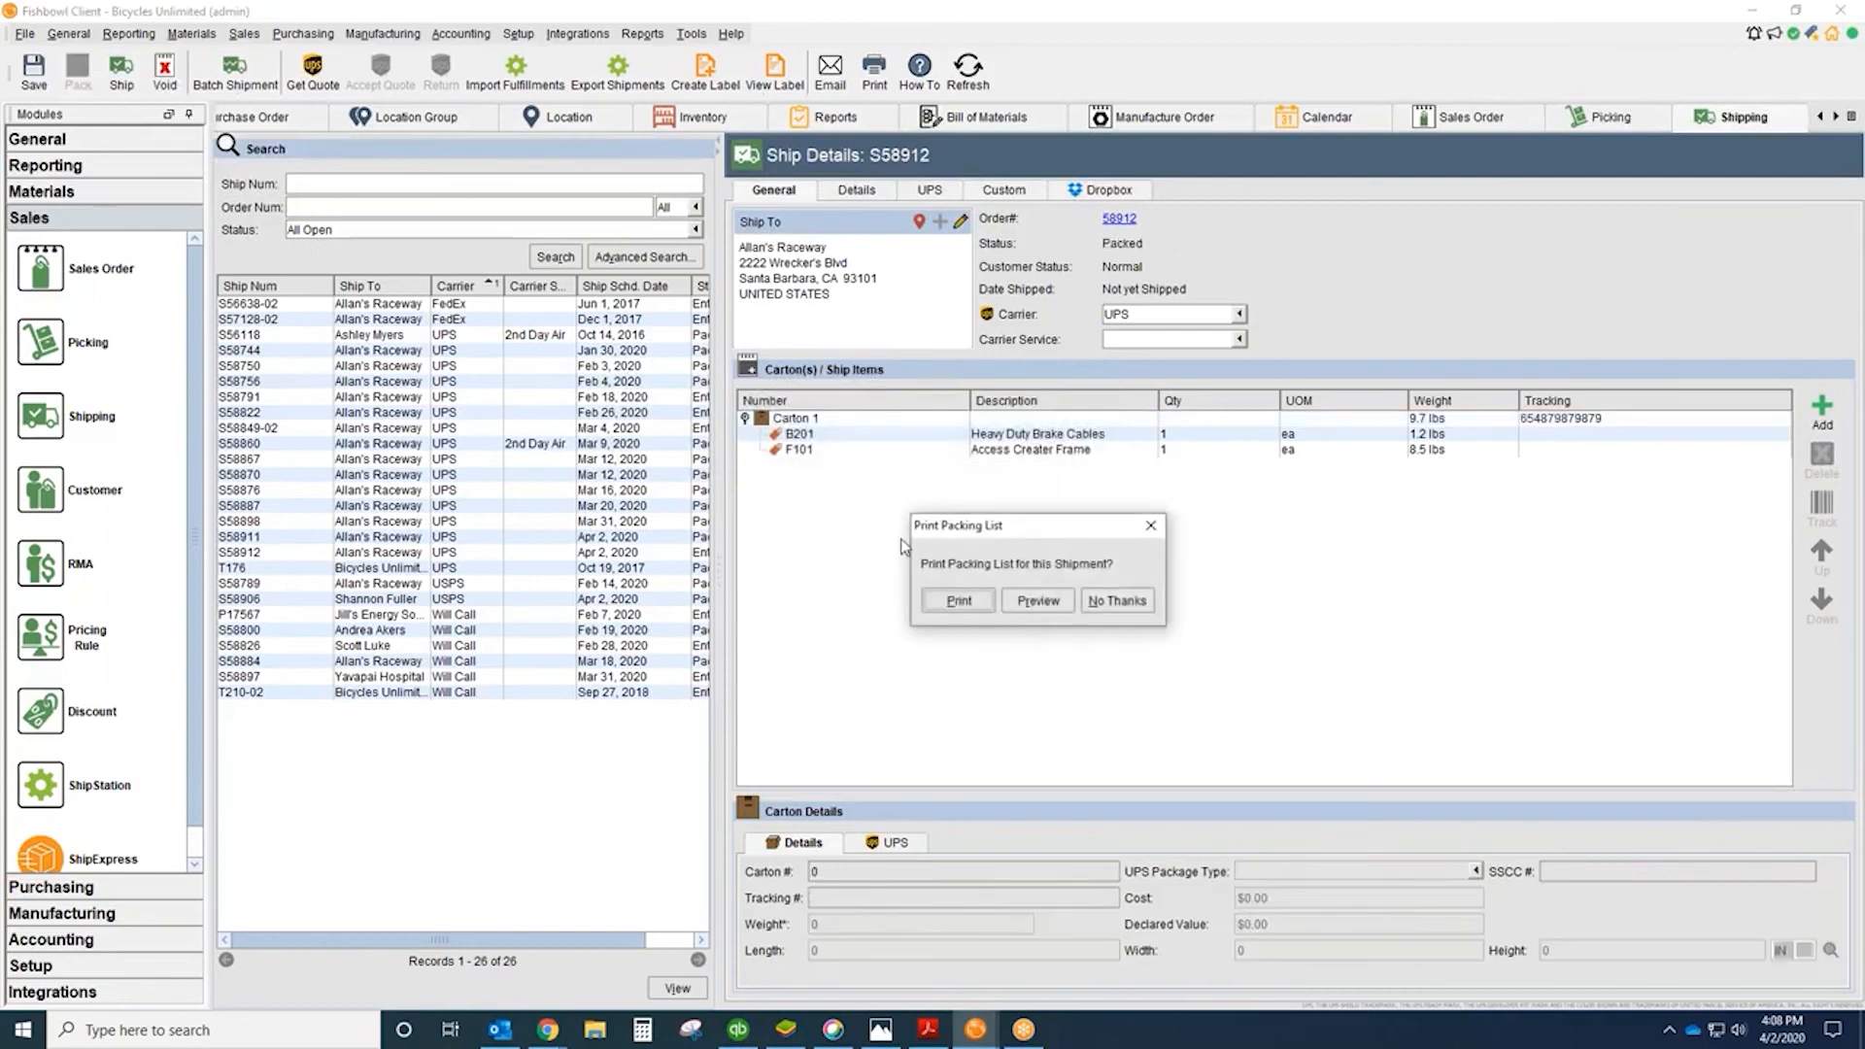
click(1032, 596)
drag(971, 205, 800, 116)
drag(1213, 724, 1211, 924)
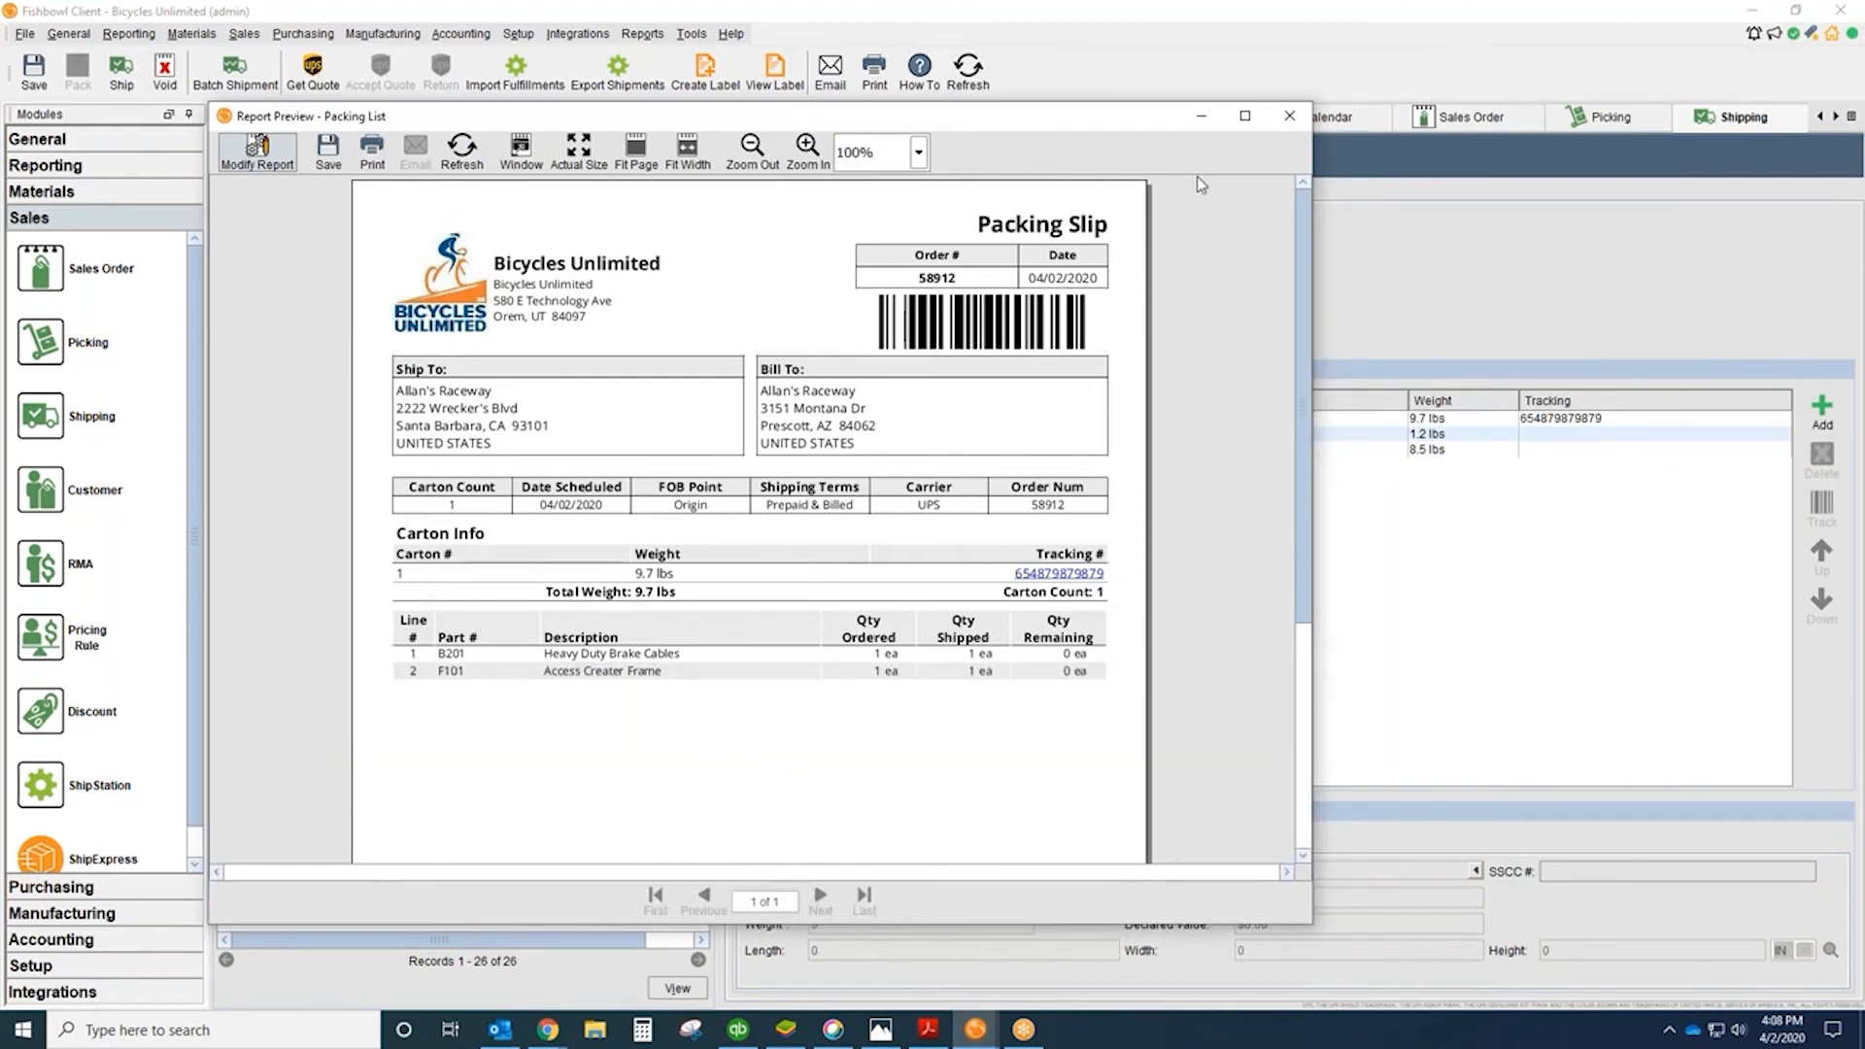
click(1288, 116)
Step: Preview the Bill Of Lading report for the packed shipment, enlarge the preview to read it, and close it
click(640, 35)
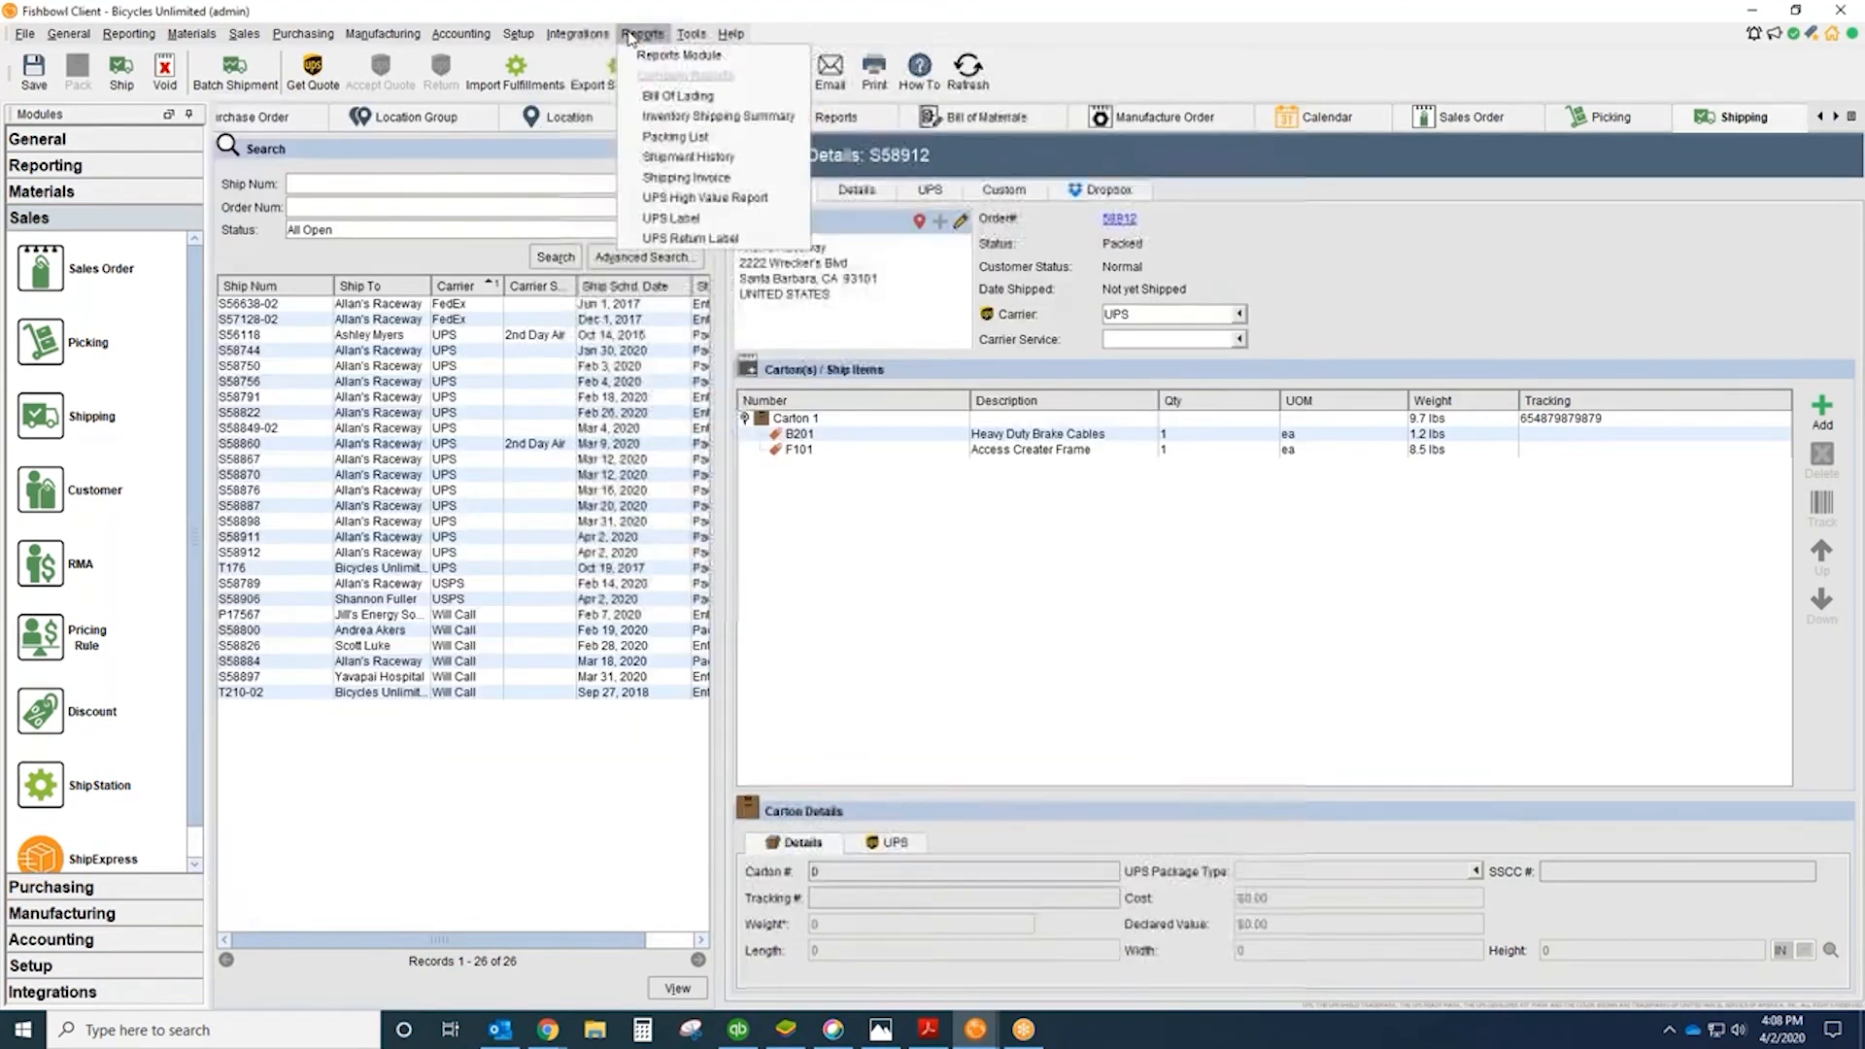
click(660, 86)
drag(995, 208, 876, 119)
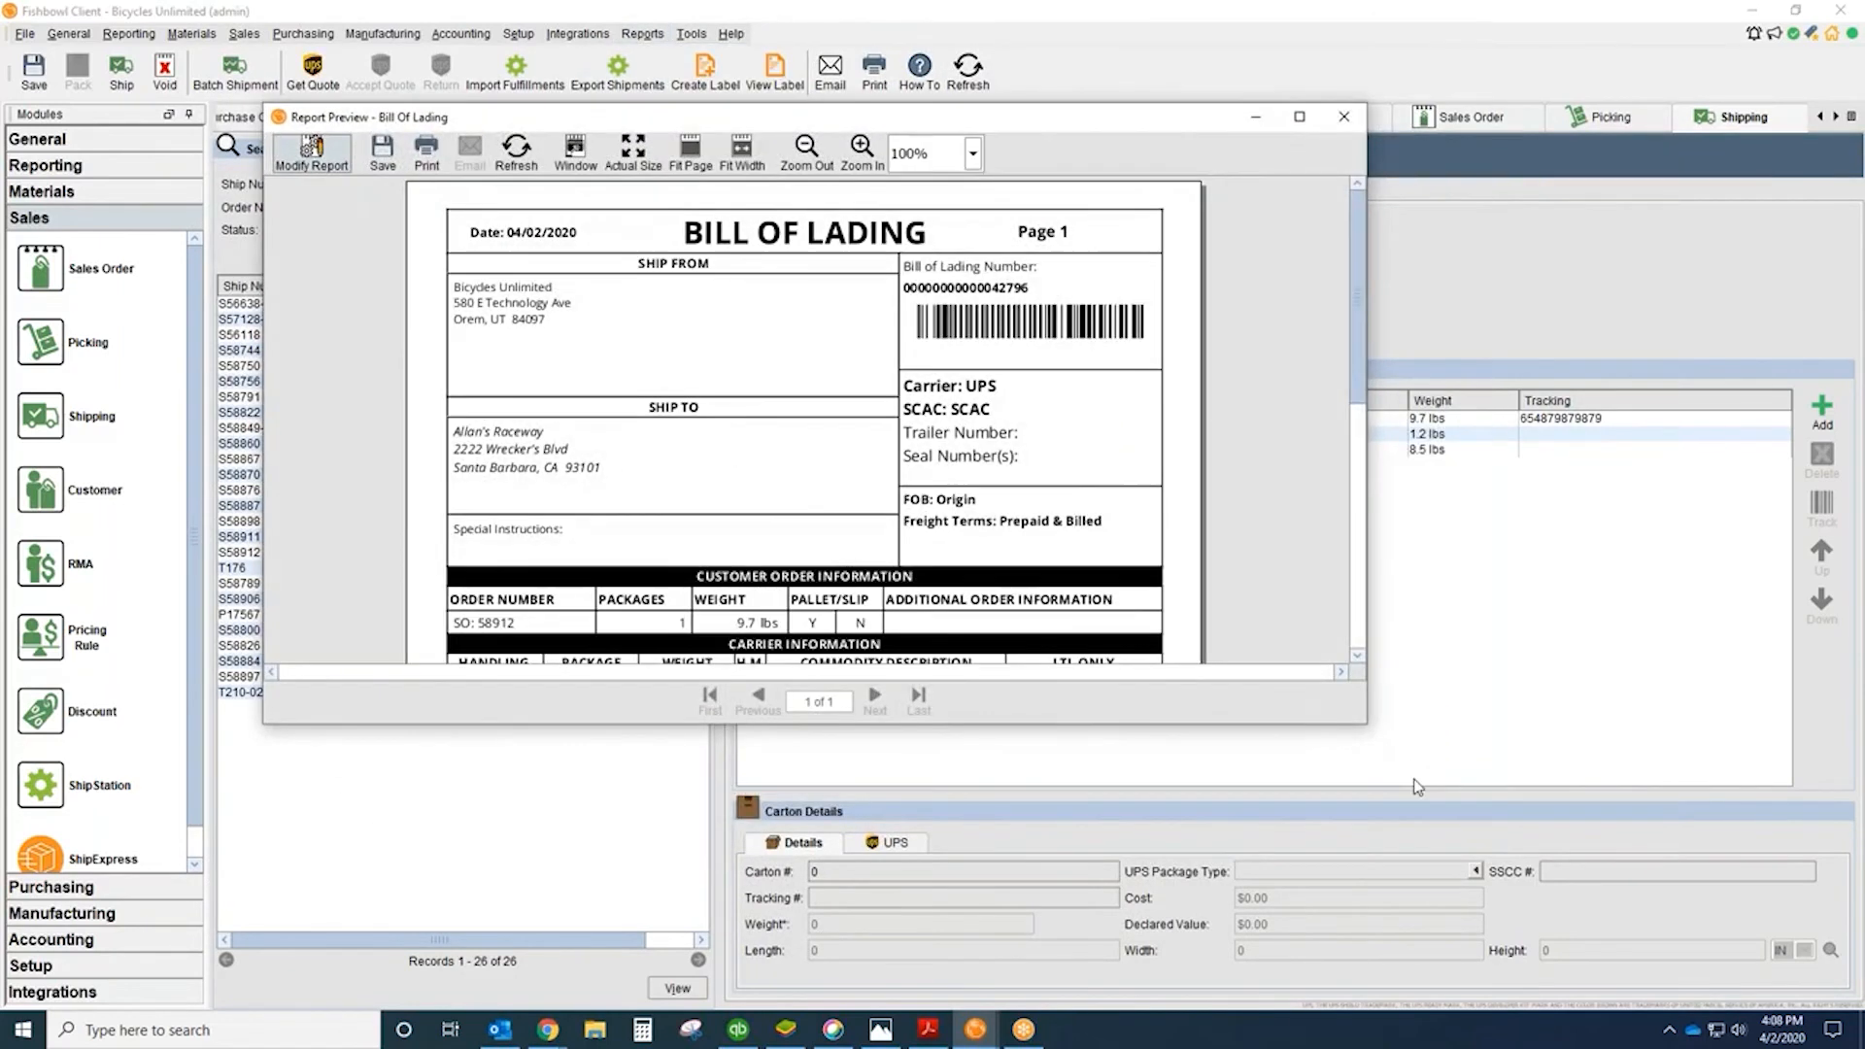
drag(1366, 723, 1372, 848)
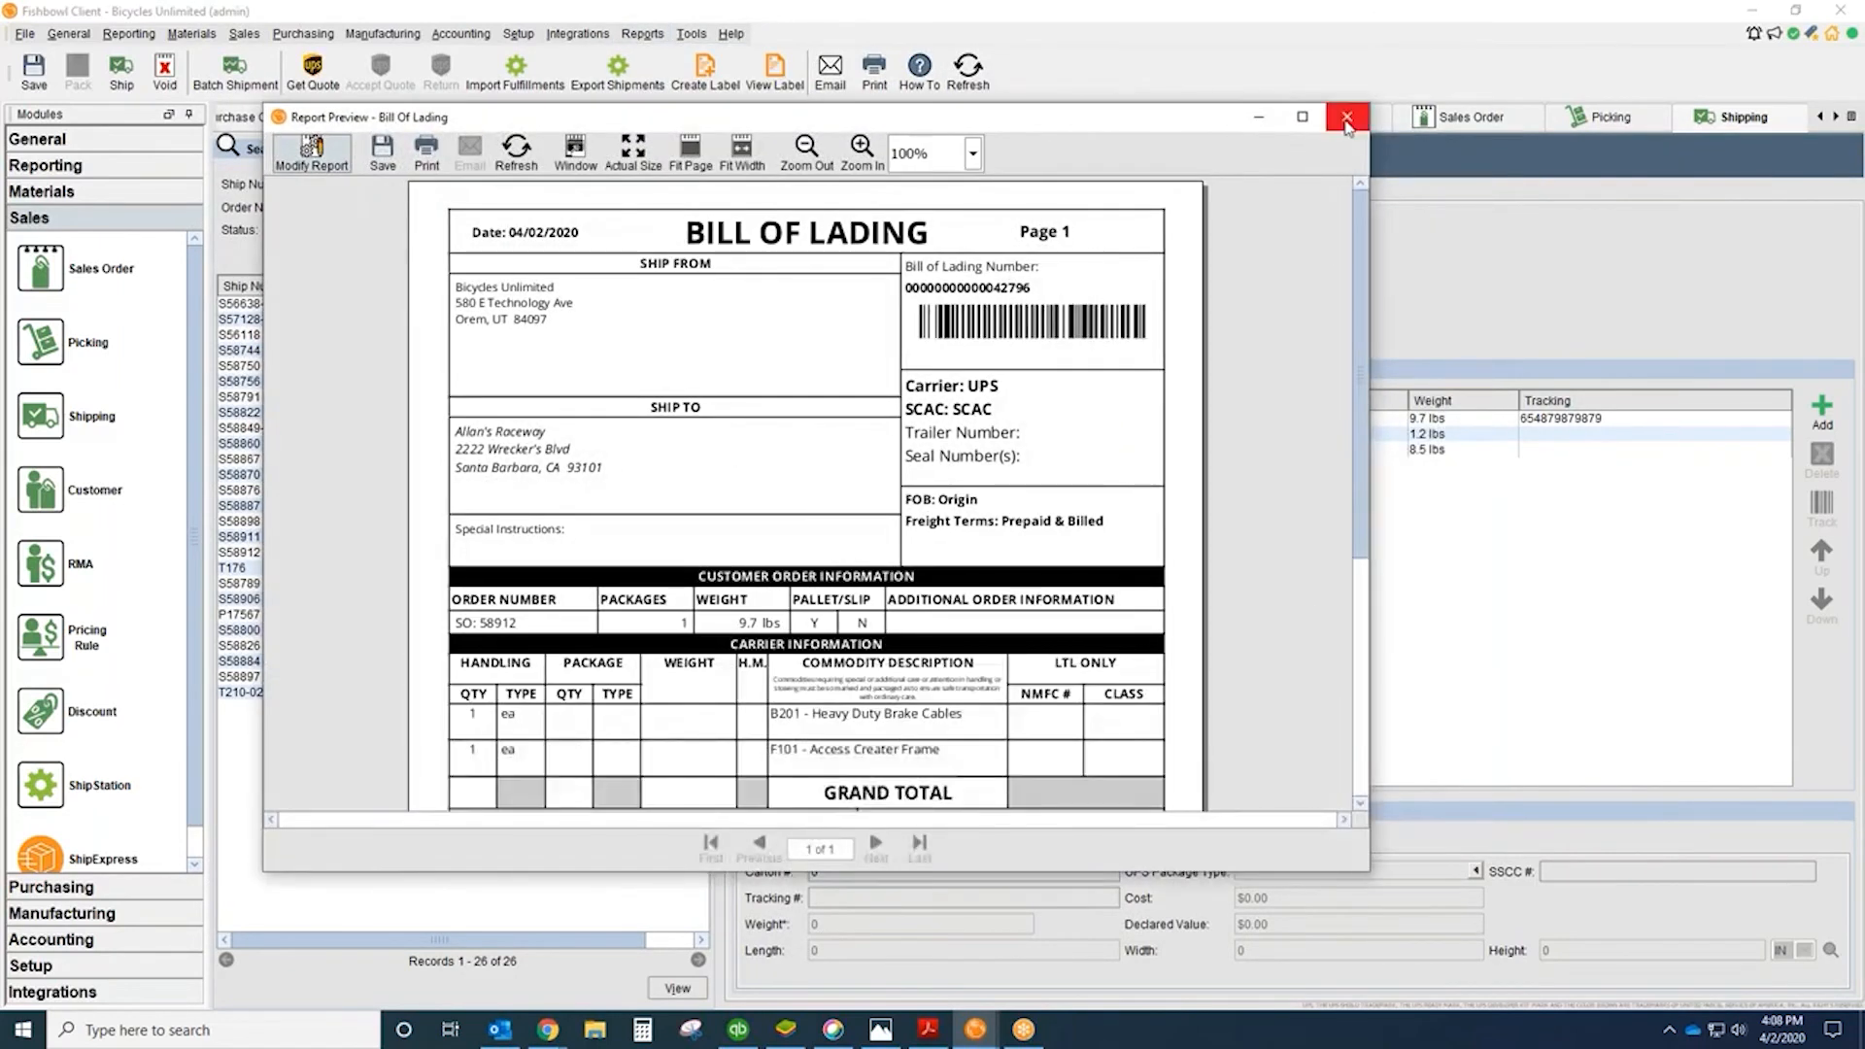
click(1349, 116)
Step: Ship the packed shipment S58912, continuing without a payment on the order
click(121, 72)
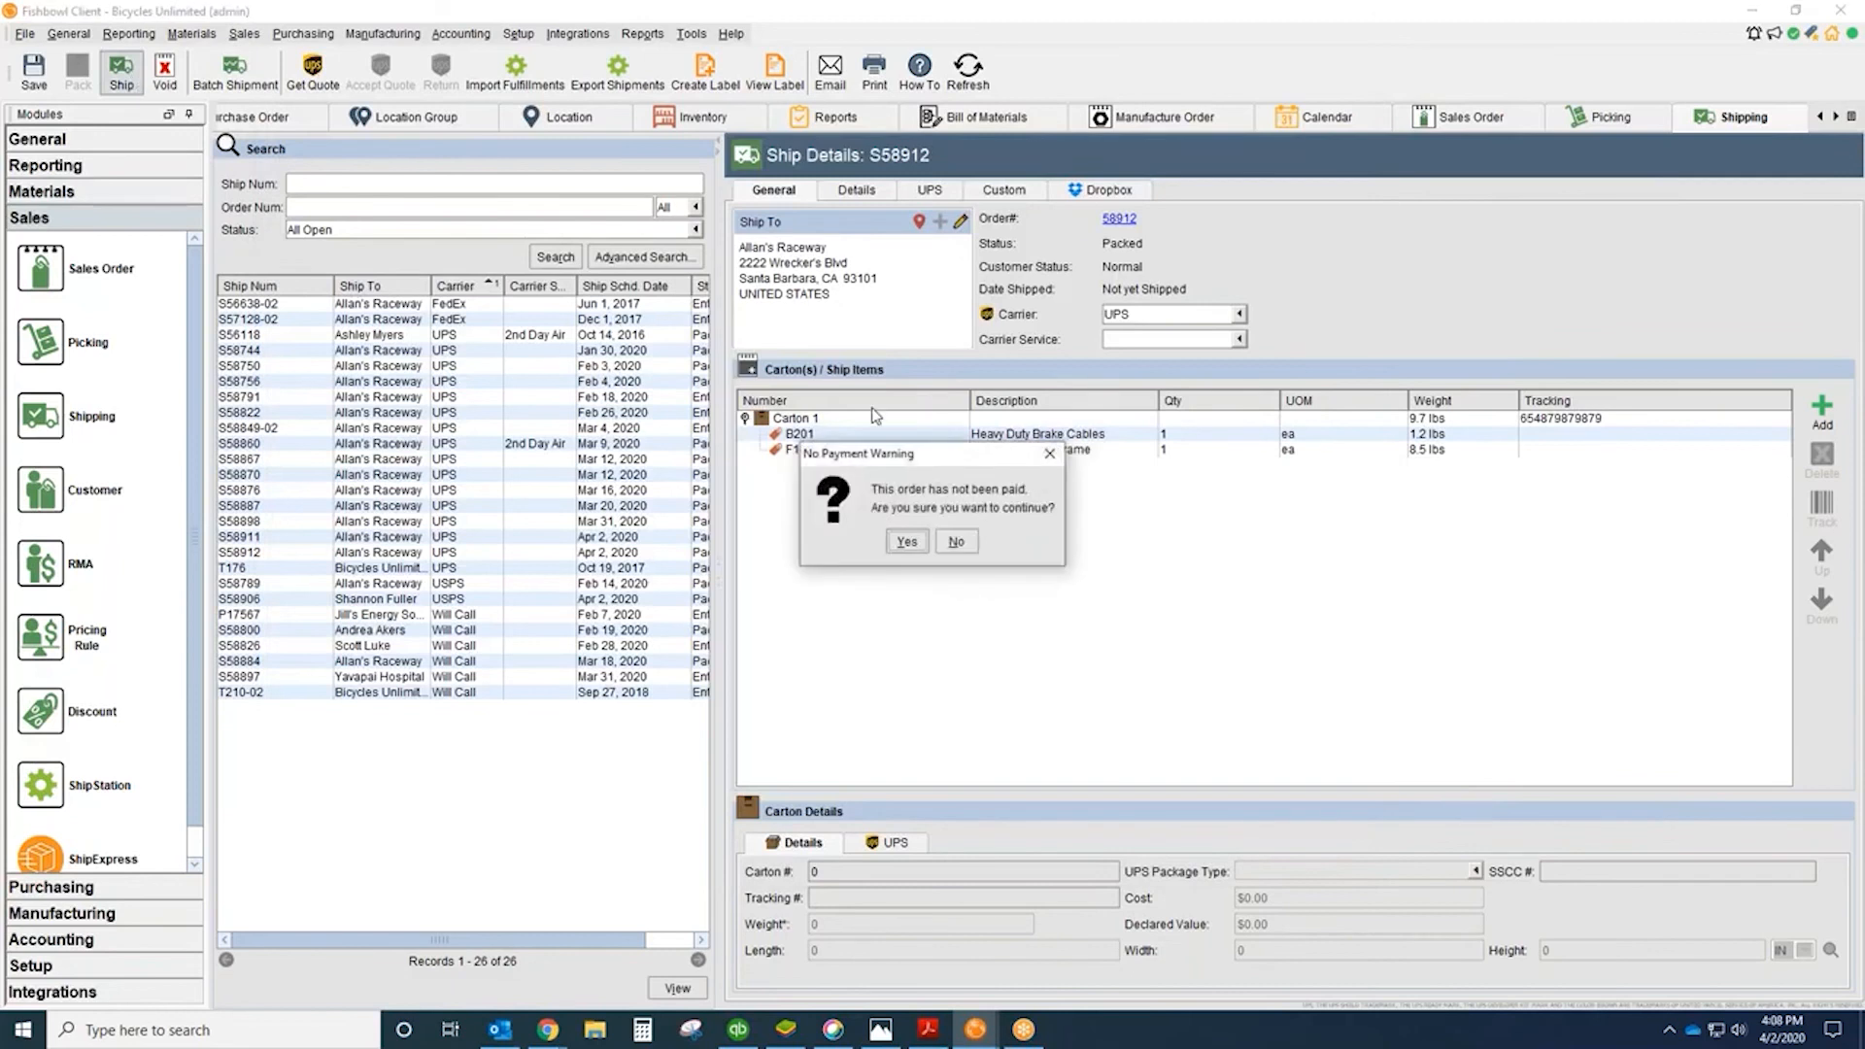
click(908, 548)
click(1116, 680)
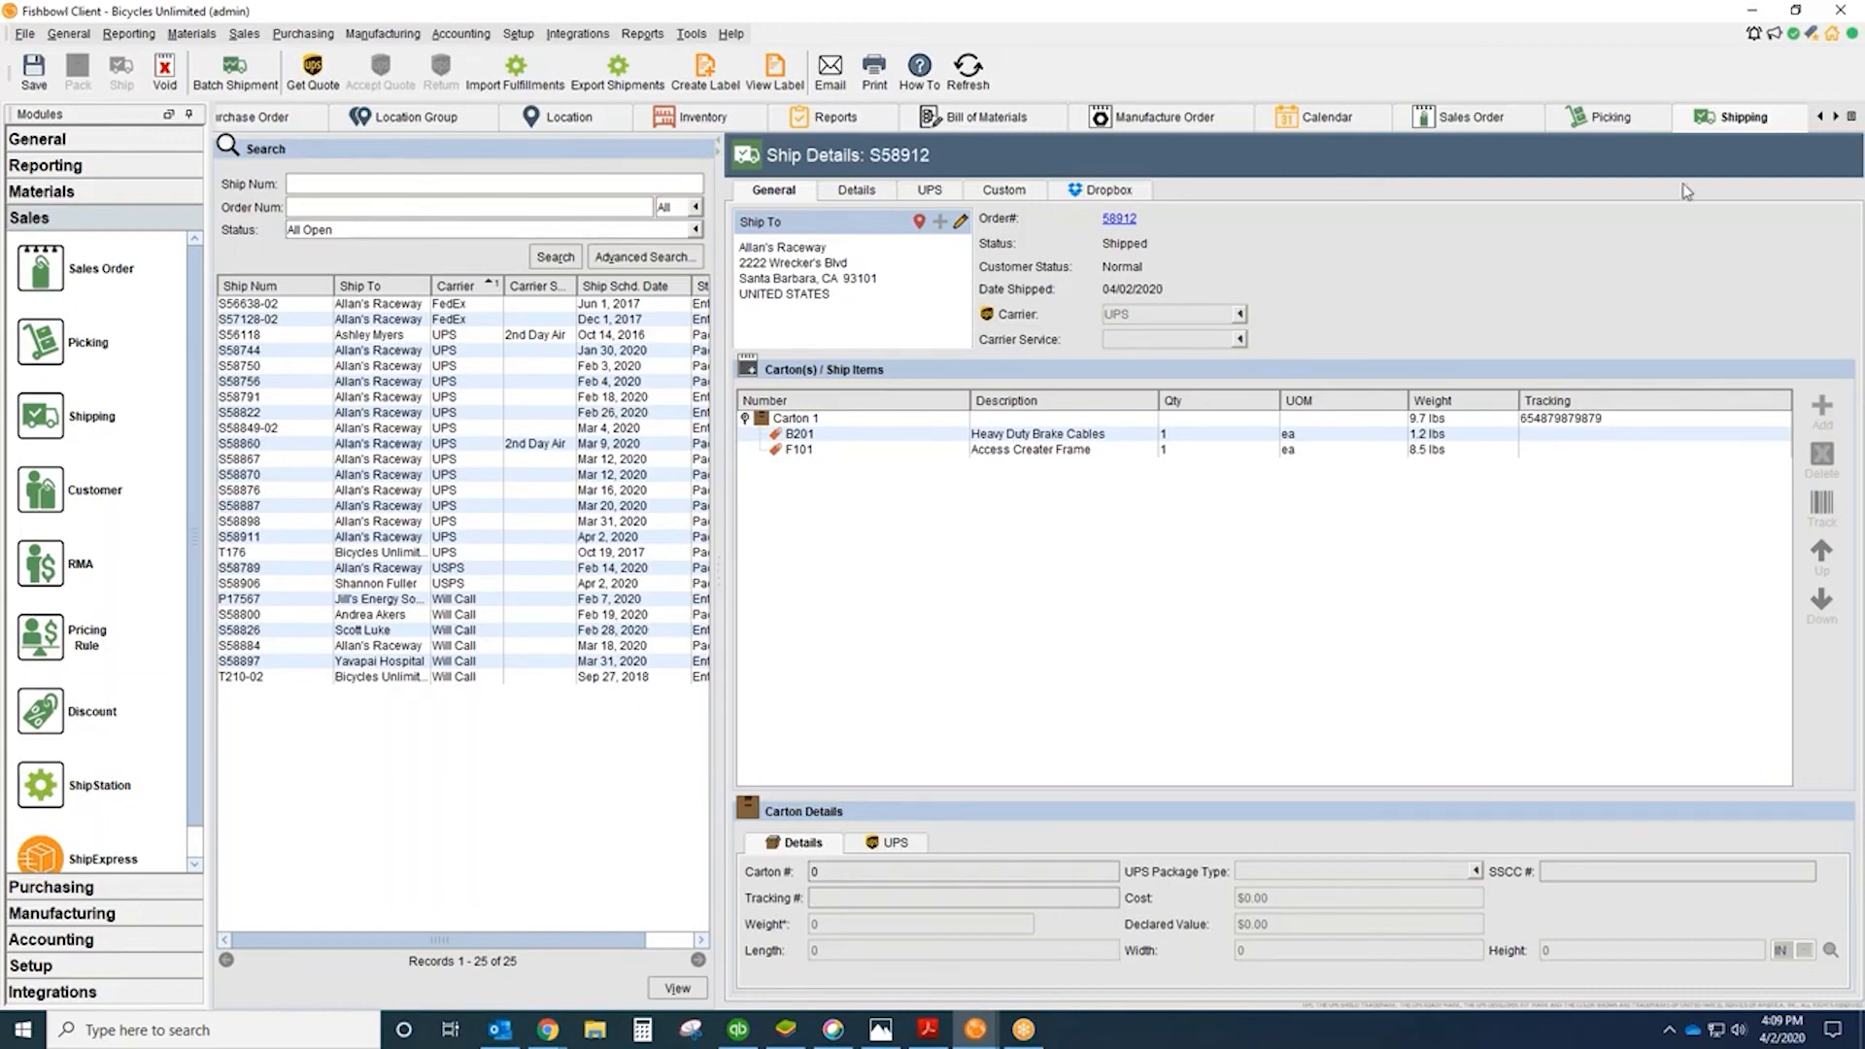
Step: Return to the open Part module showing the B202 Everyday Brake Cables details
click(1818, 119)
click(1818, 124)
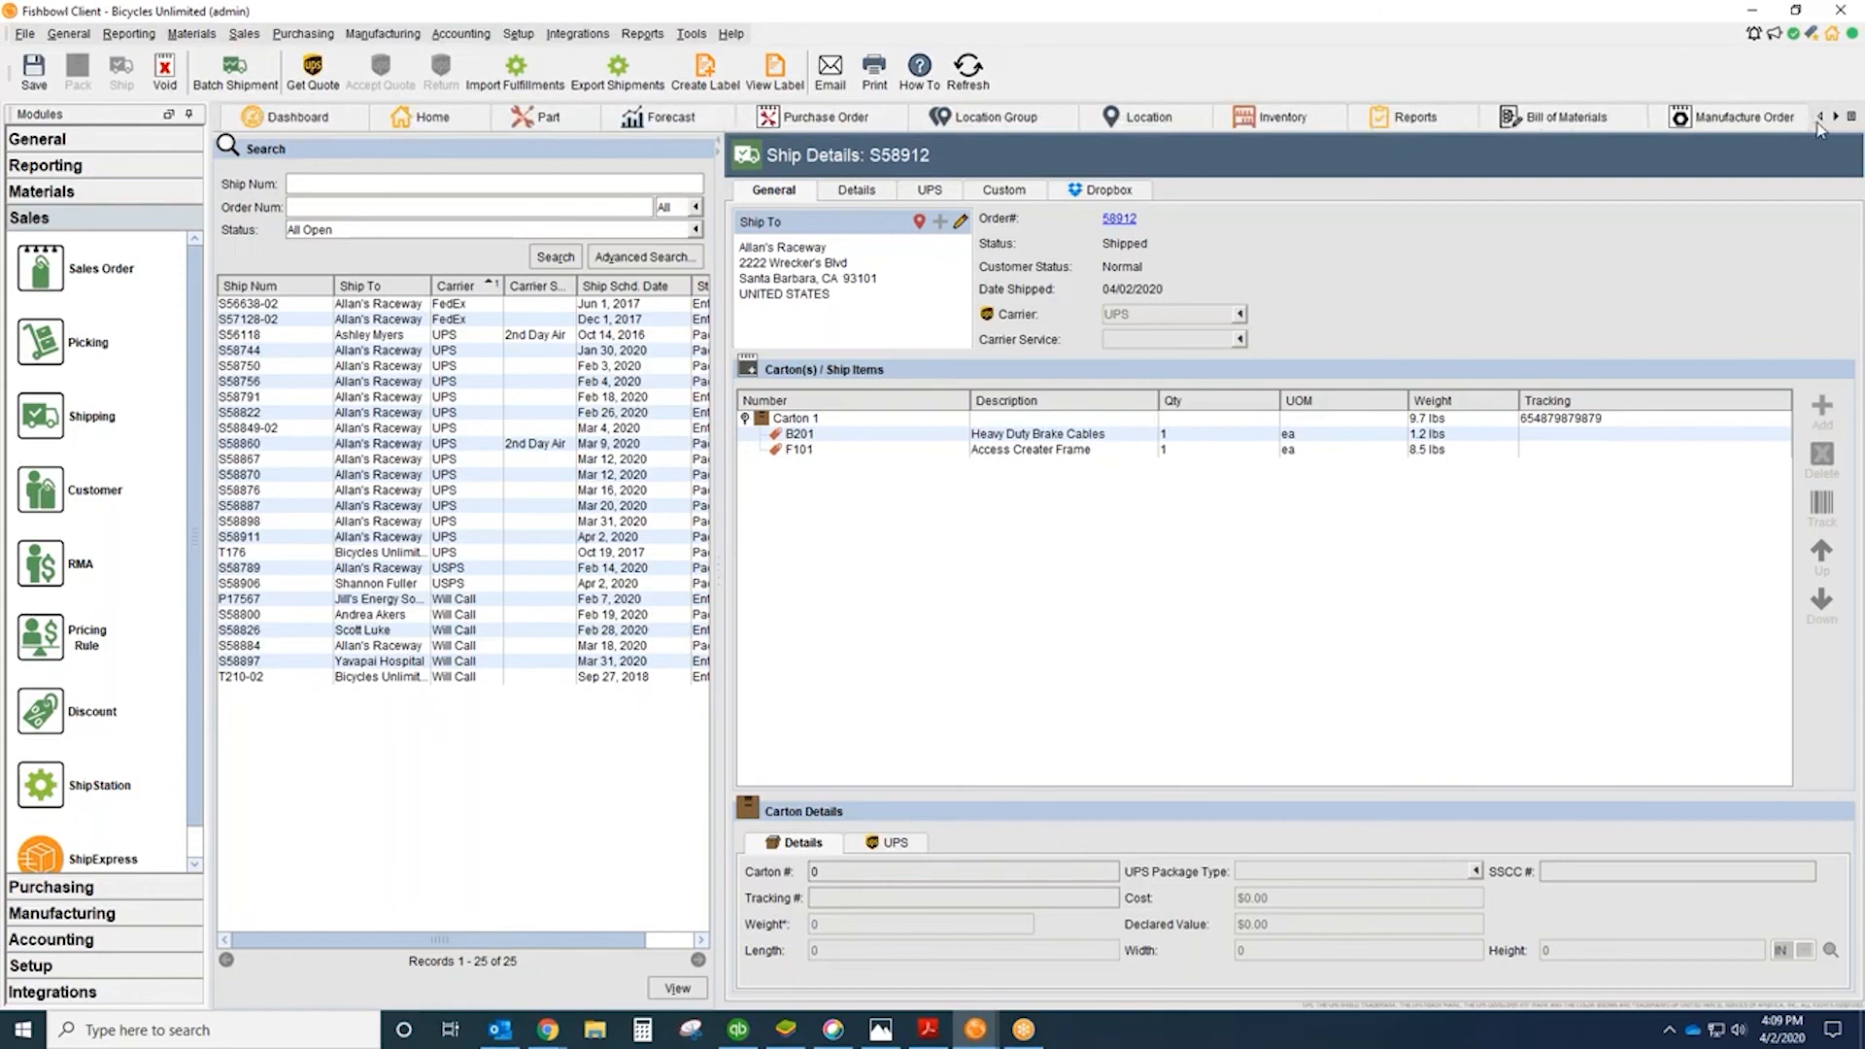
click(541, 124)
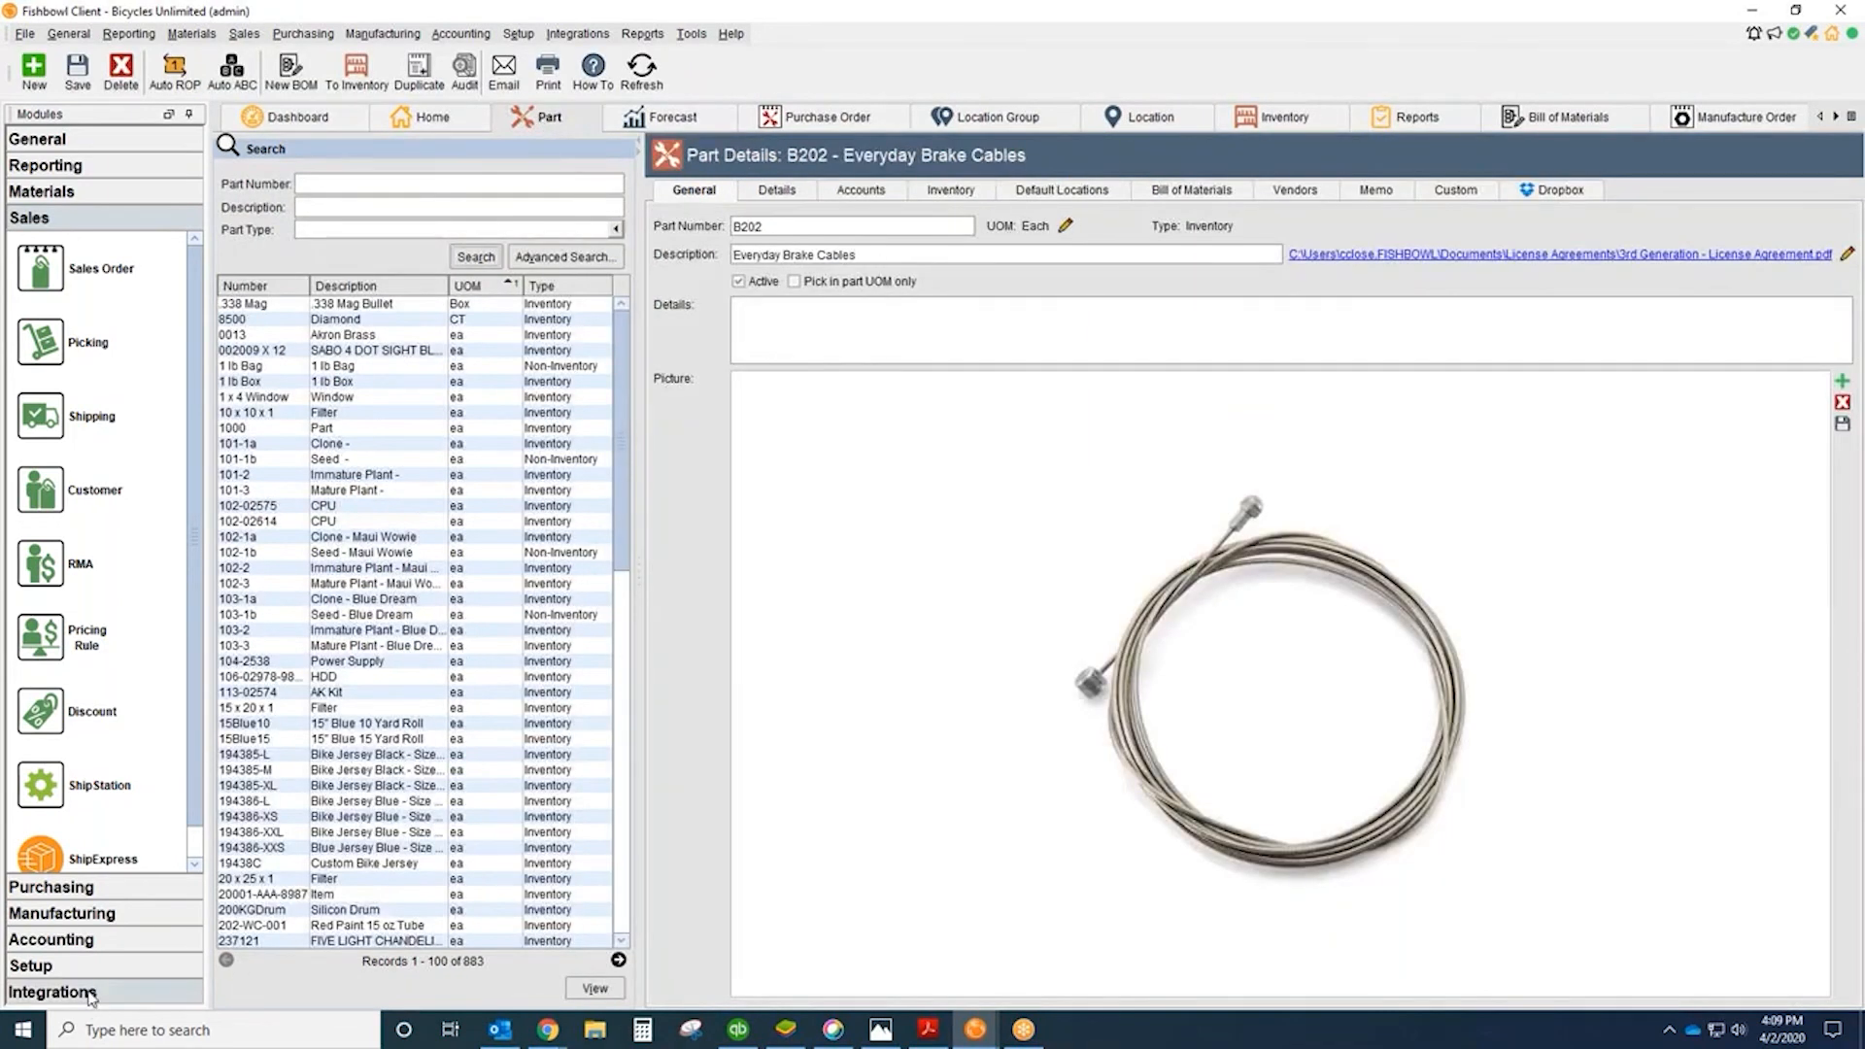
Step: Look through the available integrations, such as Magento, Amazon, Shopify and Salesforce, and bring up the Materials module group
click(52, 992)
drag(199, 647, 206, 777)
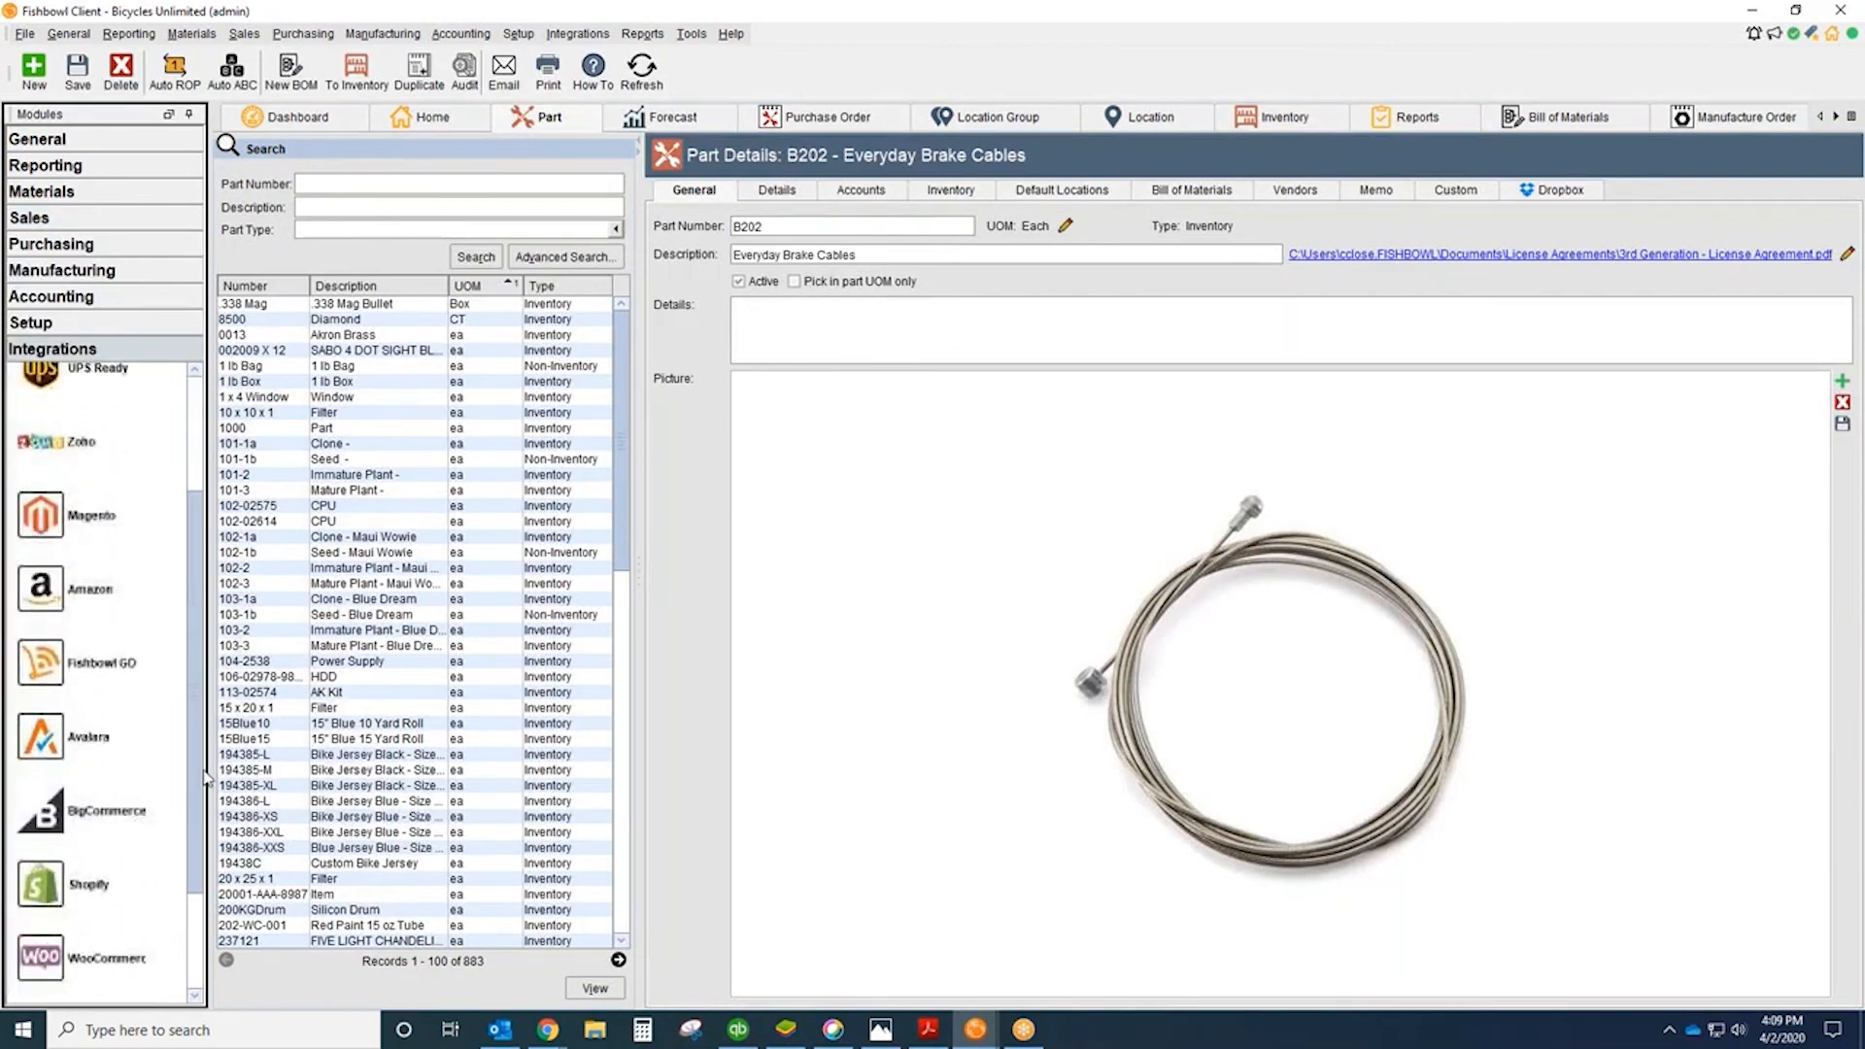
scroll(206, 777, down, 2)
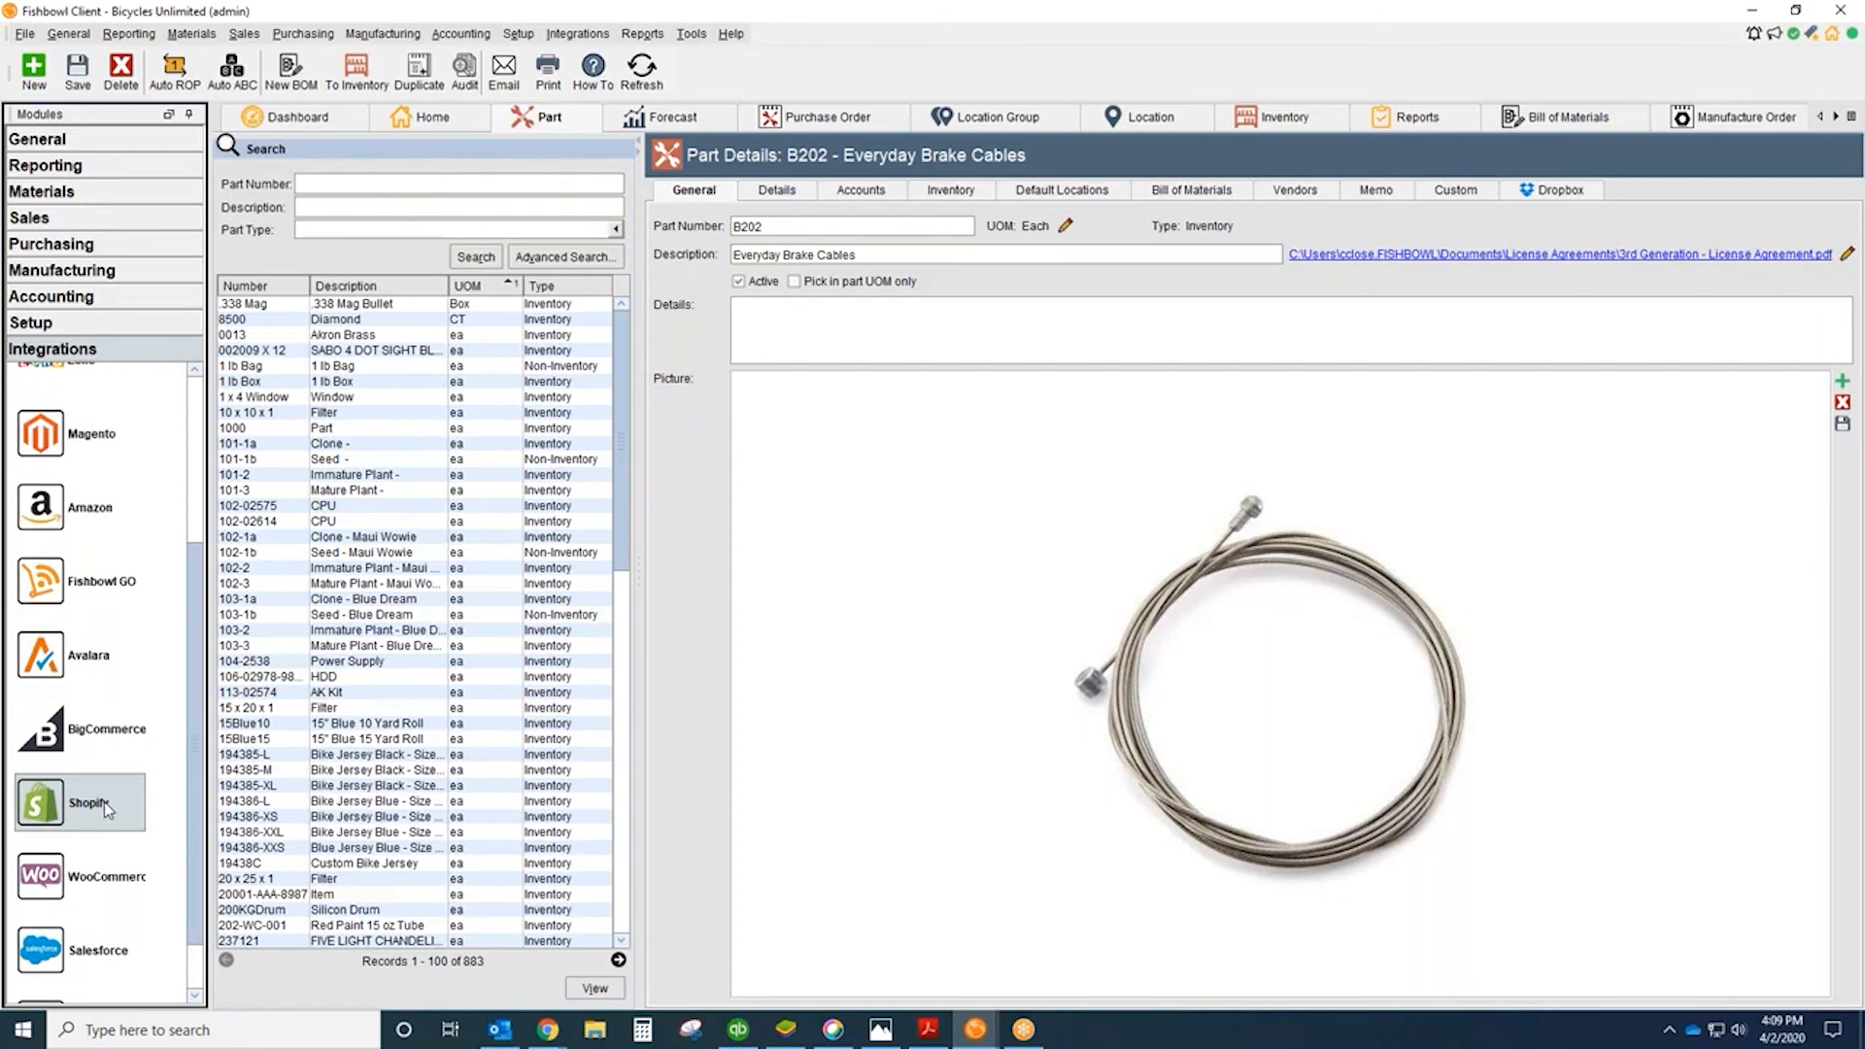
click(133, 195)
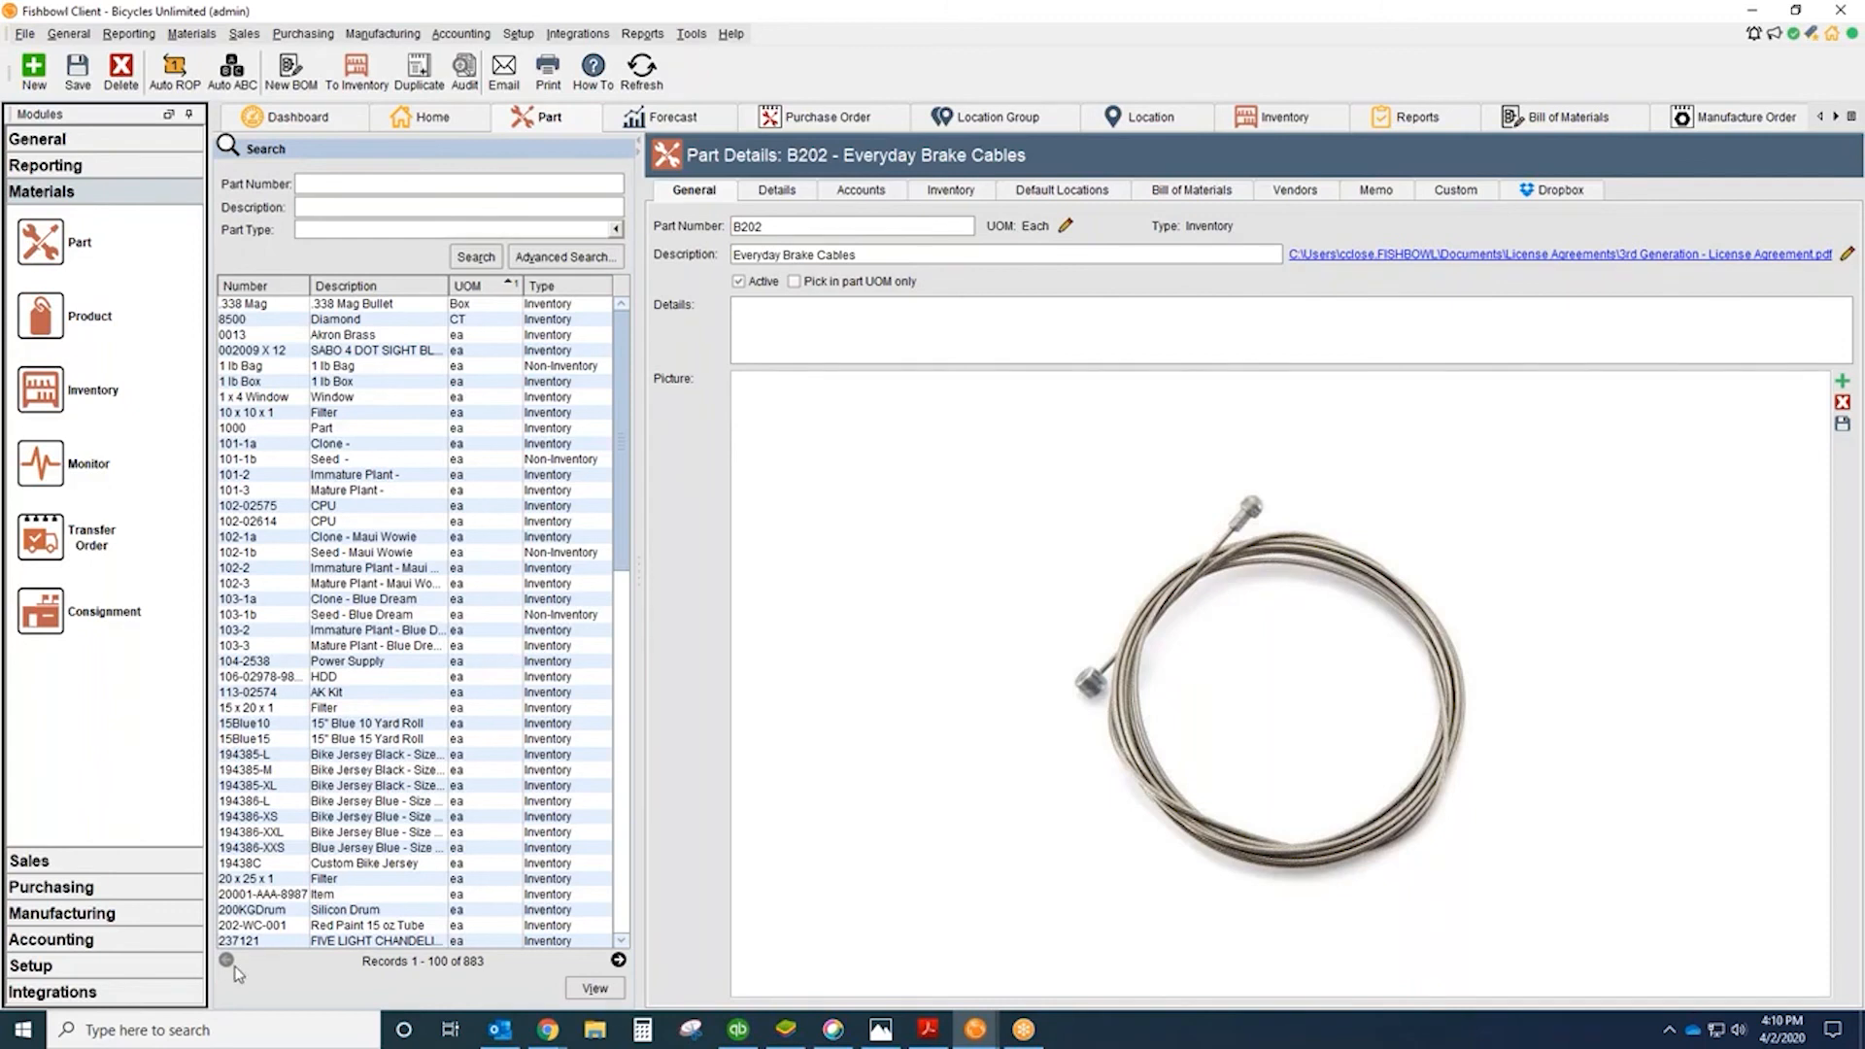
Step: Search Windows for "imp" and open the Implementation Flow Chart Road Map PDF in Adobe Acrobat Reader
click(213, 1030)
text(imp)
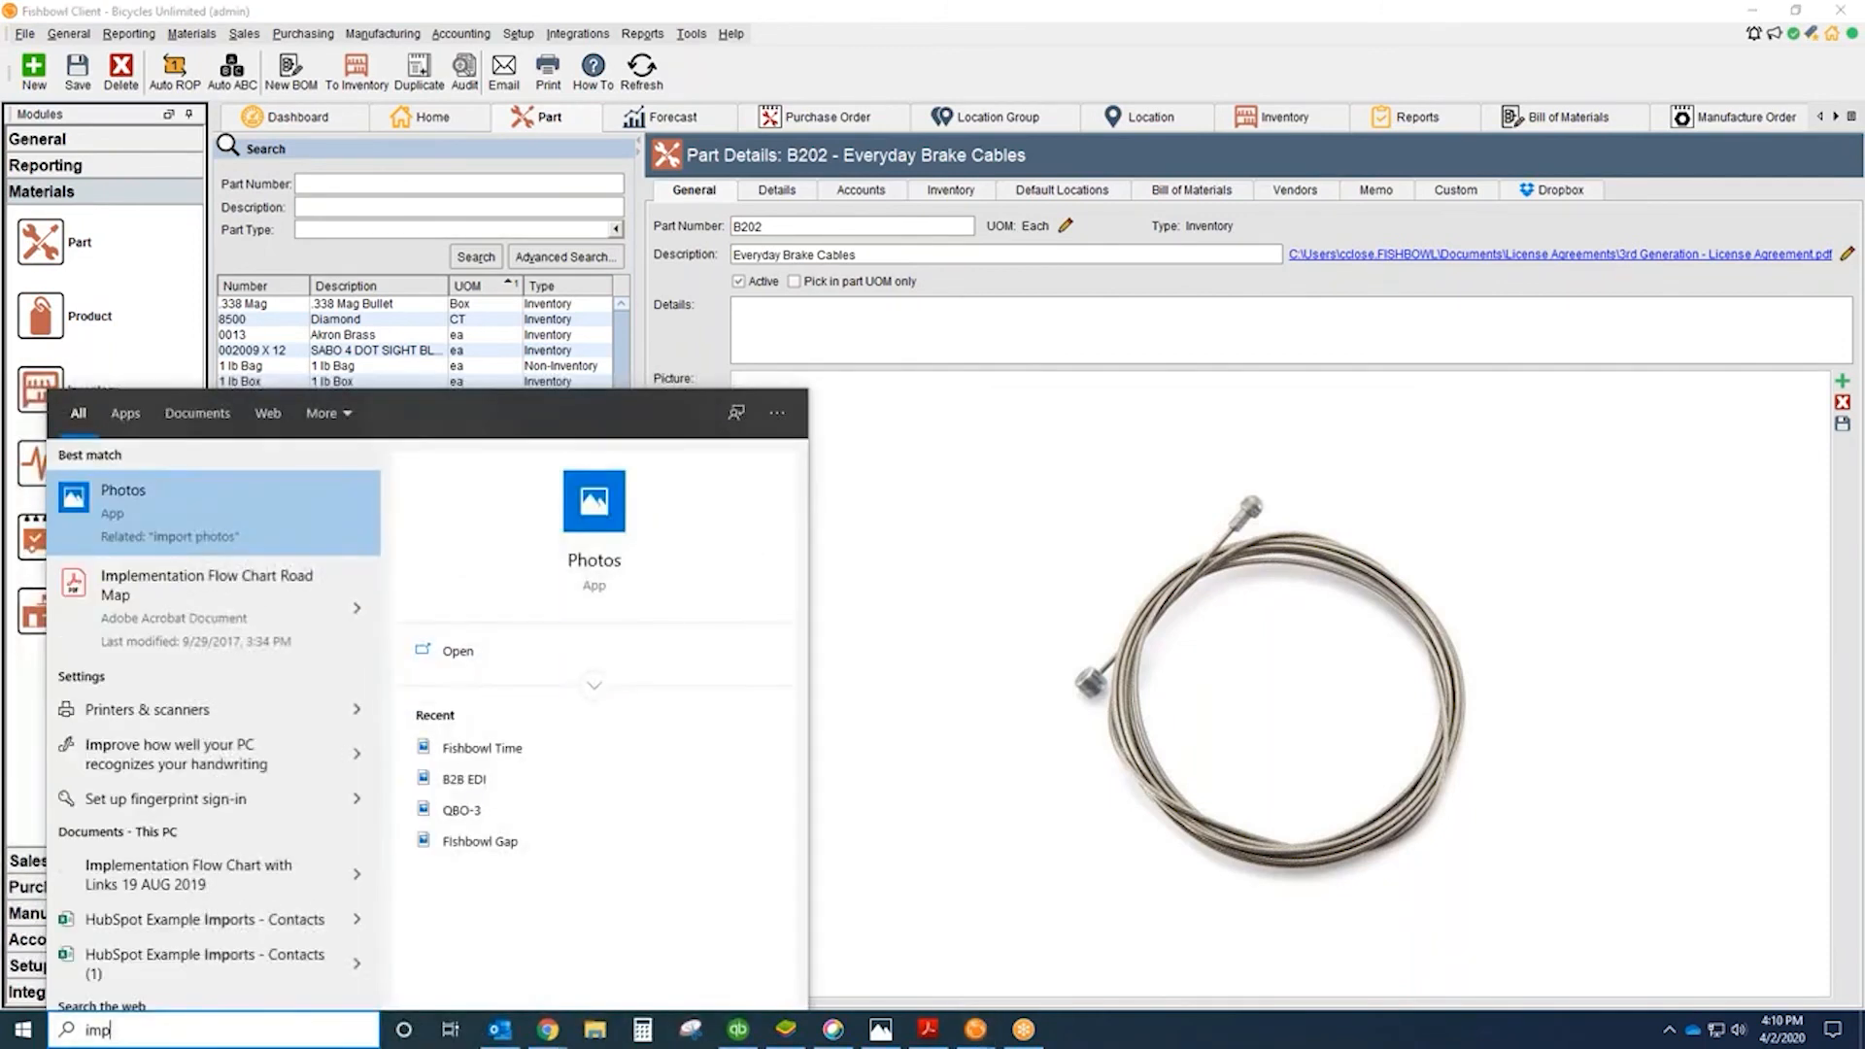
click(180, 583)
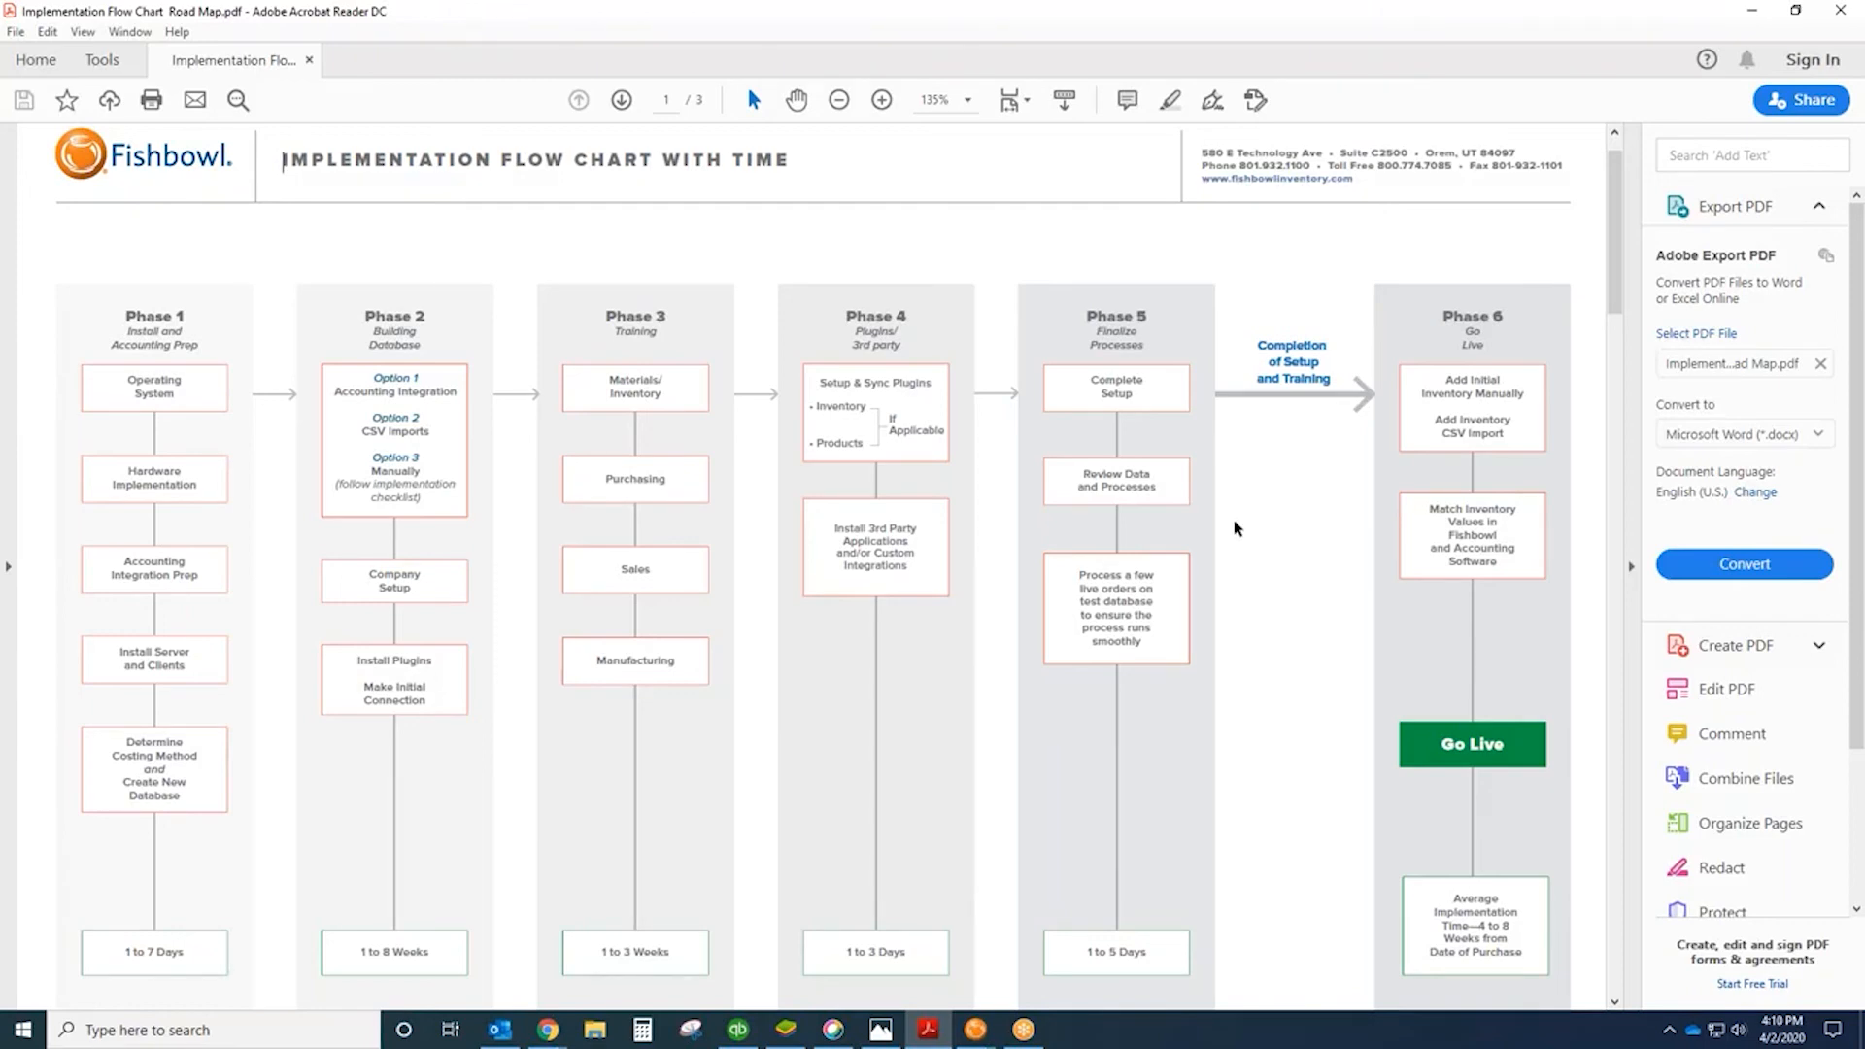
Step: Switch back to the Fishbowl client, expand the Reporting module group, and show the Dashboard's Home Page
click(974, 1037)
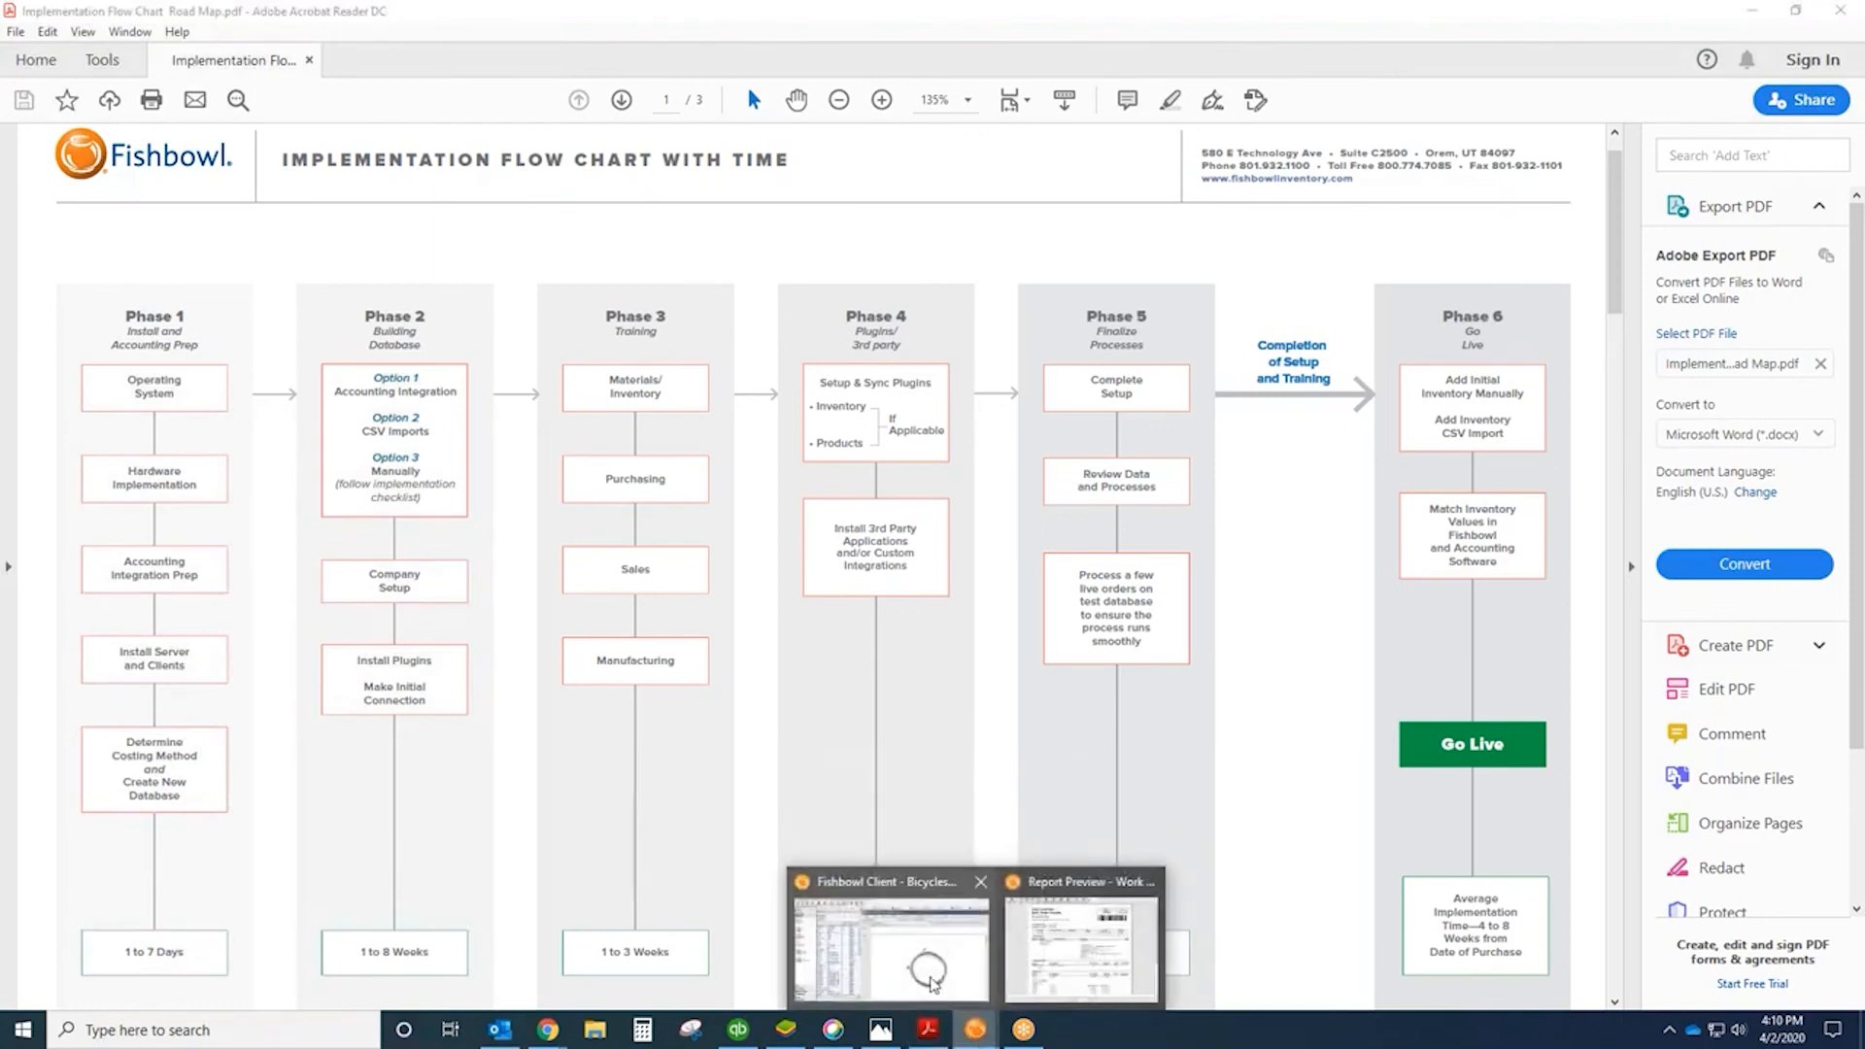
click(869, 934)
click(91, 167)
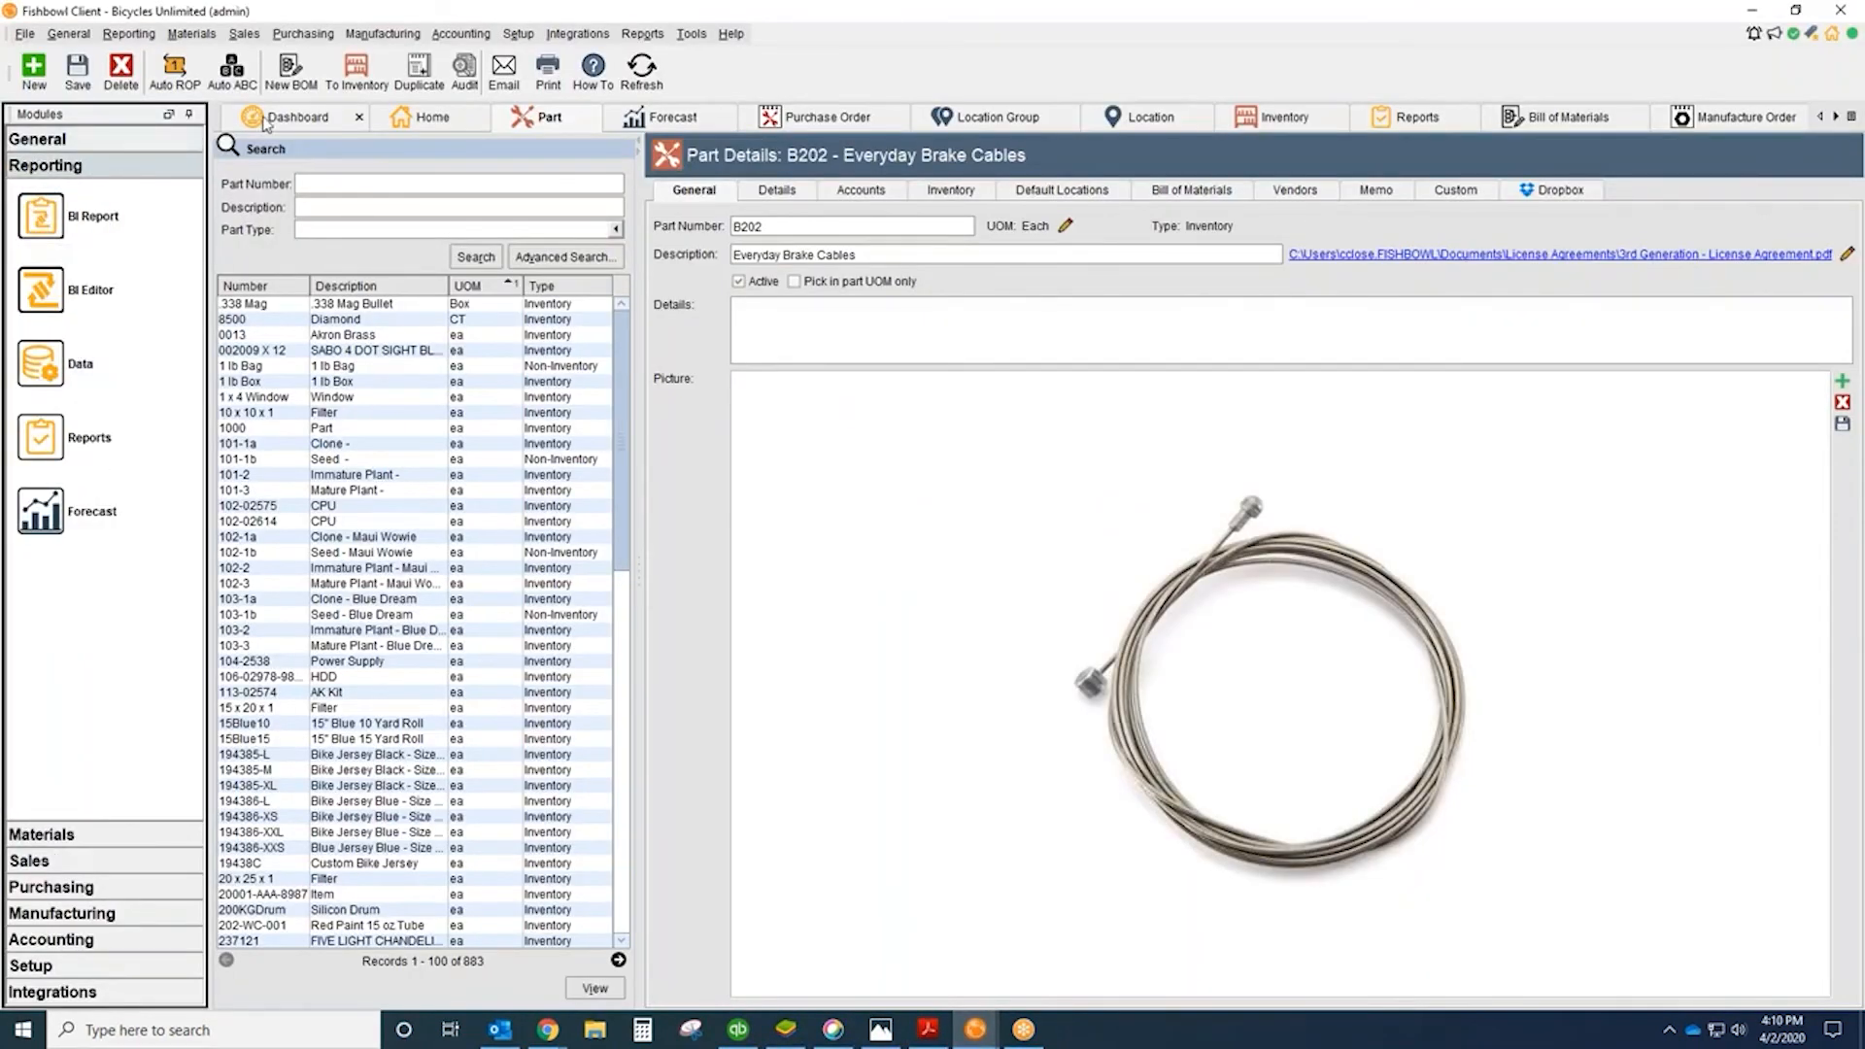
click(298, 117)
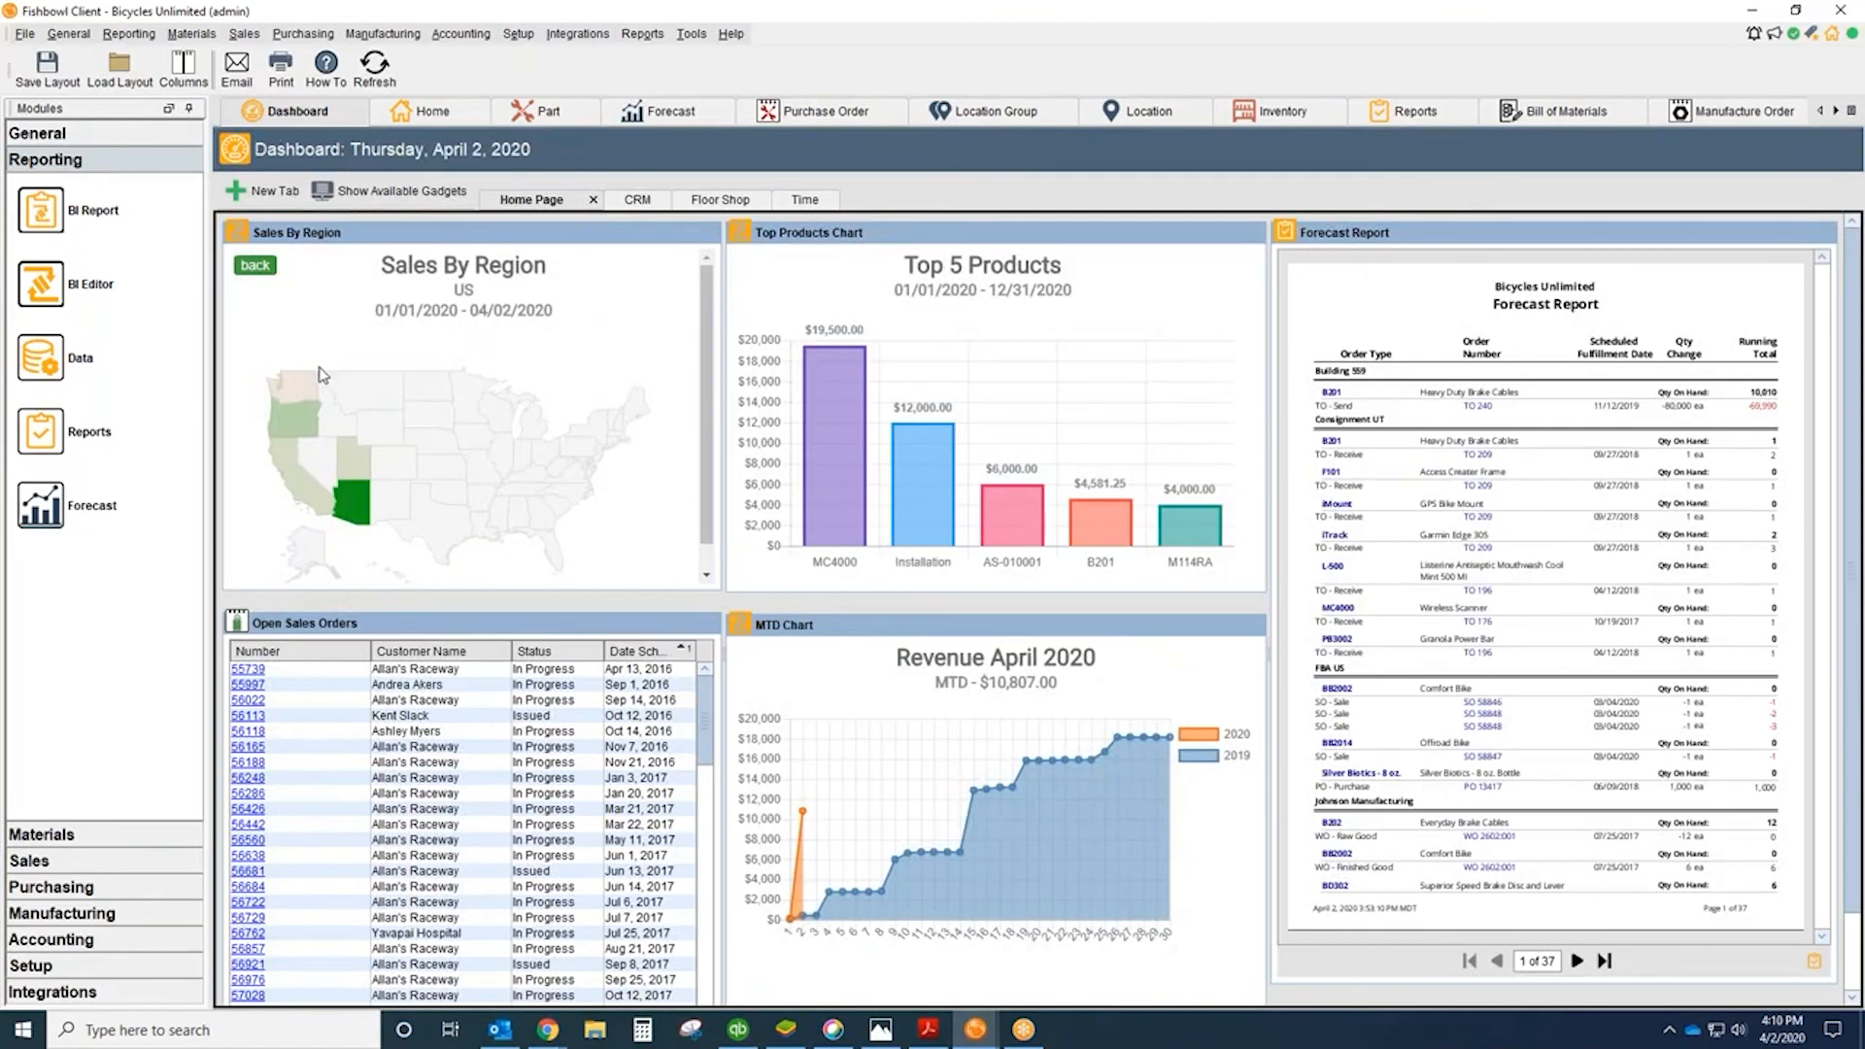